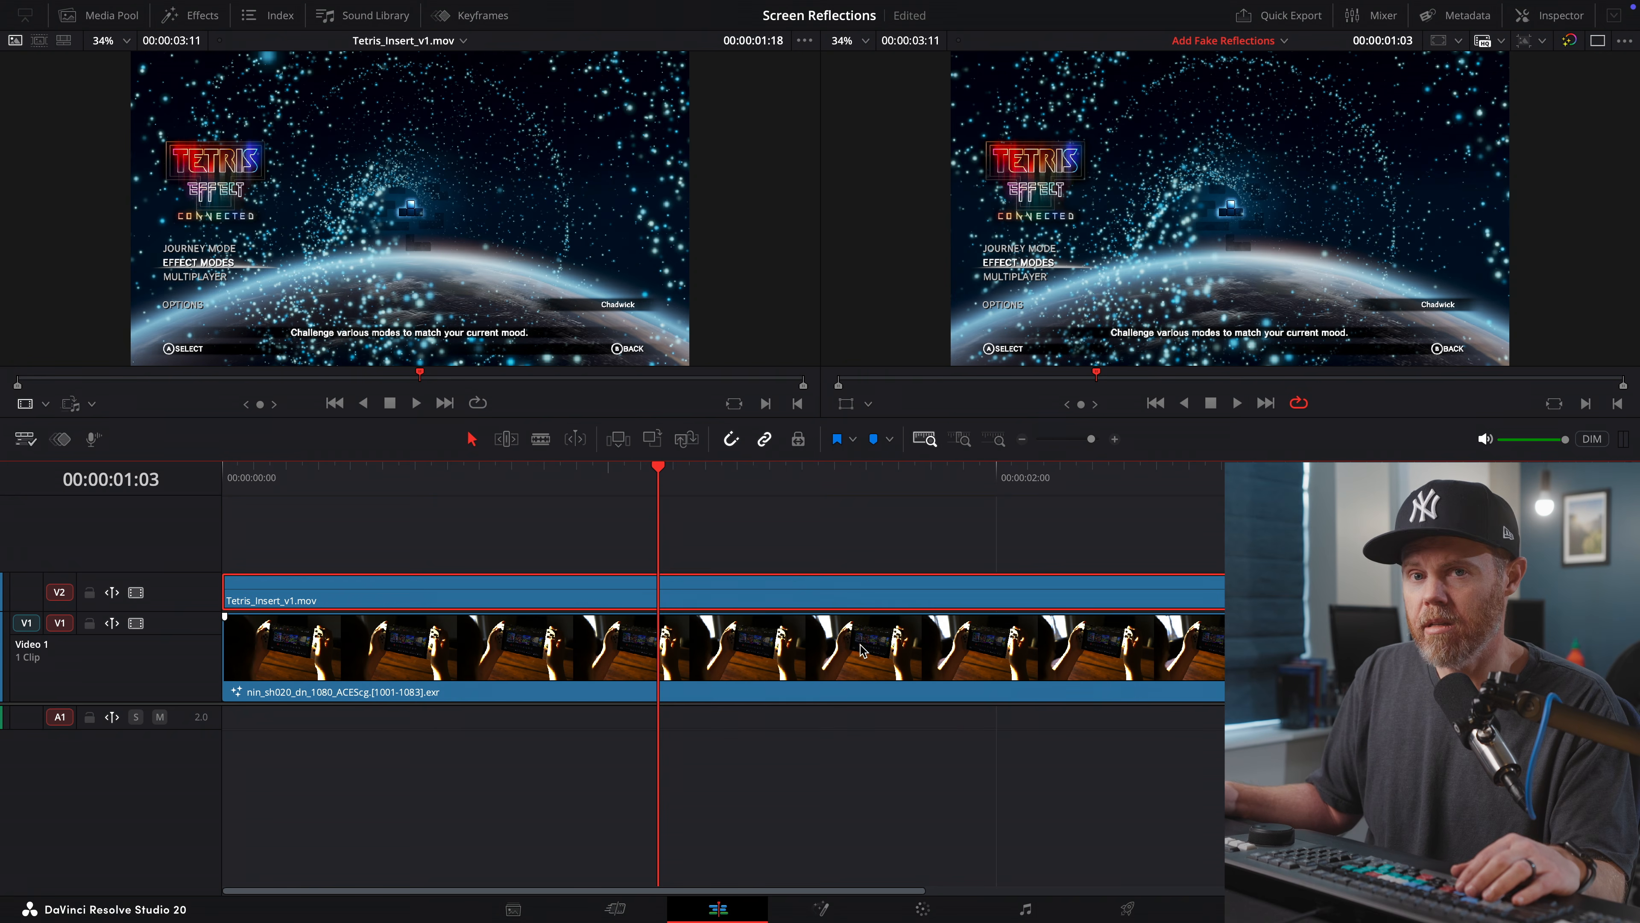
- Disable the Tetris_Insert_v1.mov clip on V2 and open the nin_sh020 clip on V1 in the Fusion page
left_click_drag(839, 532, 898, 595)
key("d")
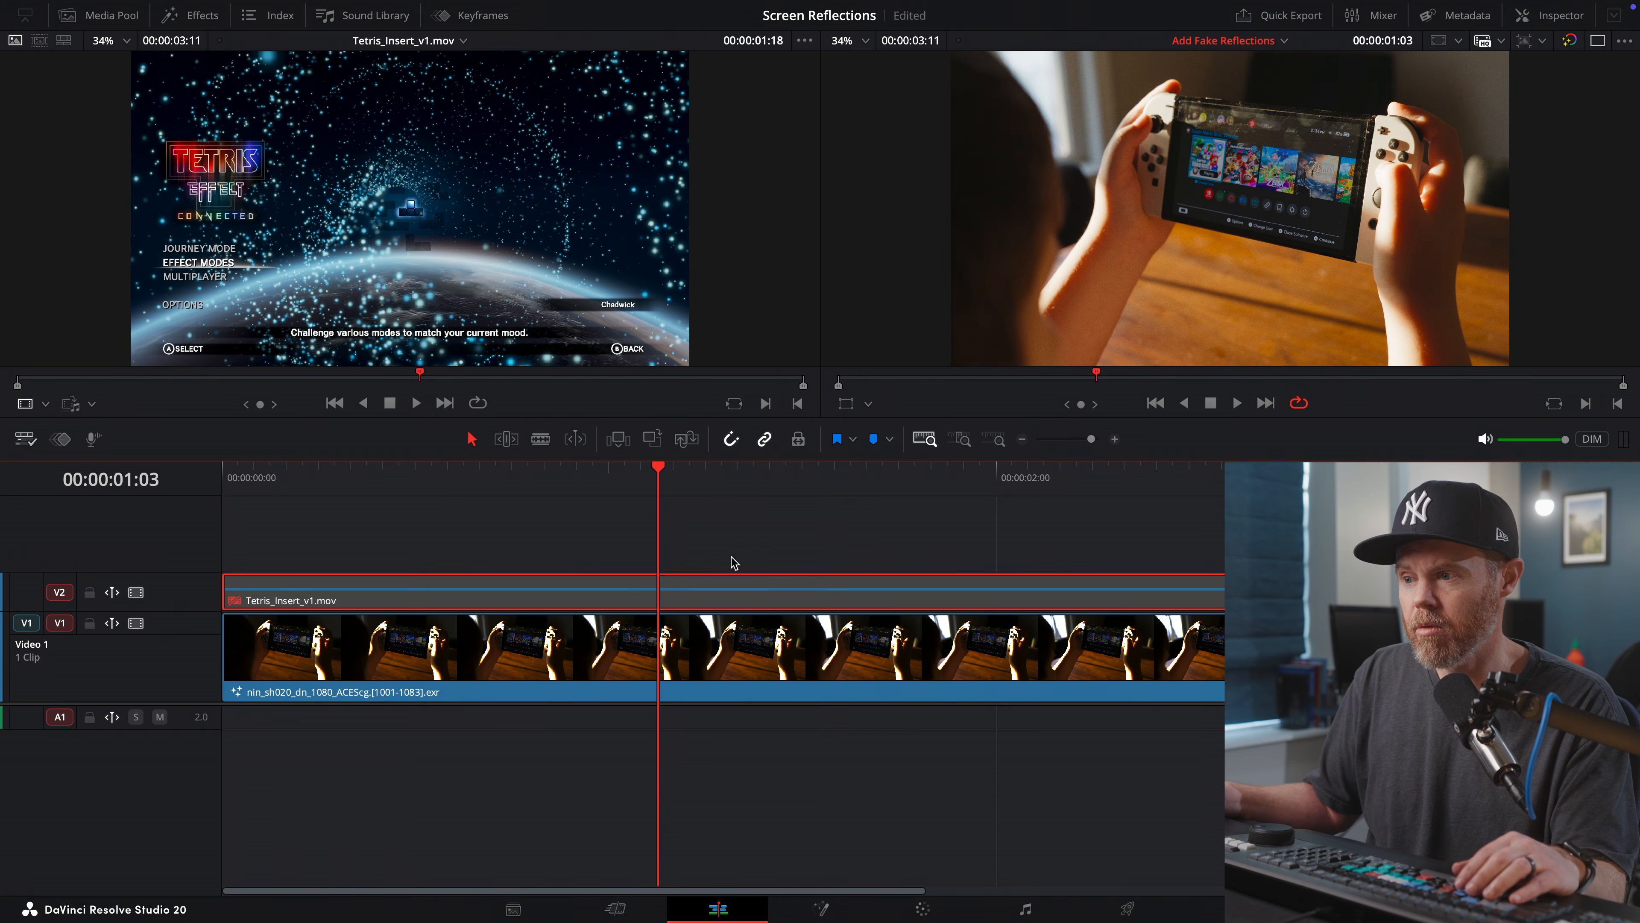
left_click_drag(753, 477, 789, 493)
left_click(897, 666)
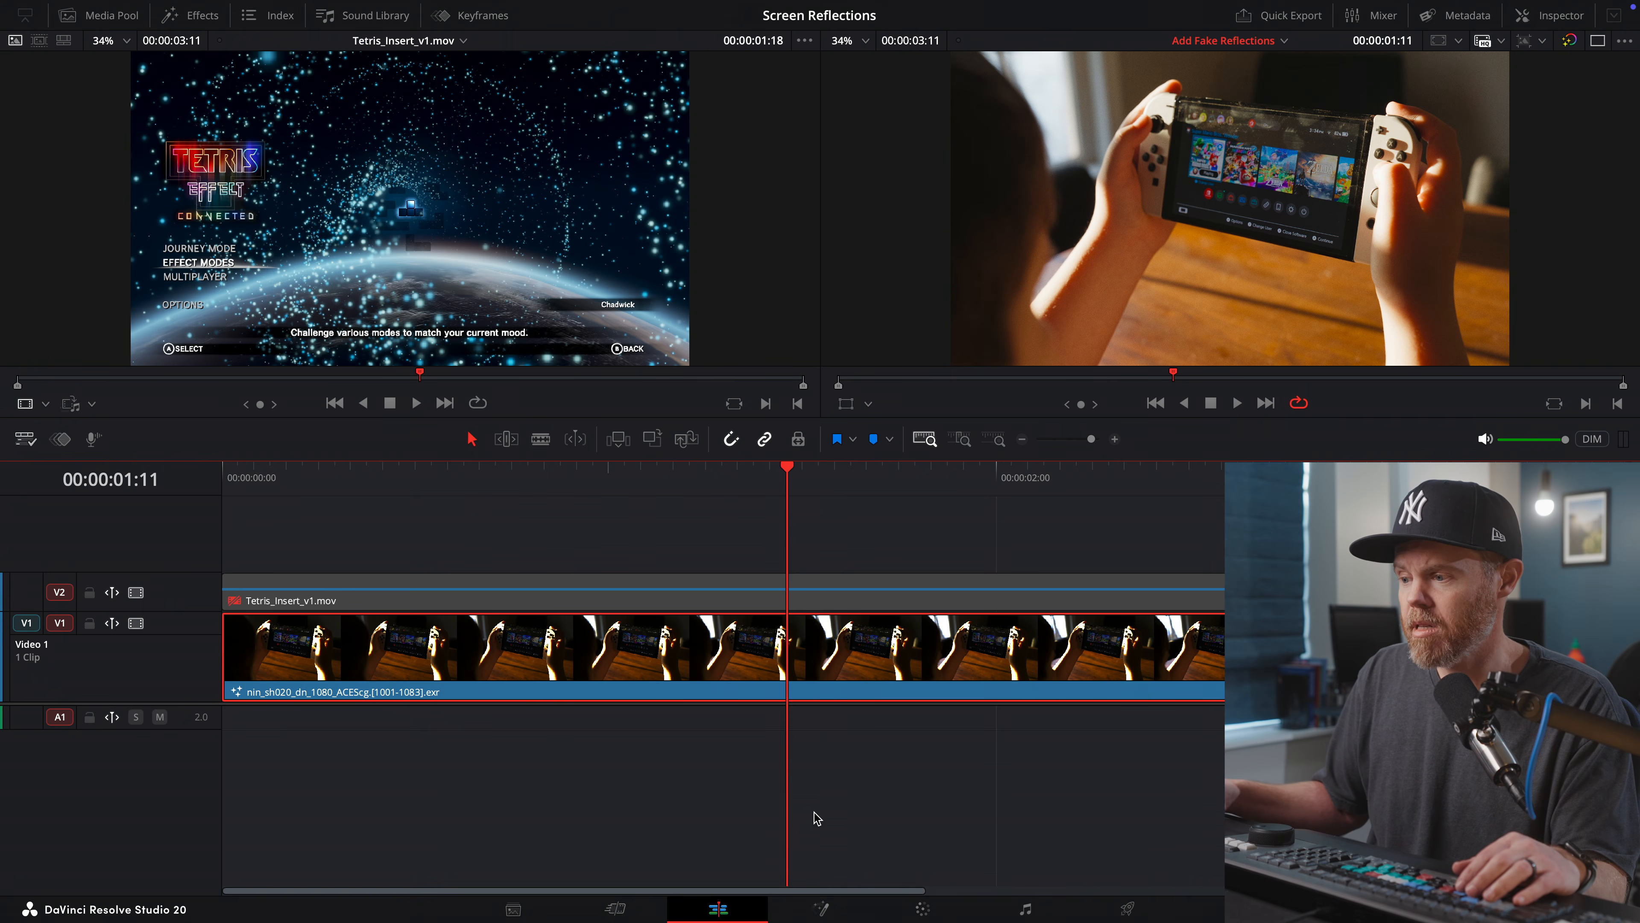
left_click(821, 909)
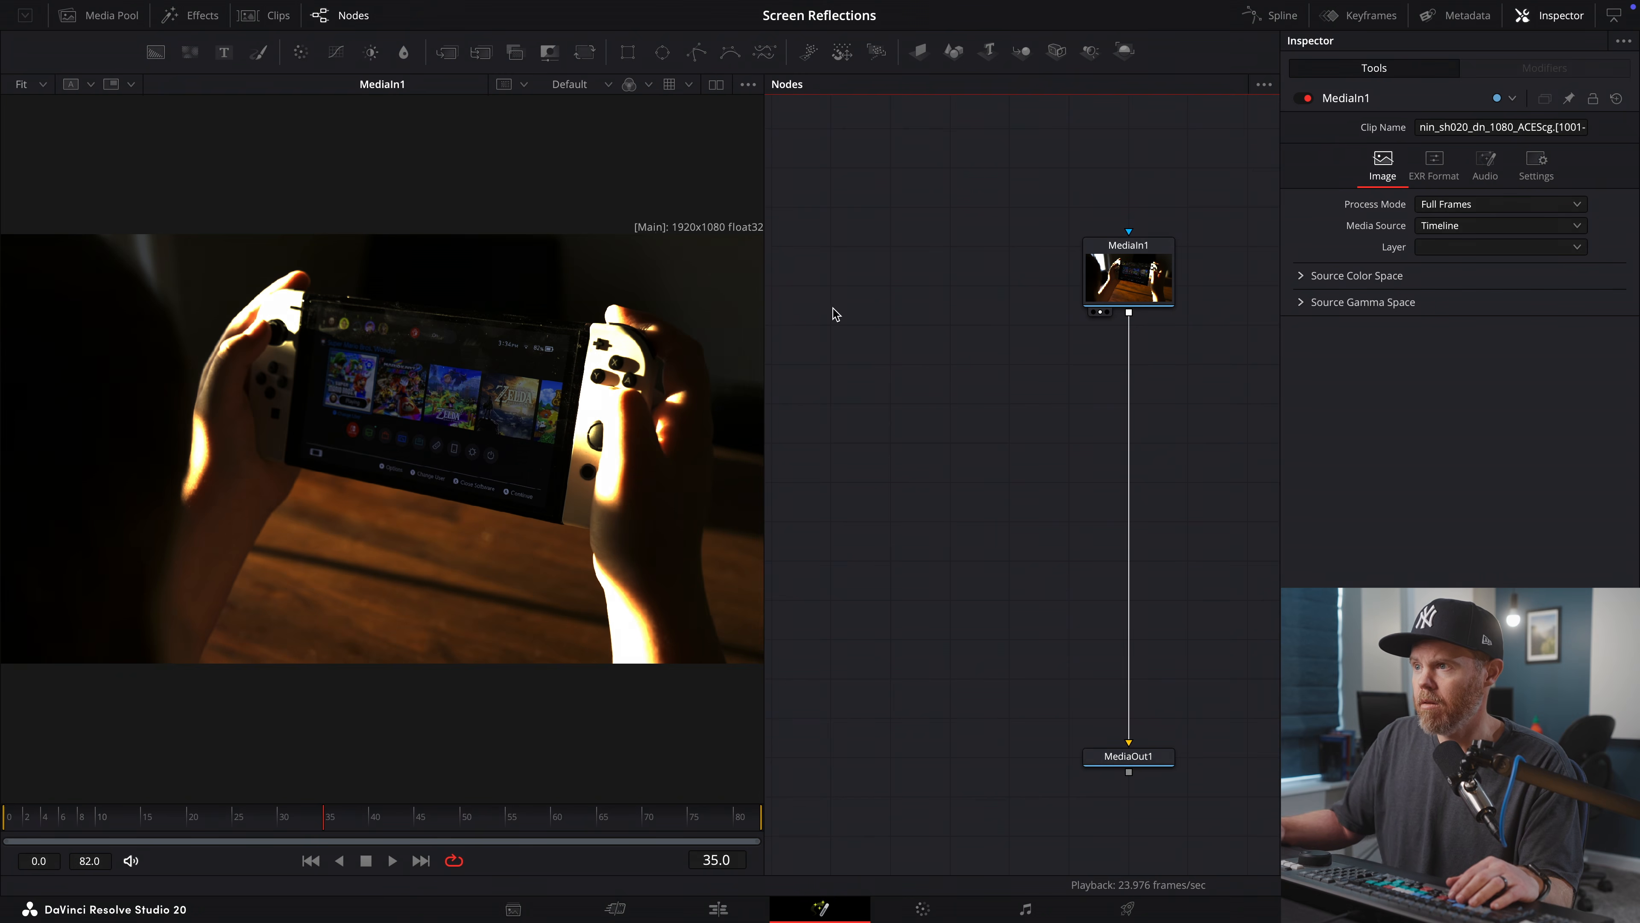
- Play through the nin_sh020 shot and turn on the viewer LUT
key("space")
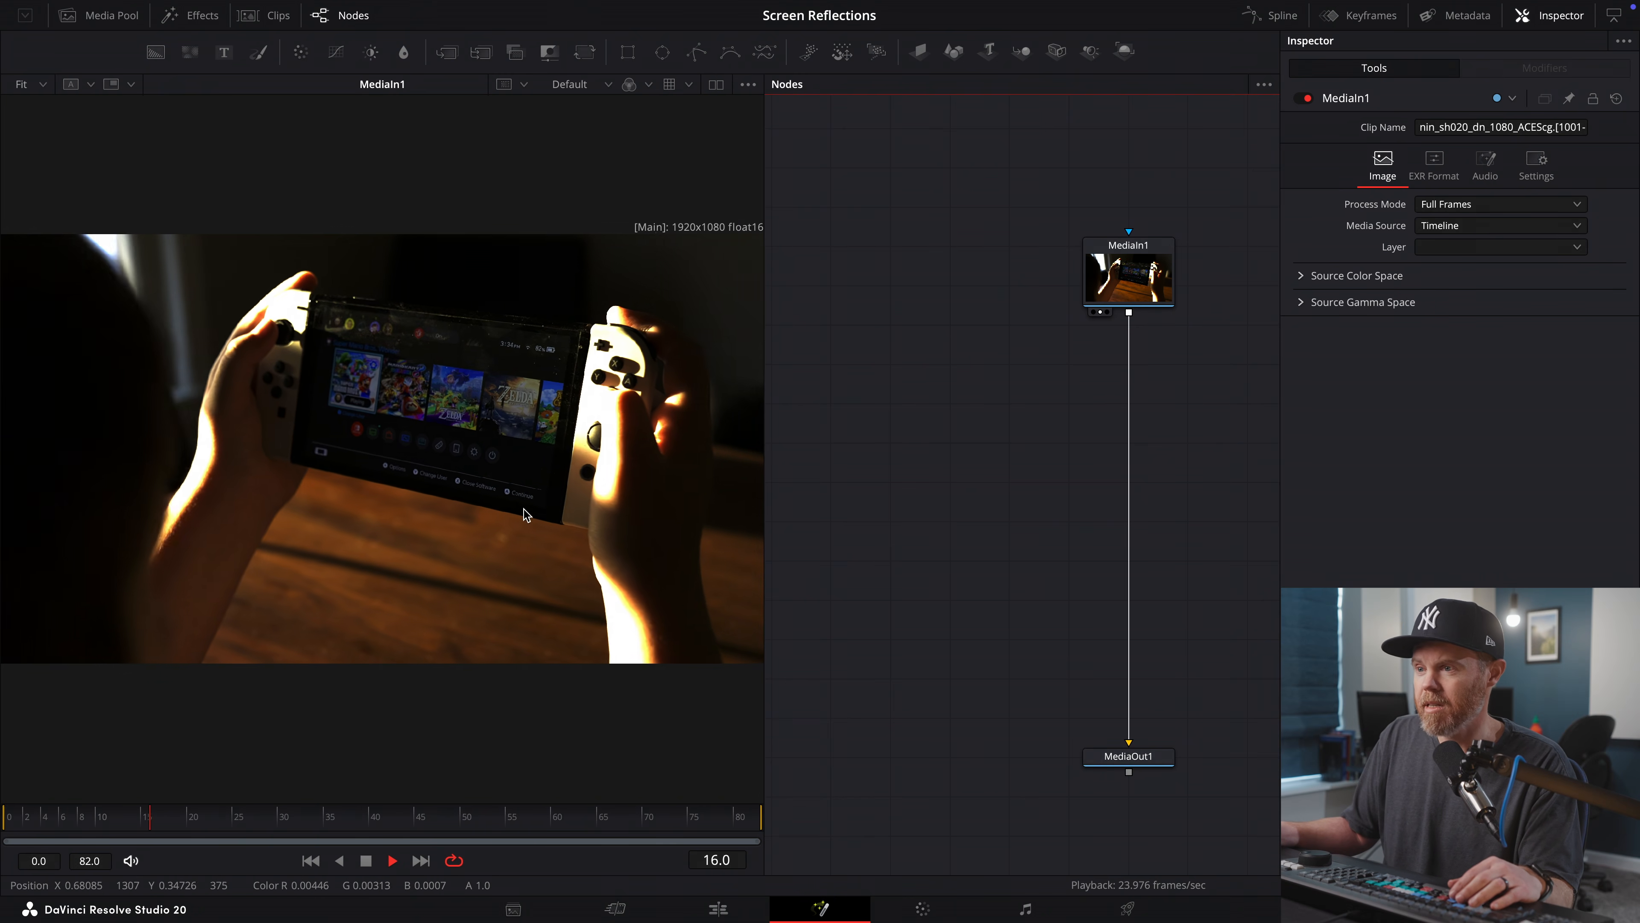
key("space")
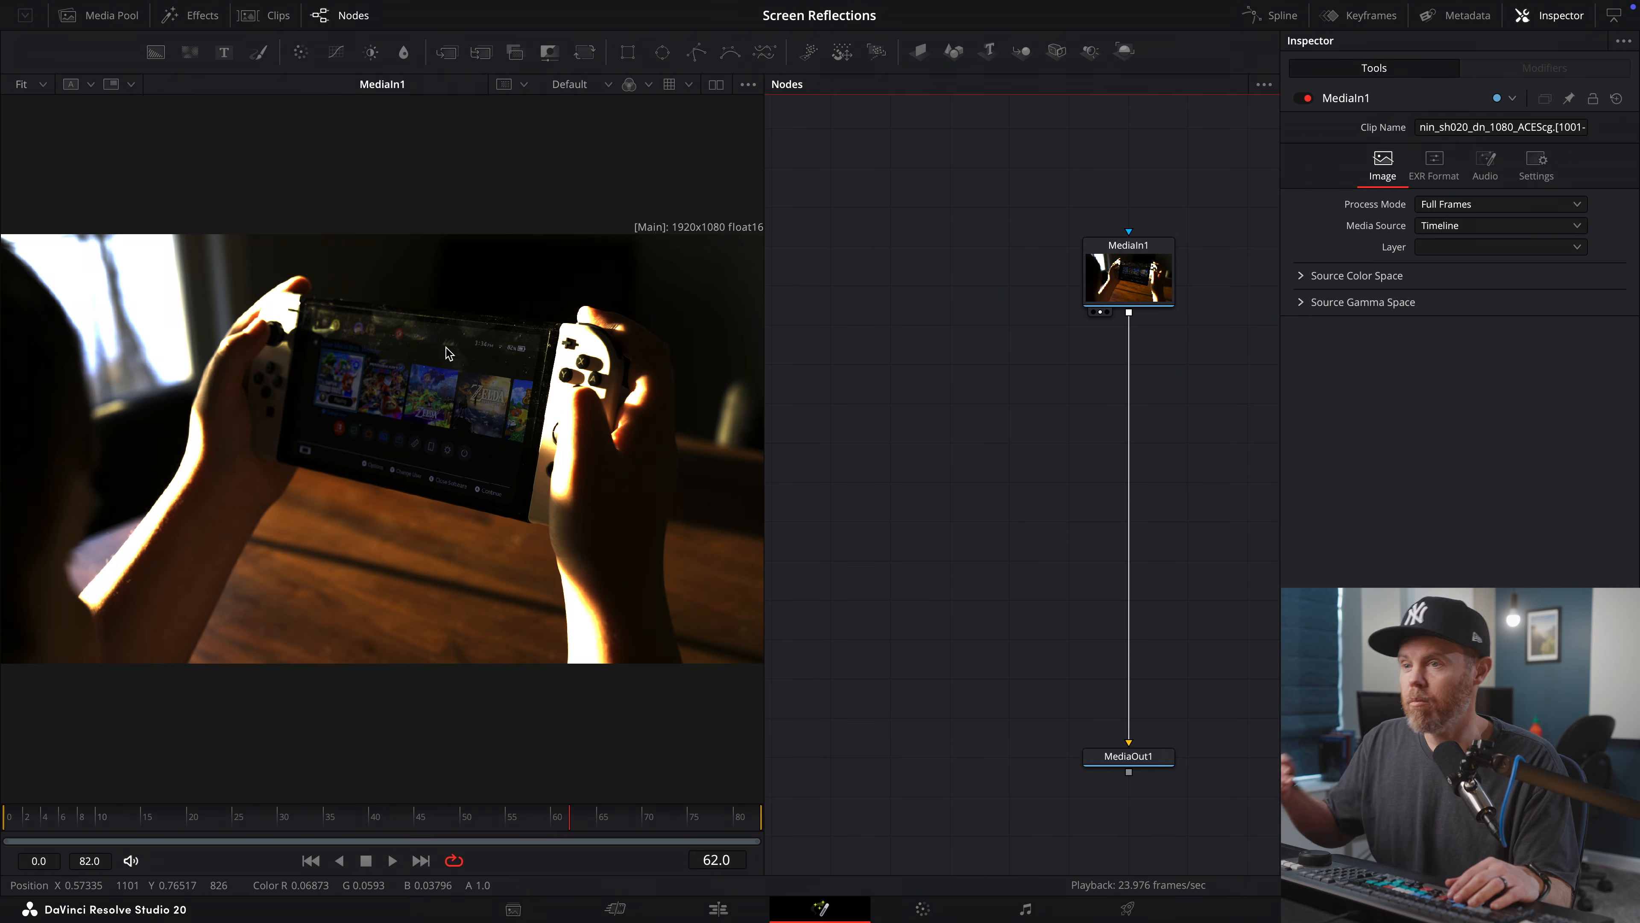
left_click(669, 86)
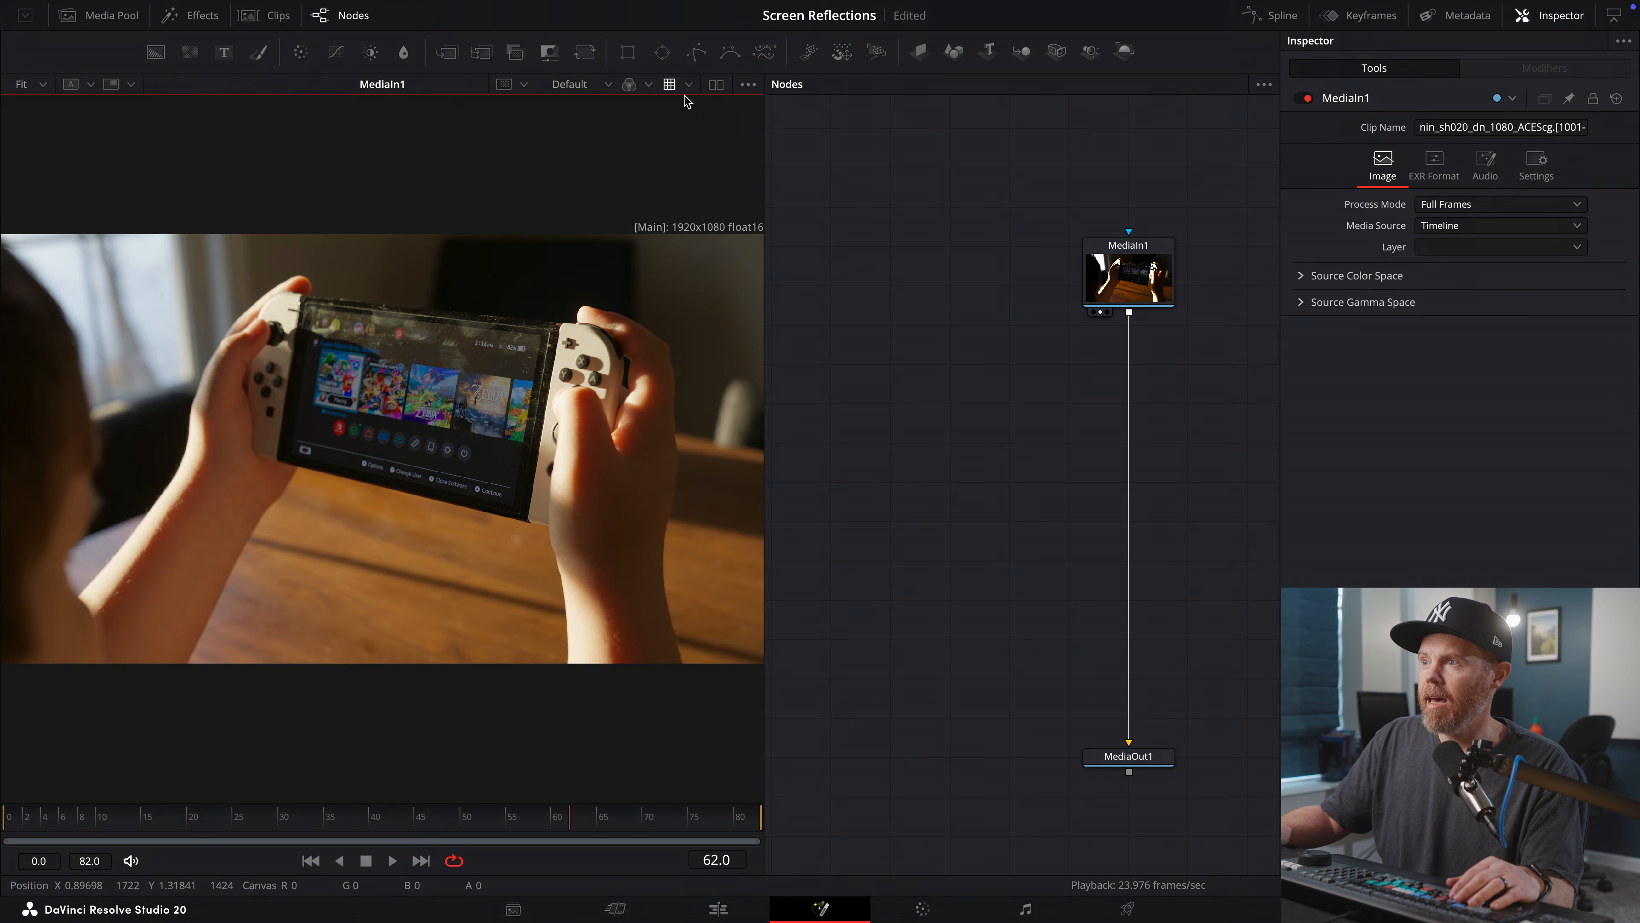
- Review the Color Space Transform settings of the viewer LUT
left_click(690, 84)
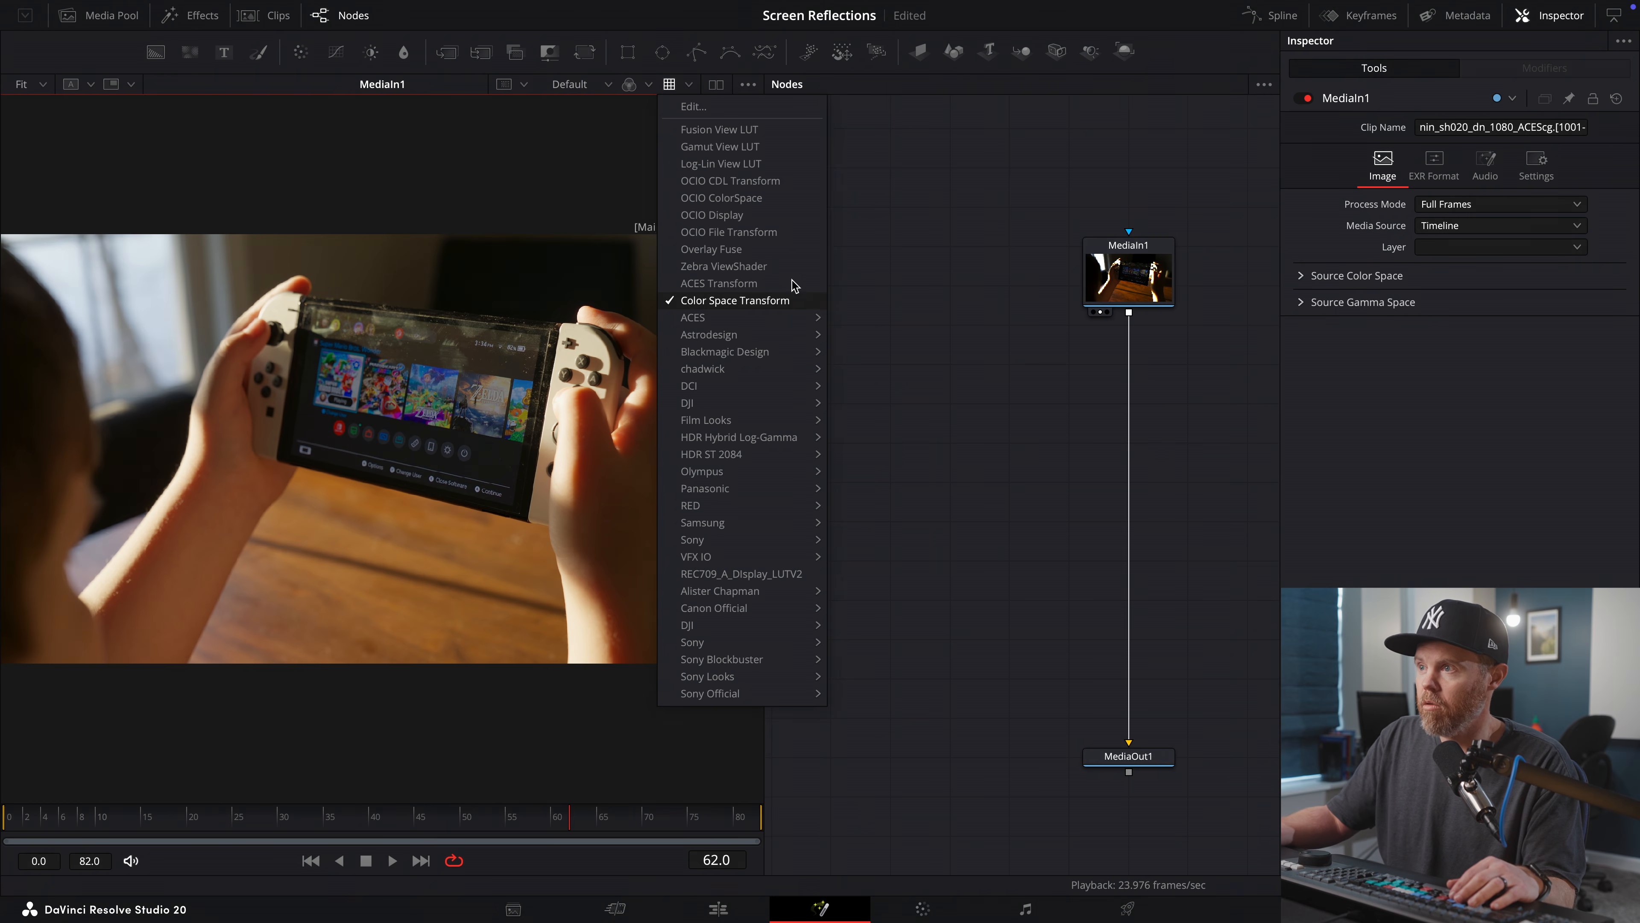
left_click(700, 107)
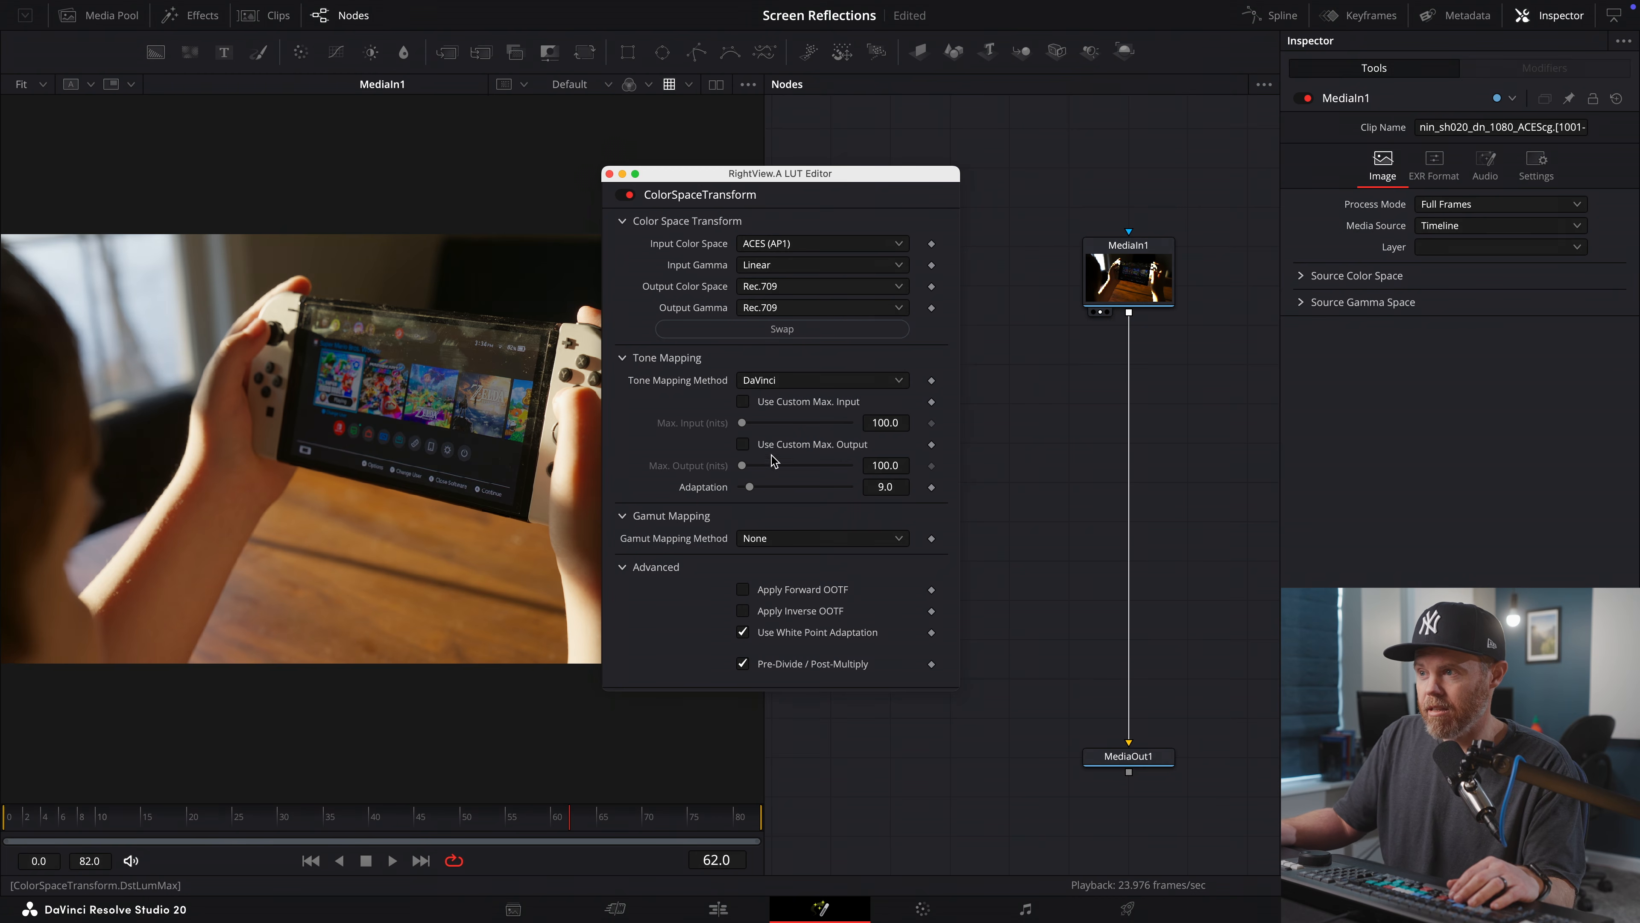
left_click(609, 173)
left_click_drag(914, 300, 920, 306)
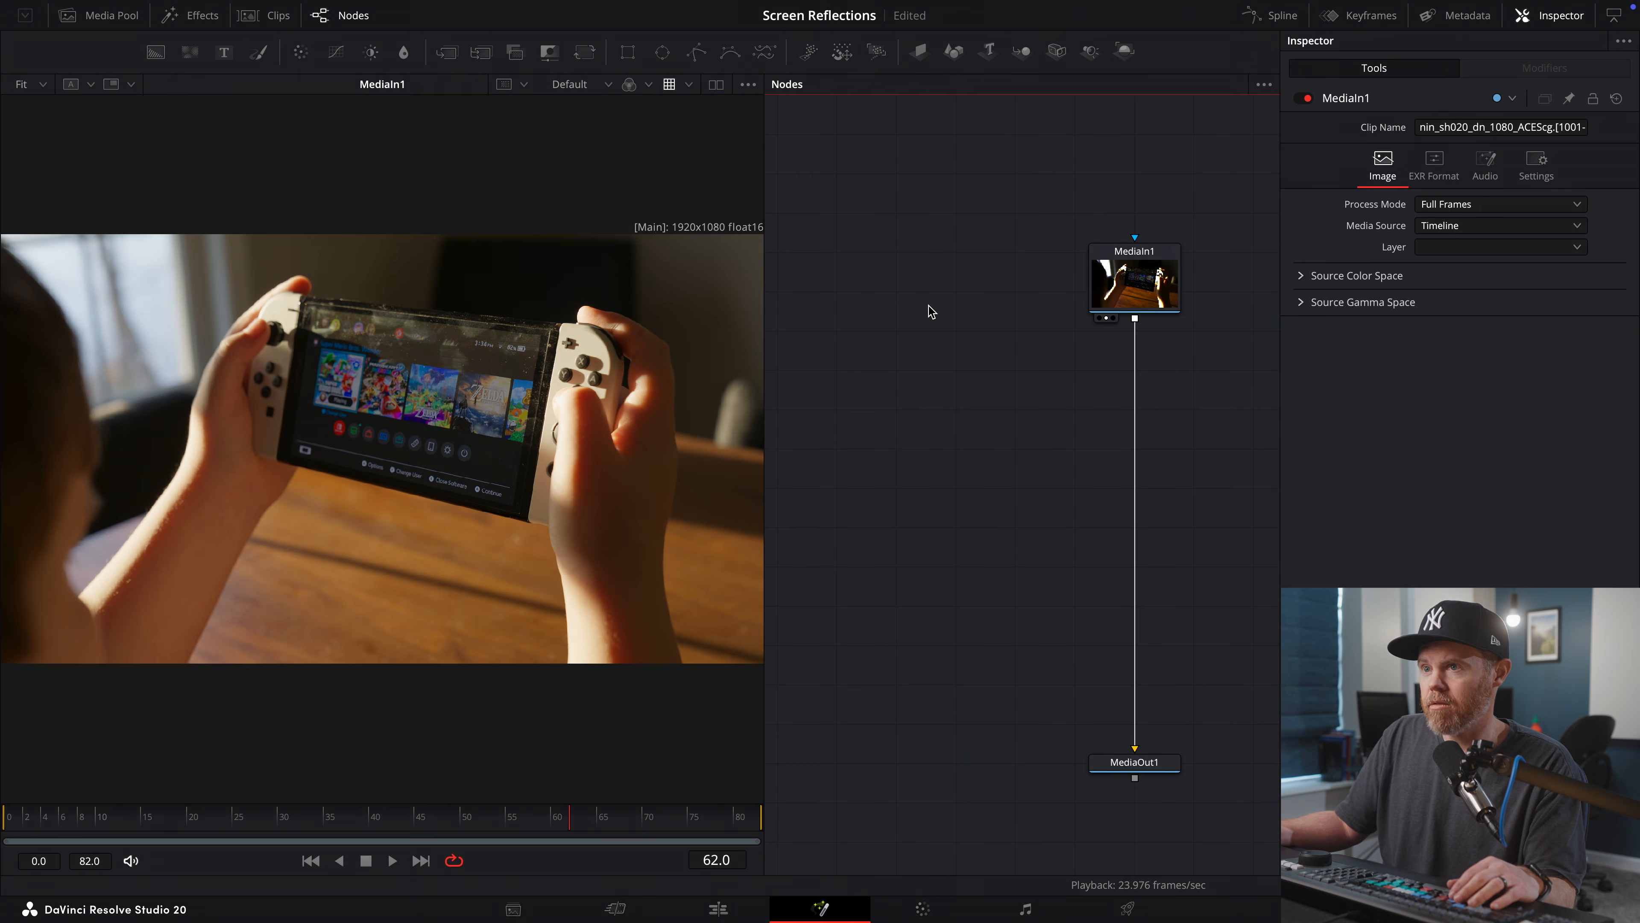
- Add Tetris_Insert_v1.mov from the media pool to the node graph beside MediaIn1, and play it in the viewer
left_click(100, 19)
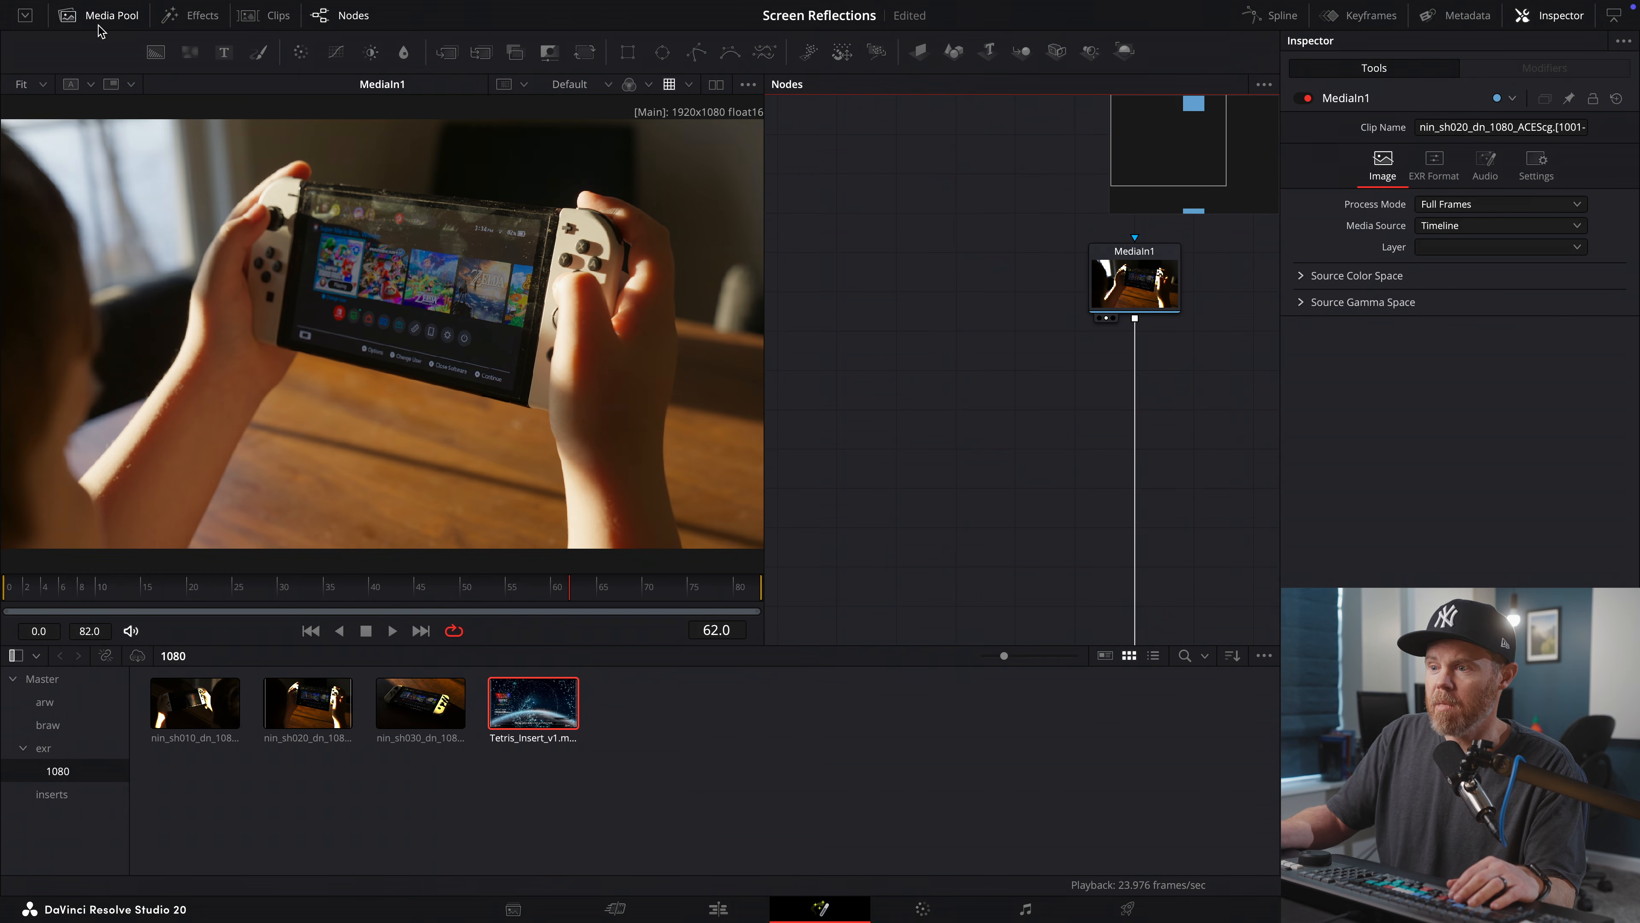
left_click_drag(501, 717, 896, 281)
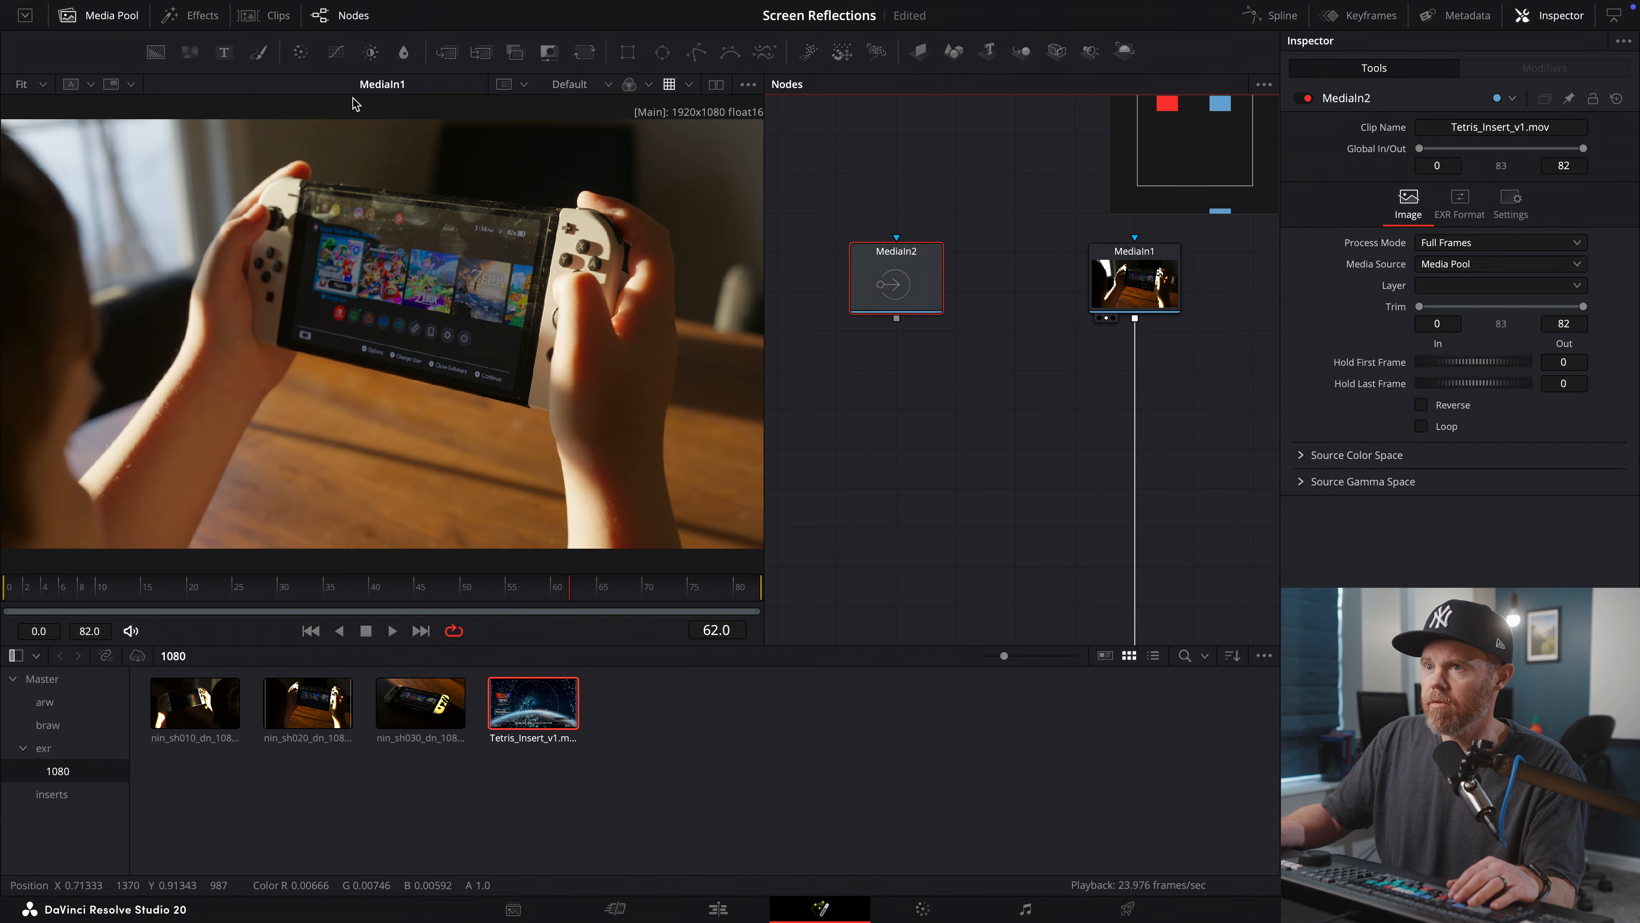
left_click(109, 20)
key("1")
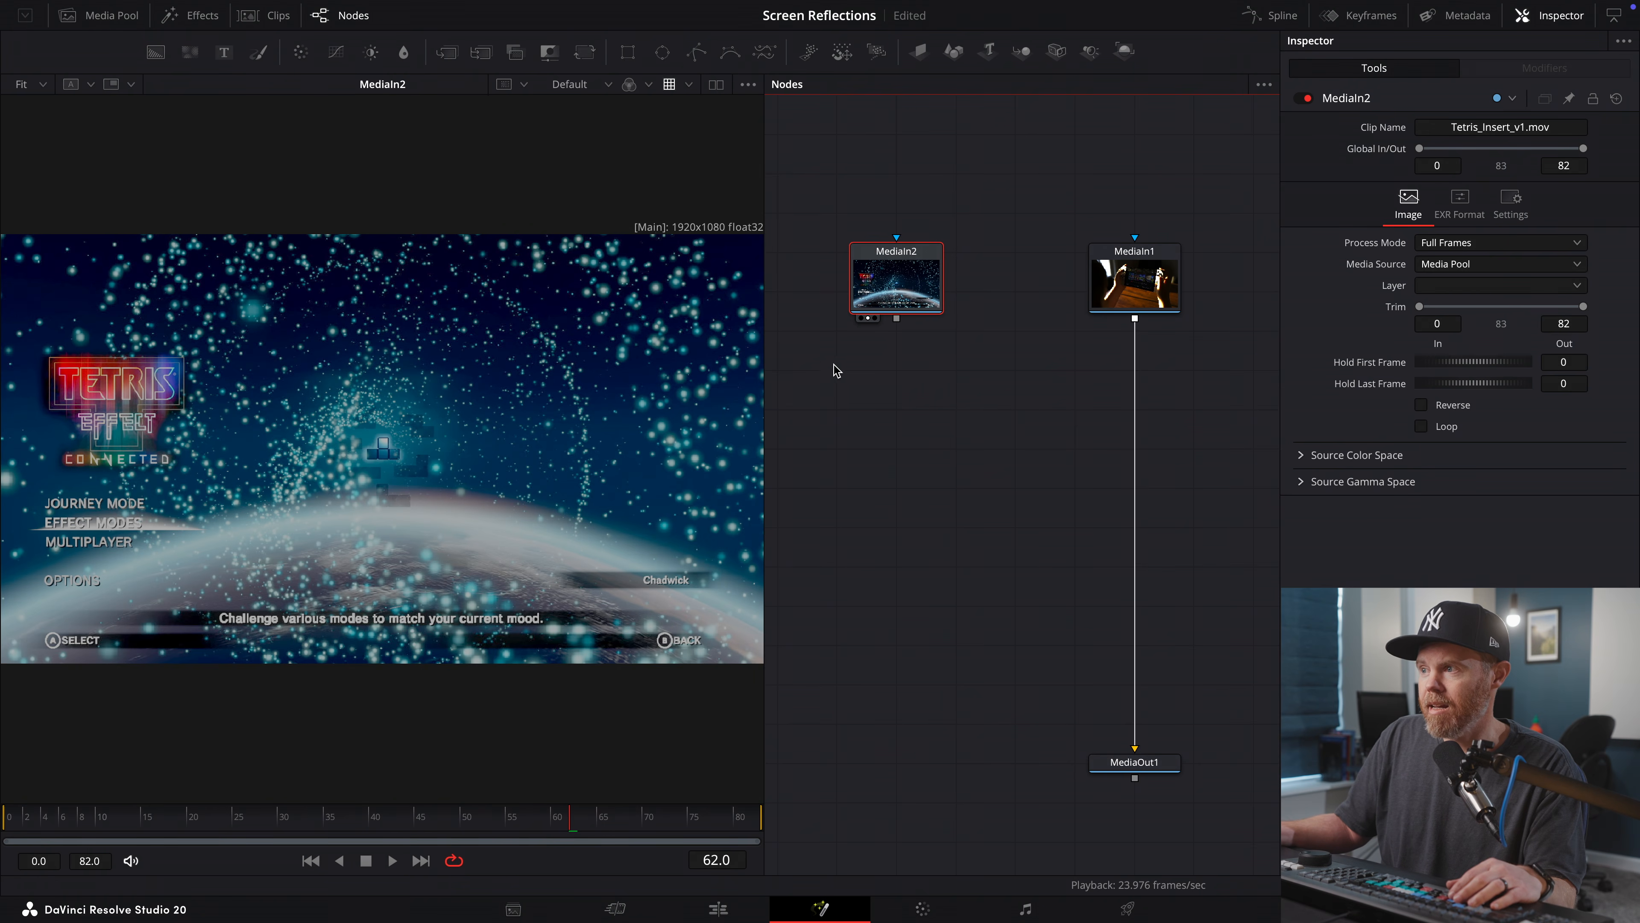
key("space")
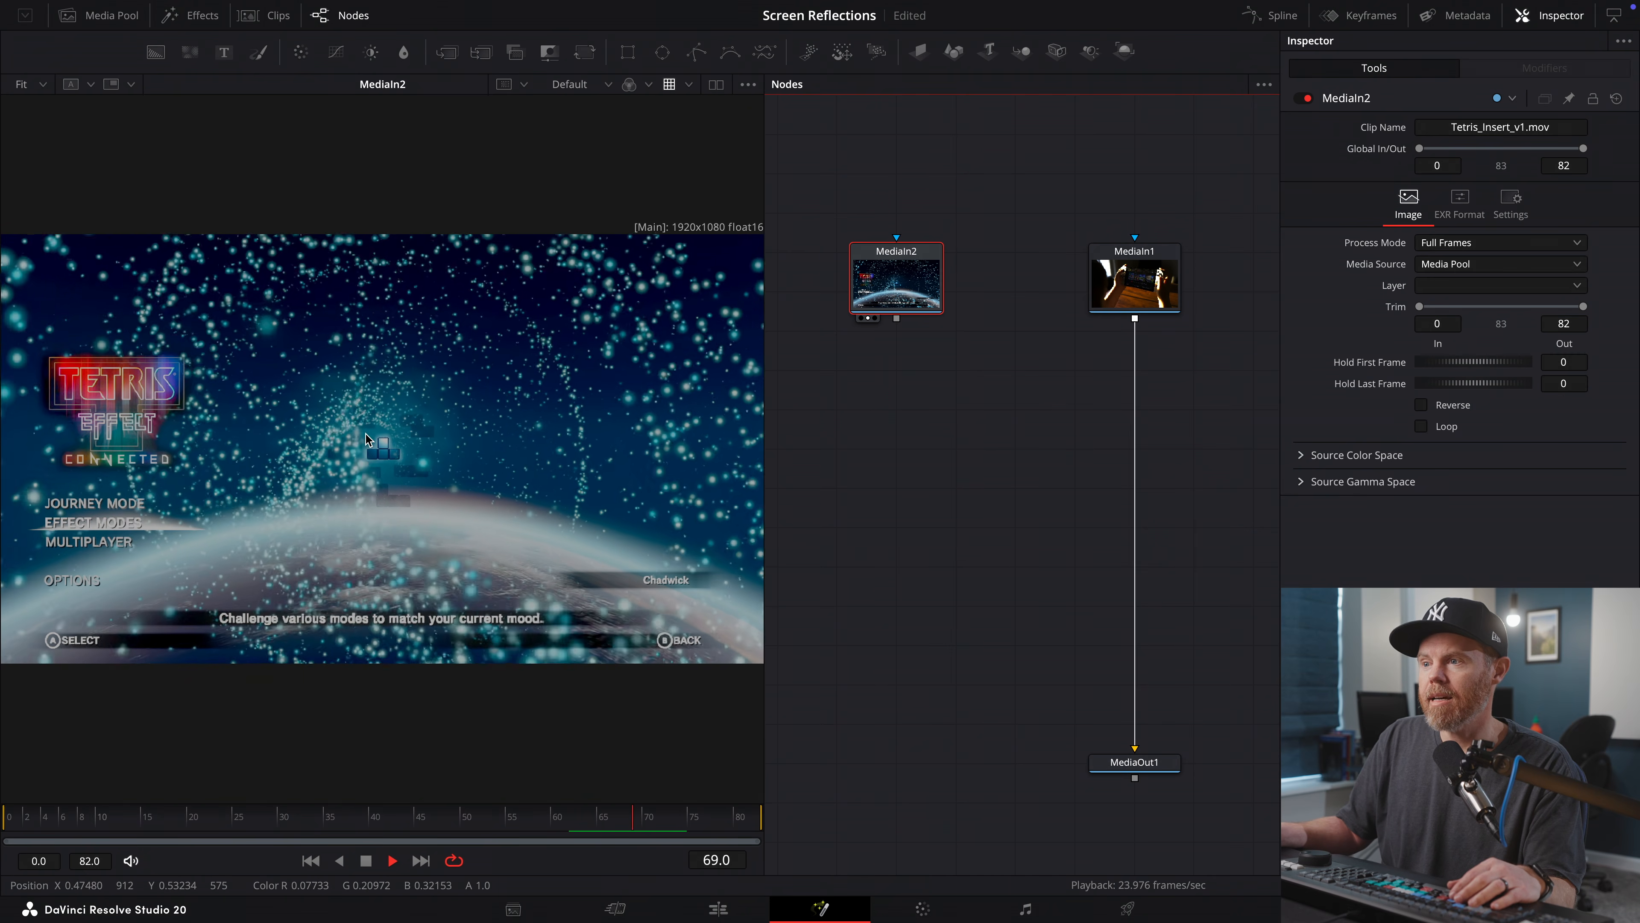
key("space")
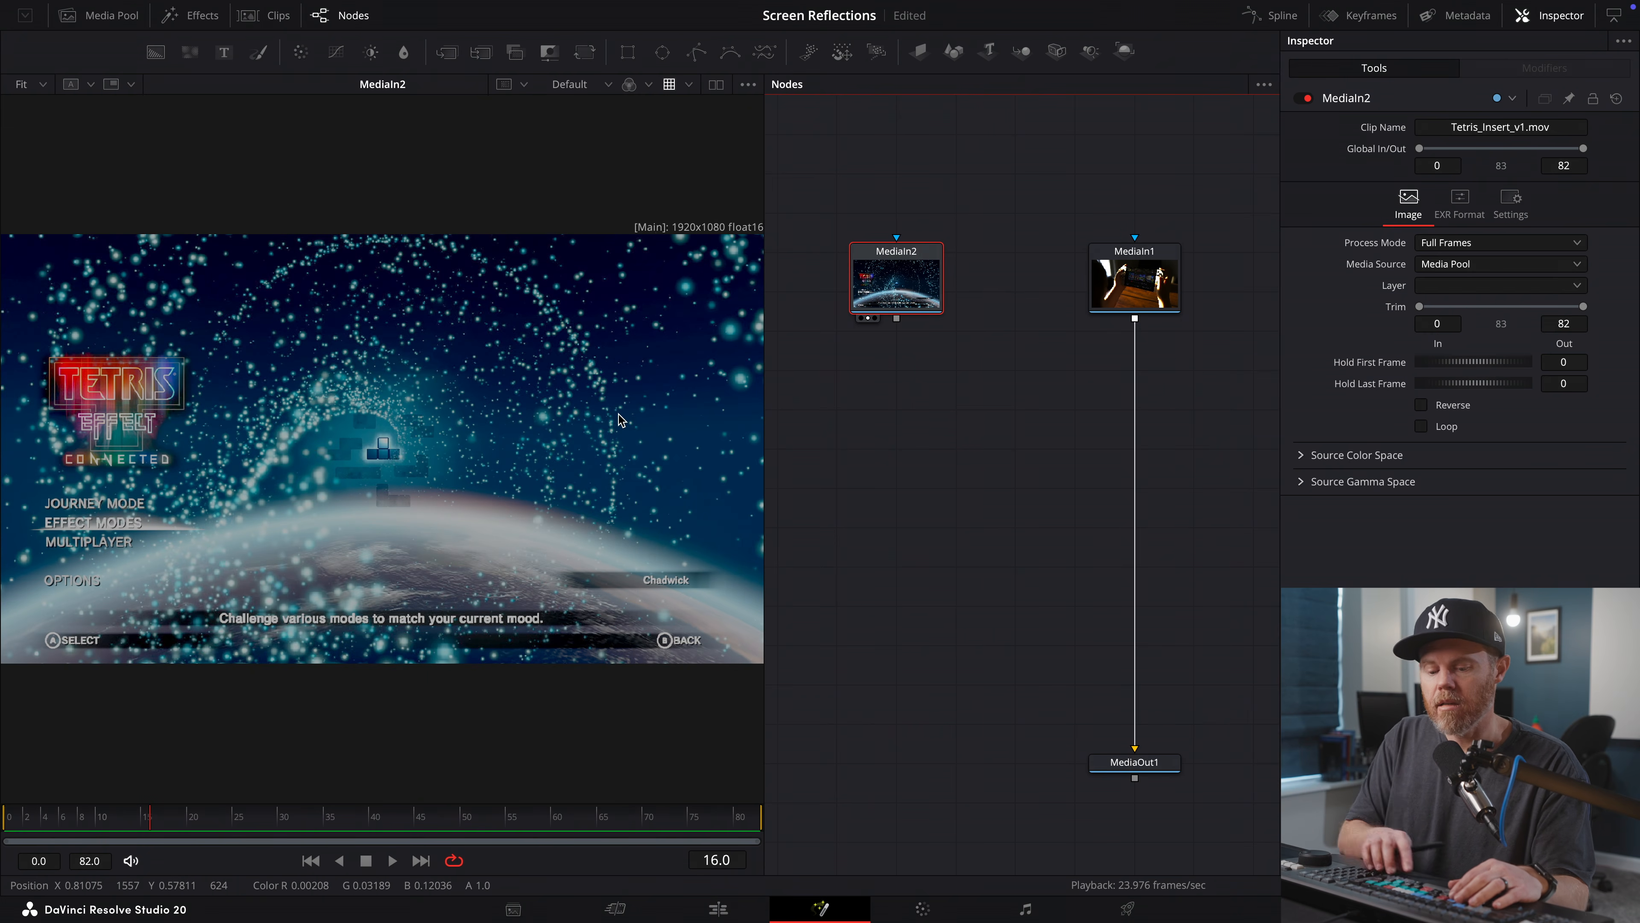
- Add an ACES Transform node after MediaIn2 and show its output in the viewer
key("shift+space")
type("aces")
key("Return")
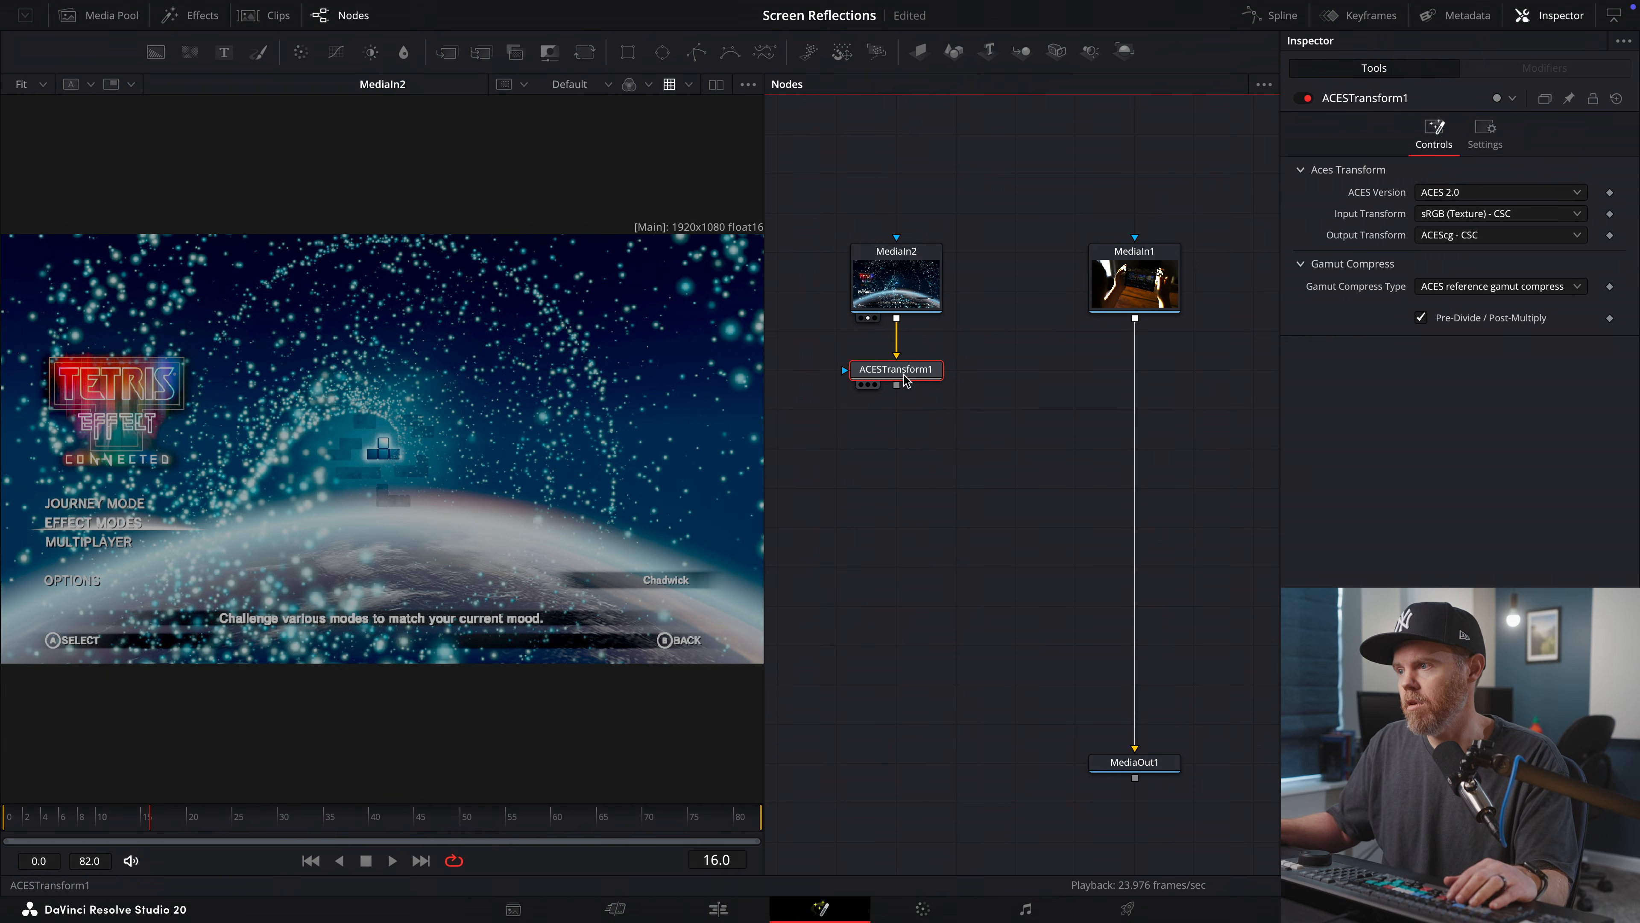
left_click(862, 385)
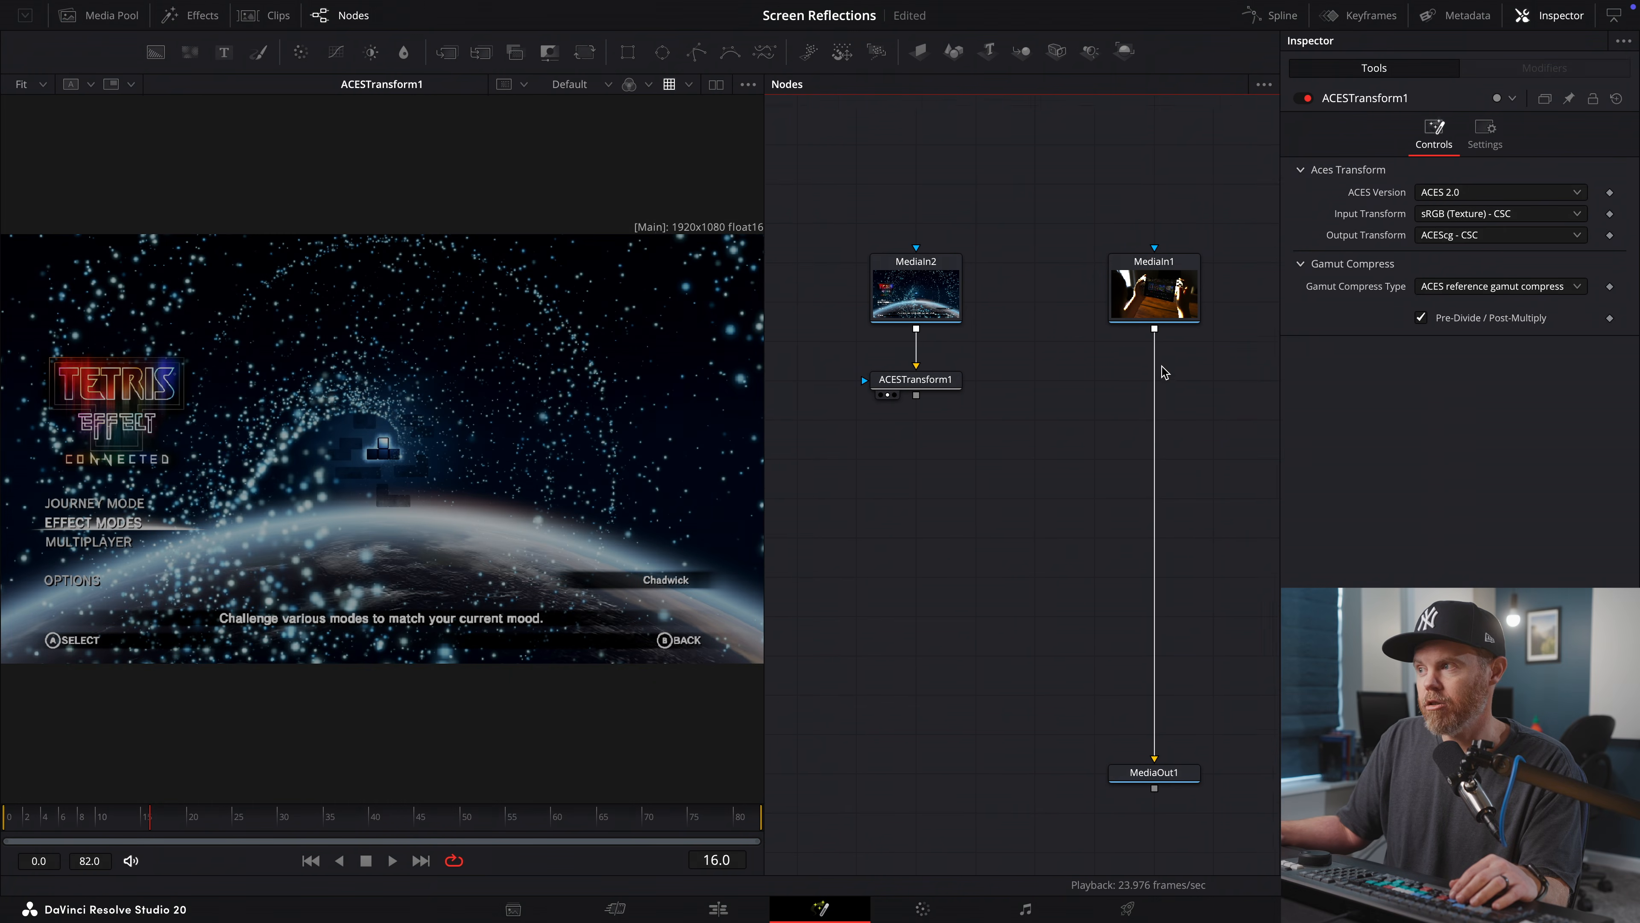
- Show MediaIn1 in the viewer, play the shot and return to frame 0
left_click_drag(1163, 292, 362, 449)
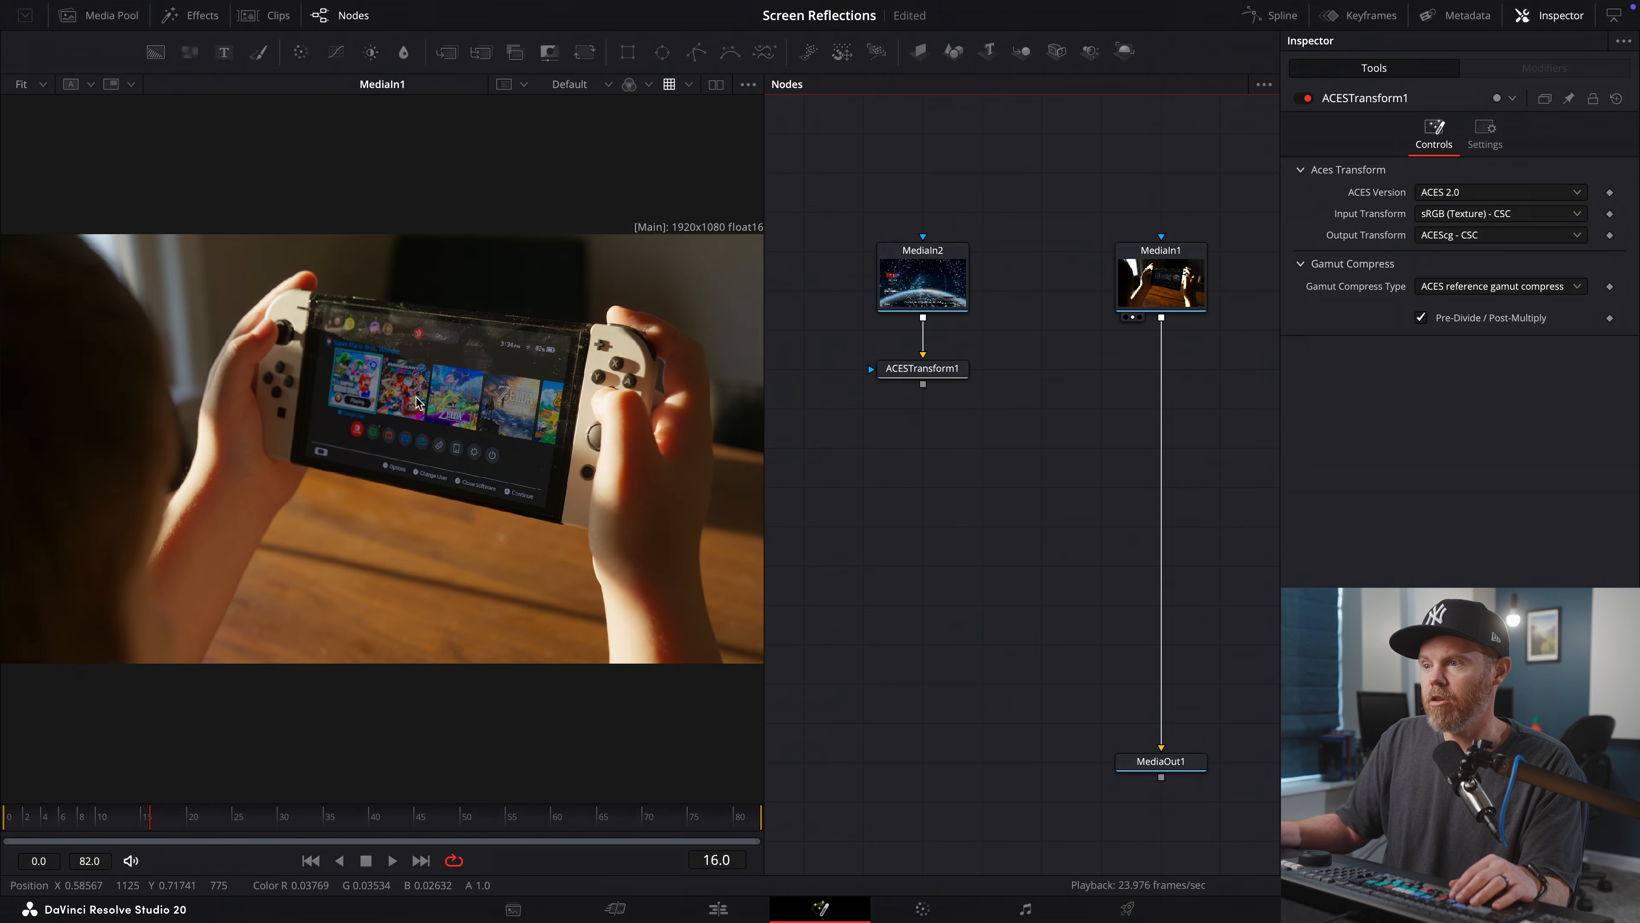
key("space")
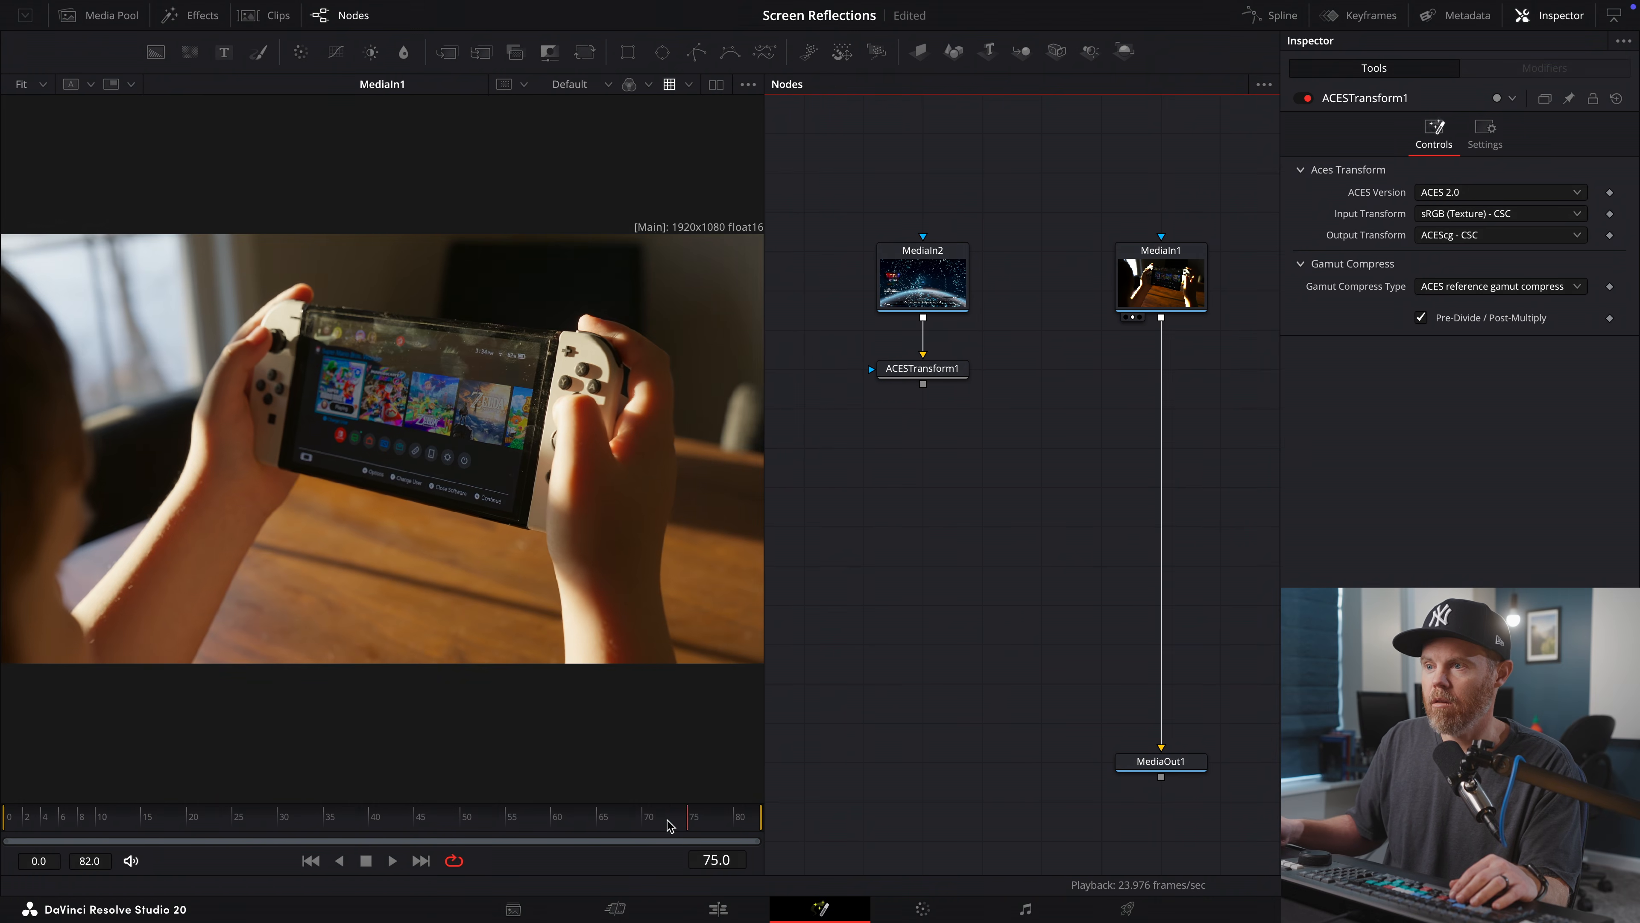
left_click_drag(189, 794, 2, 792)
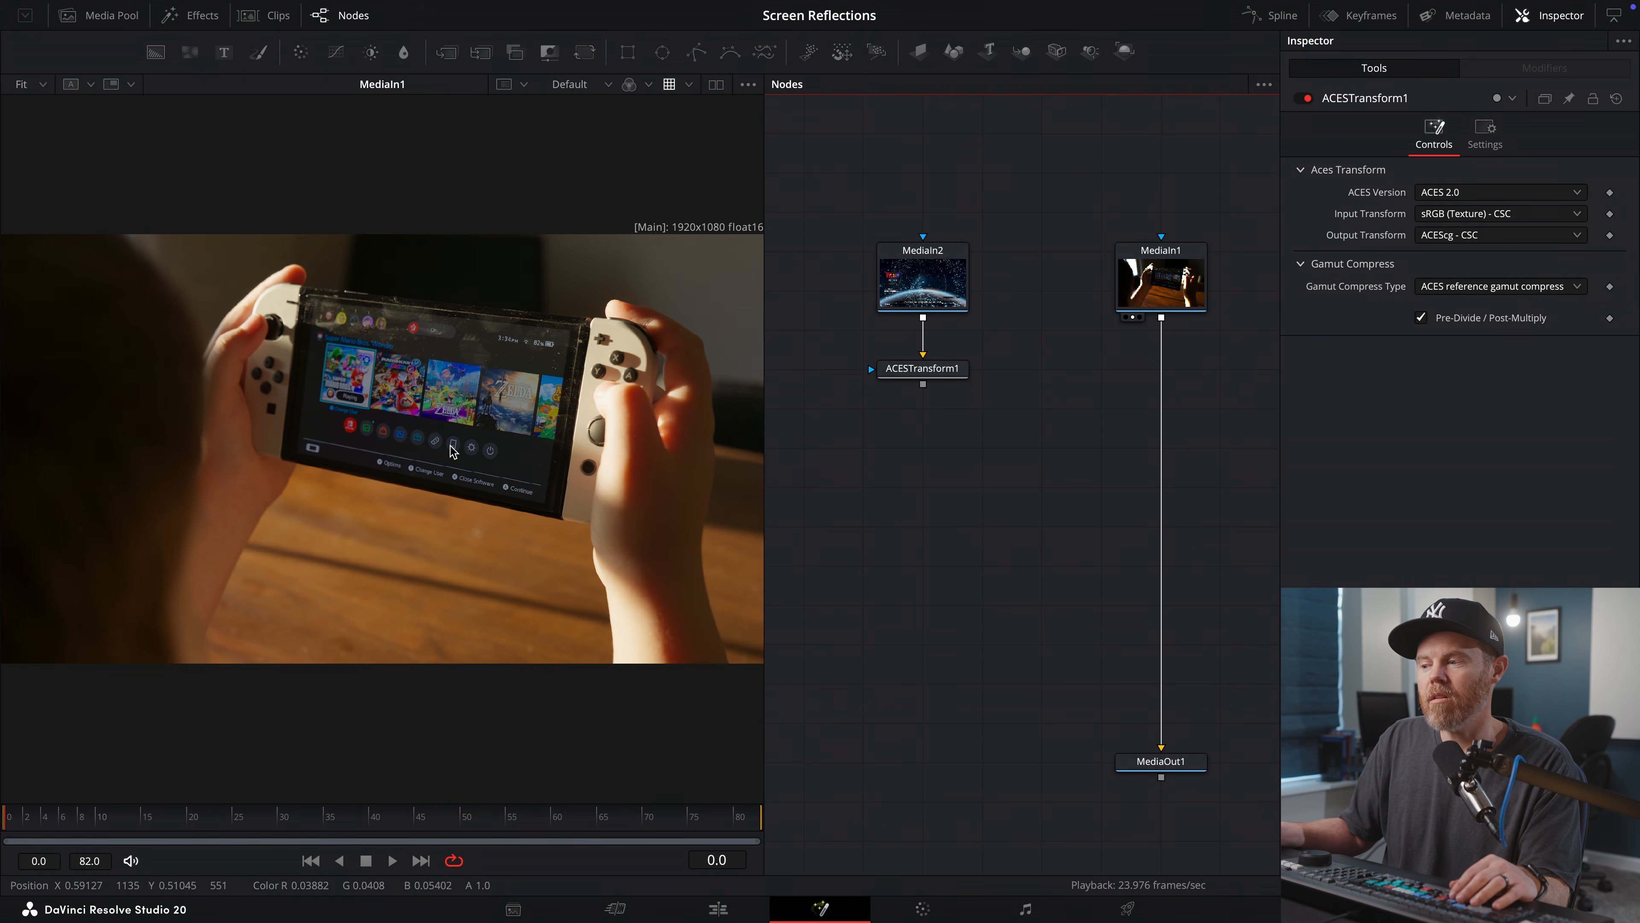
- Insert a Planar Tracker node between MediaIn1 and MediaOut1 and show it in the viewer
left_click(1134, 305)
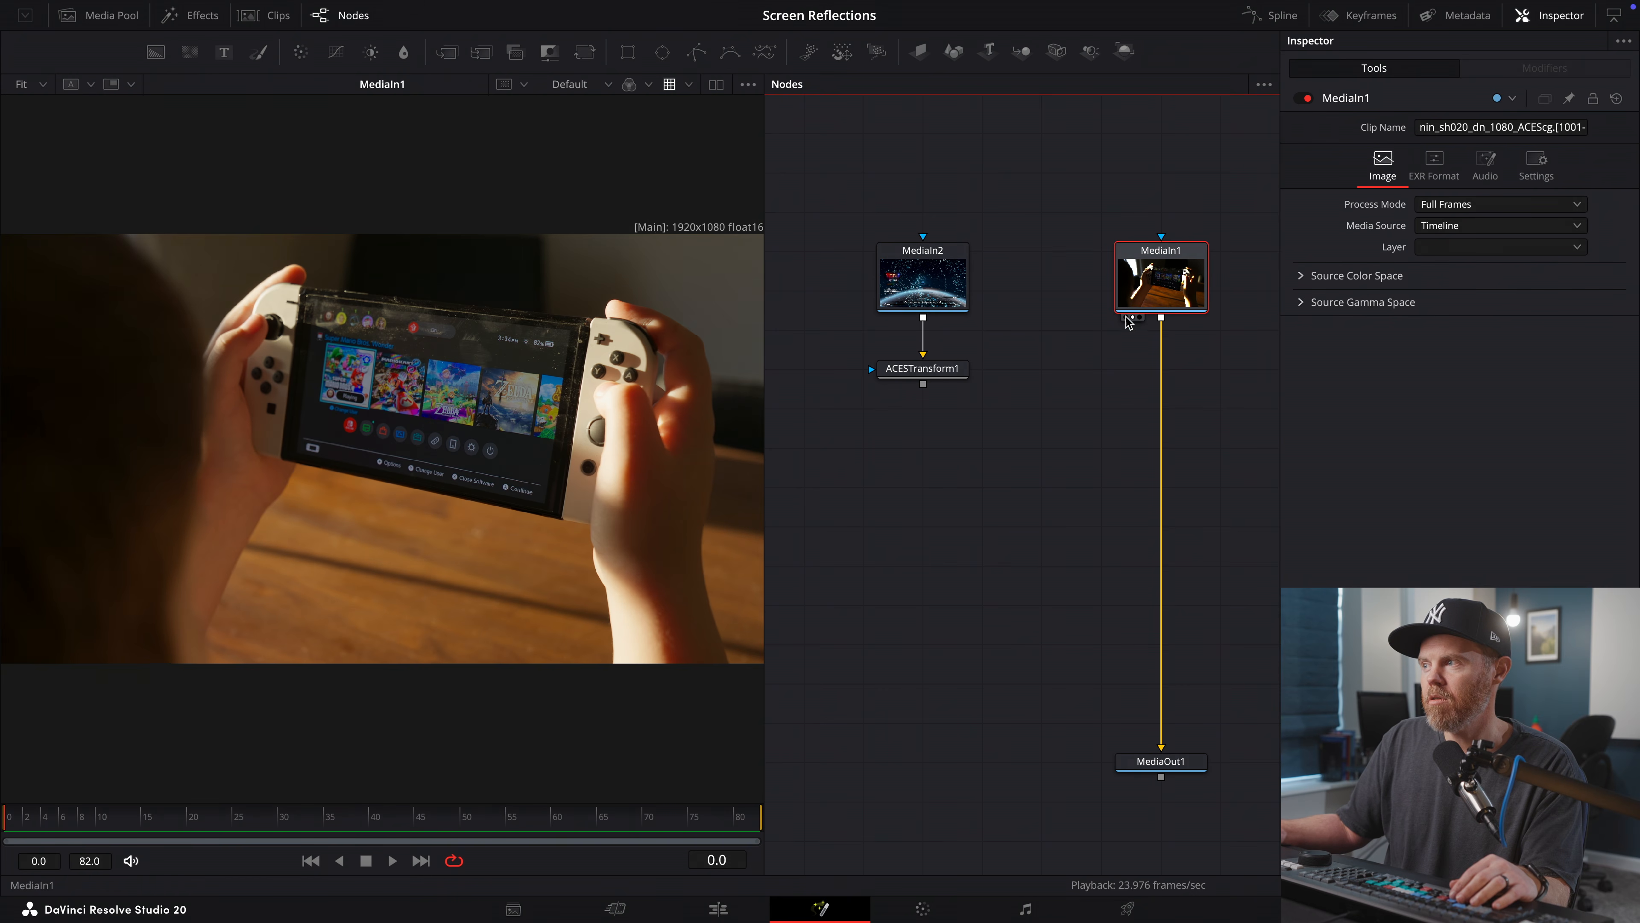
mouse_move(1155, 279)
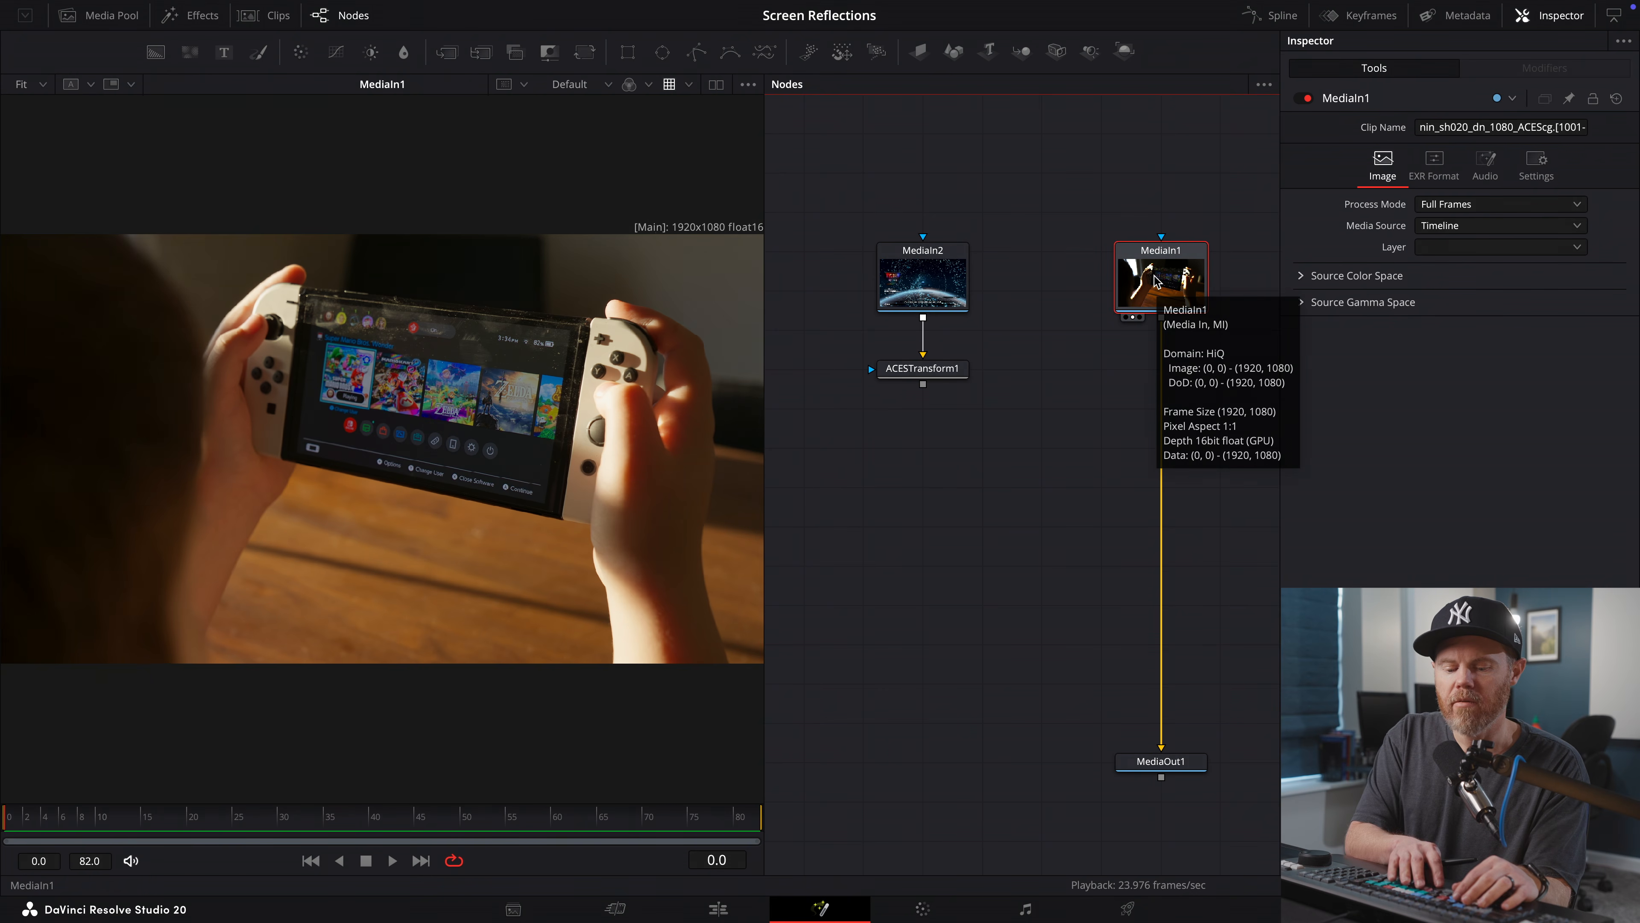
key("shift+space")
type("ptr")
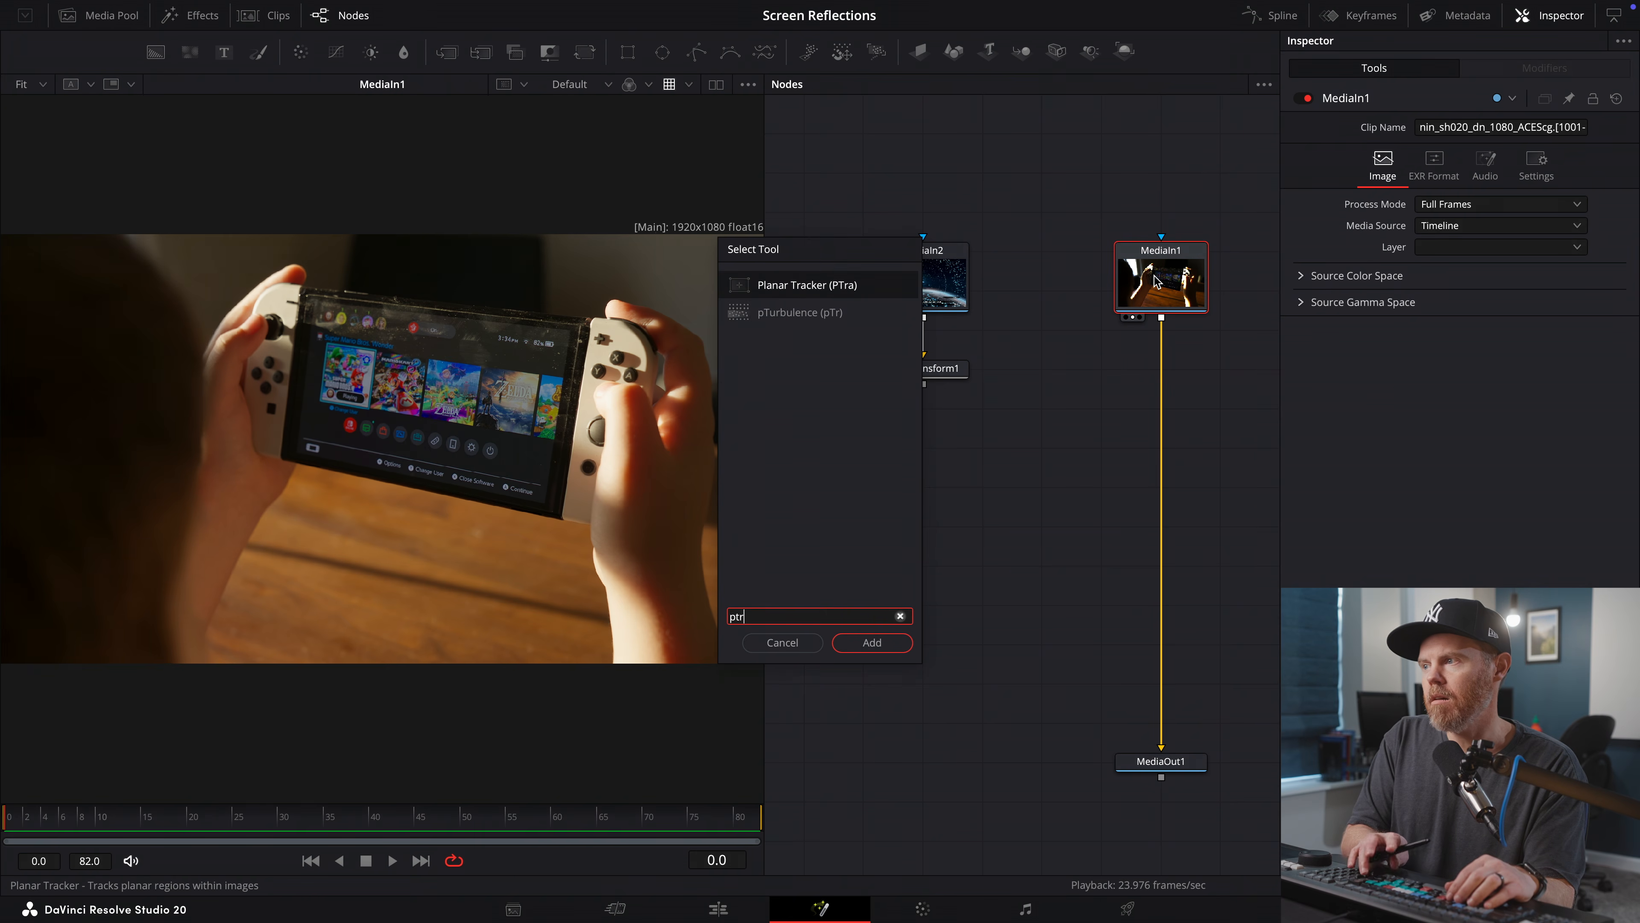
key("Return")
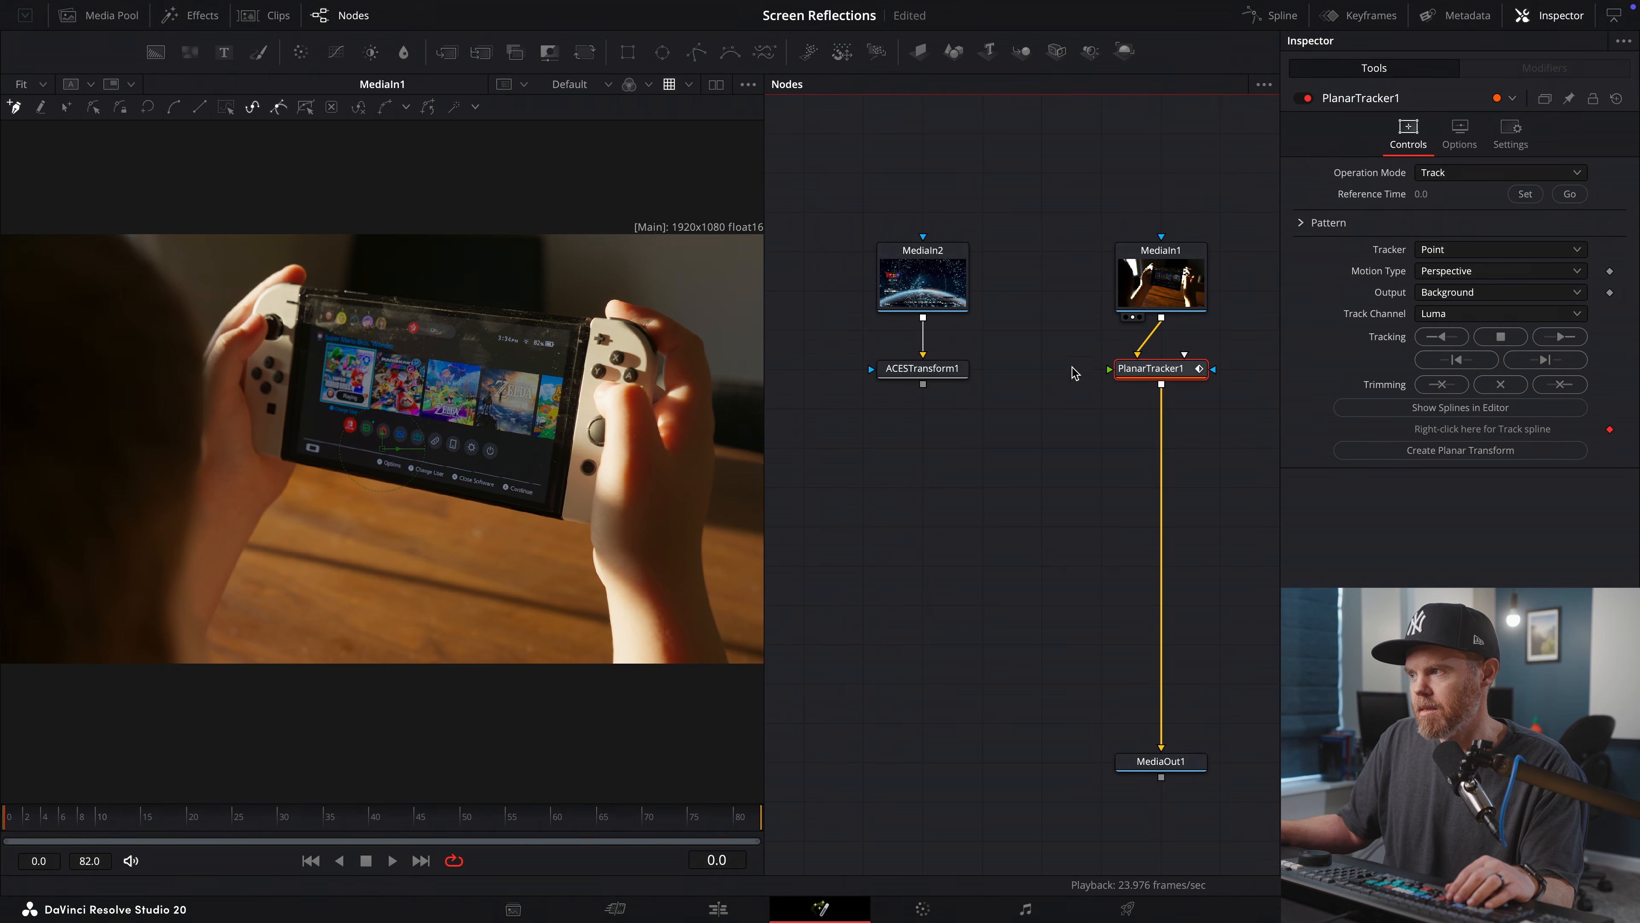
key("1")
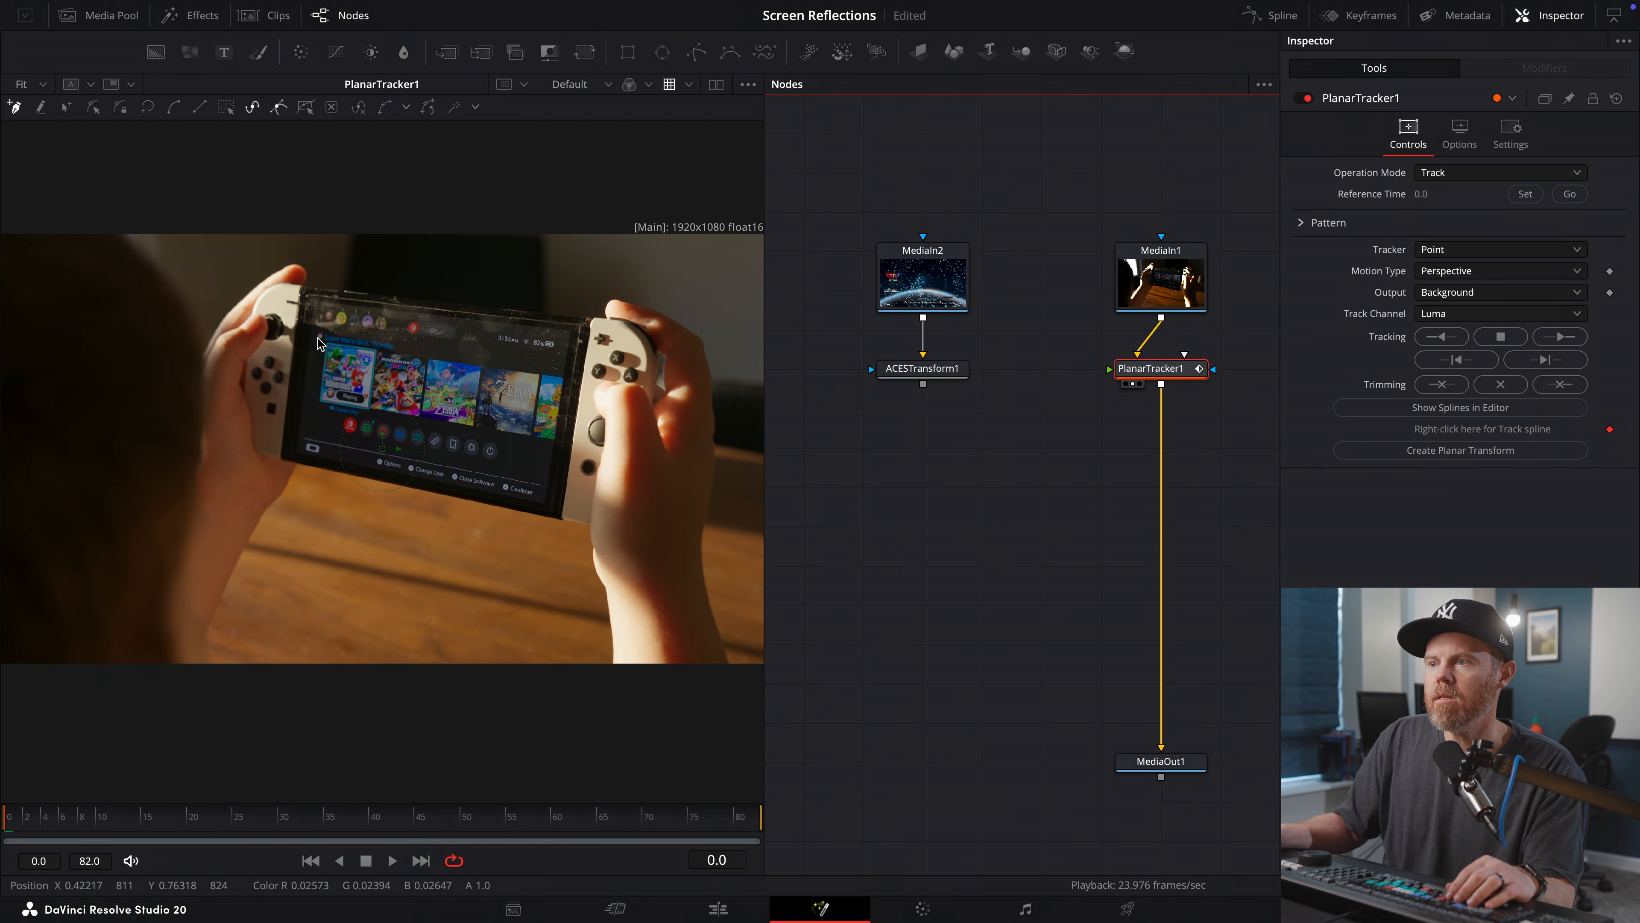
- Draw a closed tracking polygon around the lit display area of the handheld console, from above the game tiles to below the bottom menu row
scroll(330, 352, "up", 5)
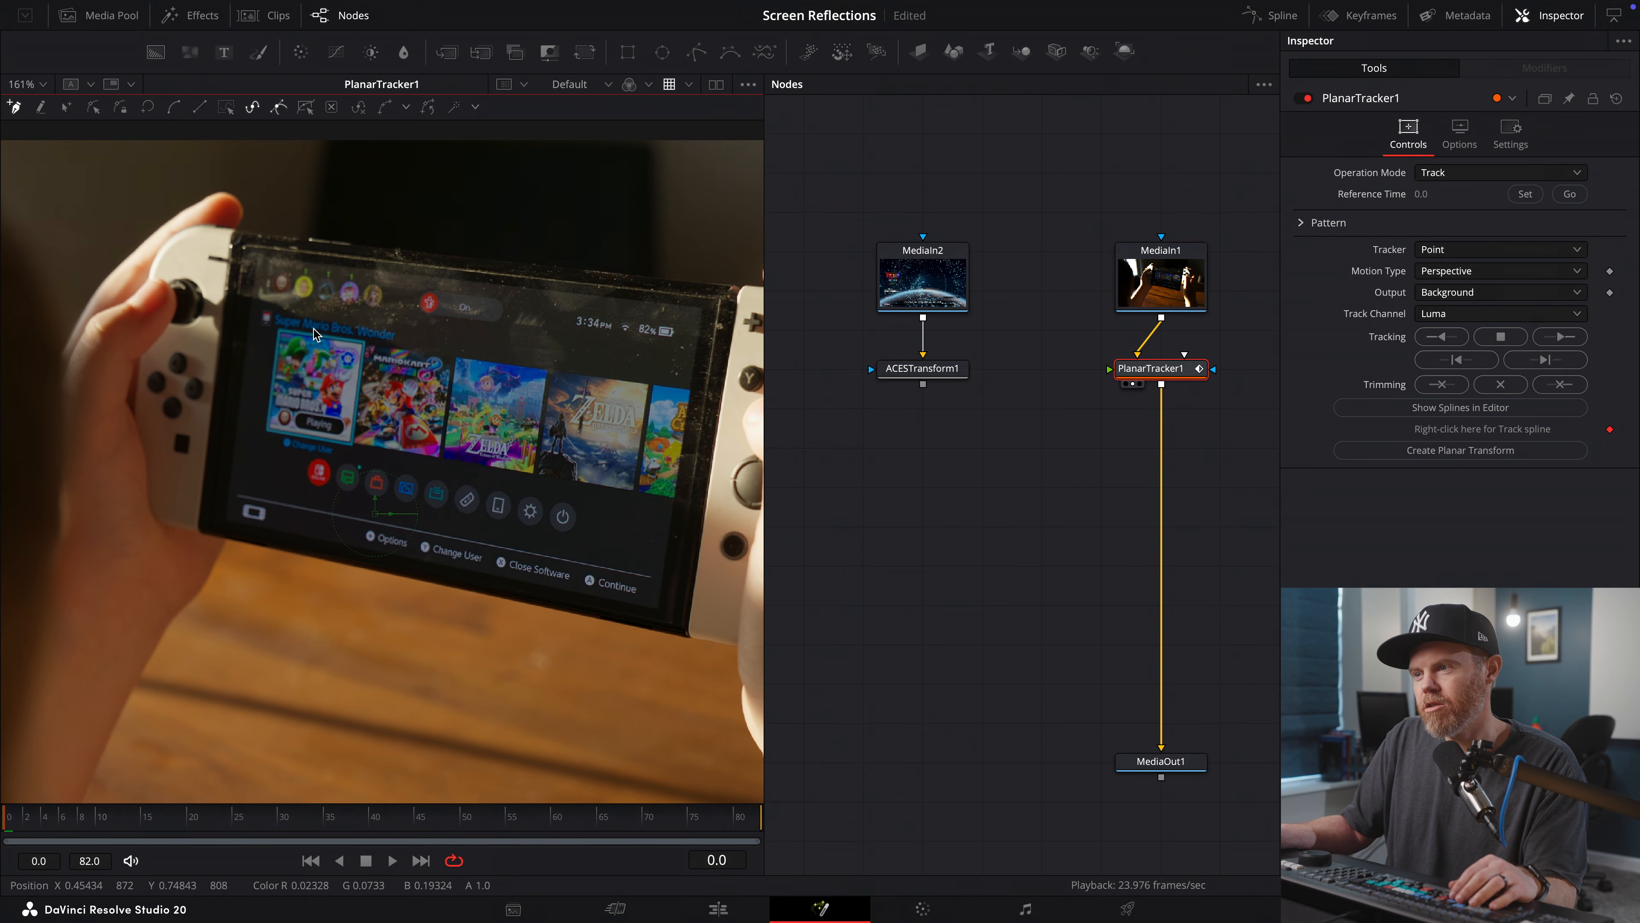
left_click_drag(313, 328, 292, 345)
scroll(292, 346, "up", 1)
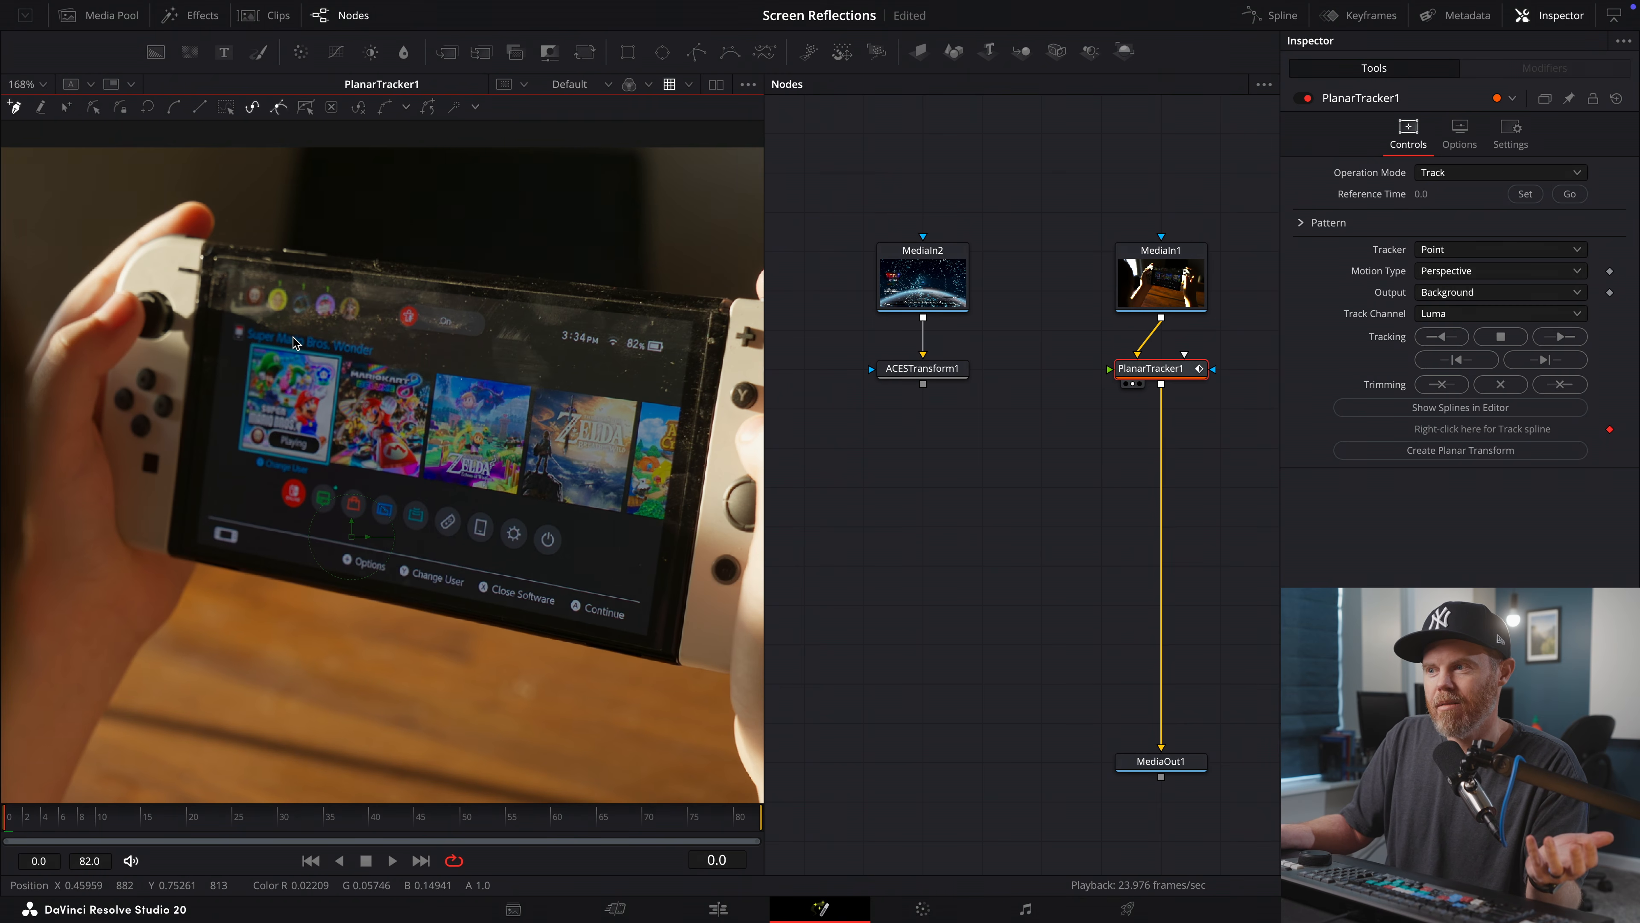
scroll(265, 331, "down", 2)
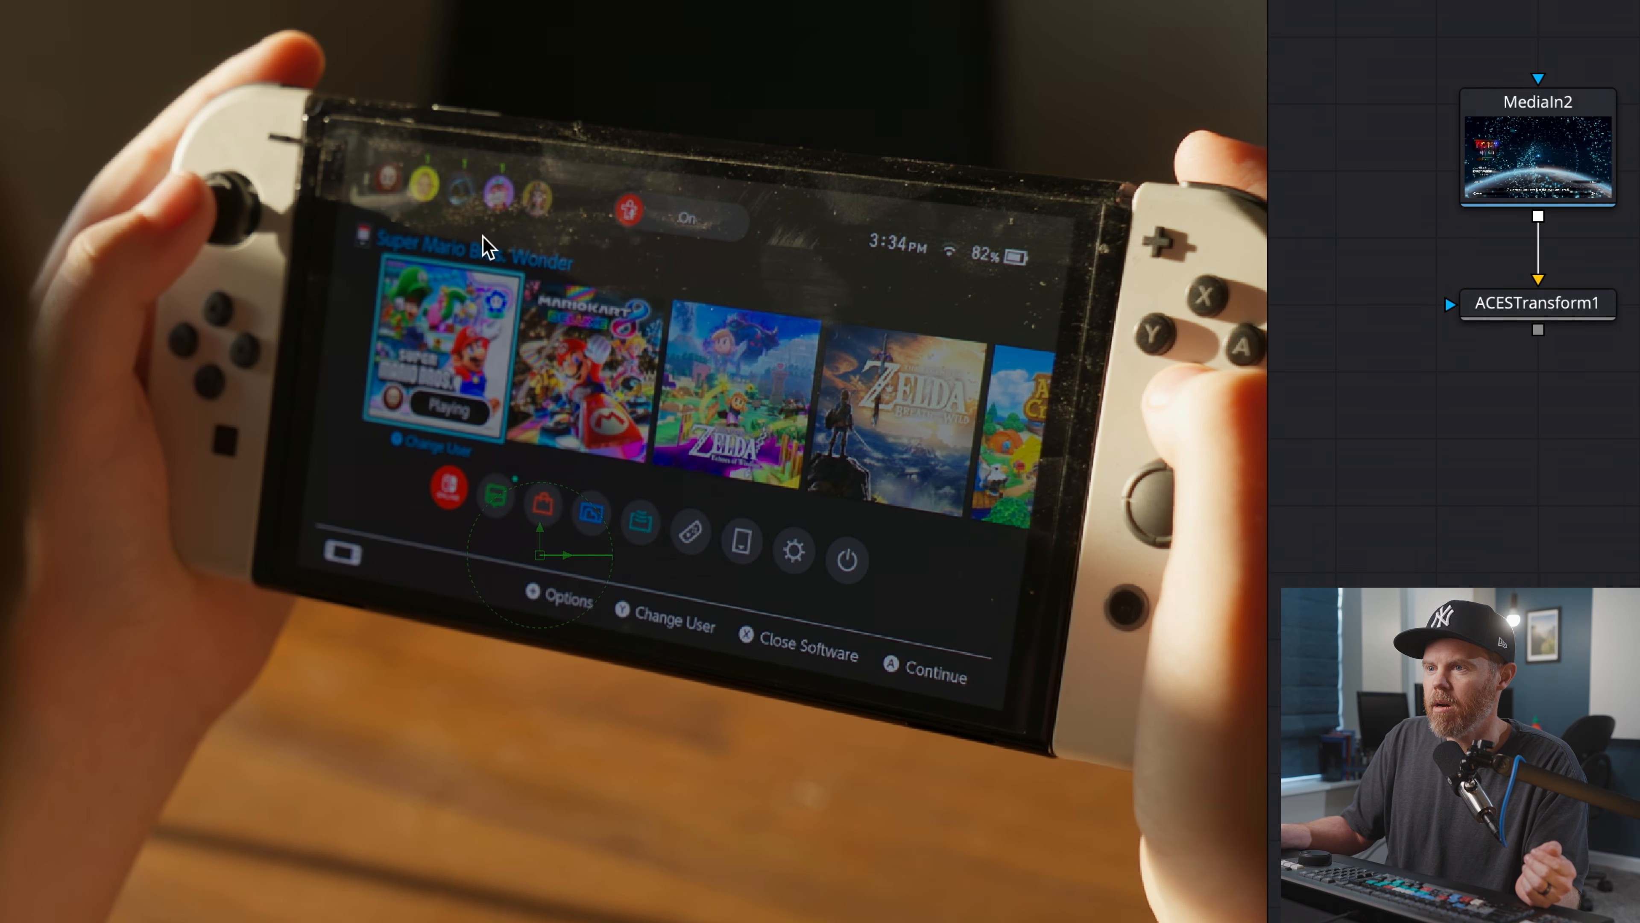
left_click(632, 273)
left_click(937, 306)
left_click(1044, 330)
left_click(1098, 342)
left_click(1050, 669)
left_click(982, 702)
left_click(552, 608)
left_click(336, 562)
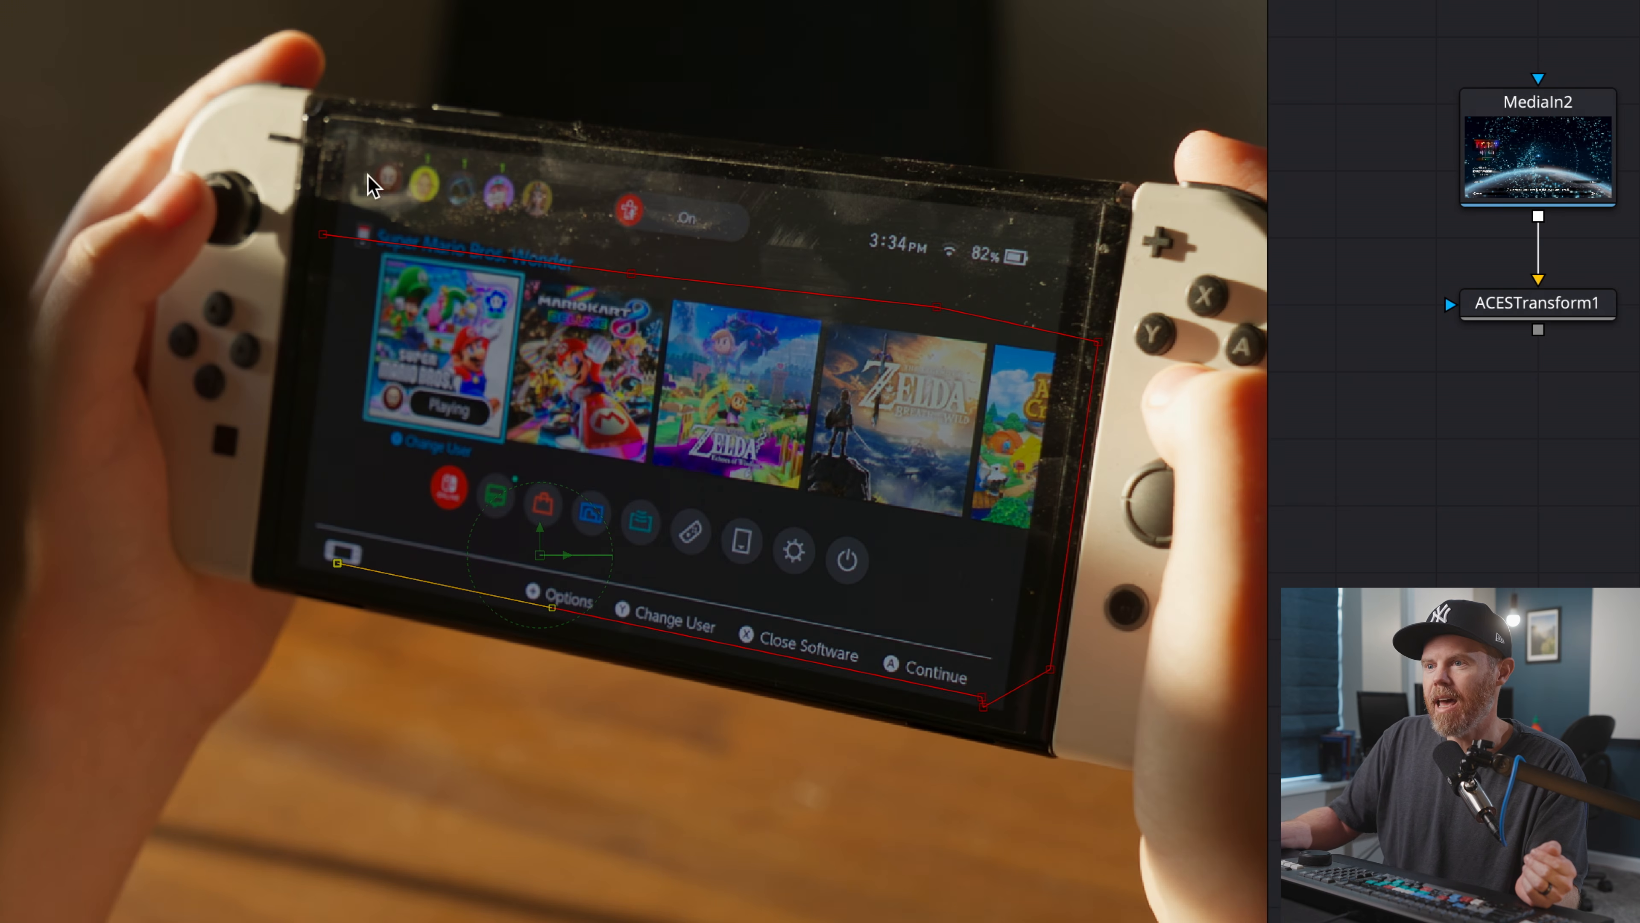
left_click(300, 462)
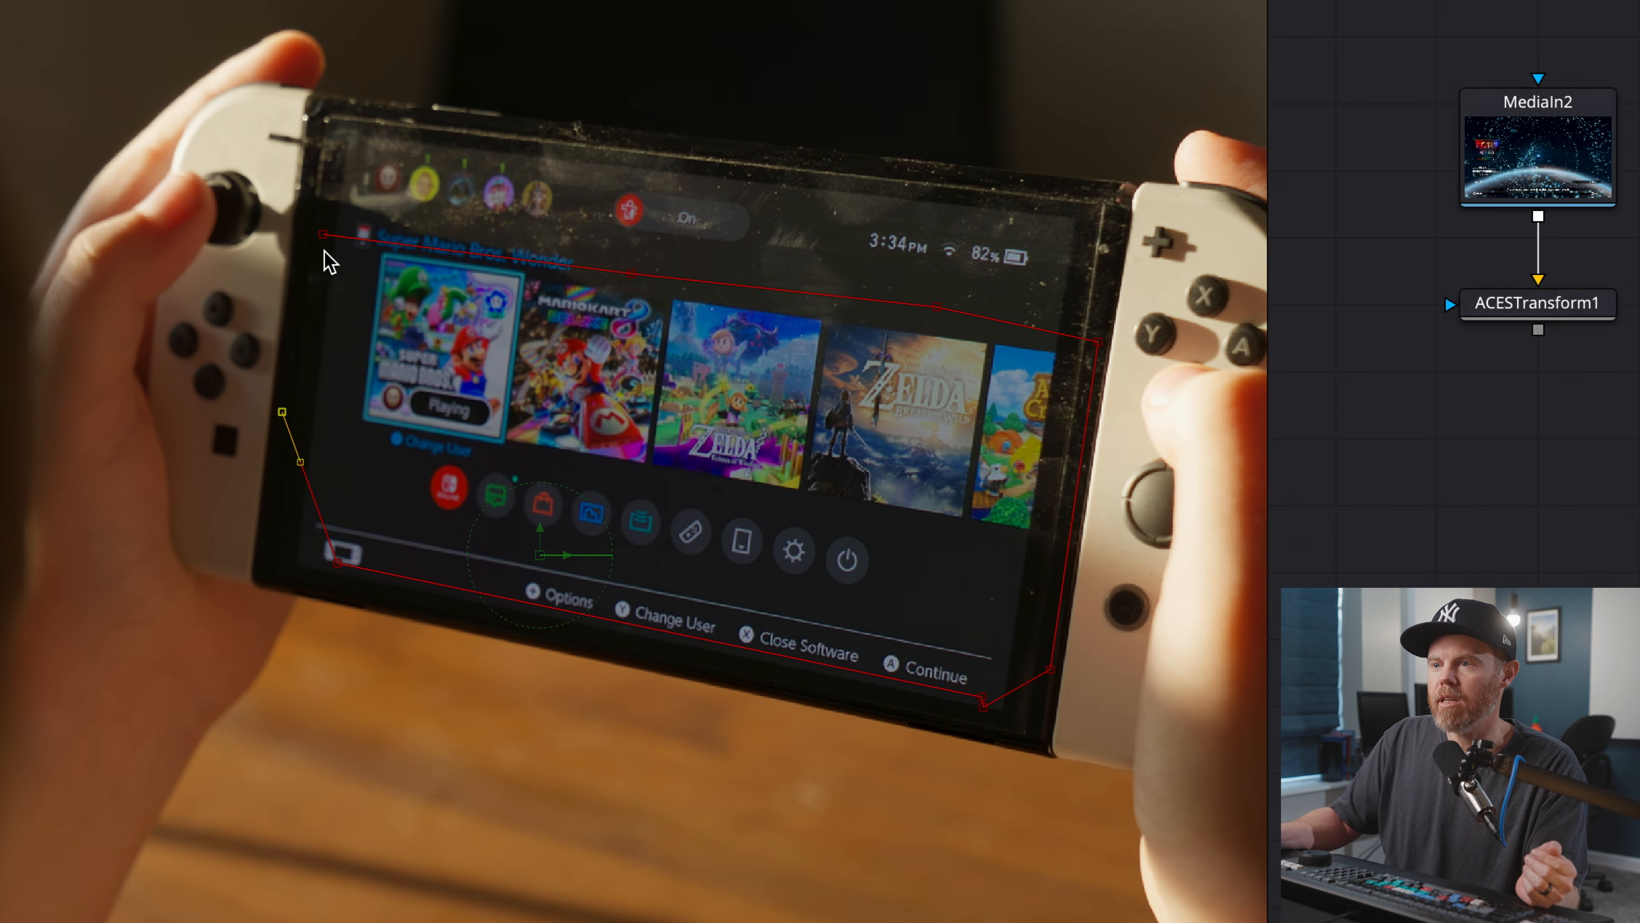
left_click(322, 234)
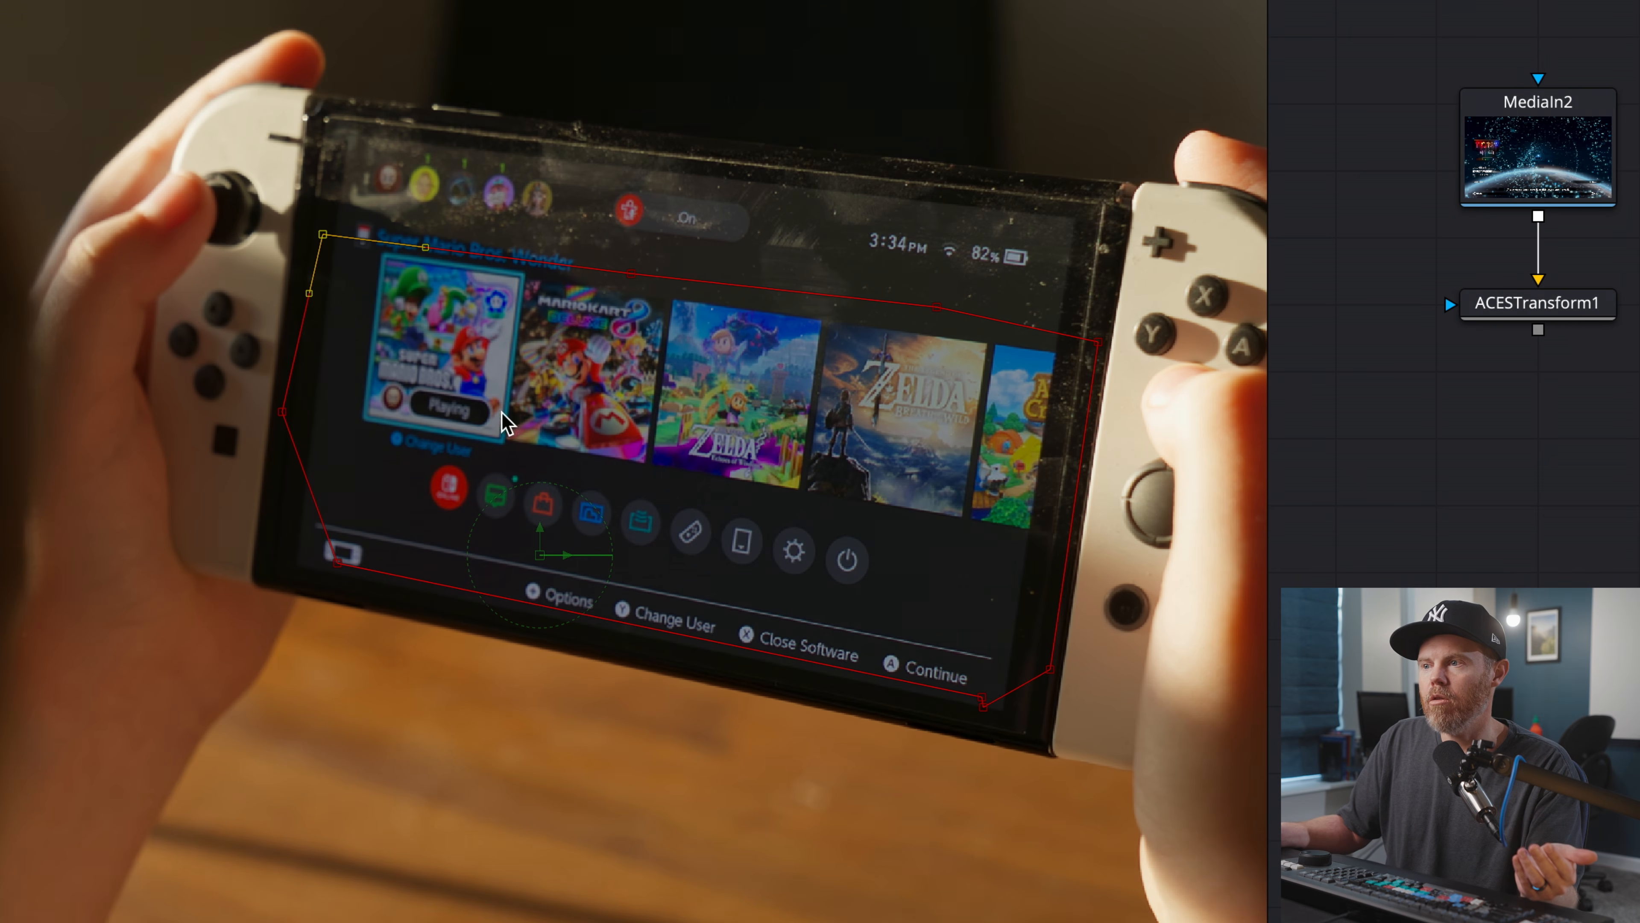
left_click_drag(630, 432, 567, 455)
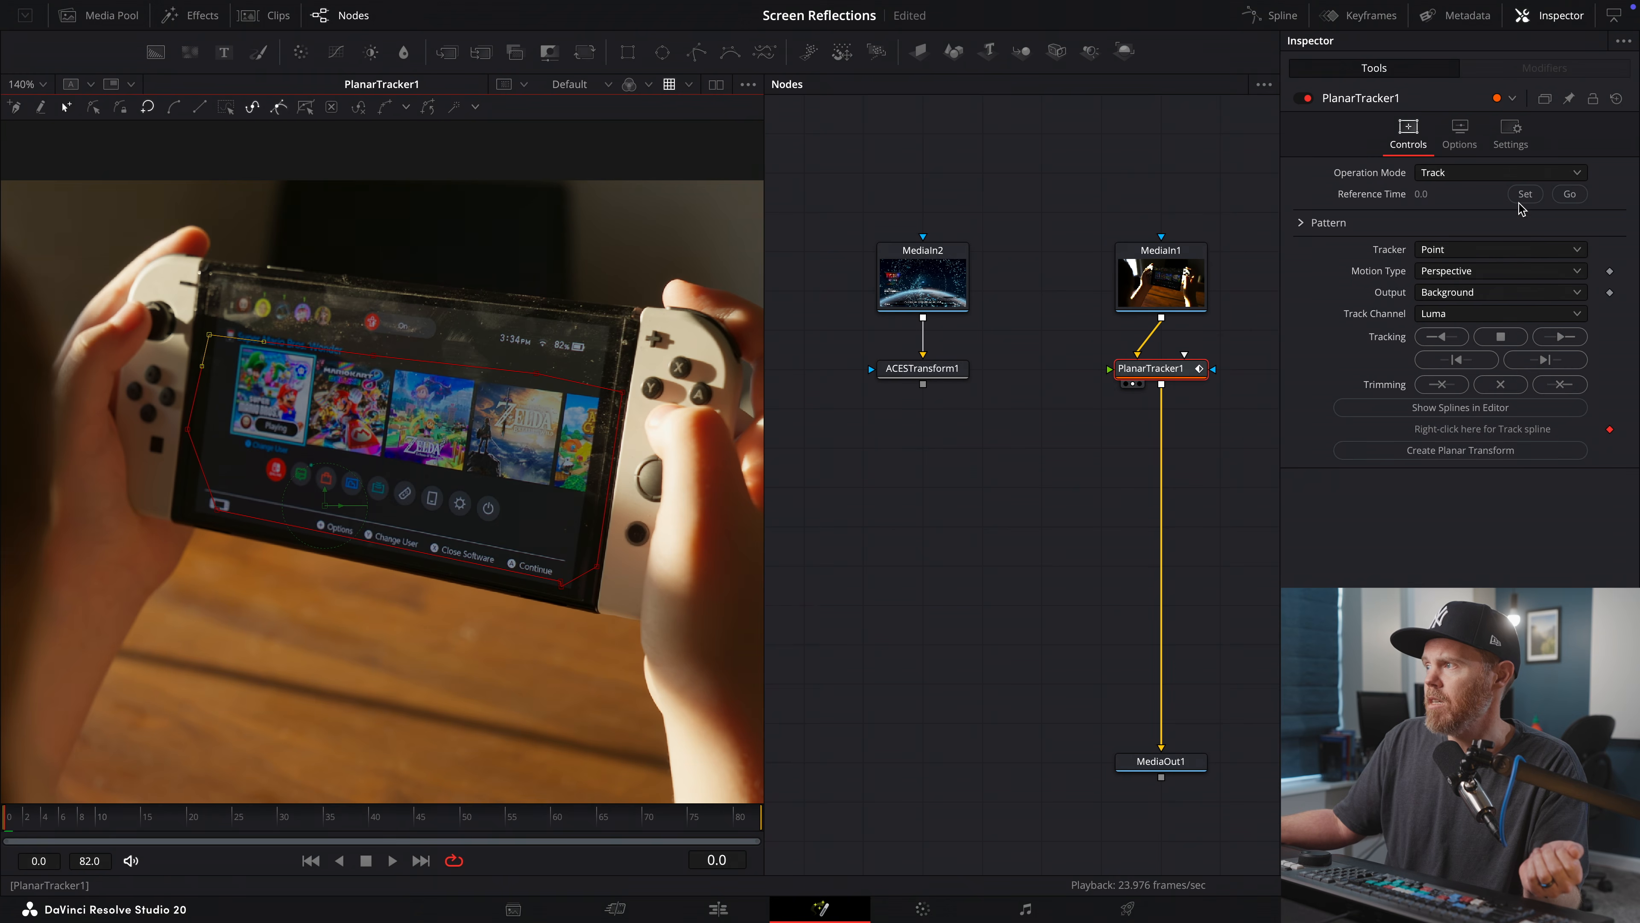
- Set the planar tracker's reference time to frame 0, its tracker to Hybrid Point/Area and its motion type to Perspective
left_click(1524, 195)
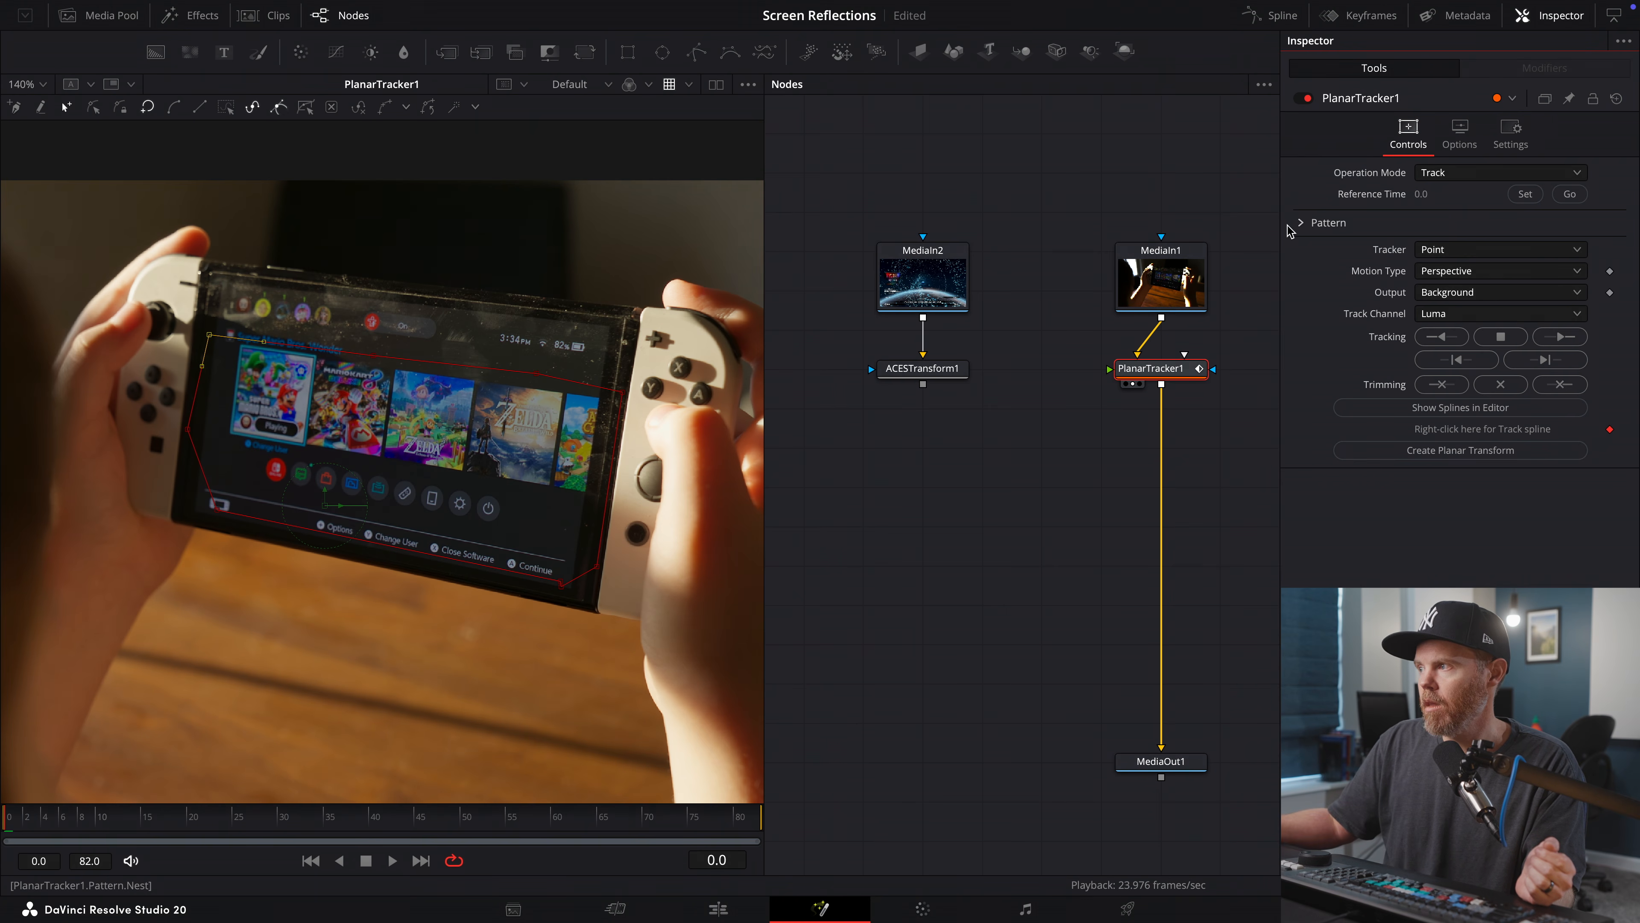
left_click(1427, 253)
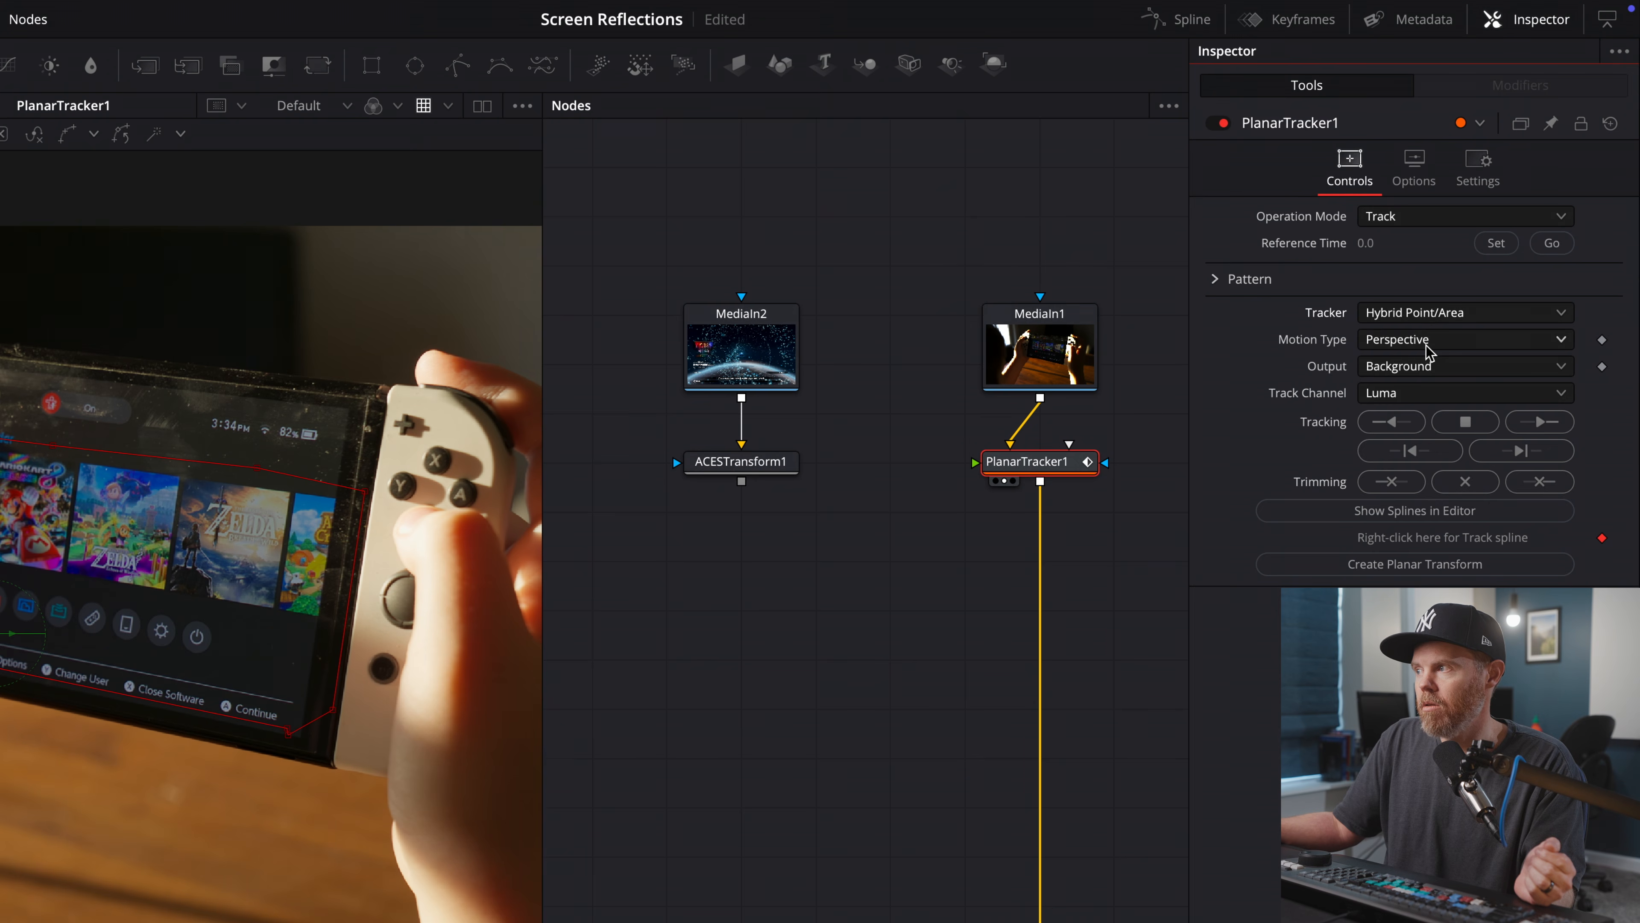
left_click(1394, 349)
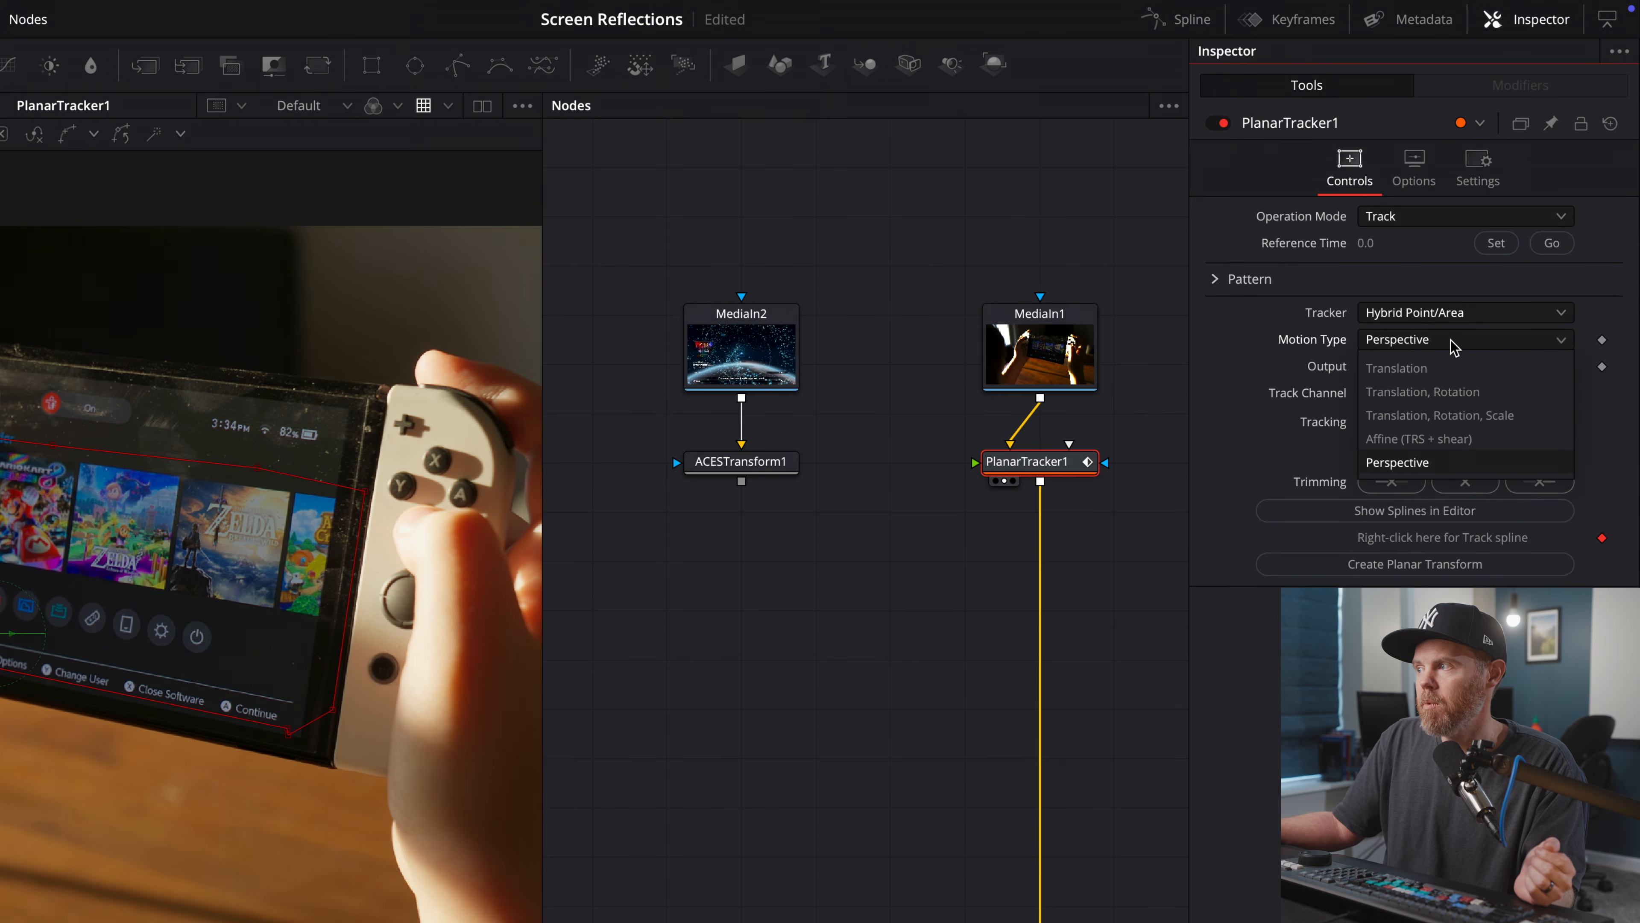
left_click(1430, 464)
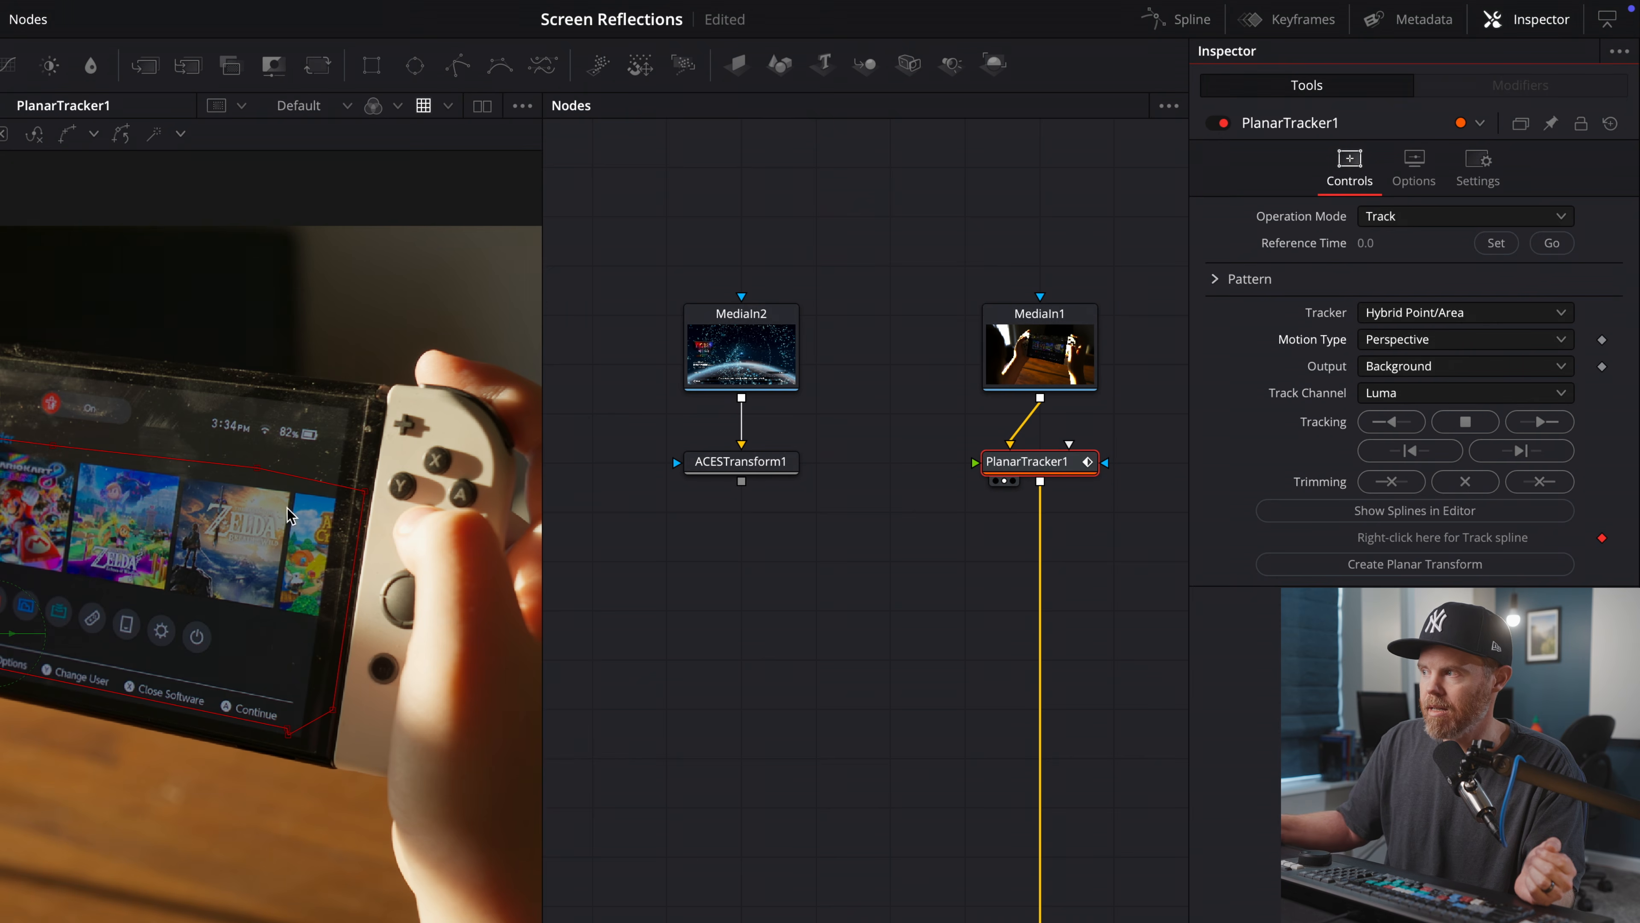
- Track the screen area forward to the end of the shot, play the result and return to frame 0
left_click(1540, 423)
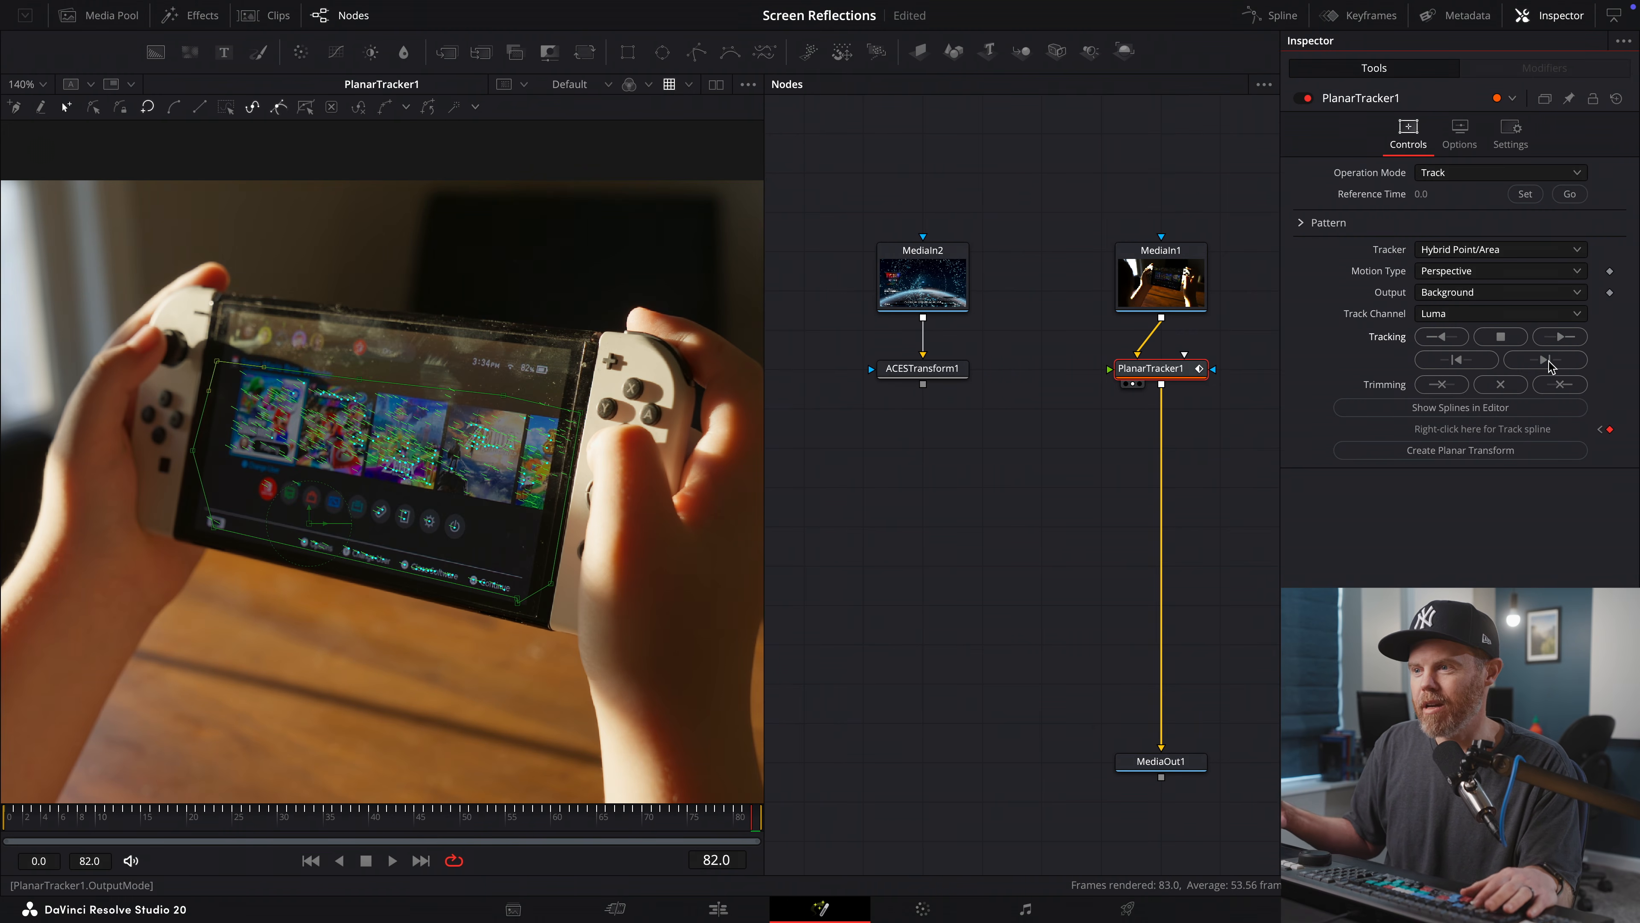
key("space")
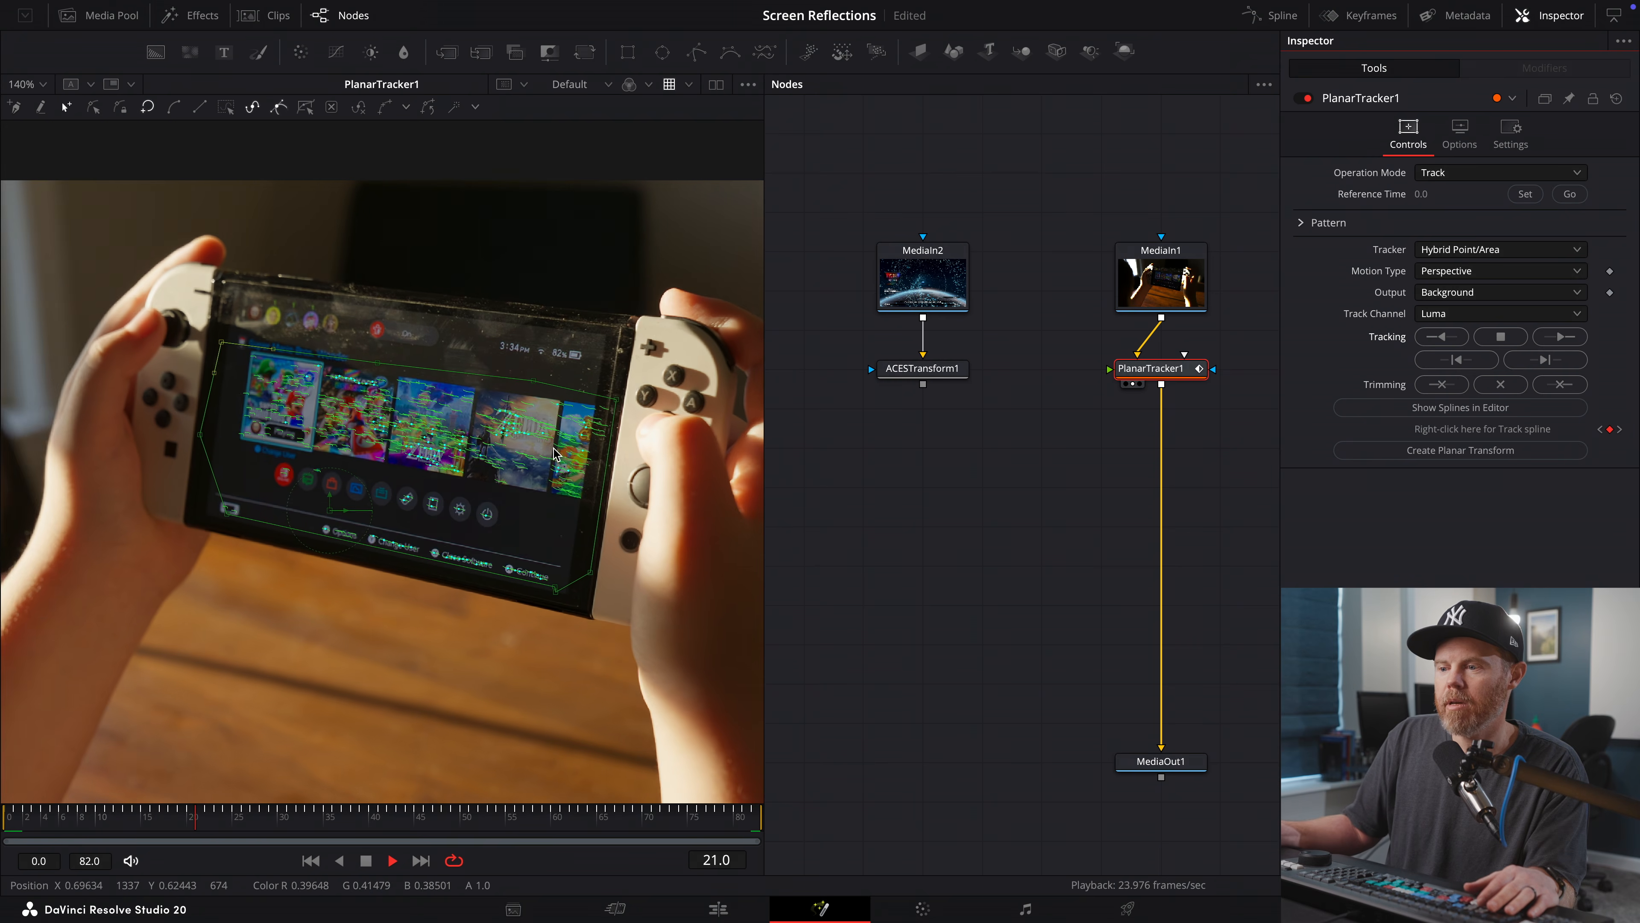
key("space")
left_click_drag(381, 822, 2, 854)
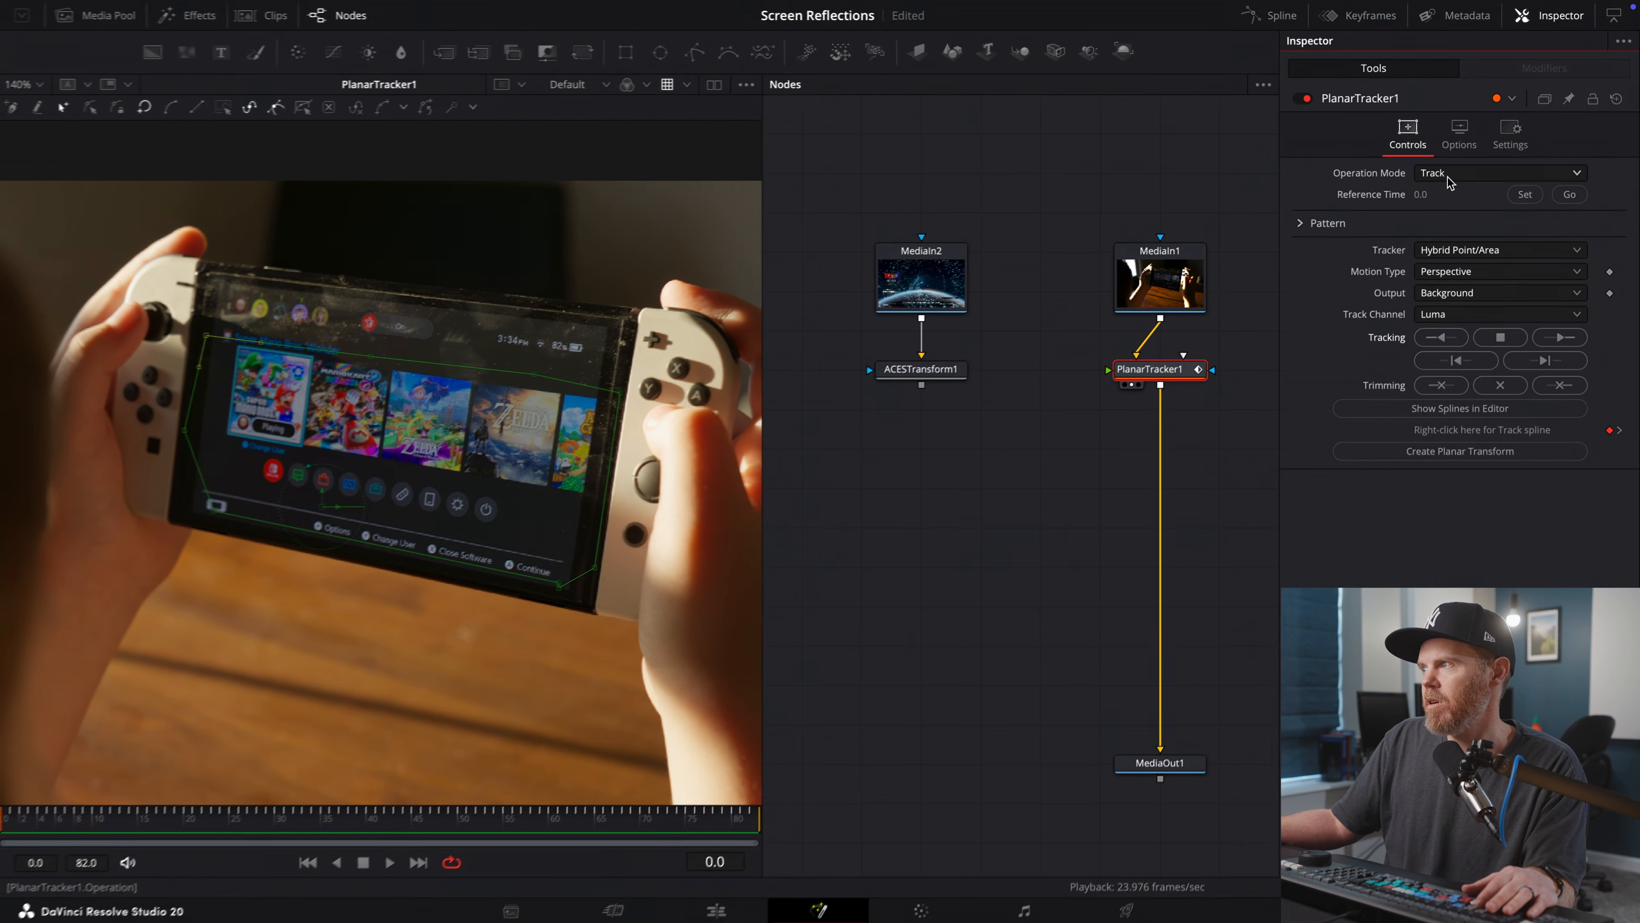
- Set the planar tracker's operation mode to Steady and examine the console screen's corners and edges up close for drift
left_click(1430, 171)
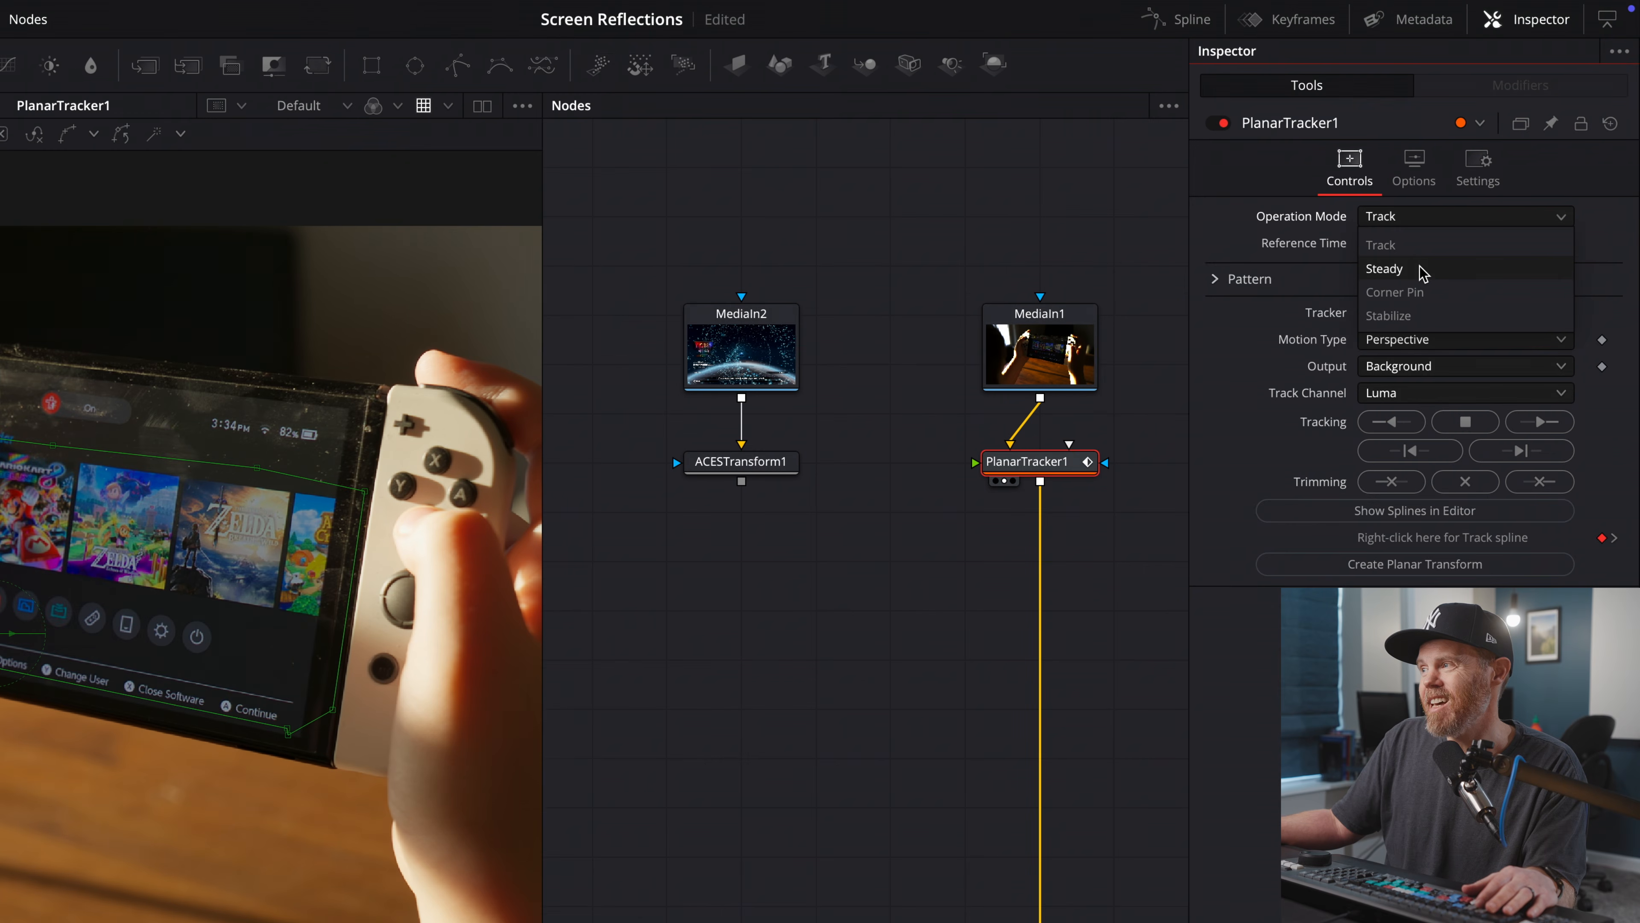
left_click(1423, 270)
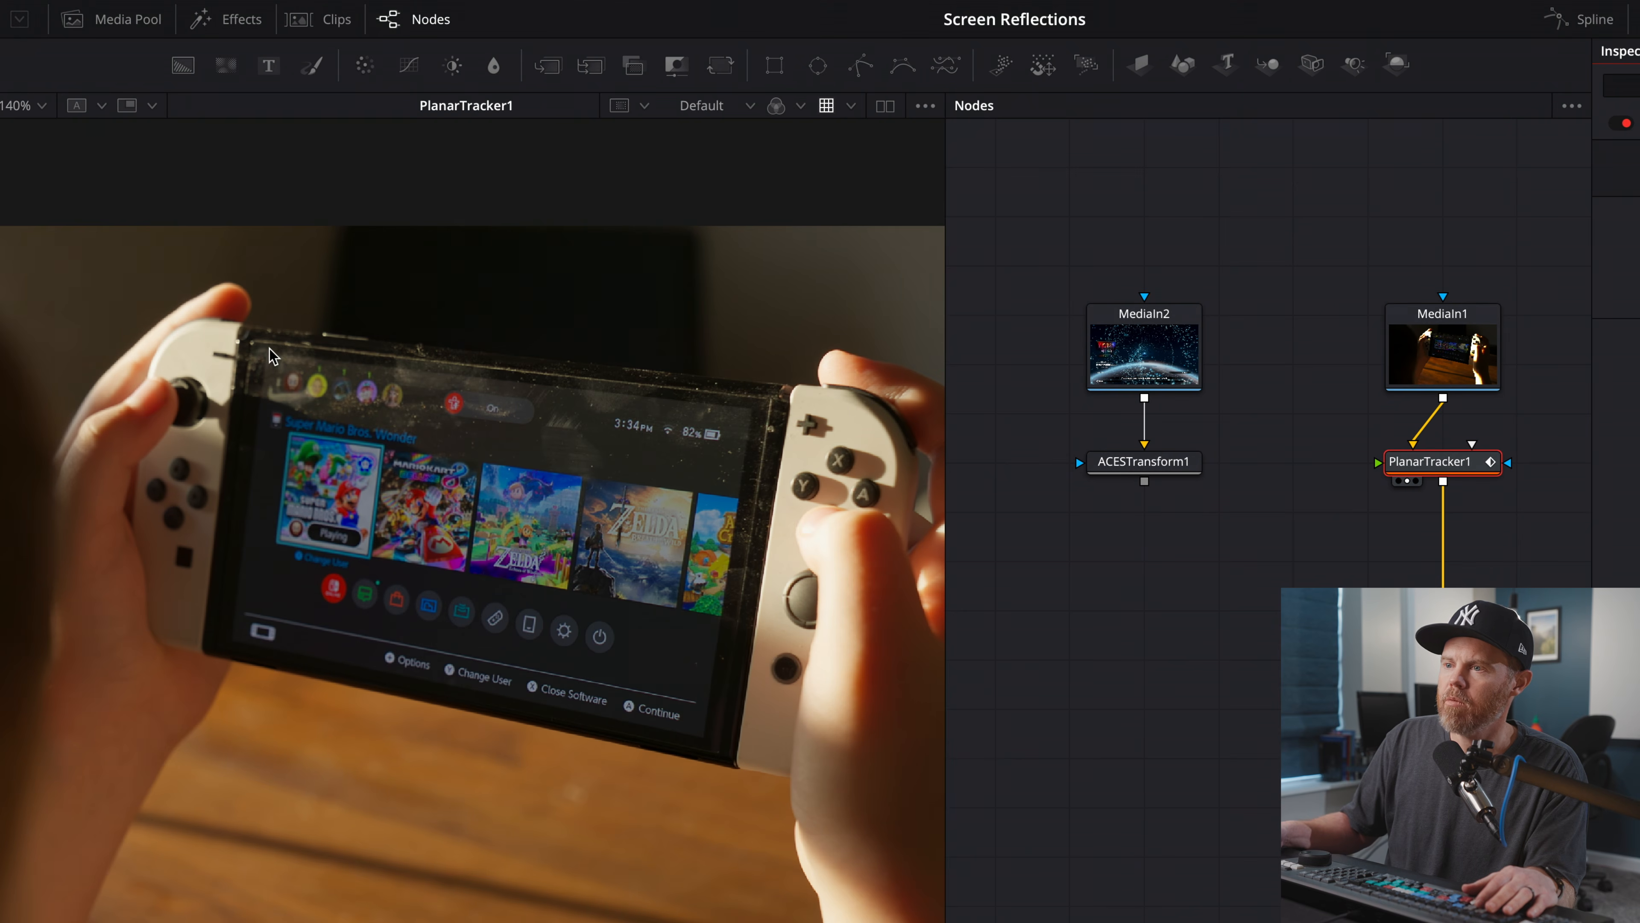
scroll(268, 359, "up", 10)
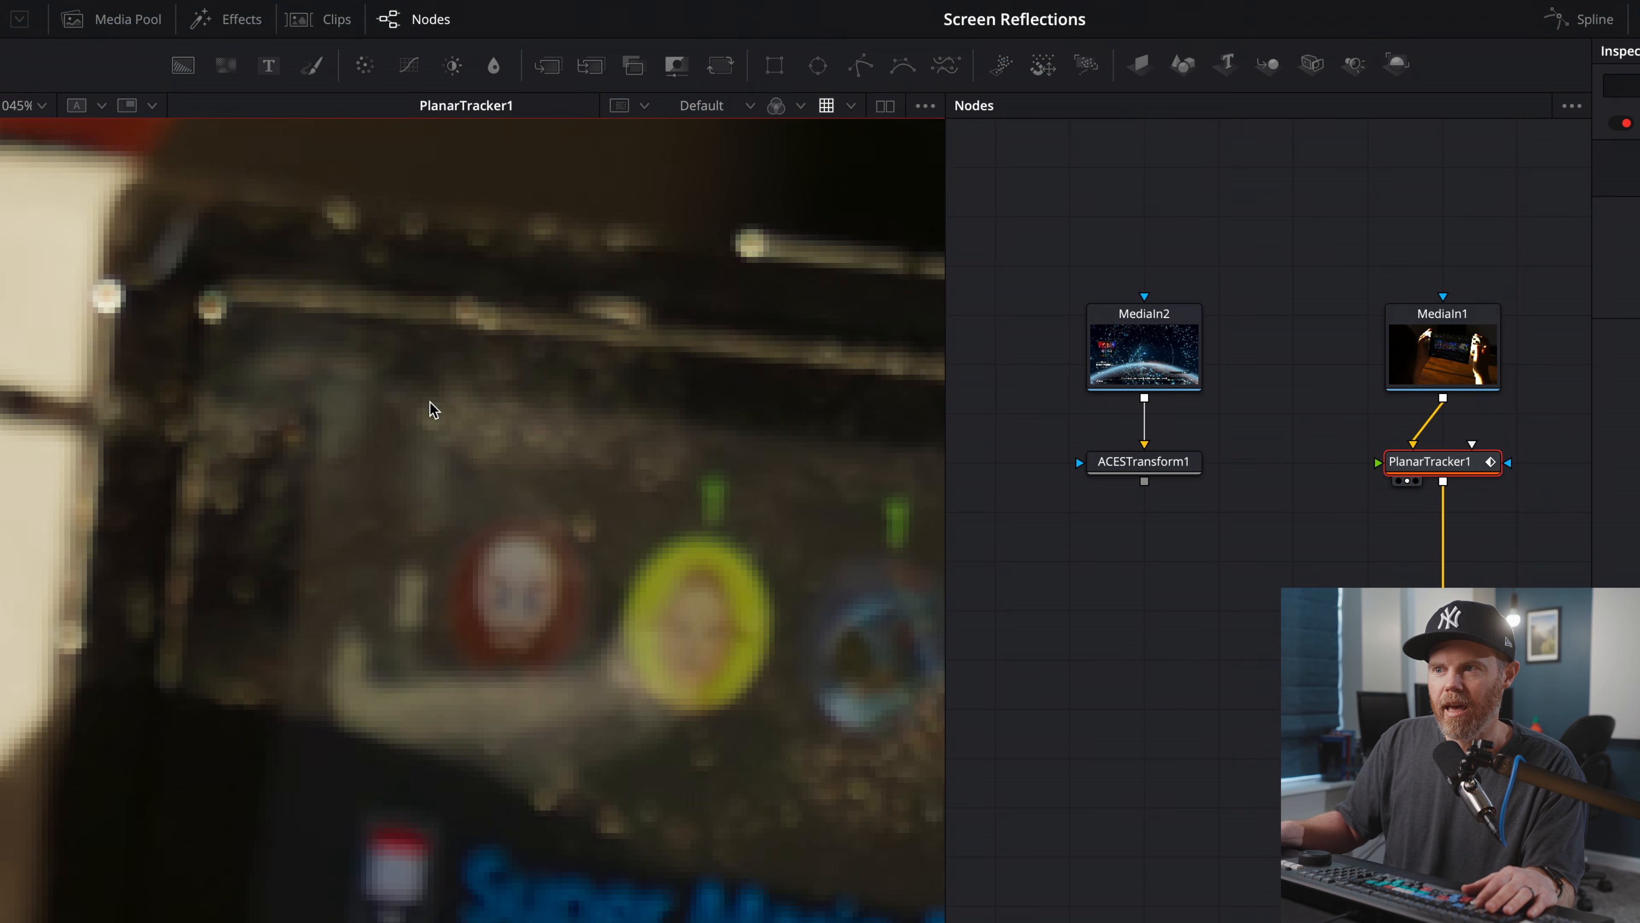
scroll(315, 395, "down", 5)
scroll(403, 355, "up", 5)
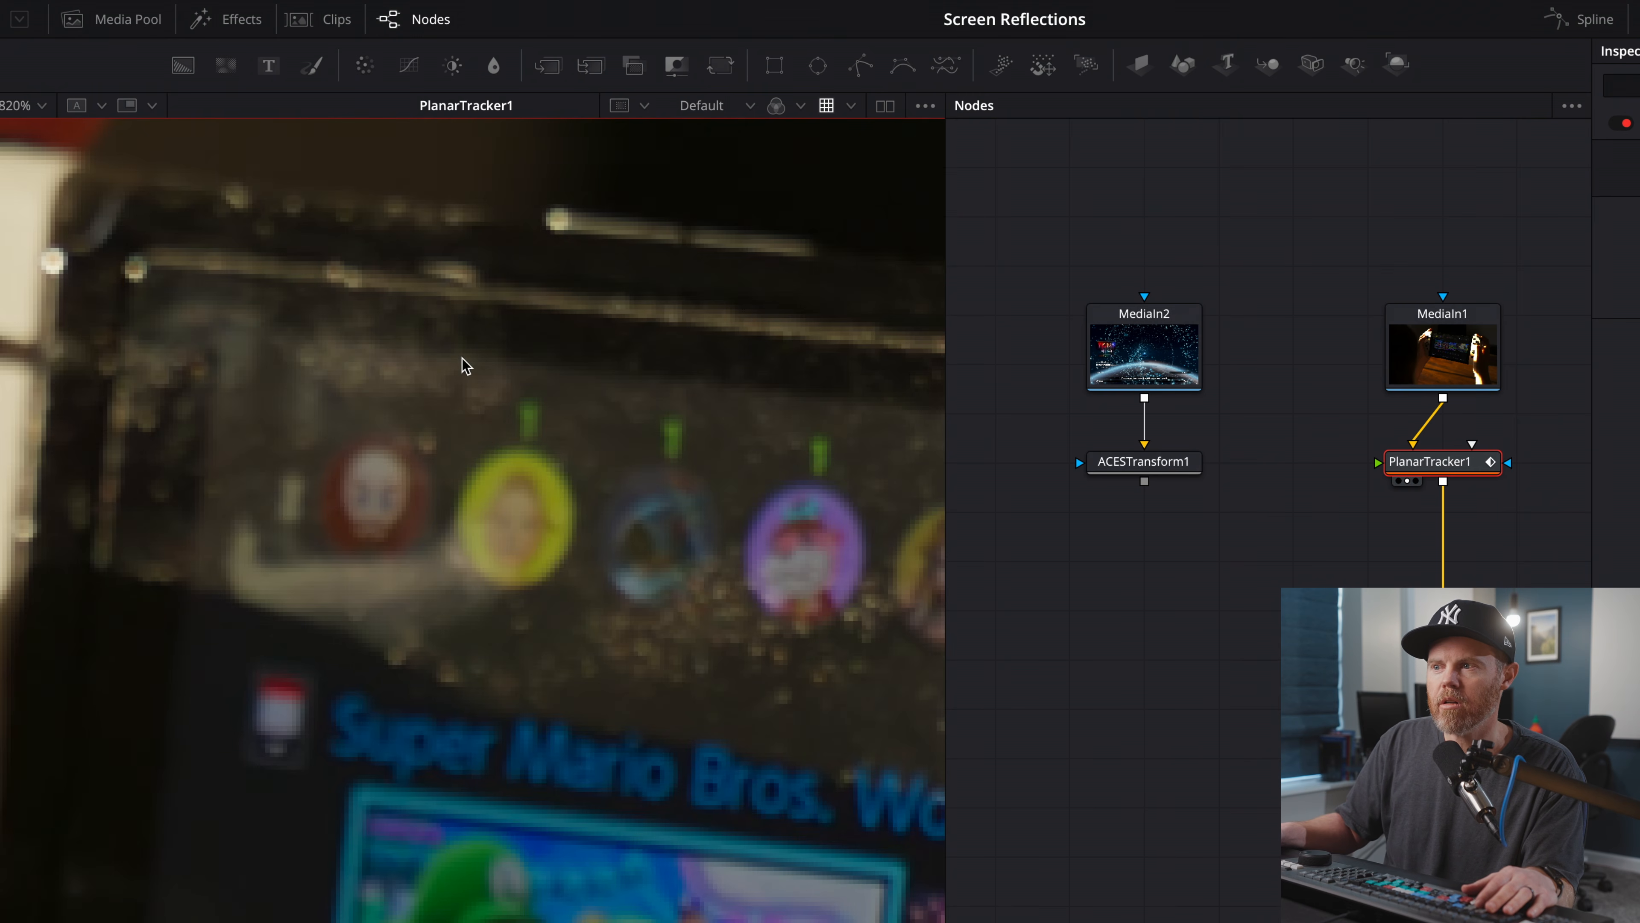
scroll(403, 465, "down", 3)
scroll(500, 371, "up", 5)
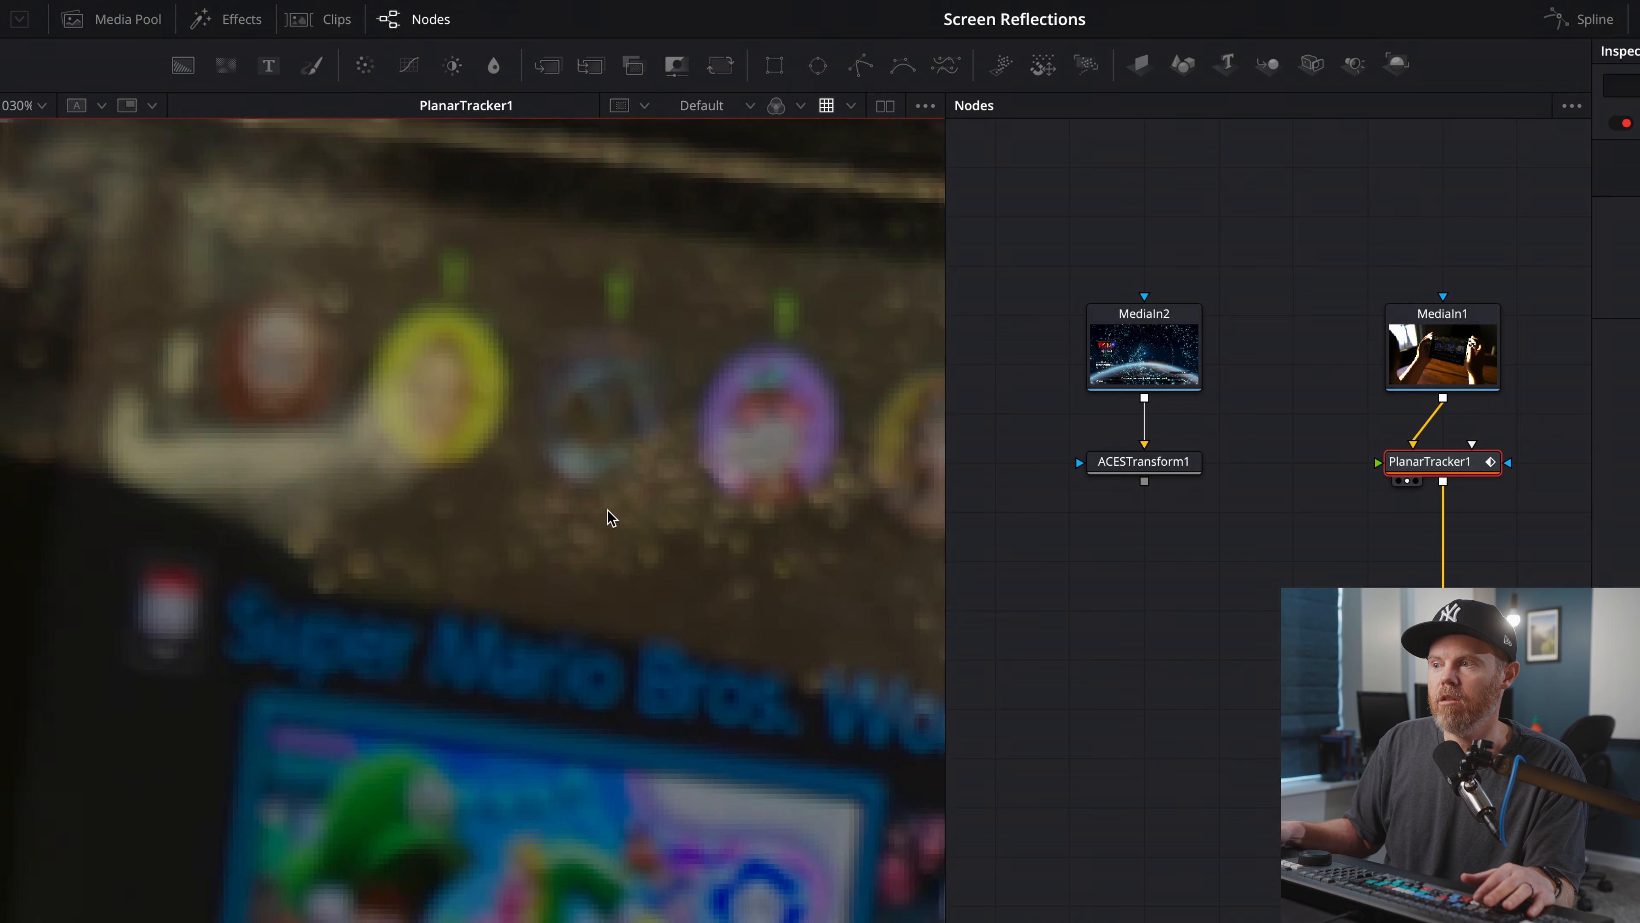
scroll(612, 519, "down", 10)
left_click_drag(924, 569, 541, 469)
scroll(472, 545, "up", 10)
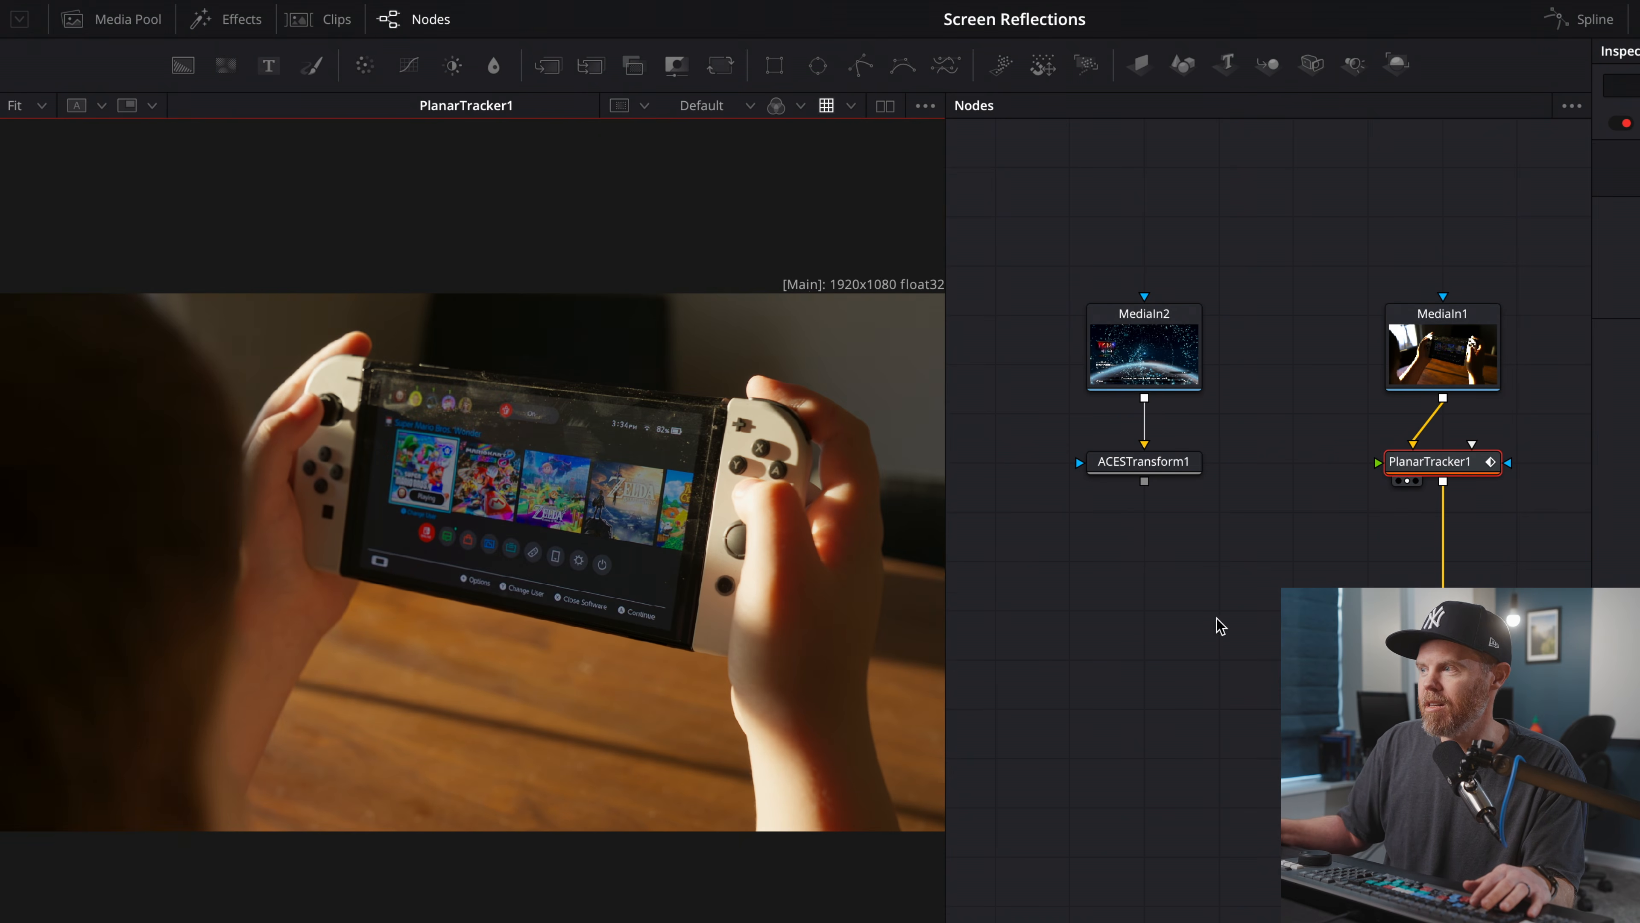
- Move the PlanarTracker1 node away from the line between MediaIn1 and MediaOut1 and set its operation mode back to Track
left_click_drag(1282, 633, 1297, 664)
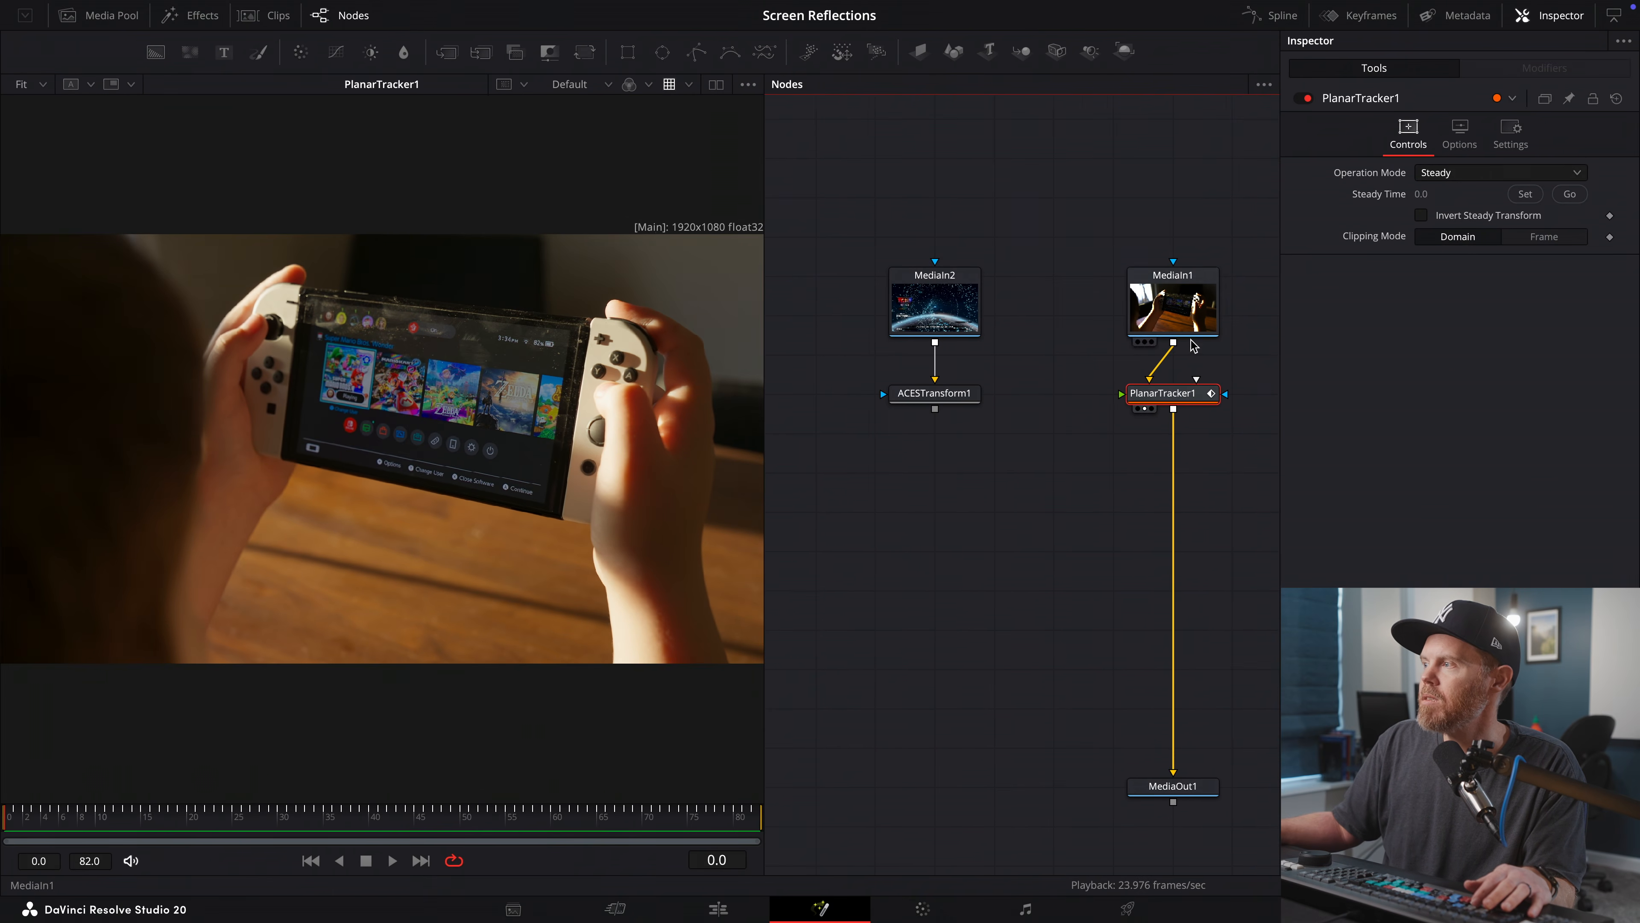
left_click_drag(1505, 437, 1355, 404)
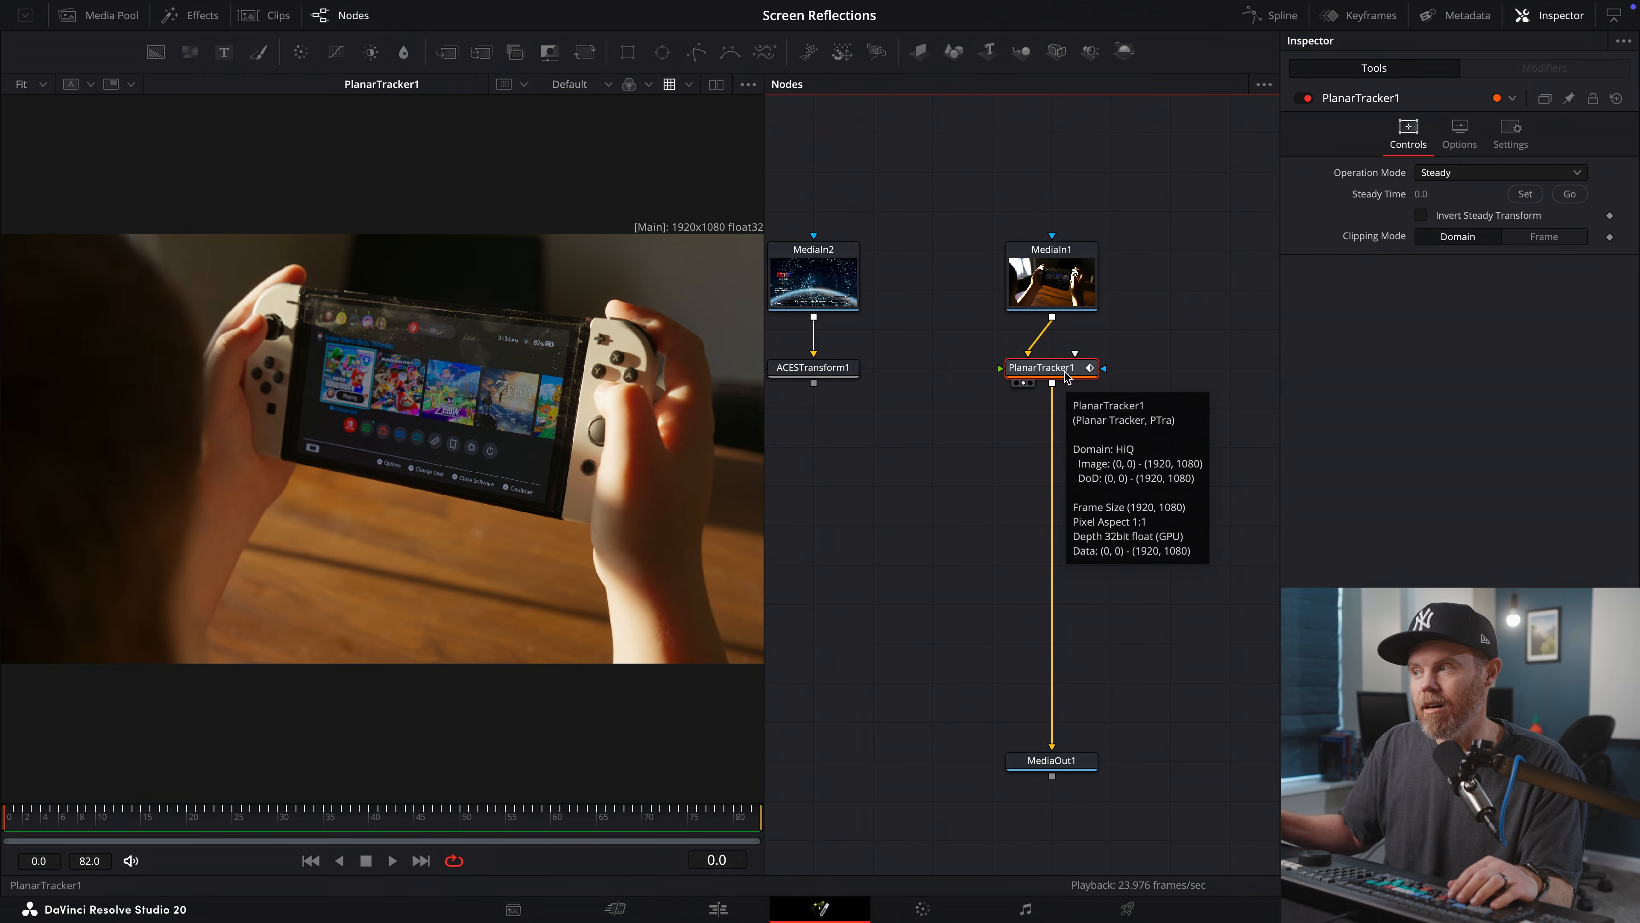
left_click_drag(1048, 374, 1168, 413)
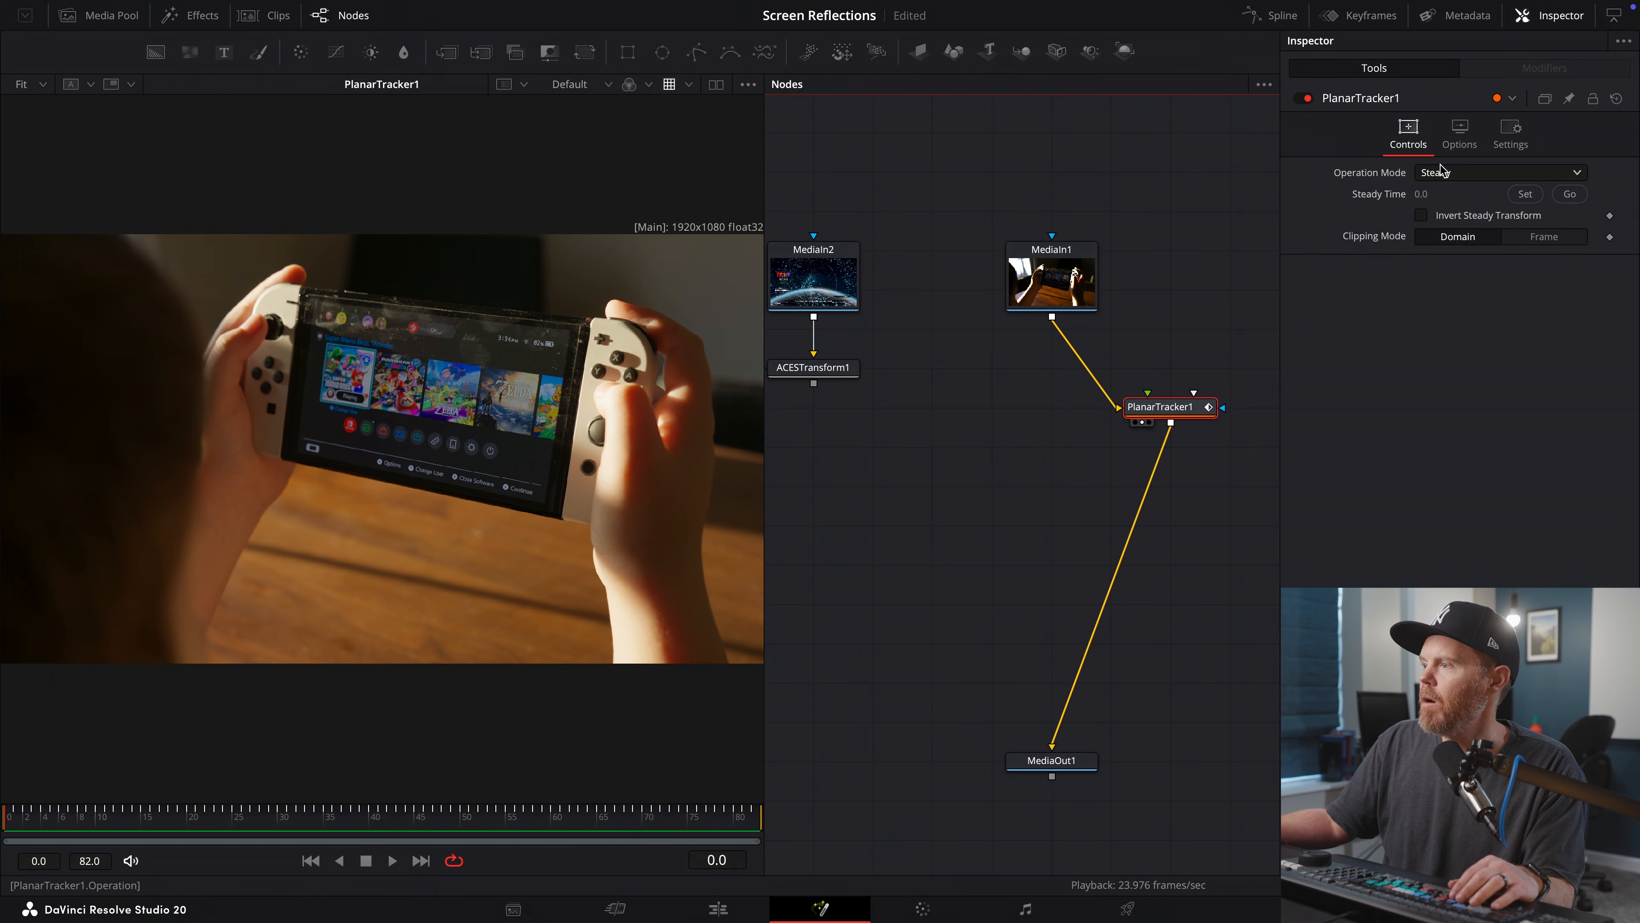
left_click(1462, 181)
left_click(1444, 195)
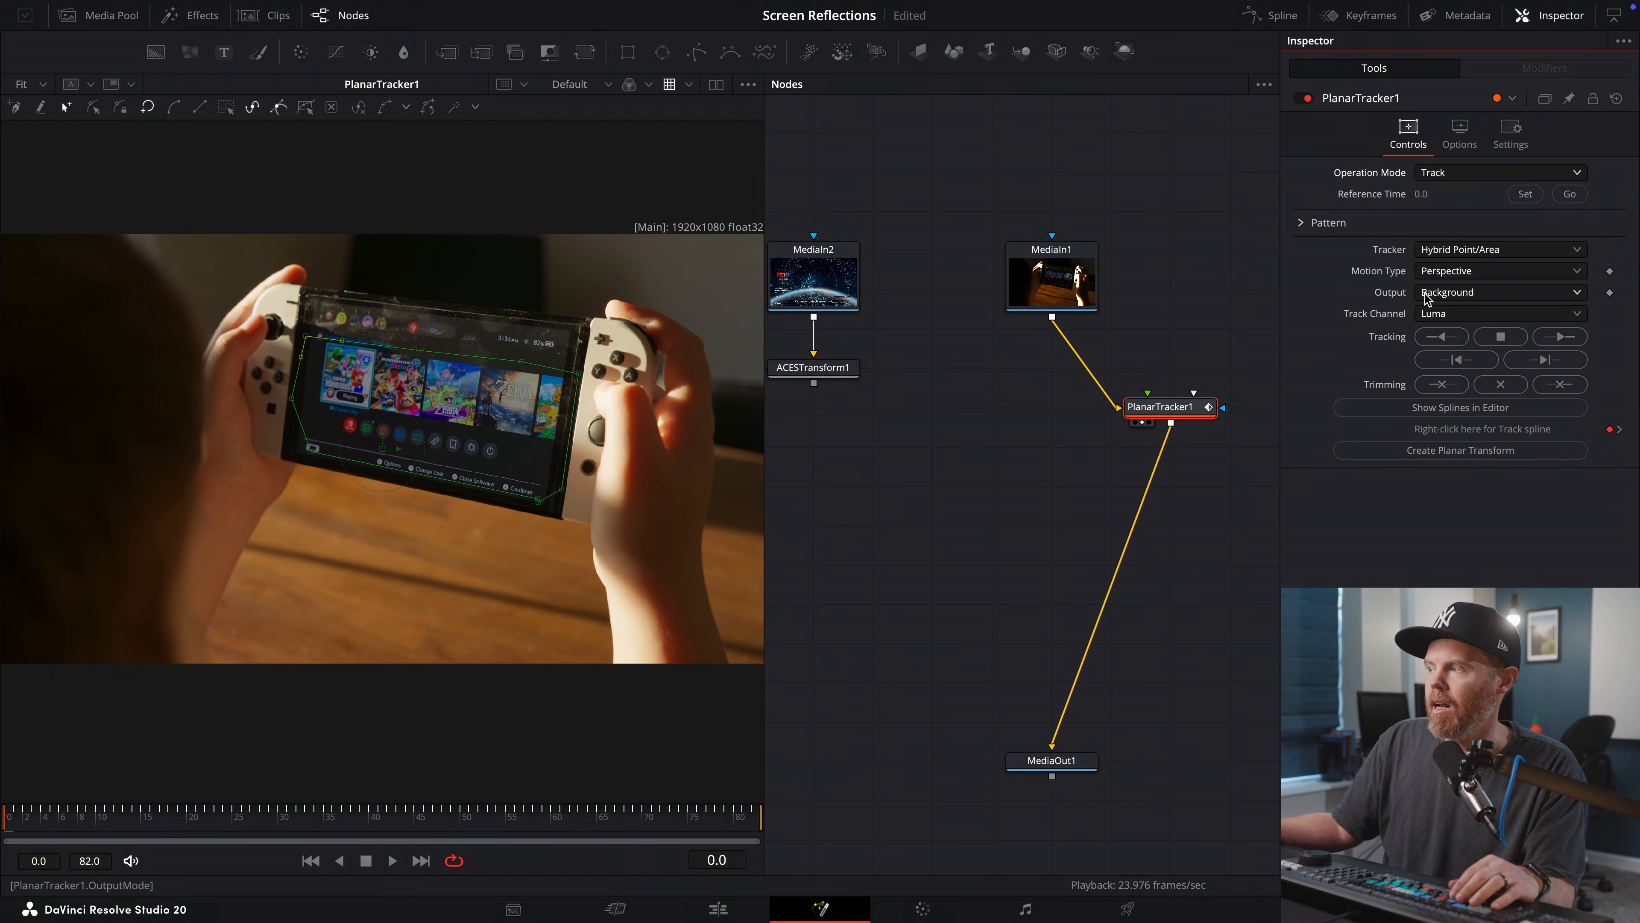
- Create a Planar Transform from the track, show MediaIn2 in the viewer and place the new node below ACESTransform1
left_click(1381, 455)
left_click_drag(1082, 218, 962, 415)
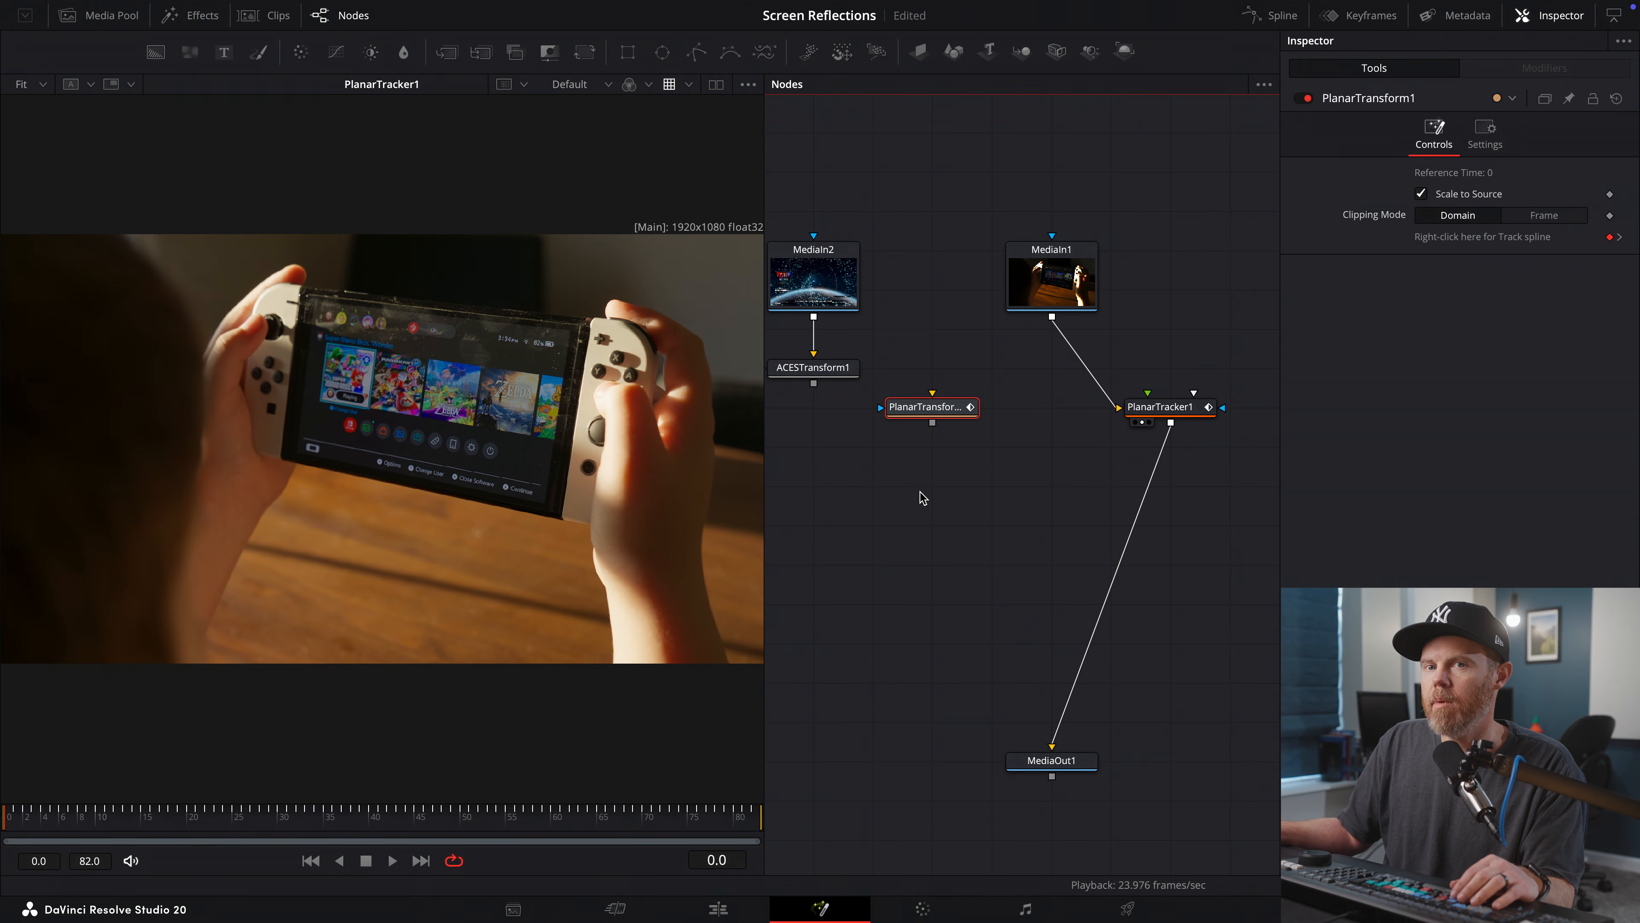
left_click_drag(824, 277, 393, 326)
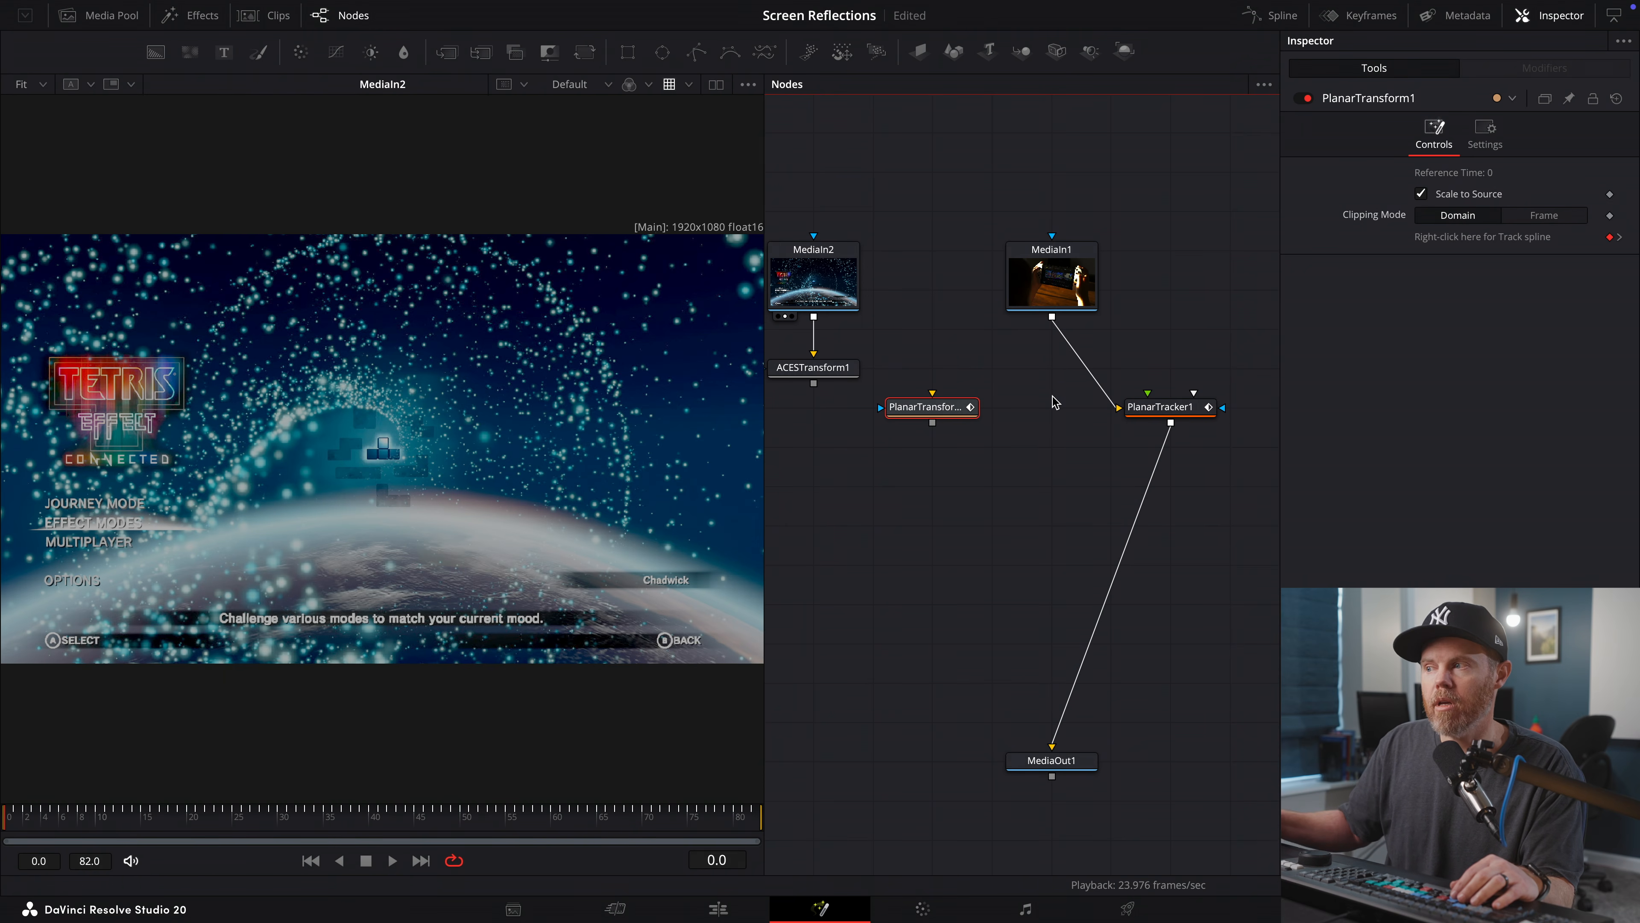
scroll(1087, 470, "left", 5)
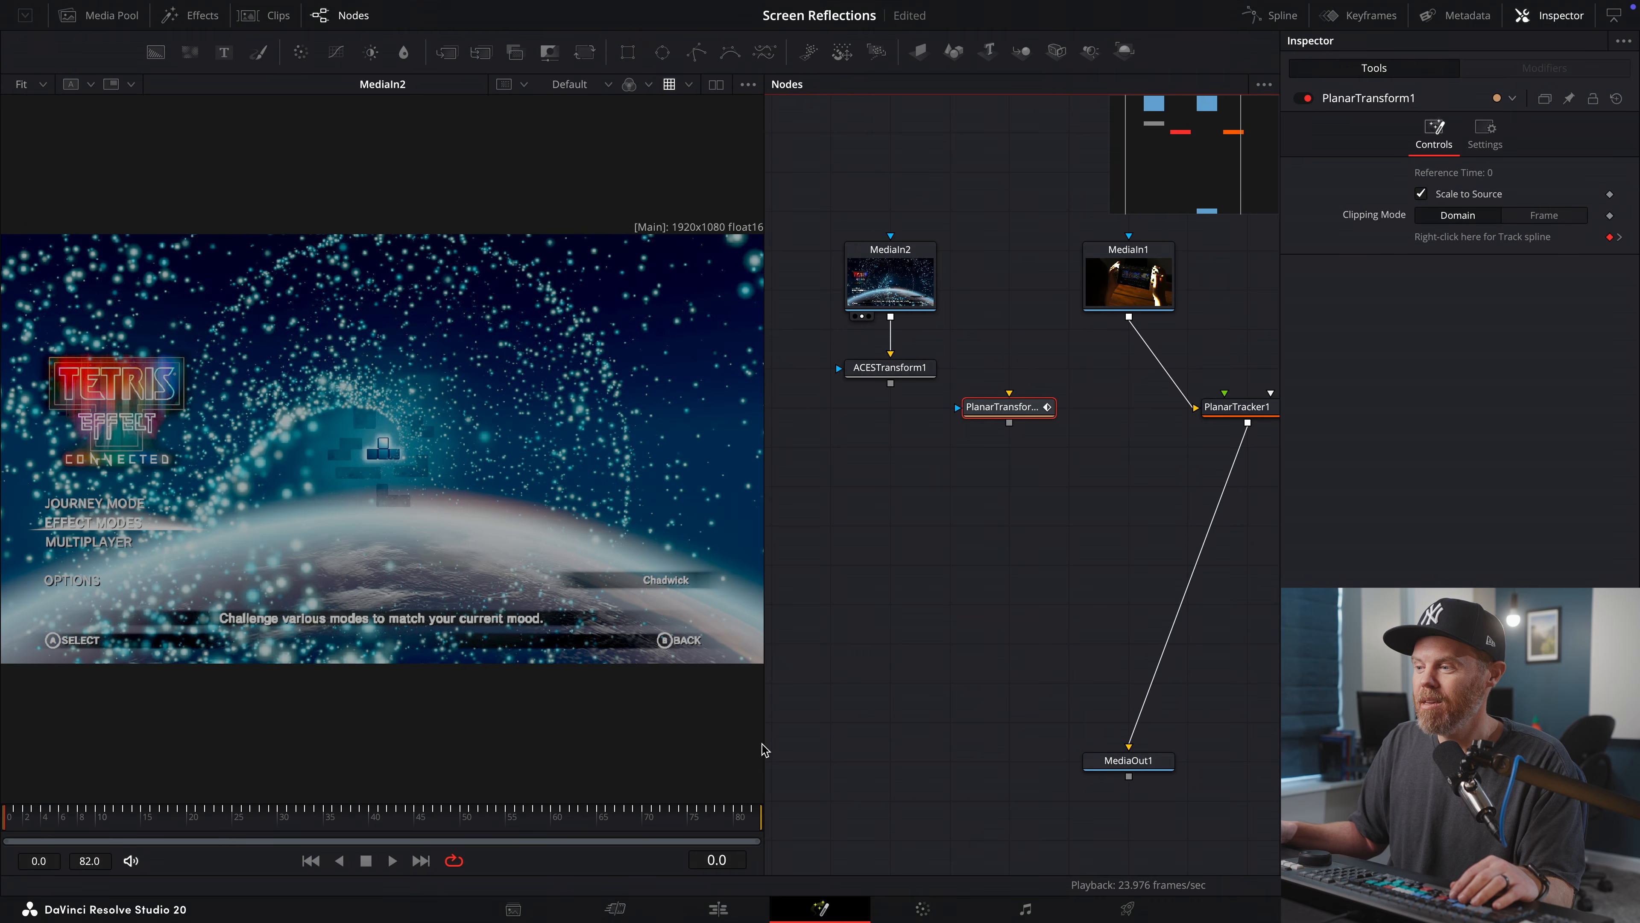
left_click_drag(857, 564, 910, 616)
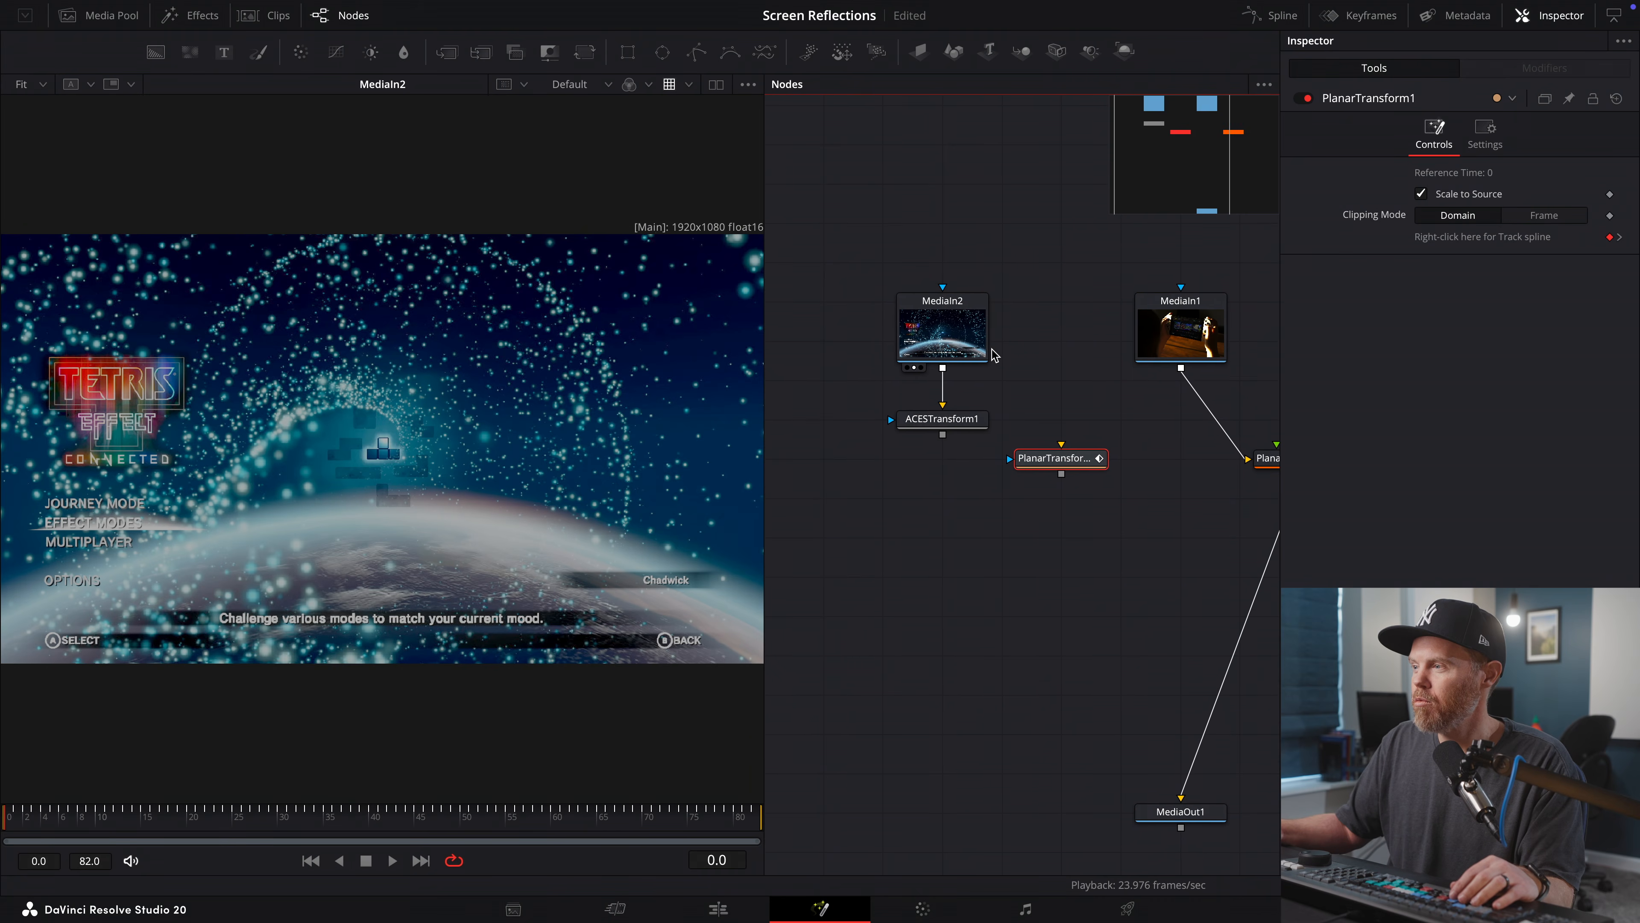
left_click_drag(1059, 458, 941, 536)
- Add a Merge node beside the planar transform, line MediaIn1 up above it and connect MediaIn1 as its background
left_click_drag(451, 52, 1122, 536)
left_click_drag(1180, 333, 1122, 332)
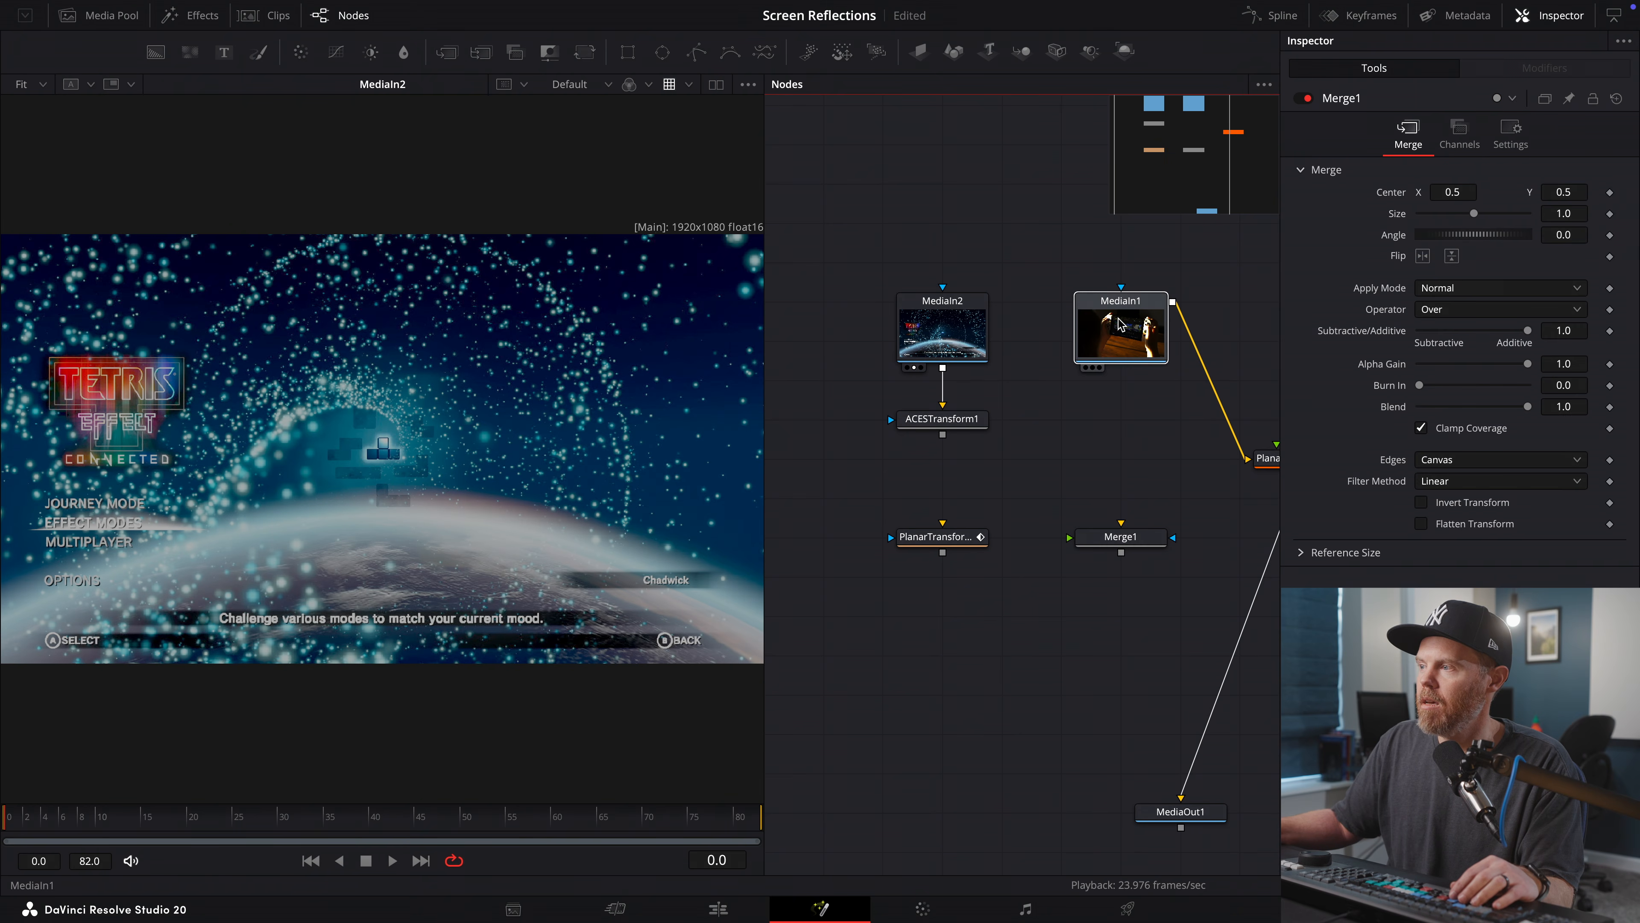
left_click_drag(1141, 537, 1140, 536)
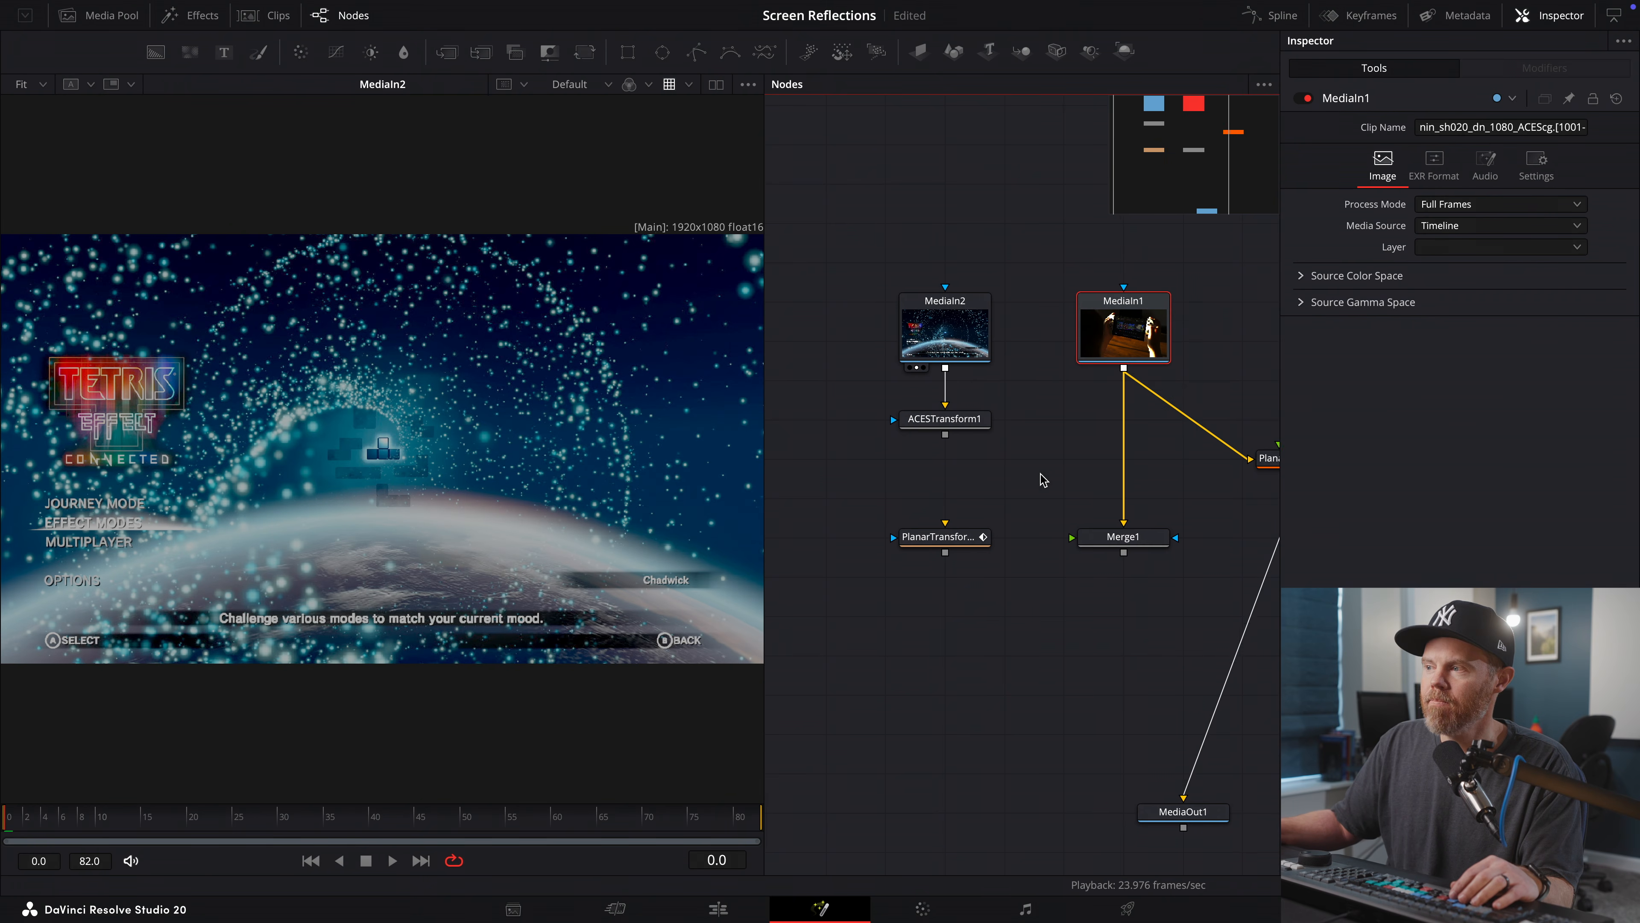
- Connect ACESTransform1 to Merge1's foreground, show Merge1 in the viewer and check the composite at frame 42
left_click_drag(1019, 464, 1051, 401)
left_click_drag(889, 216, 880, 434)
left_click_drag(969, 474, 969, 237)
left_click_drag(856, 451, 1117, 478)
left_click(1125, 489)
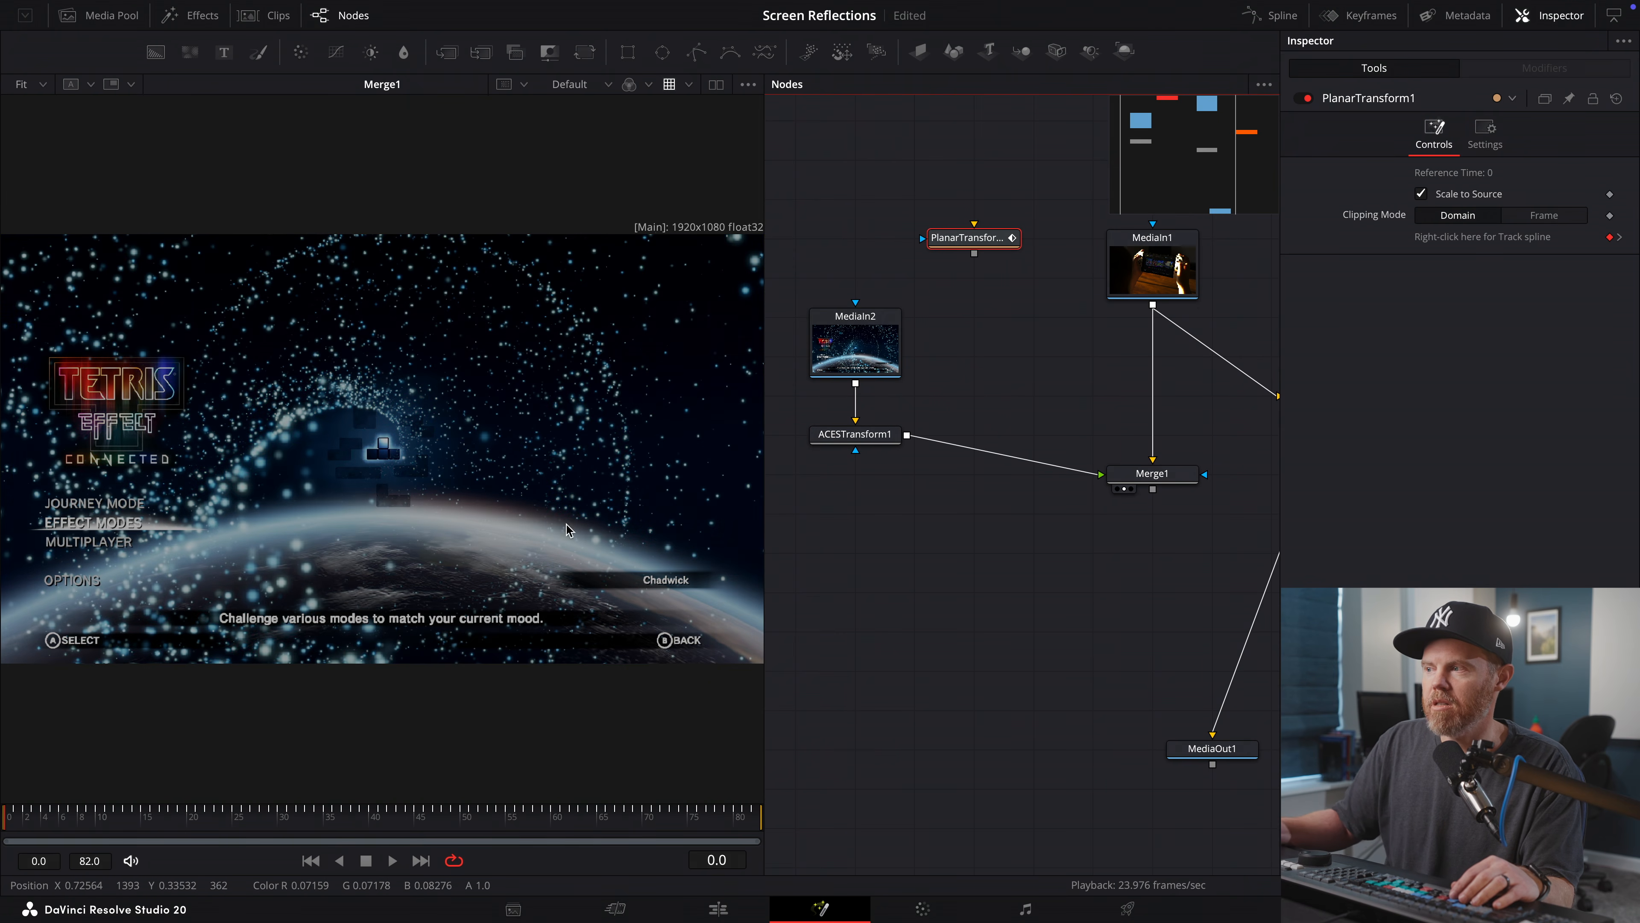
left_click_drag(505, 817, 387, 808)
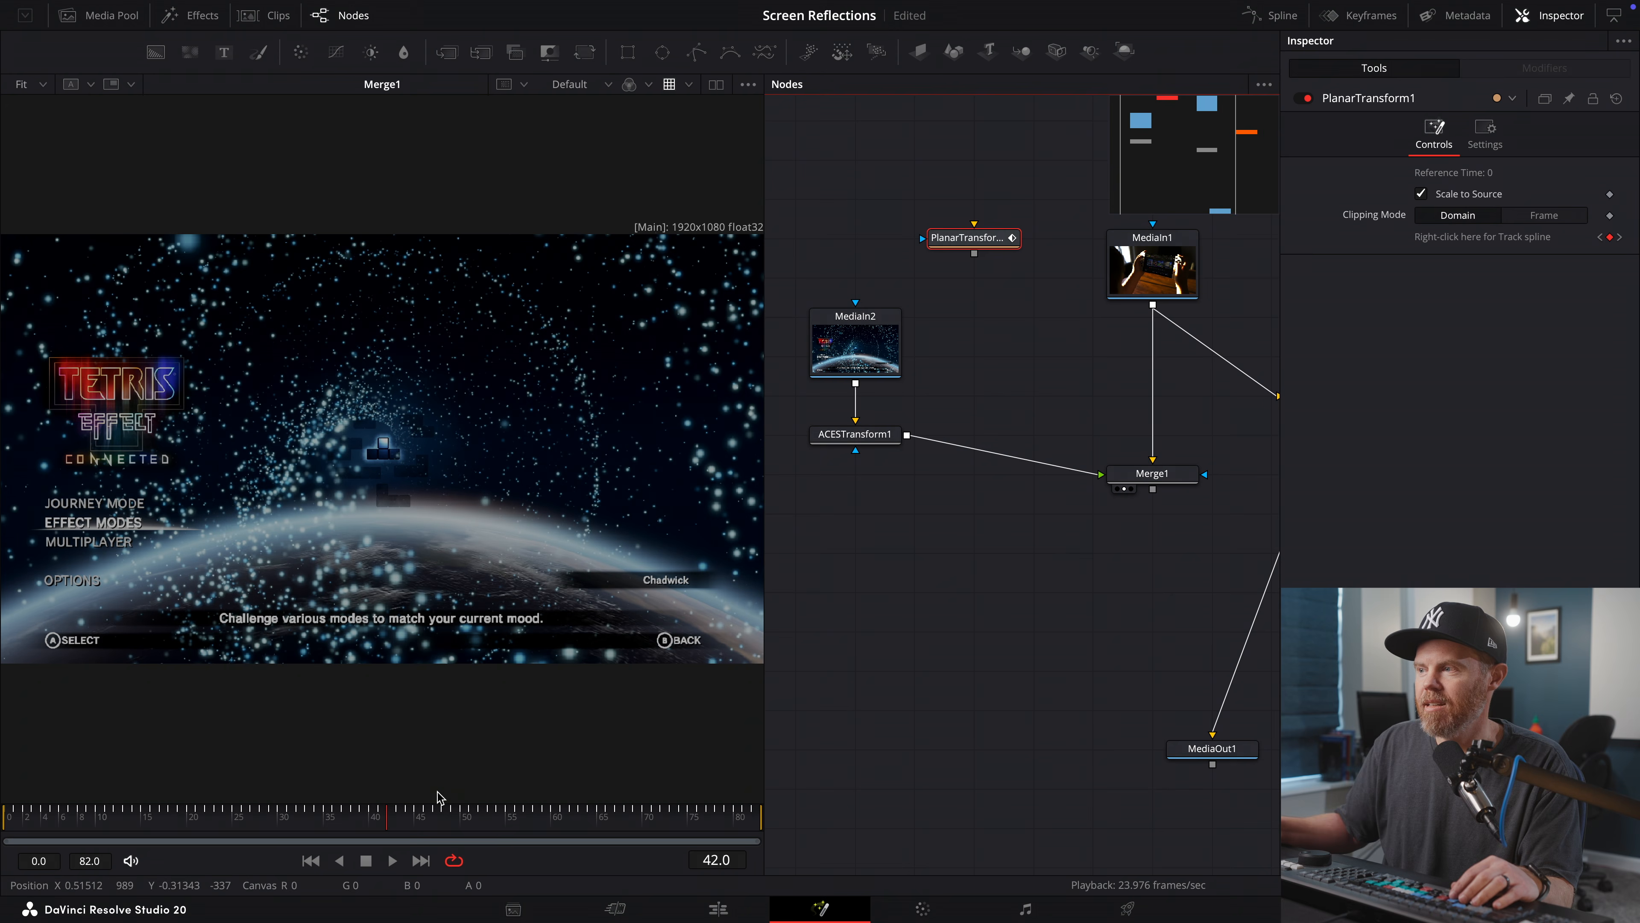
- Shift MediaIn2 and ACESTransform1 to make room and insert the planar transform between ACESTransform1 and Merge1
left_click_drag(828, 282, 912, 456)
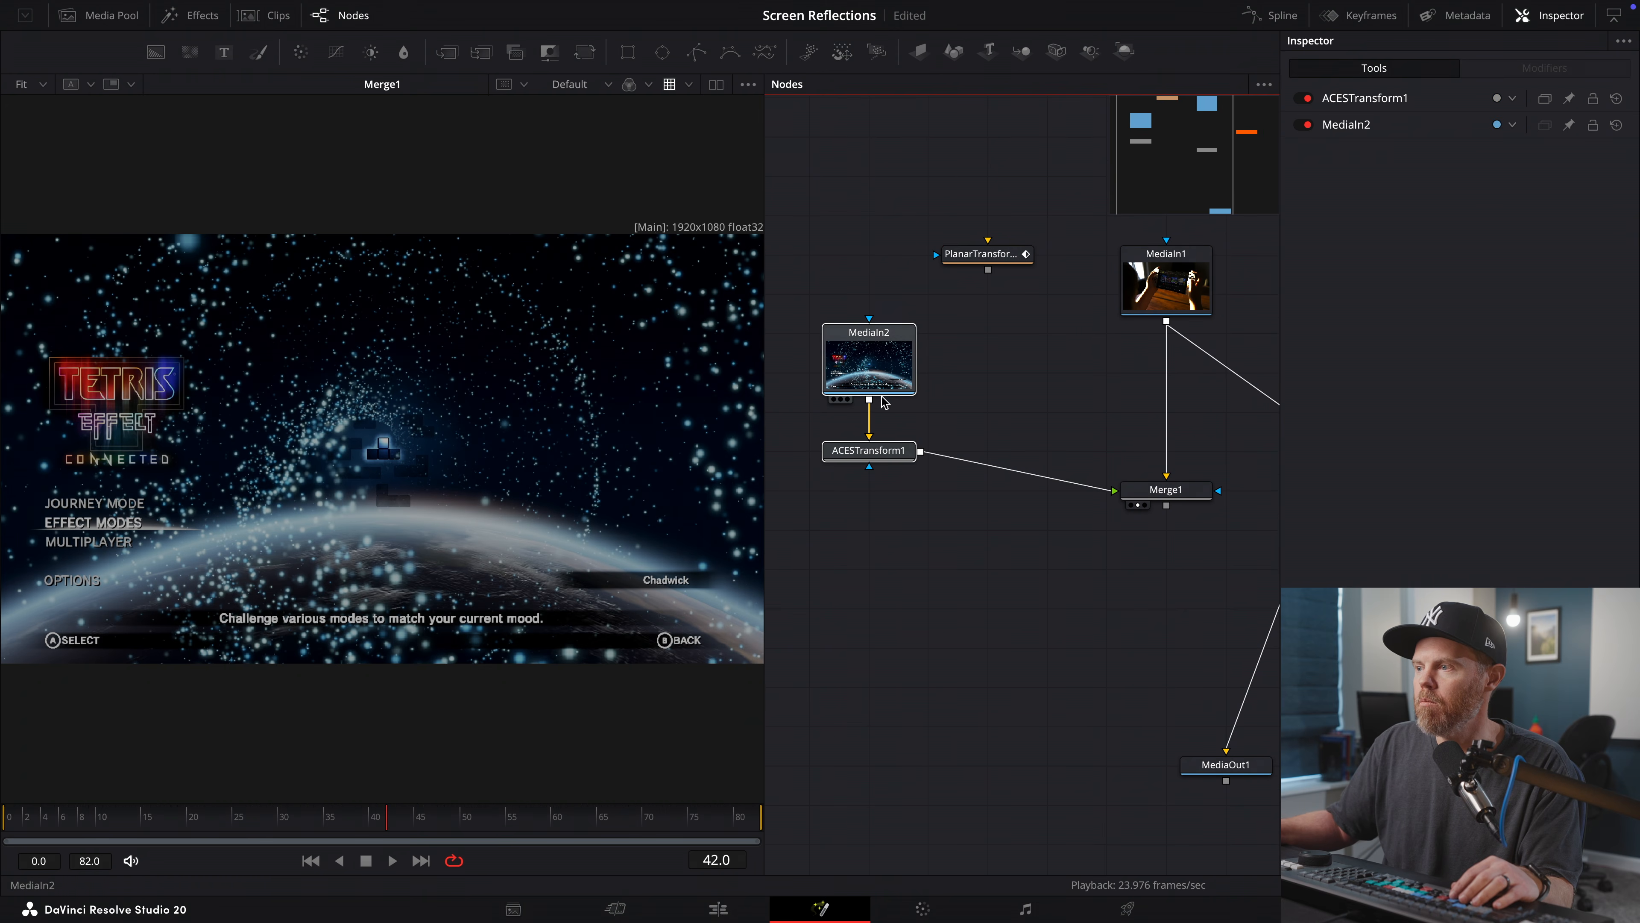
left_click_drag(884, 381, 824, 421)
scroll(1000, 444, "left", 2)
left_click_drag(1020, 250, 1009, 486)
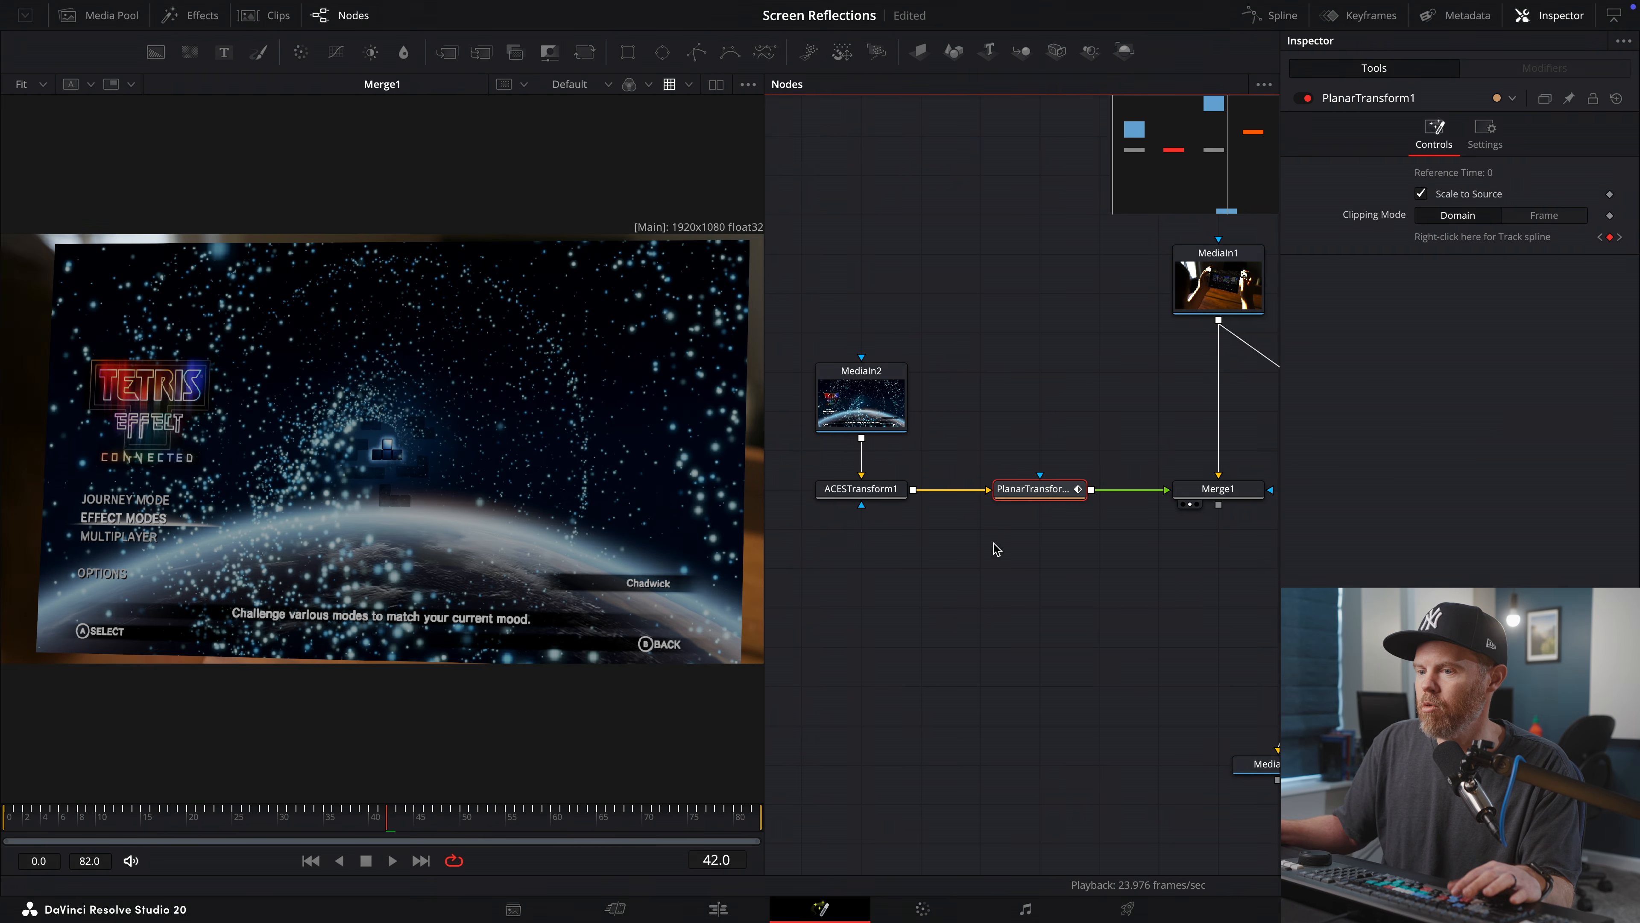
- Play the composite to check how the Tetris insert follows the console's motion and return to frame 0
key("space")
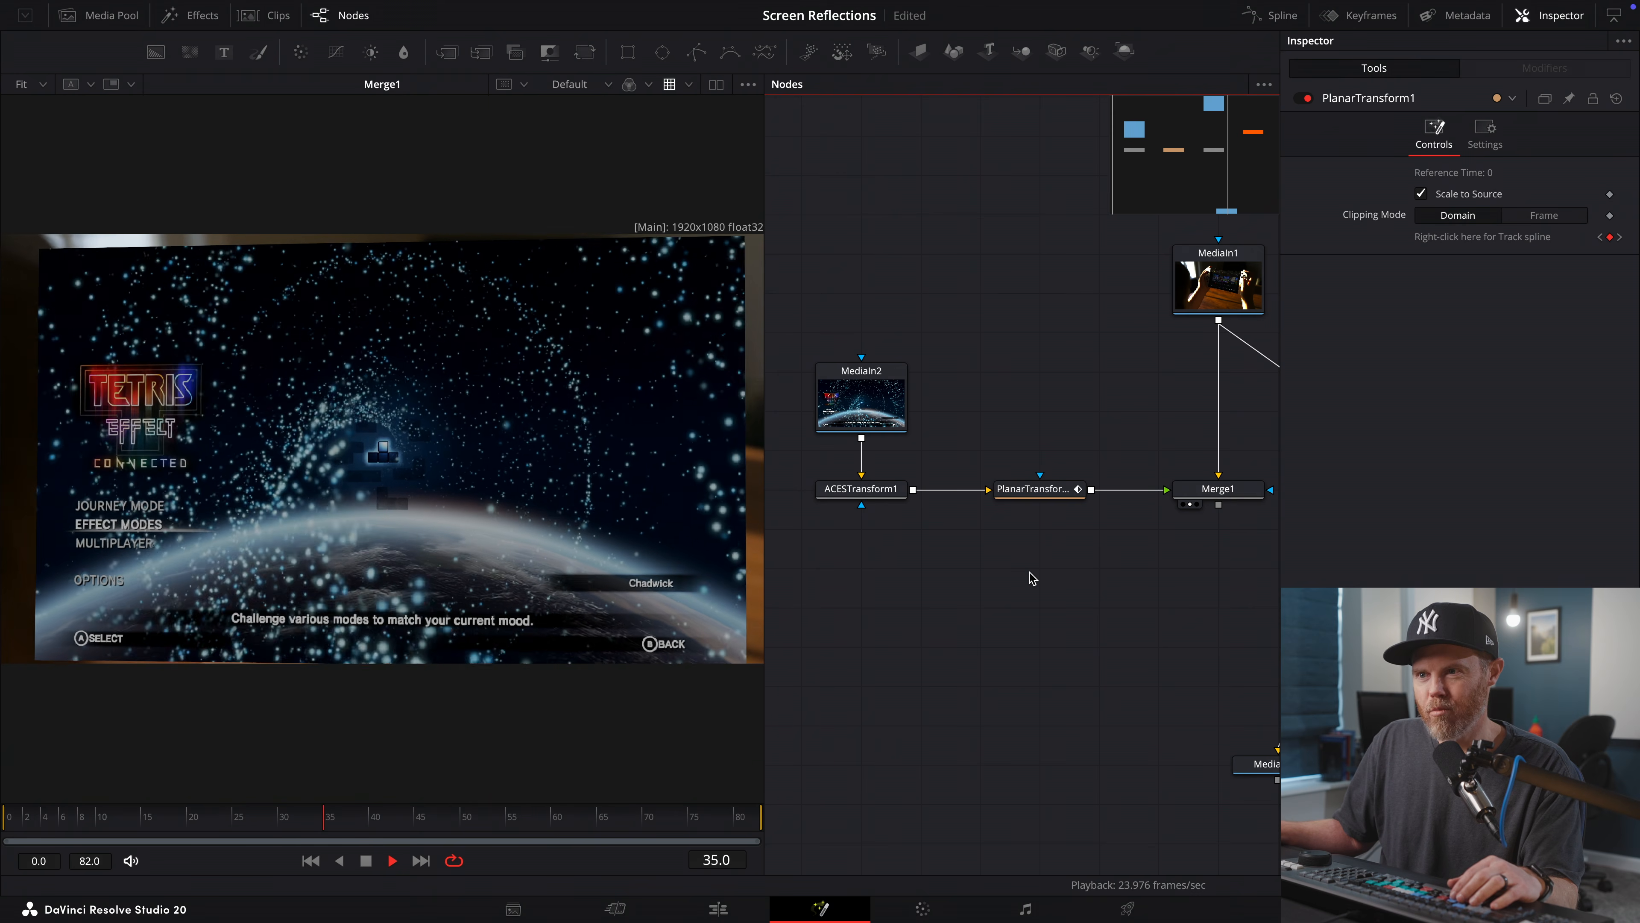
key("space")
left_click_drag(219, 815, 4, 850)
scroll(256, 444, "down", 1)
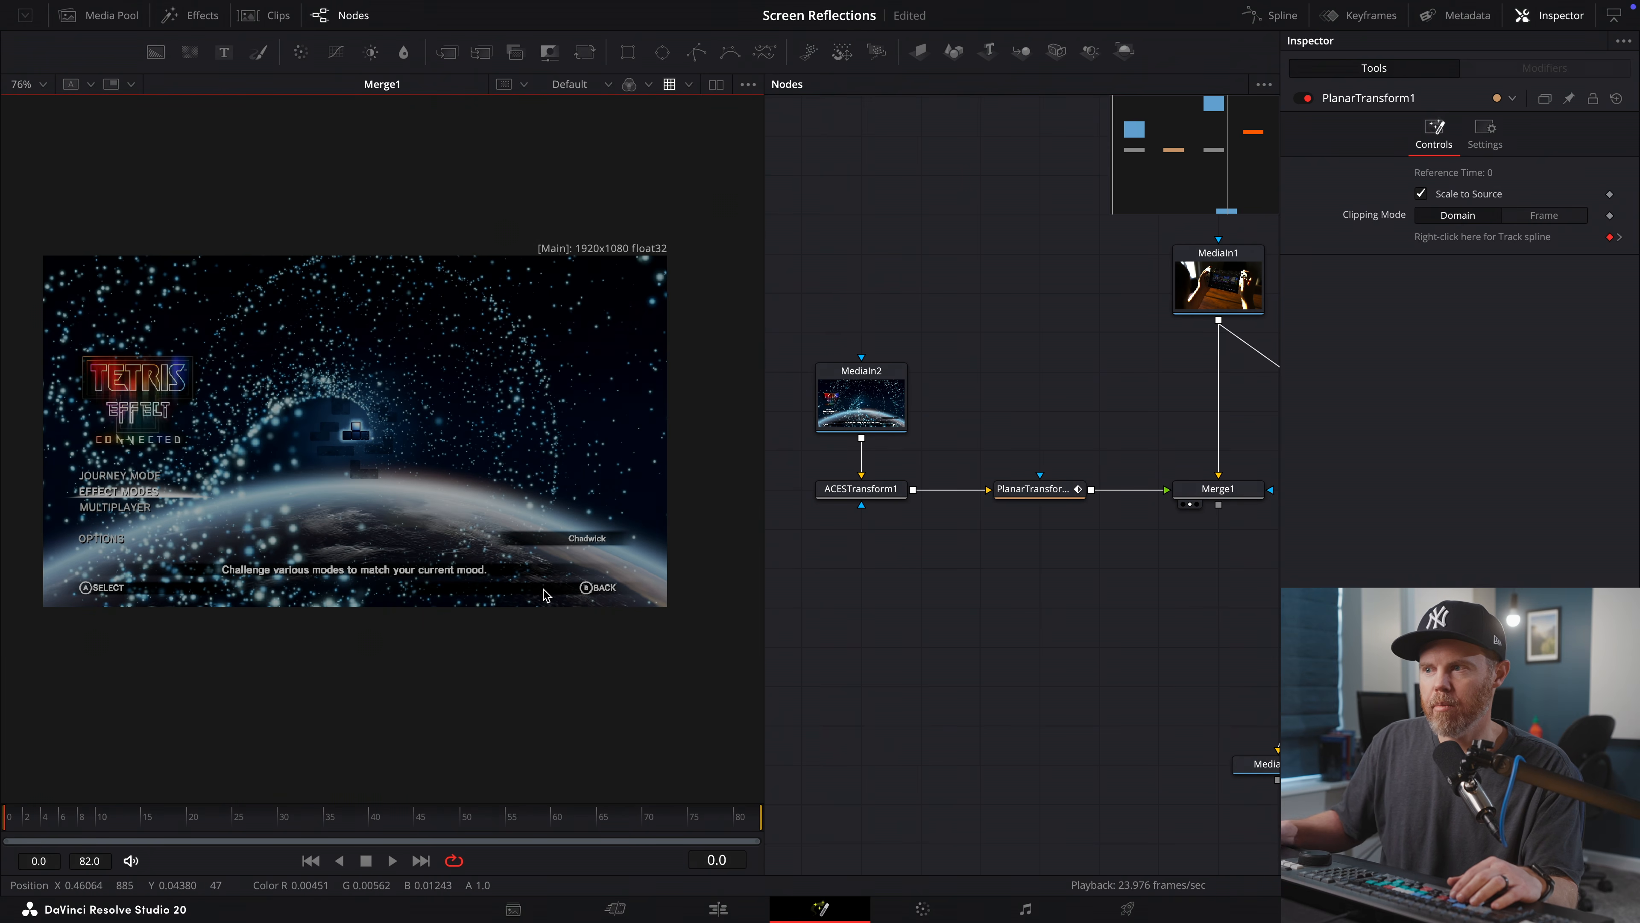
key("space")
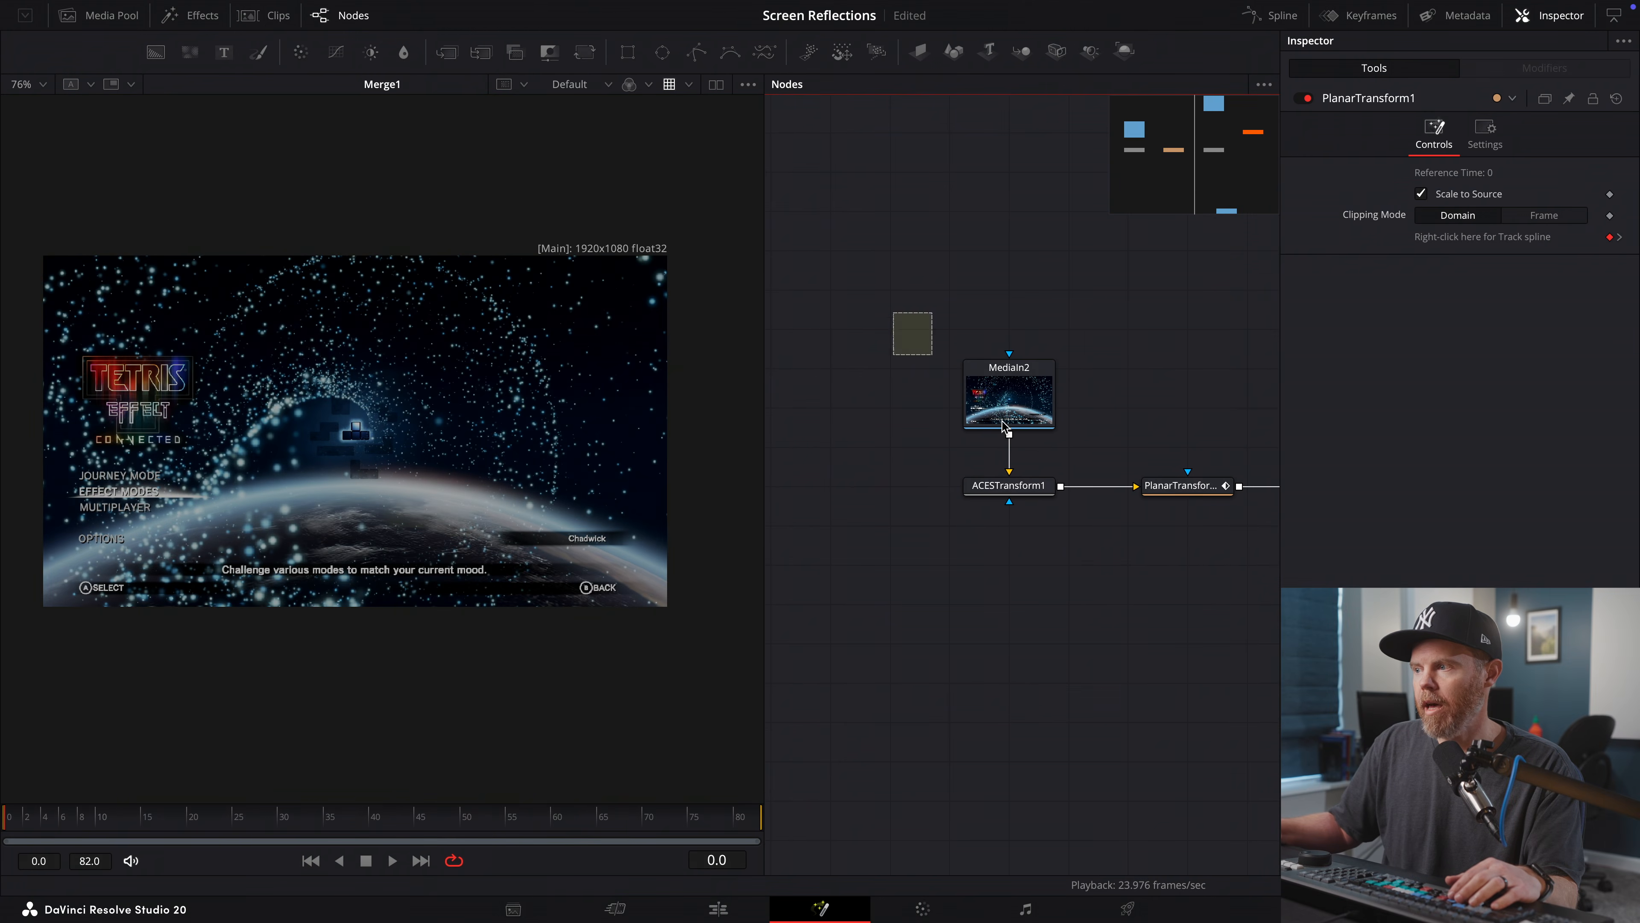
- Make room after ACESTransform1 and insert a Corner Positioner between it and the planar transform
left_click_drag(1002, 421, 906, 489)
left_click(945, 522)
left_click(889, 488)
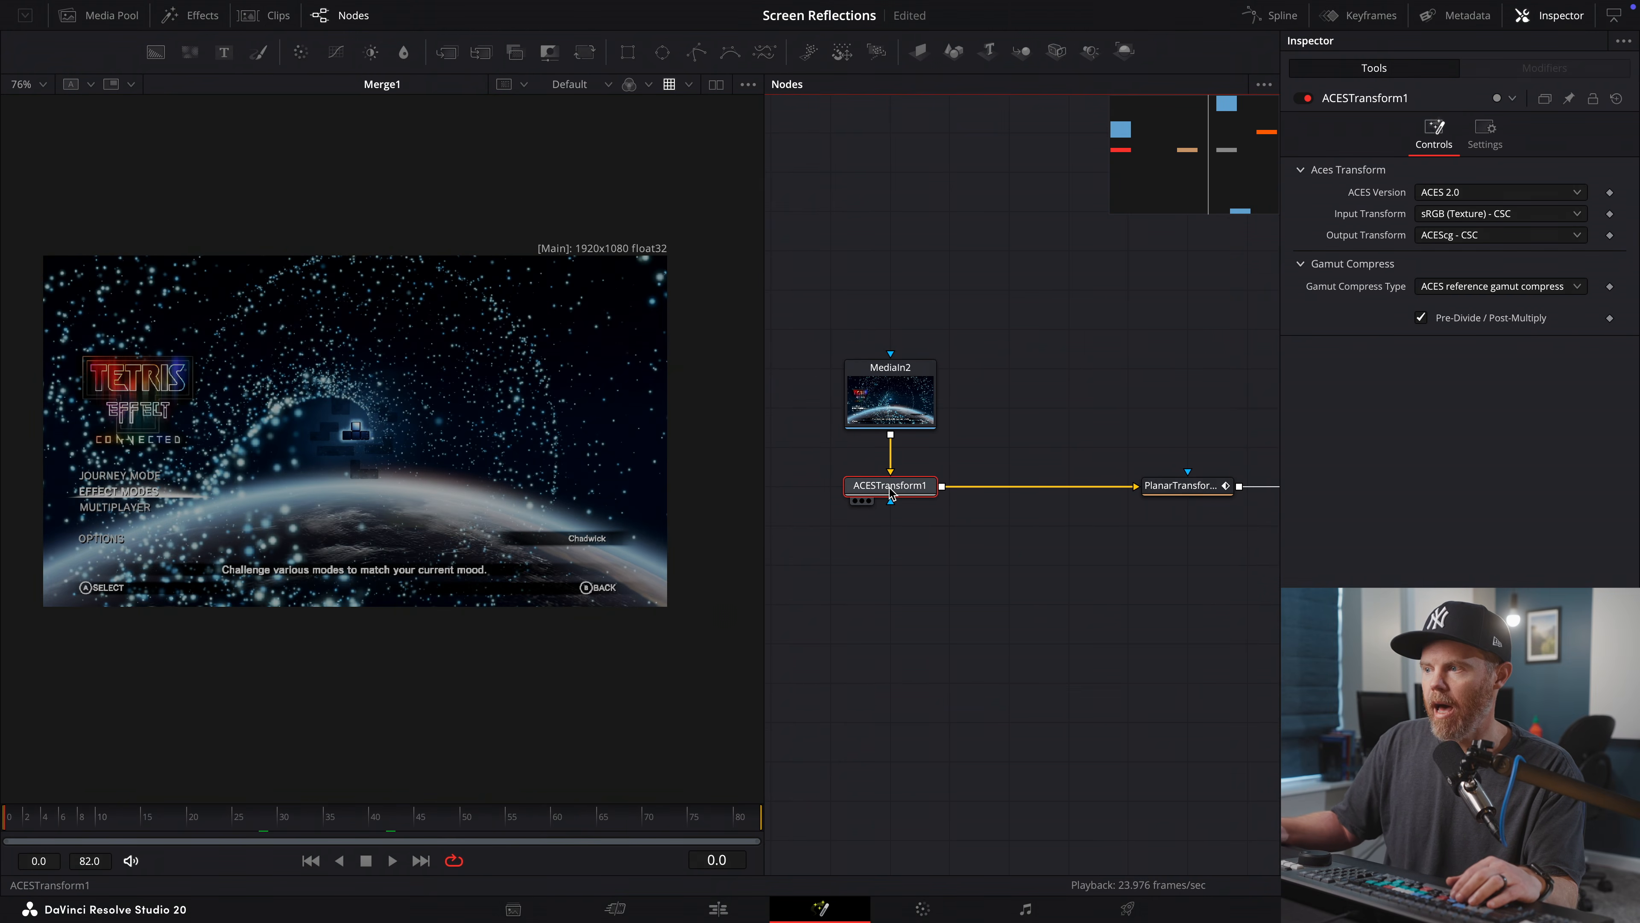
key("shift+space")
type("corn")
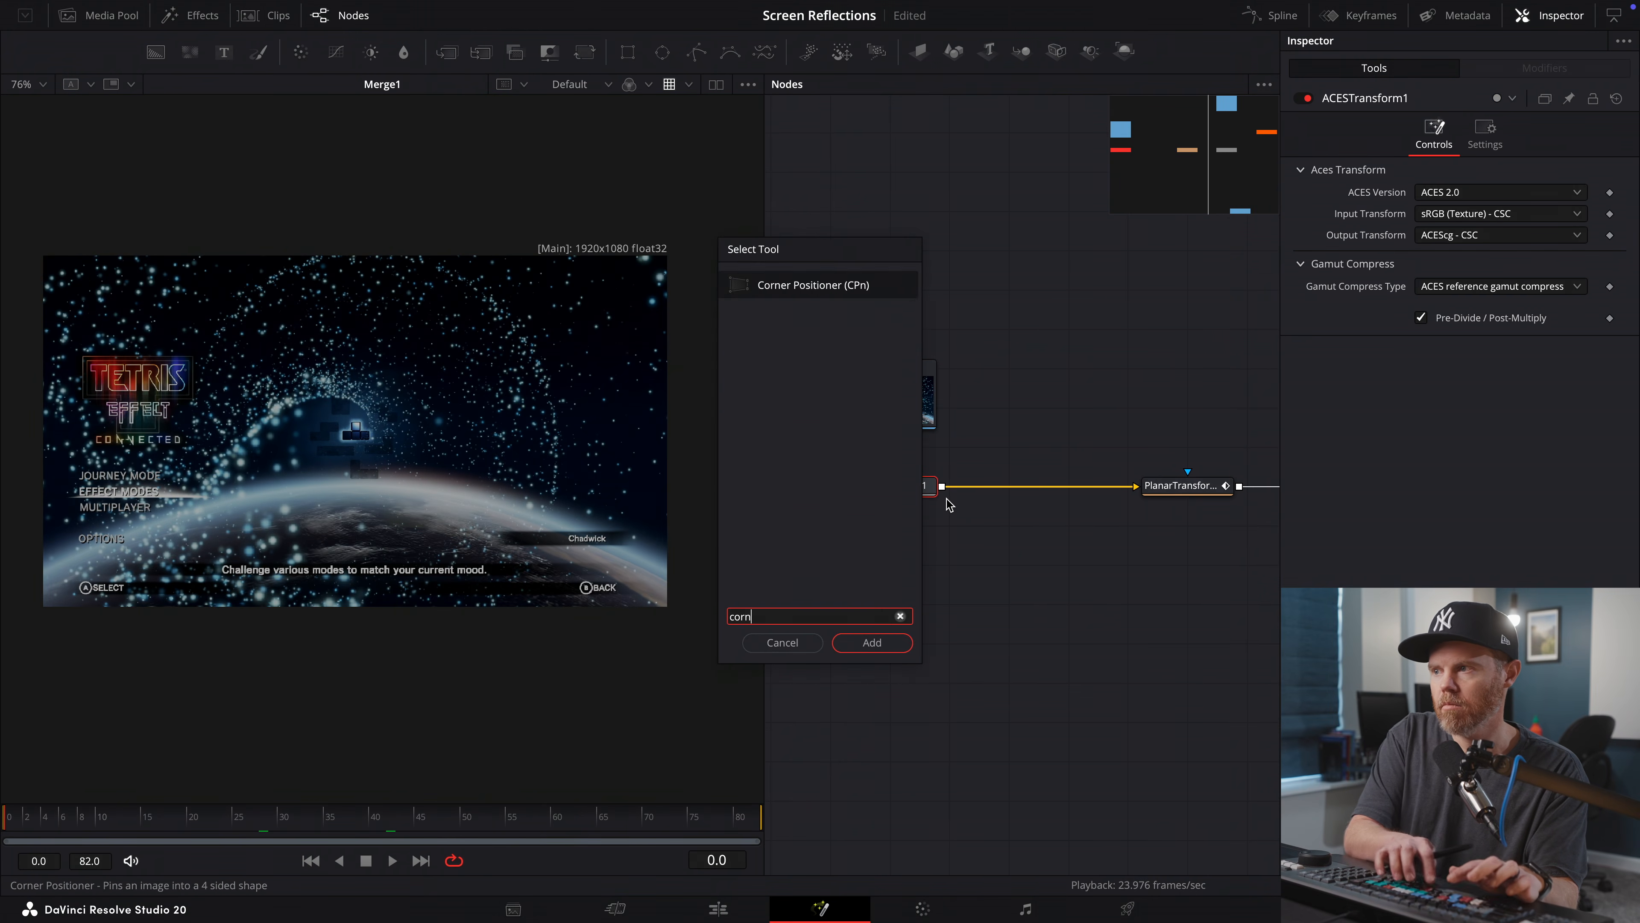
key("Return")
left_click_drag(1091, 520, 993, 520)
- Show MediaIn1 in the viewer, space MediaIn2 and ACESTransform1 away from the Corner Positioner and select the Corner Positioner
scroll(993, 520, "down", 3)
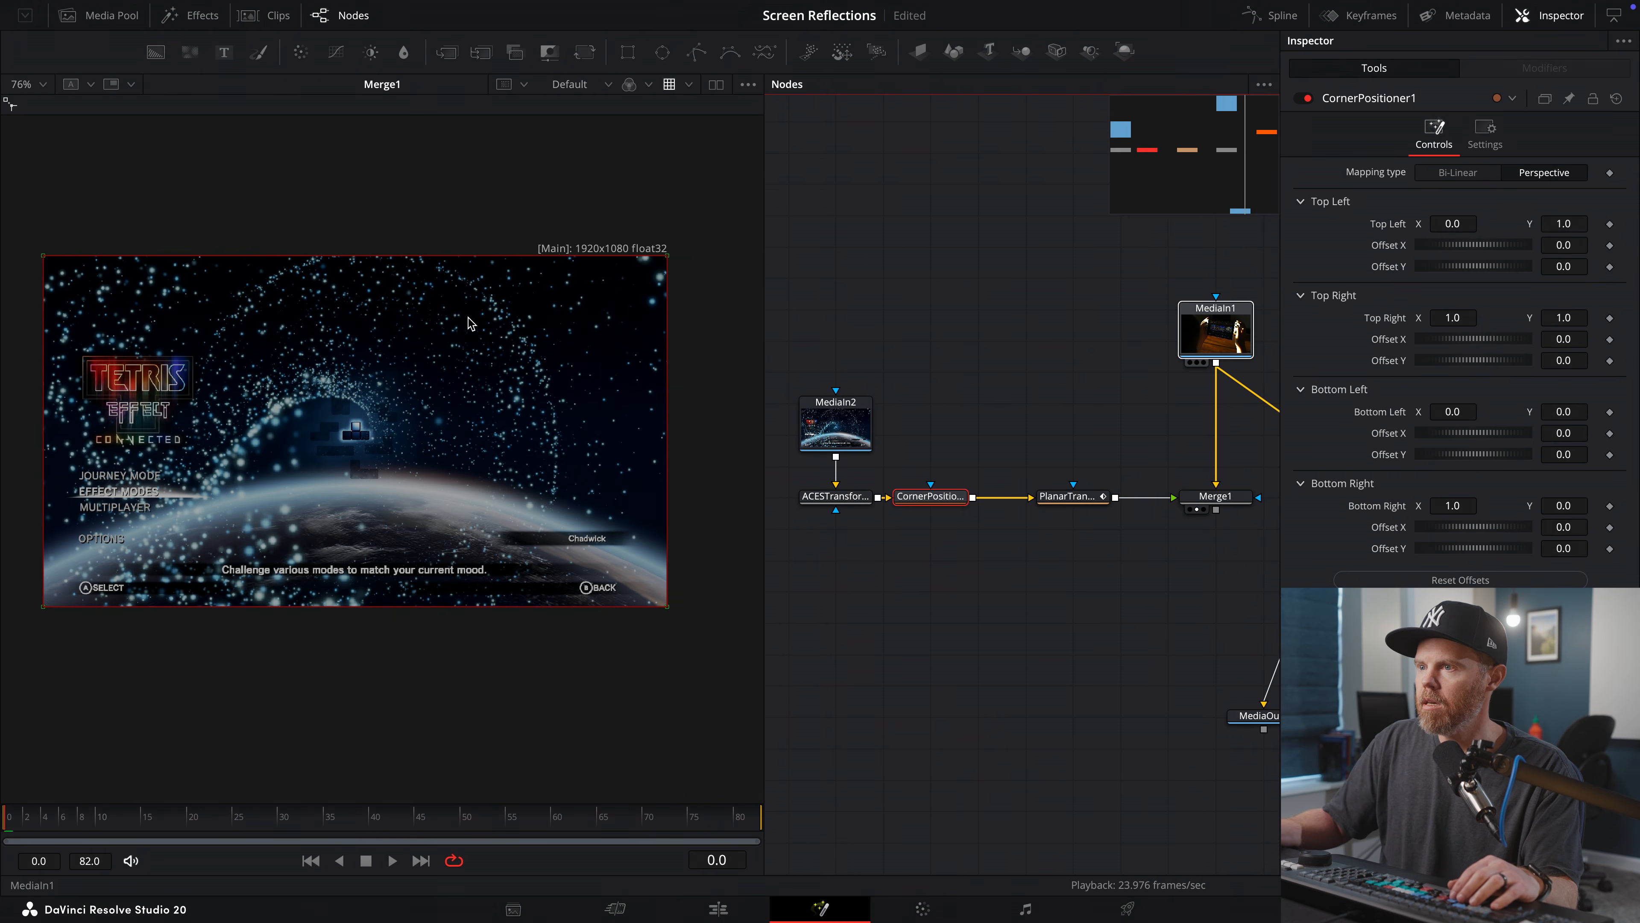
left_click_drag(470, 323, 522, 390)
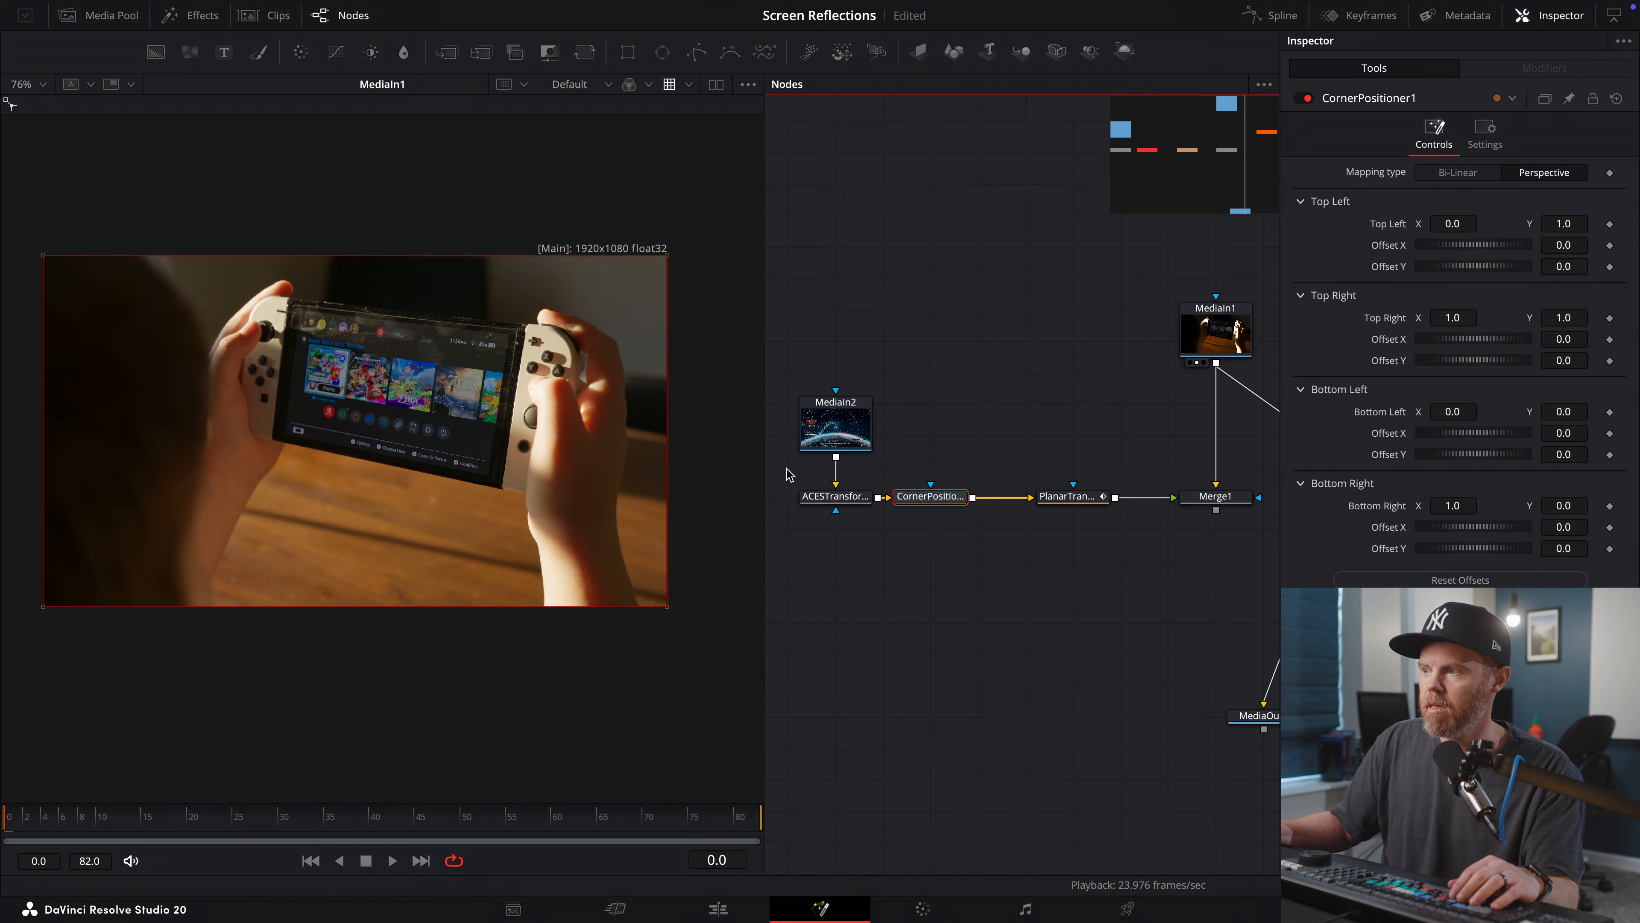
left_click_drag(793, 364, 860, 526)
left_click_drag(863, 435, 818, 436)
left_click(928, 451)
left_click(933, 496)
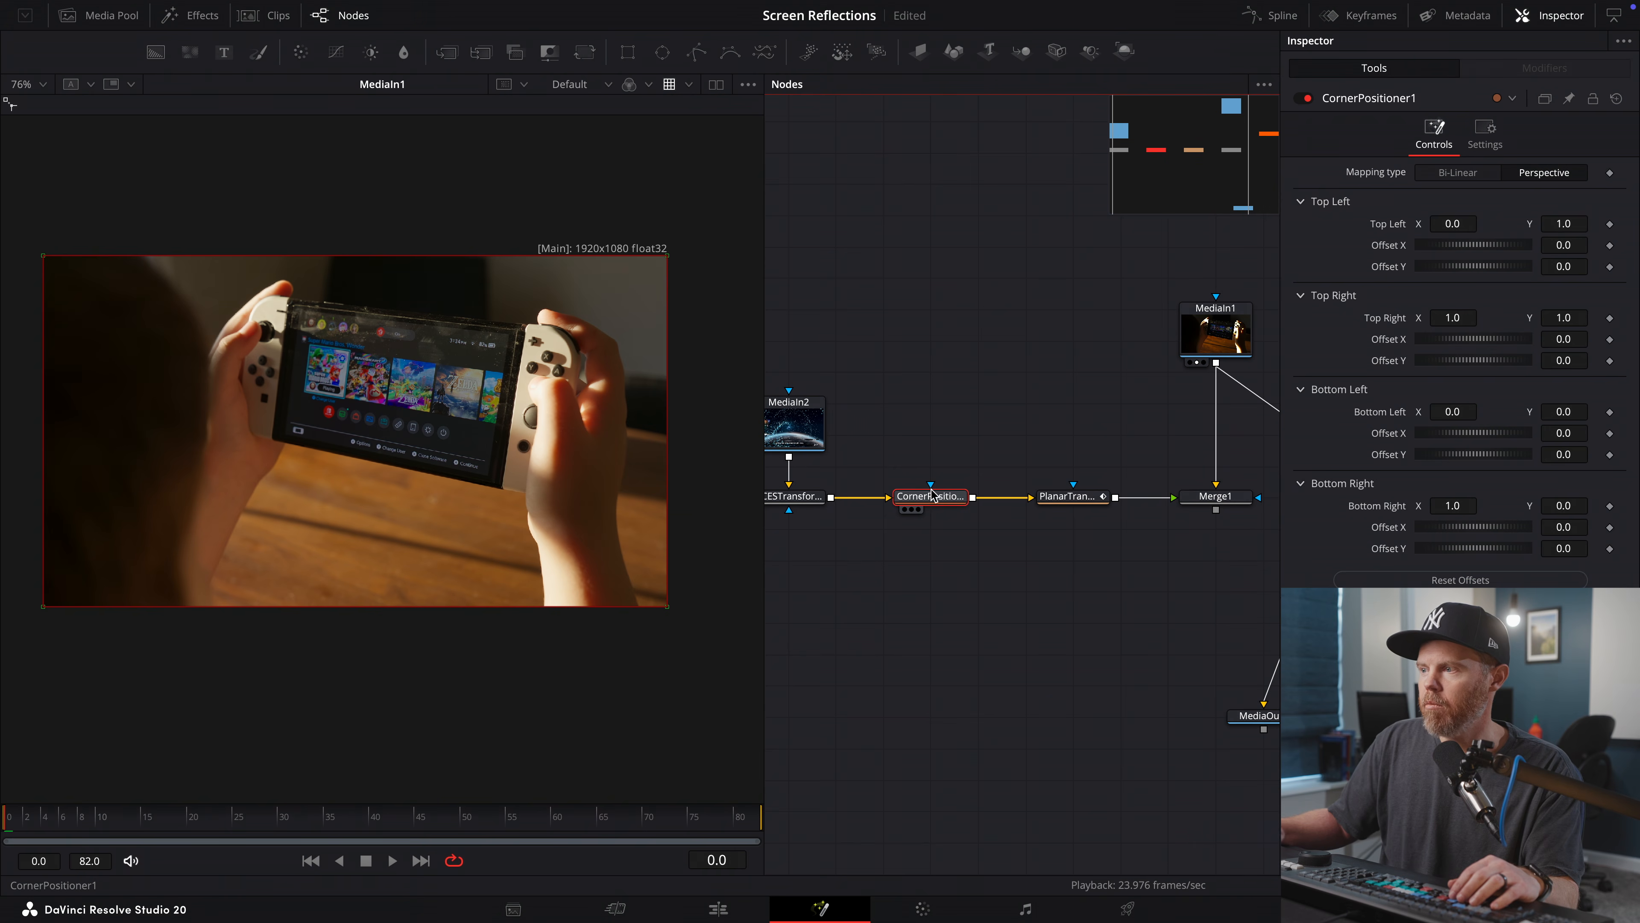
- Place the Corner Positioner's four corner points roughly on the matching corners of the handheld console's screen
left_click_drag(47, 263, 299, 309)
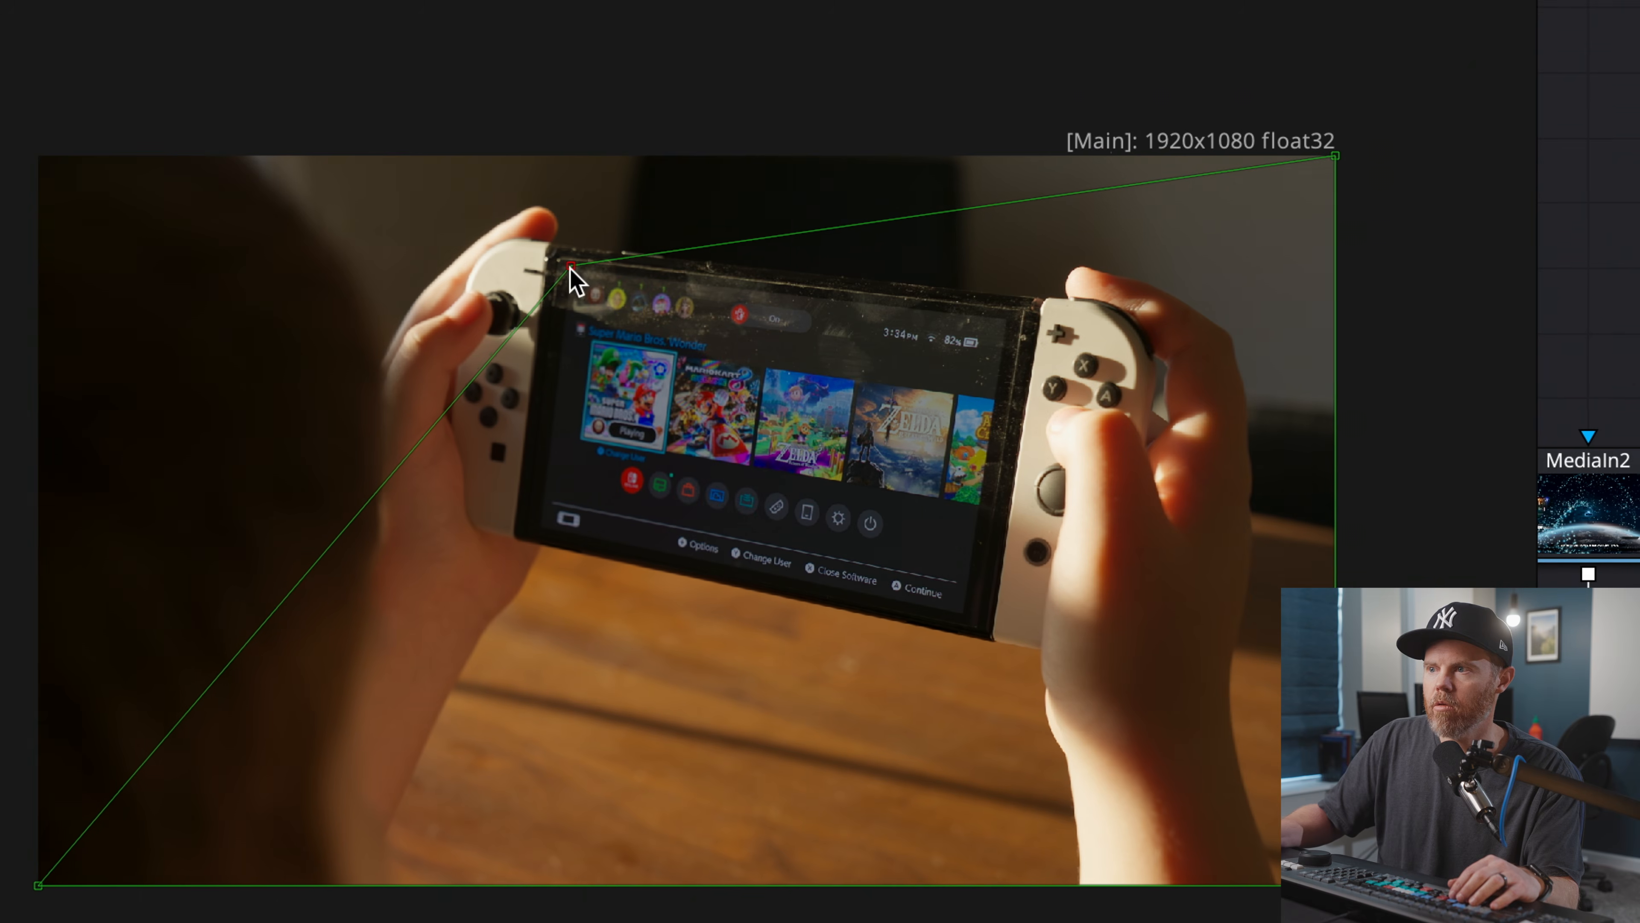
left_click_drag(1335, 156, 1004, 317)
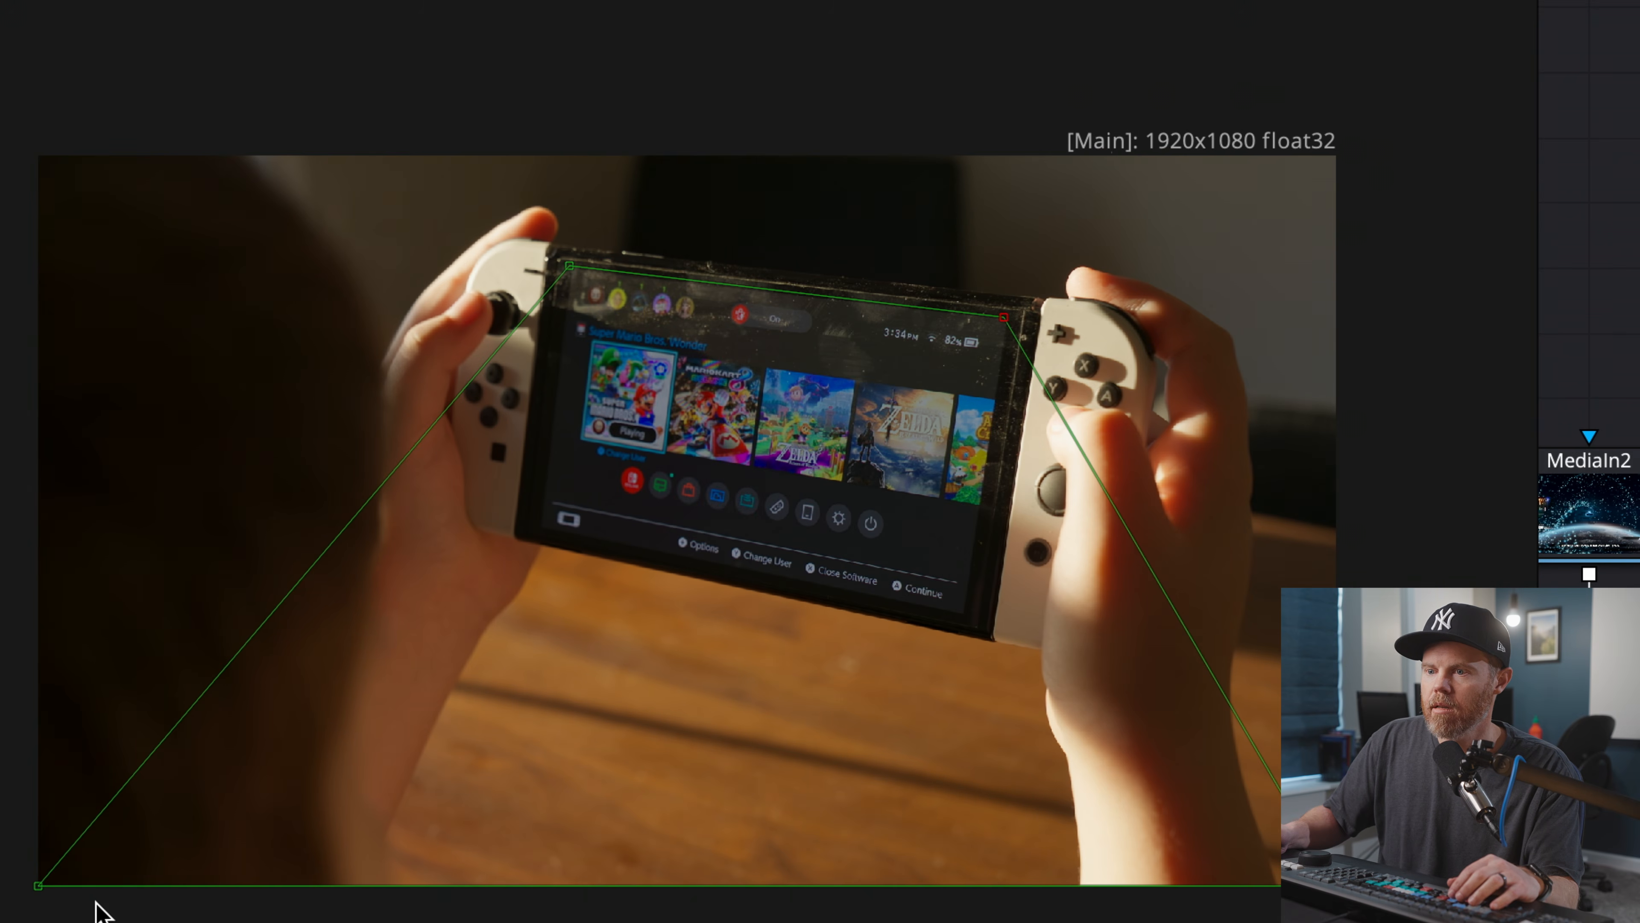
left_click_drag(36, 881, 562, 539)
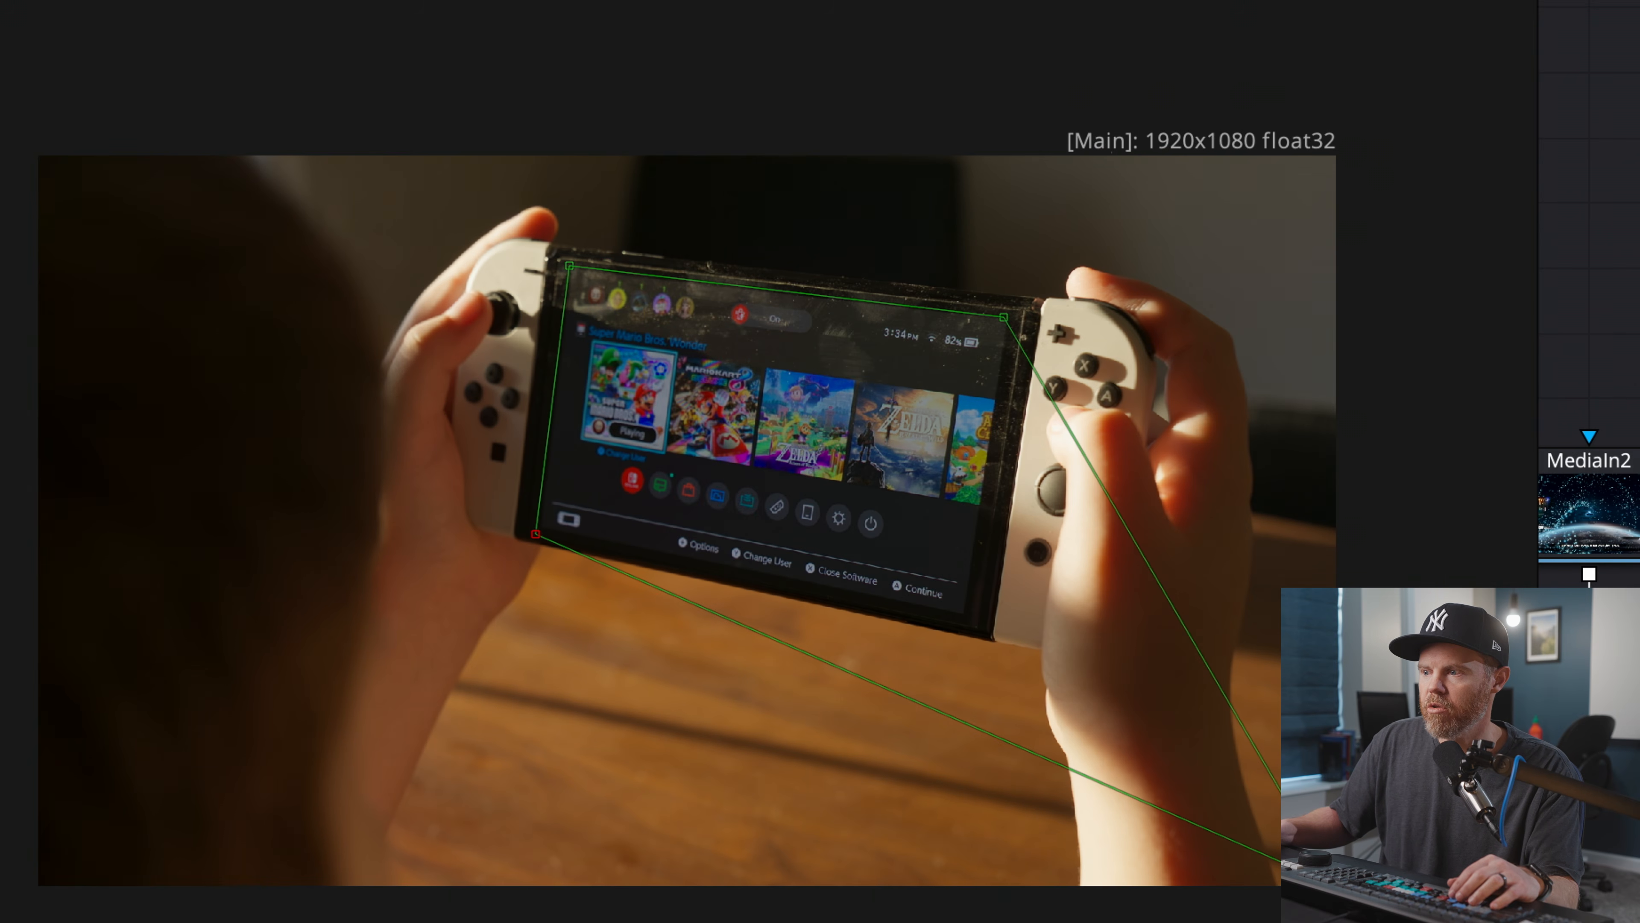
left_click_drag(1335, 884, 974, 630)
scroll(575, 279, "up", 5)
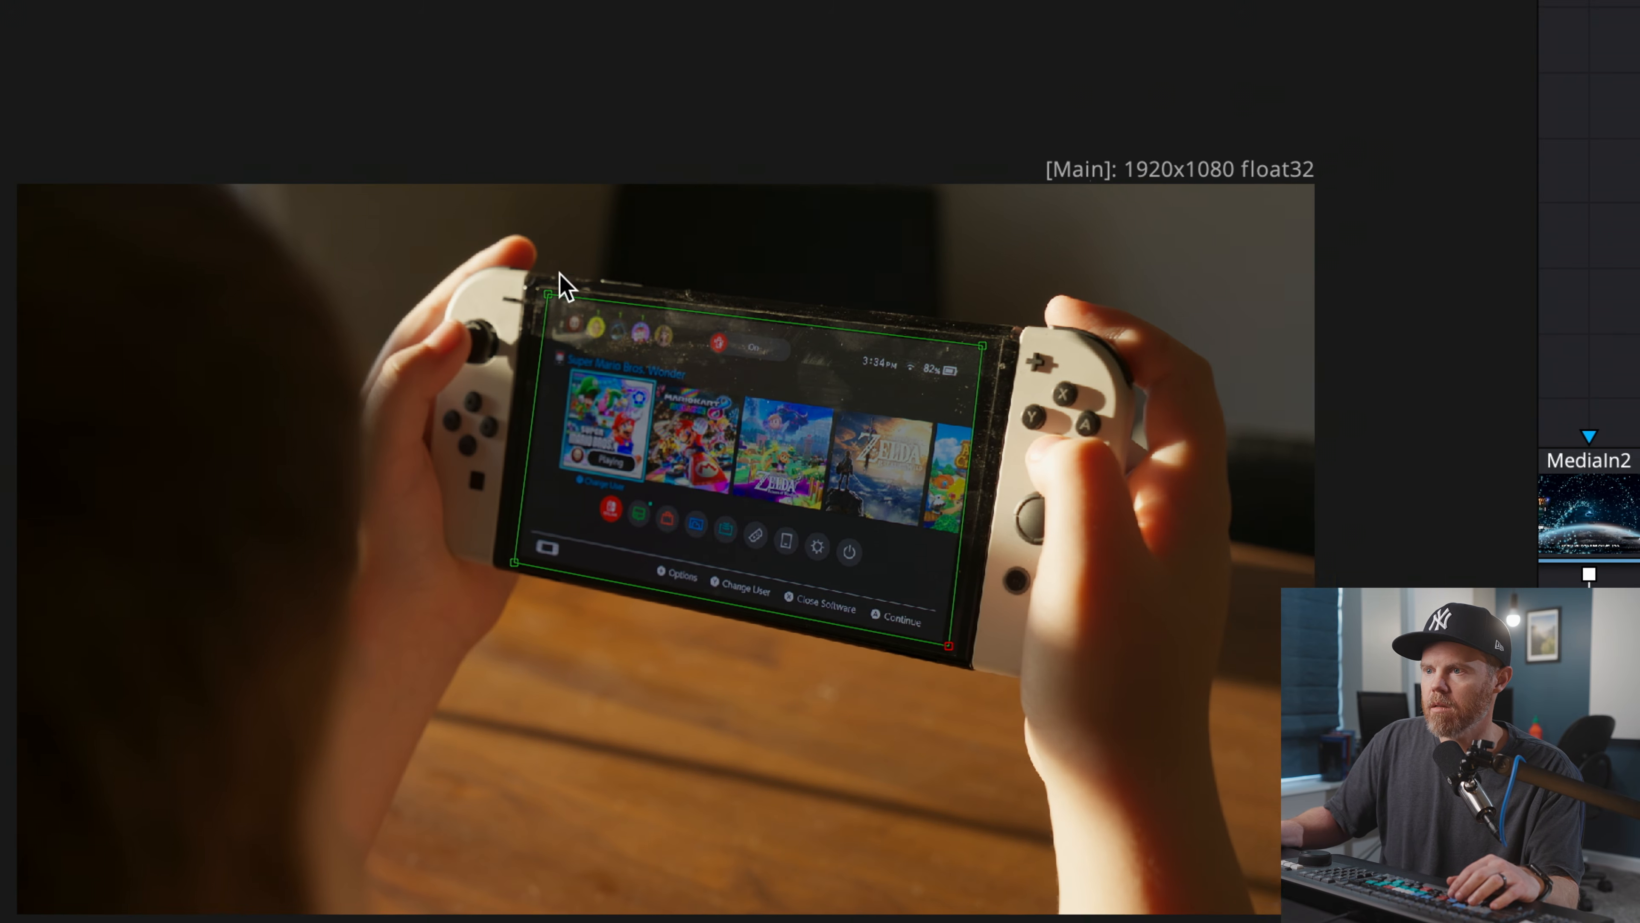
- Fine-tune the Corner Positioner's corner points up close against the corners of the console's lit screen
left_click_drag(621, 483, 795, 286)
scroll(613, 286, "up", 5)
left_click_drag(501, 62, 516, 78)
left_click_drag(516, 743, 648, 40)
left_click_drag(523, 823, 544, 538)
scroll(672, 497, "down", 6)
left_click_drag(1098, 568, 272, 435)
scroll(633, 486, "up", 5)
left_click_drag(586, 465, 908, 422)
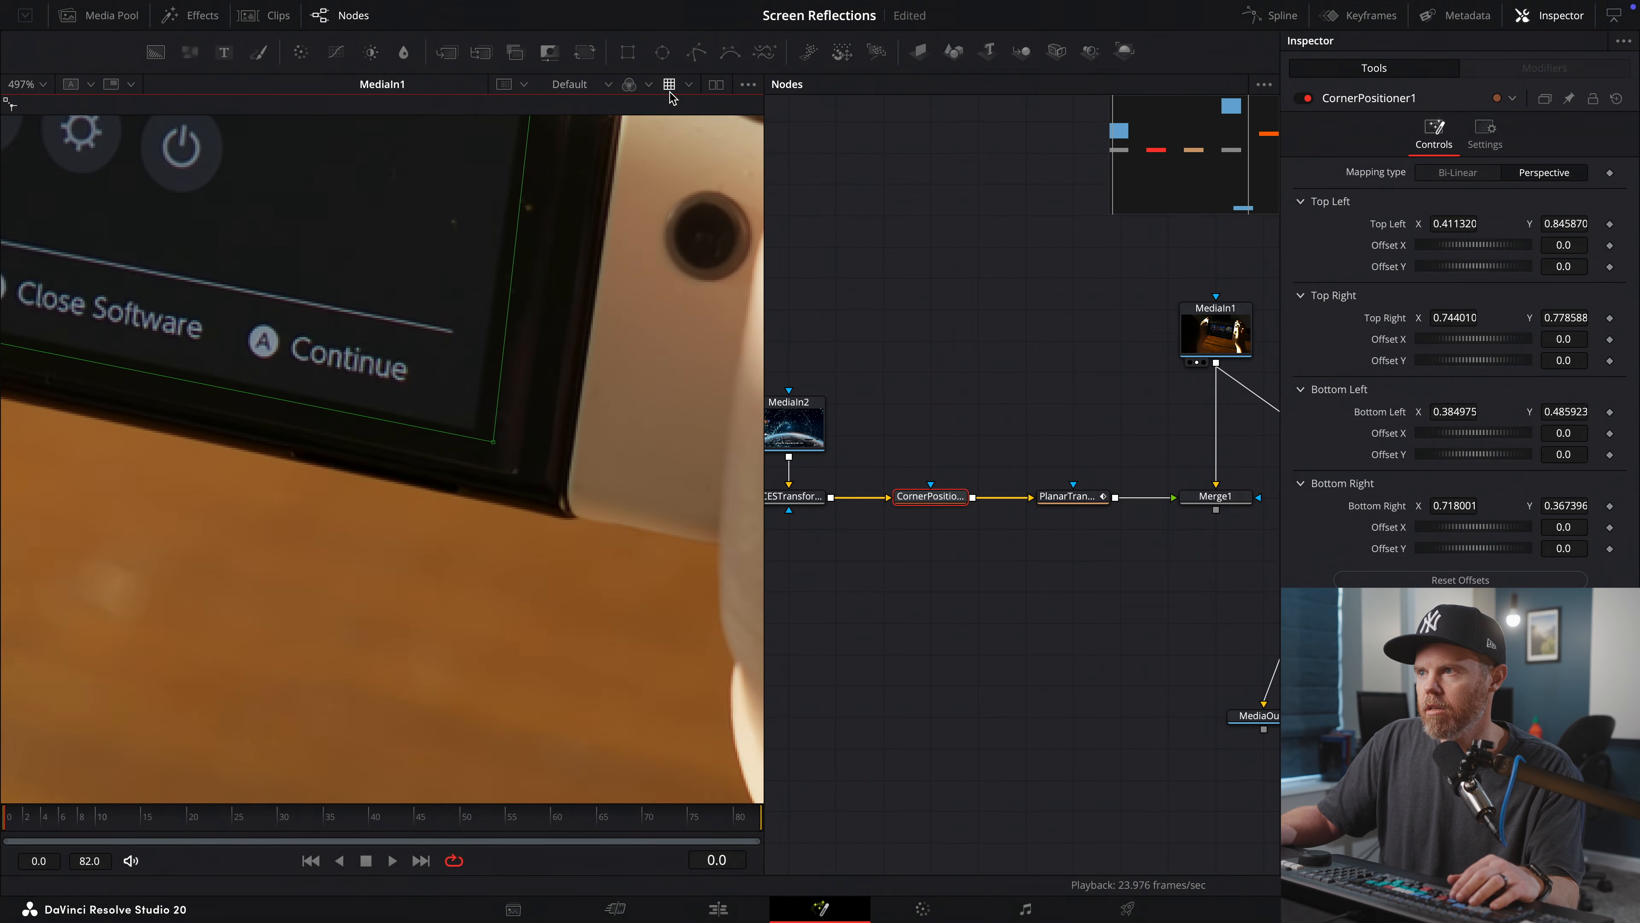
- Brighten the viewer with its gain control and align the bottom-right corner point to about X 0.7130, Y 0.3726
left_click(670, 85)
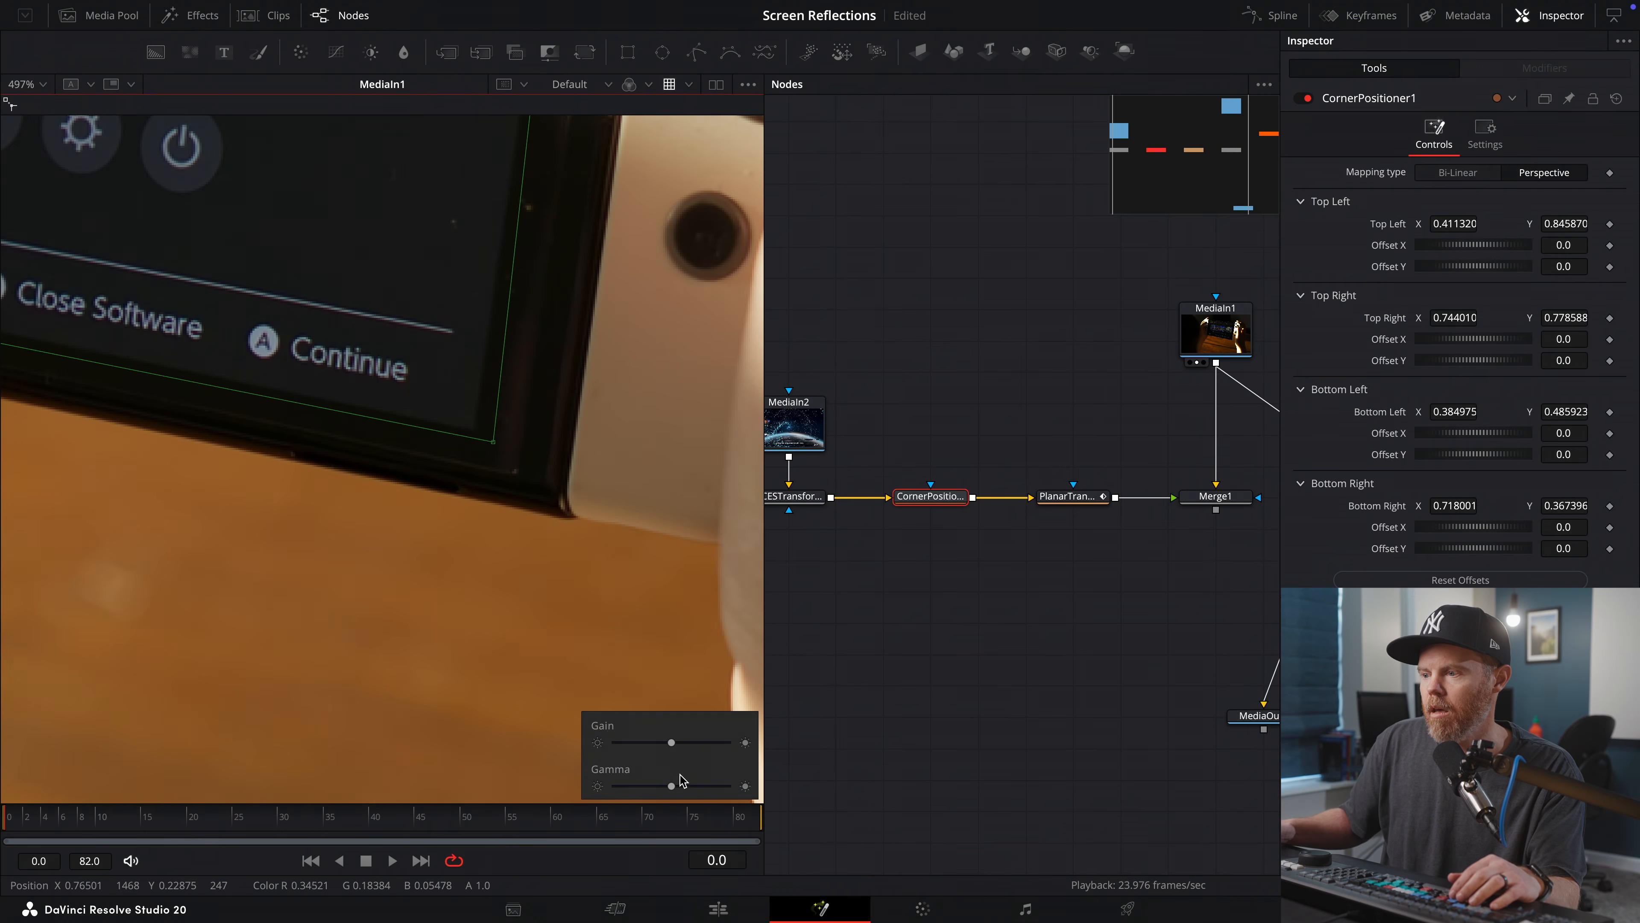
mouse_move(672, 742)
left_mouse_down()
mouse_move(704, 744)
mouse_move(690, 749)
left_mouse_up()
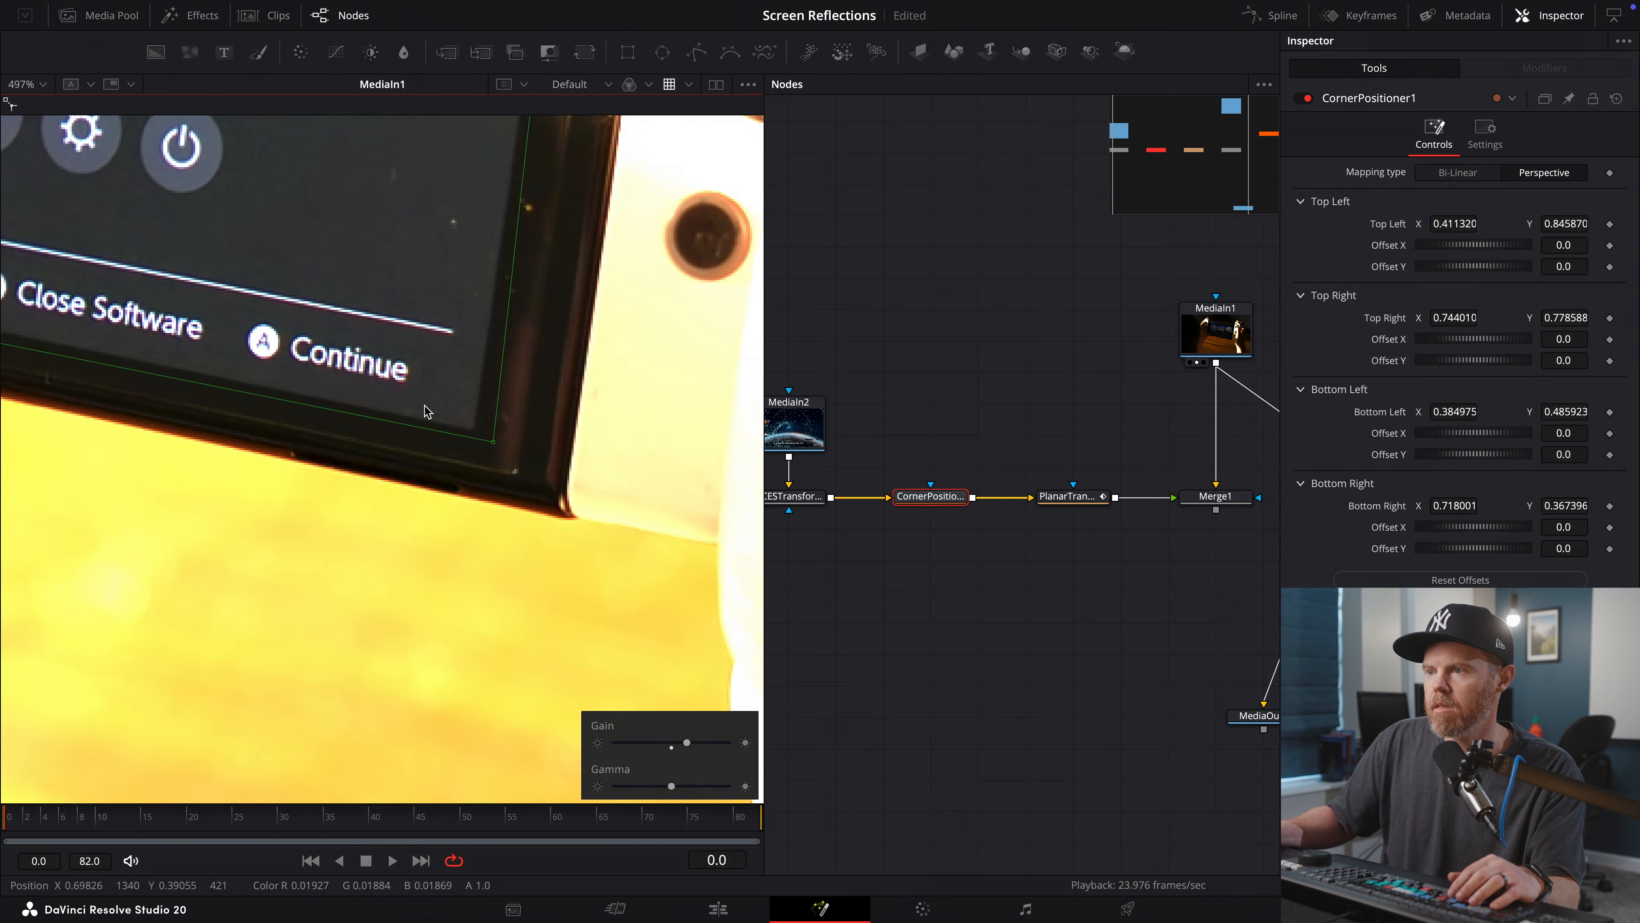
scroll(426, 411, "up", 2)
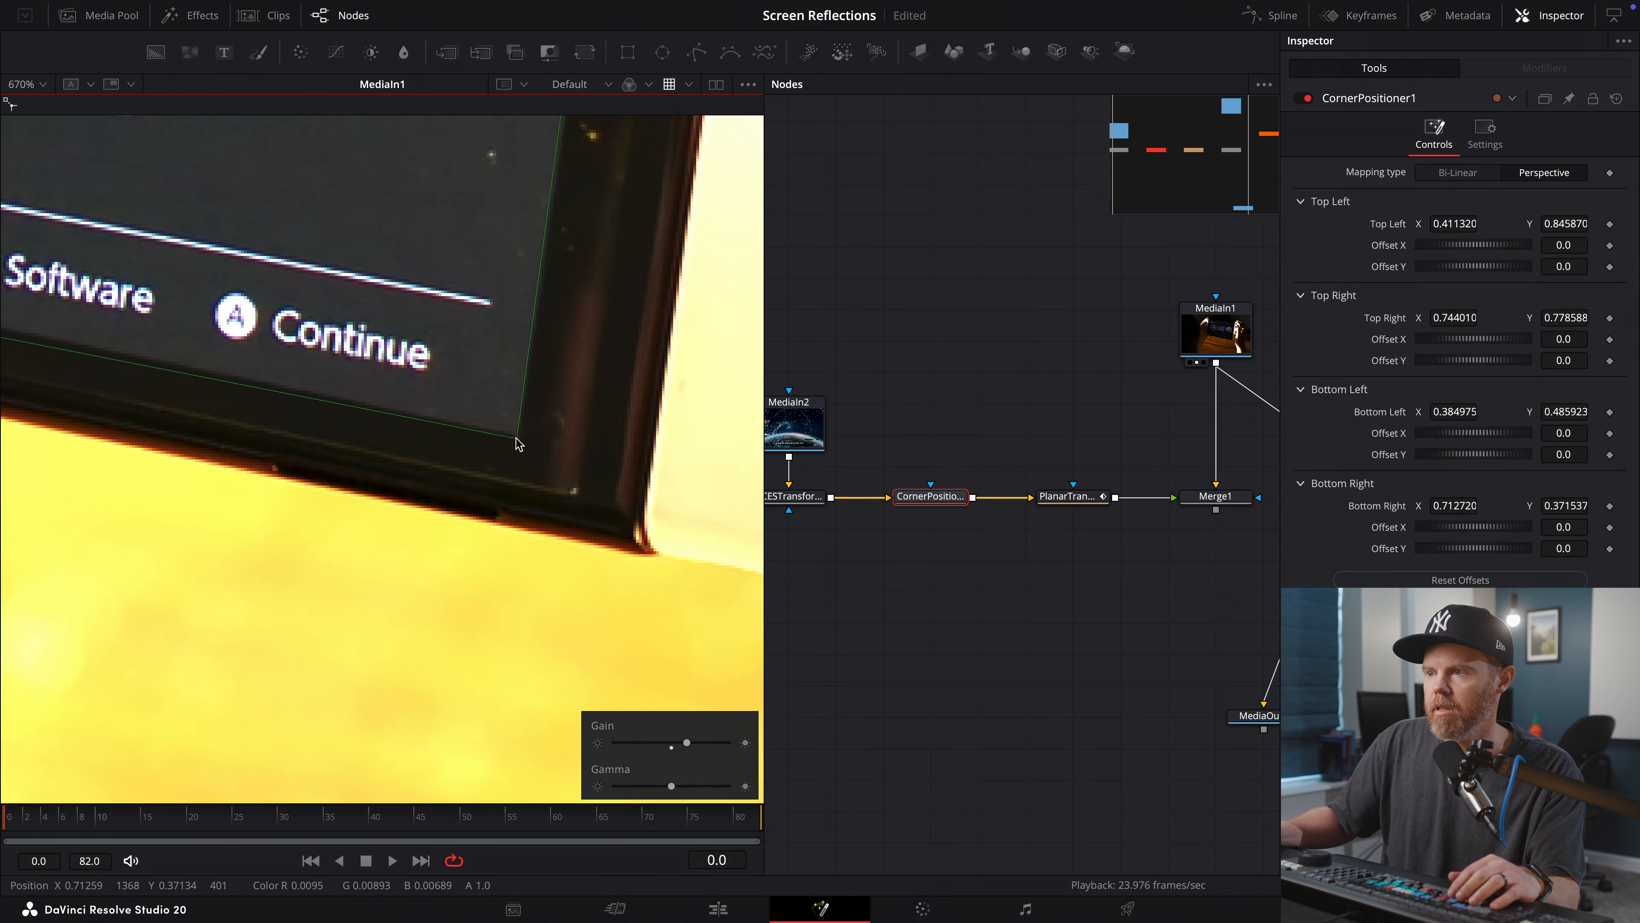
scroll(526, 450, "down", 6)
- Align the top-right corner point to about X 0.7462, Y 0.7763 and the top-left one to about X 0.4113, Y 0.8449
scroll(433, 421, "up", 5)
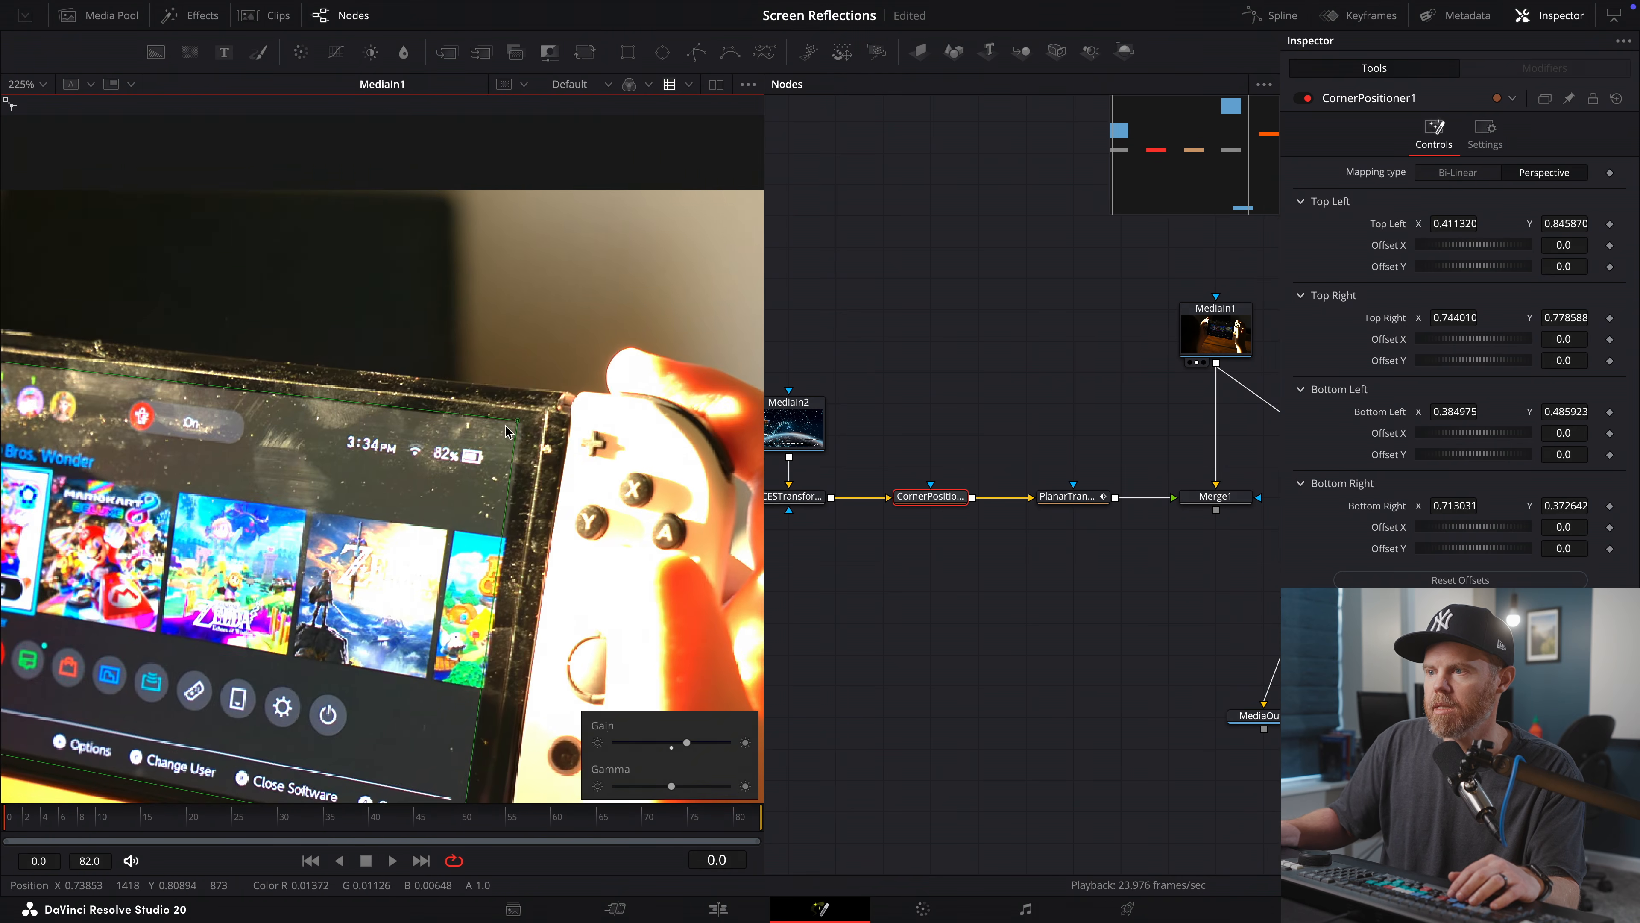
scroll(517, 440, "up", 8)
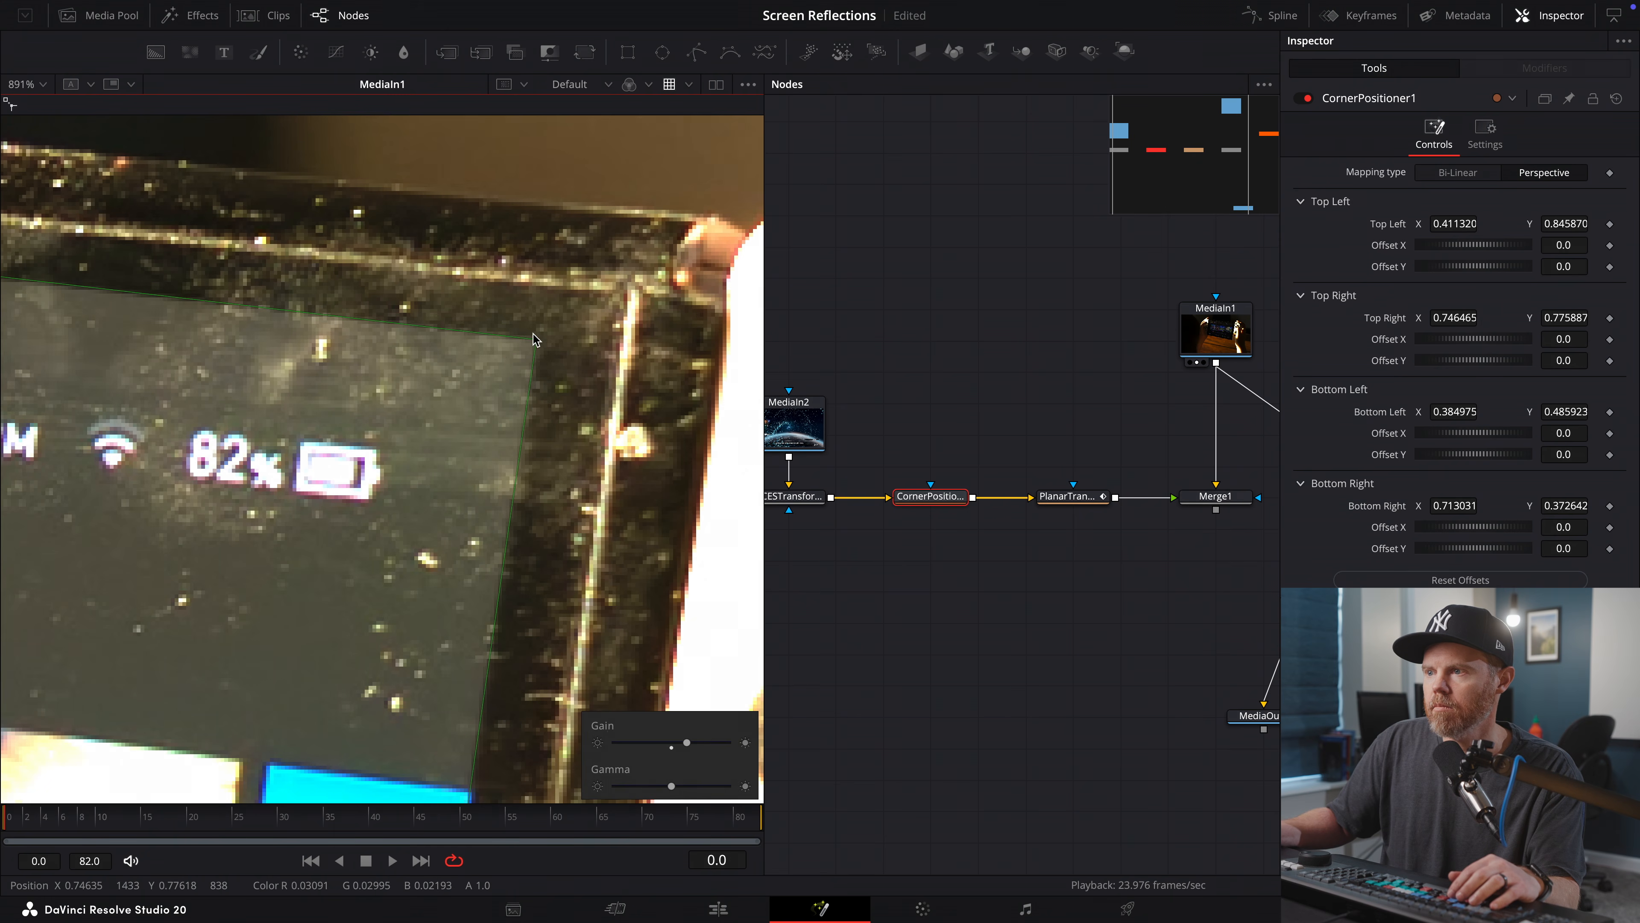
scroll(565, 367, "down", 10)
scroll(385, 376, "up", 6)
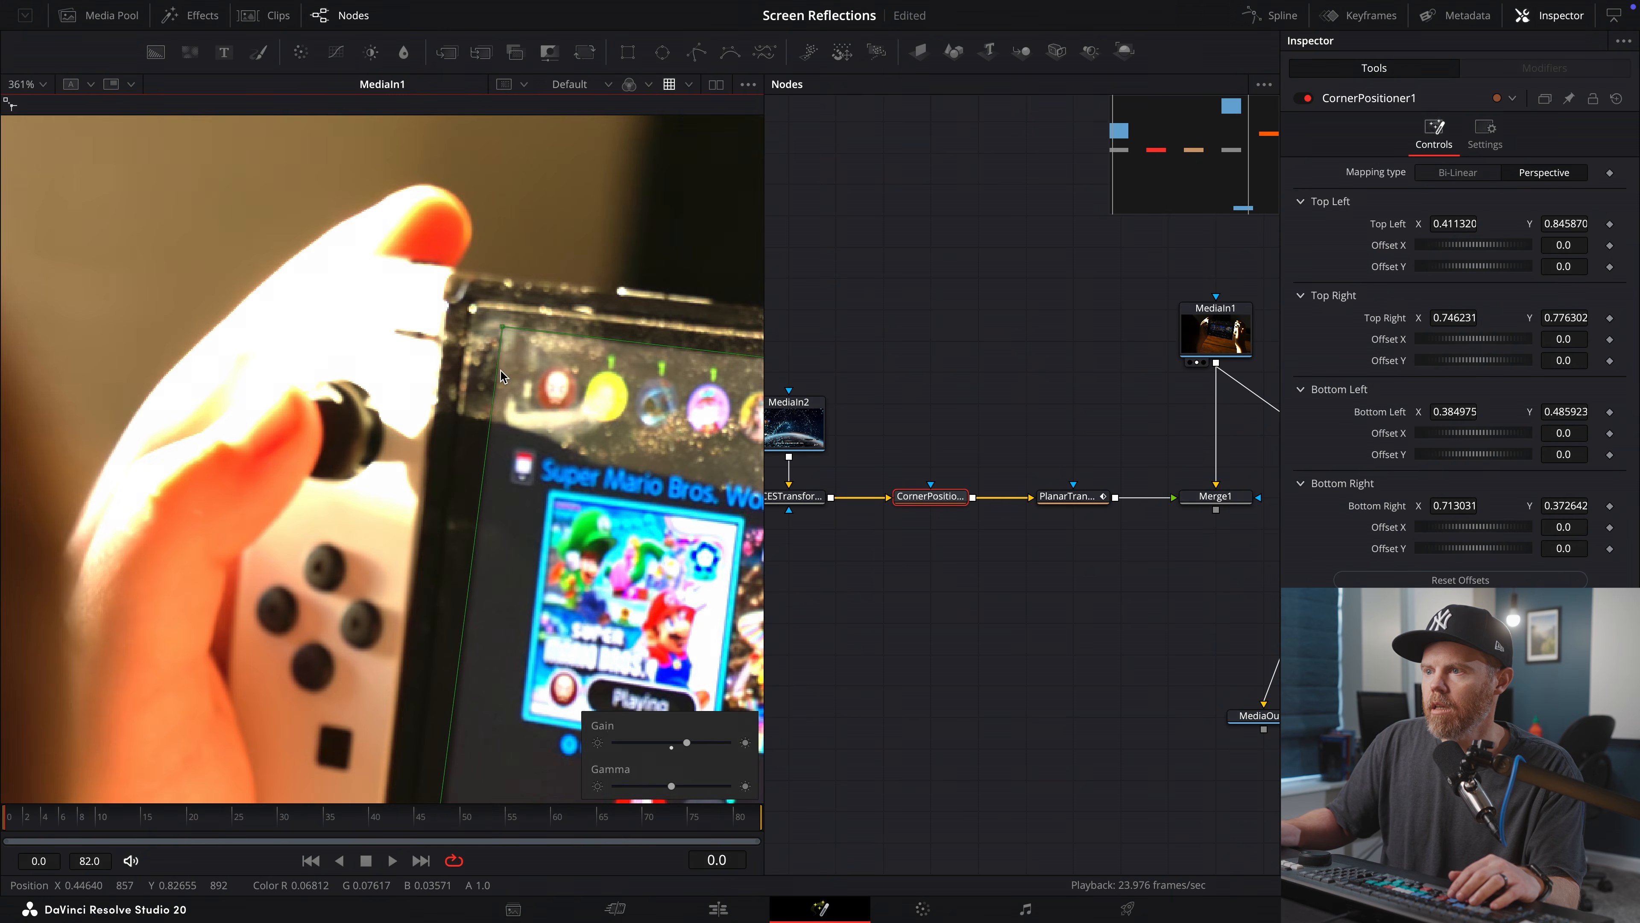
scroll(384, 376, "up", 5)
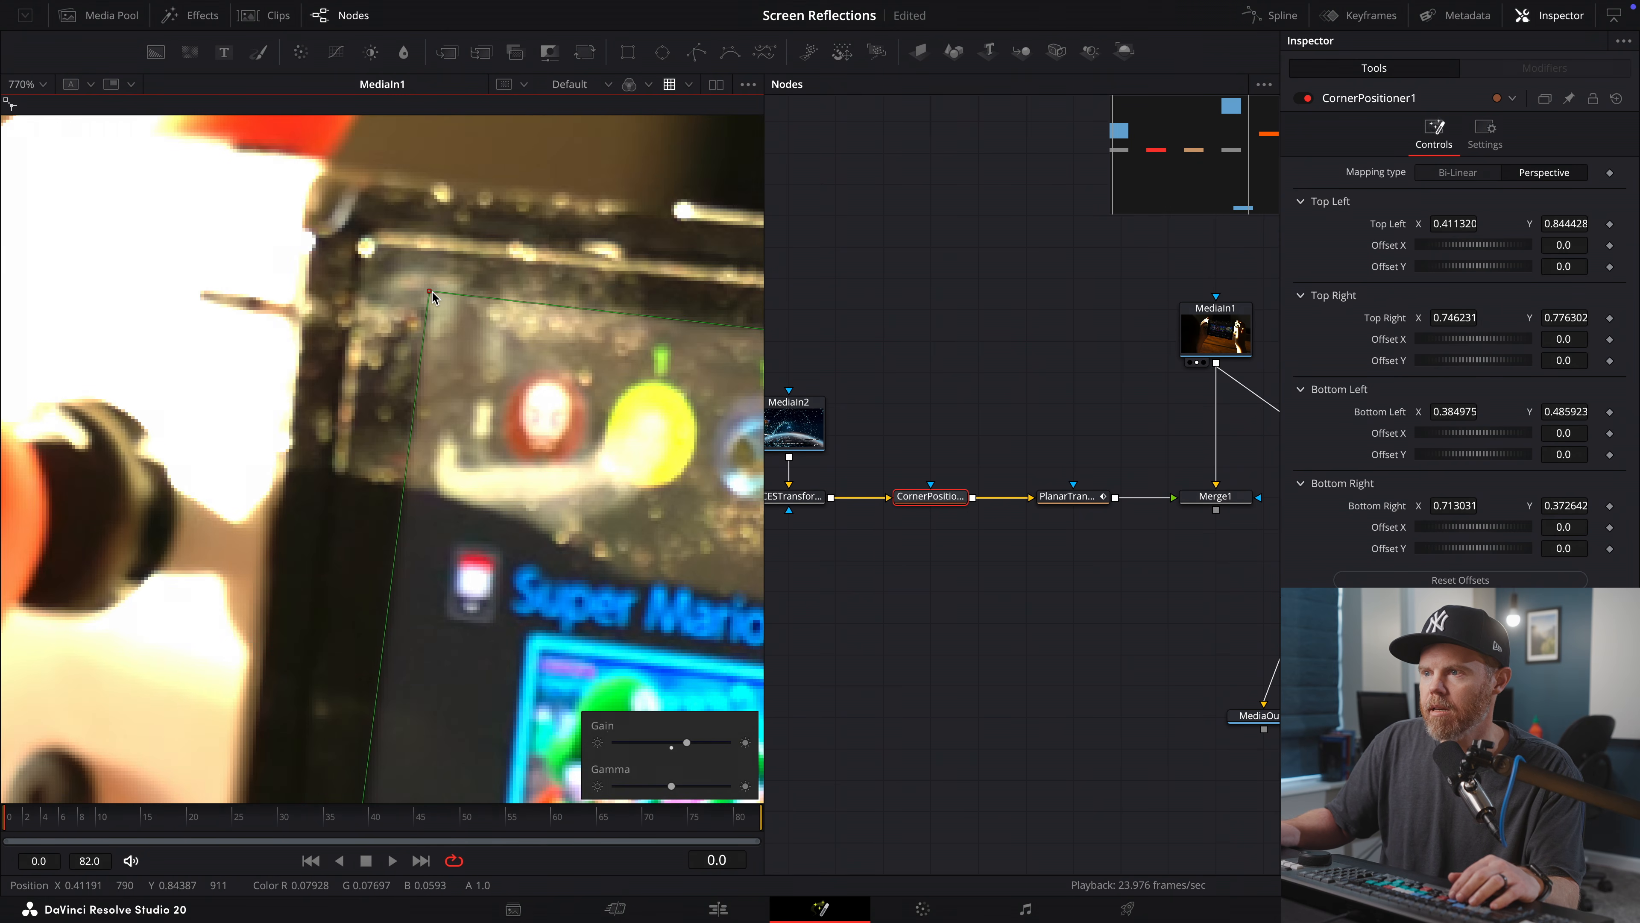
left_click_drag(432, 294, 432, 292)
scroll(432, 292, "down", 9)
scroll(389, 569, "down", 5)
- Align the bottom-left corner point to about X 0.3881, Y 0.4927 and reset the viewer gain
scroll(365, 453, "up", 8)
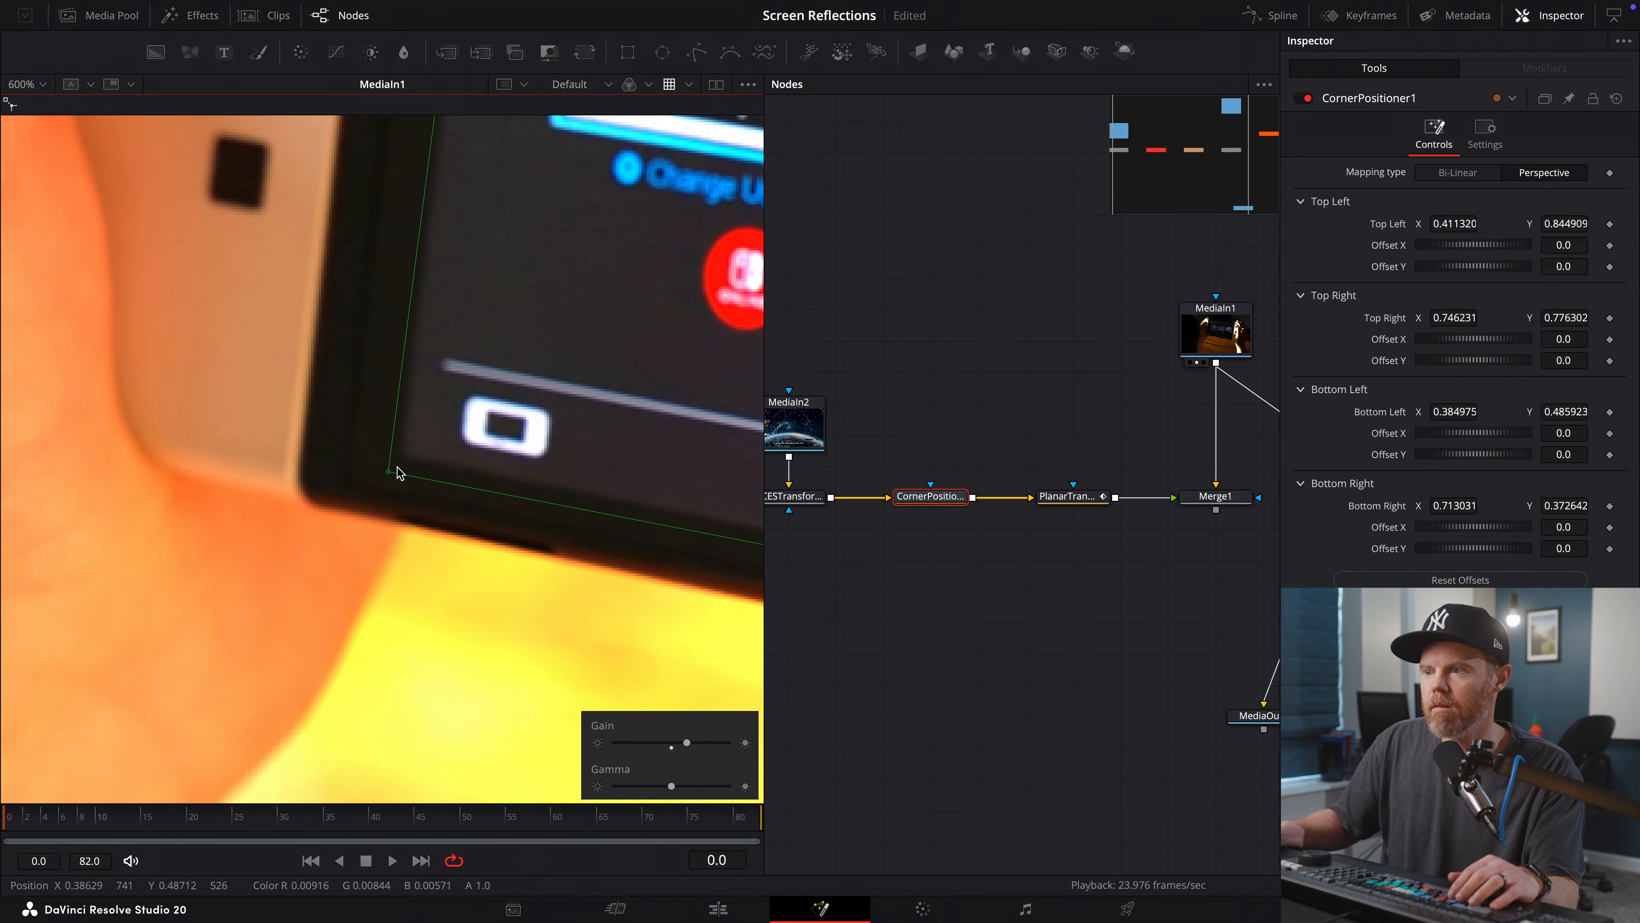
scroll(472, 433, "down", 8)
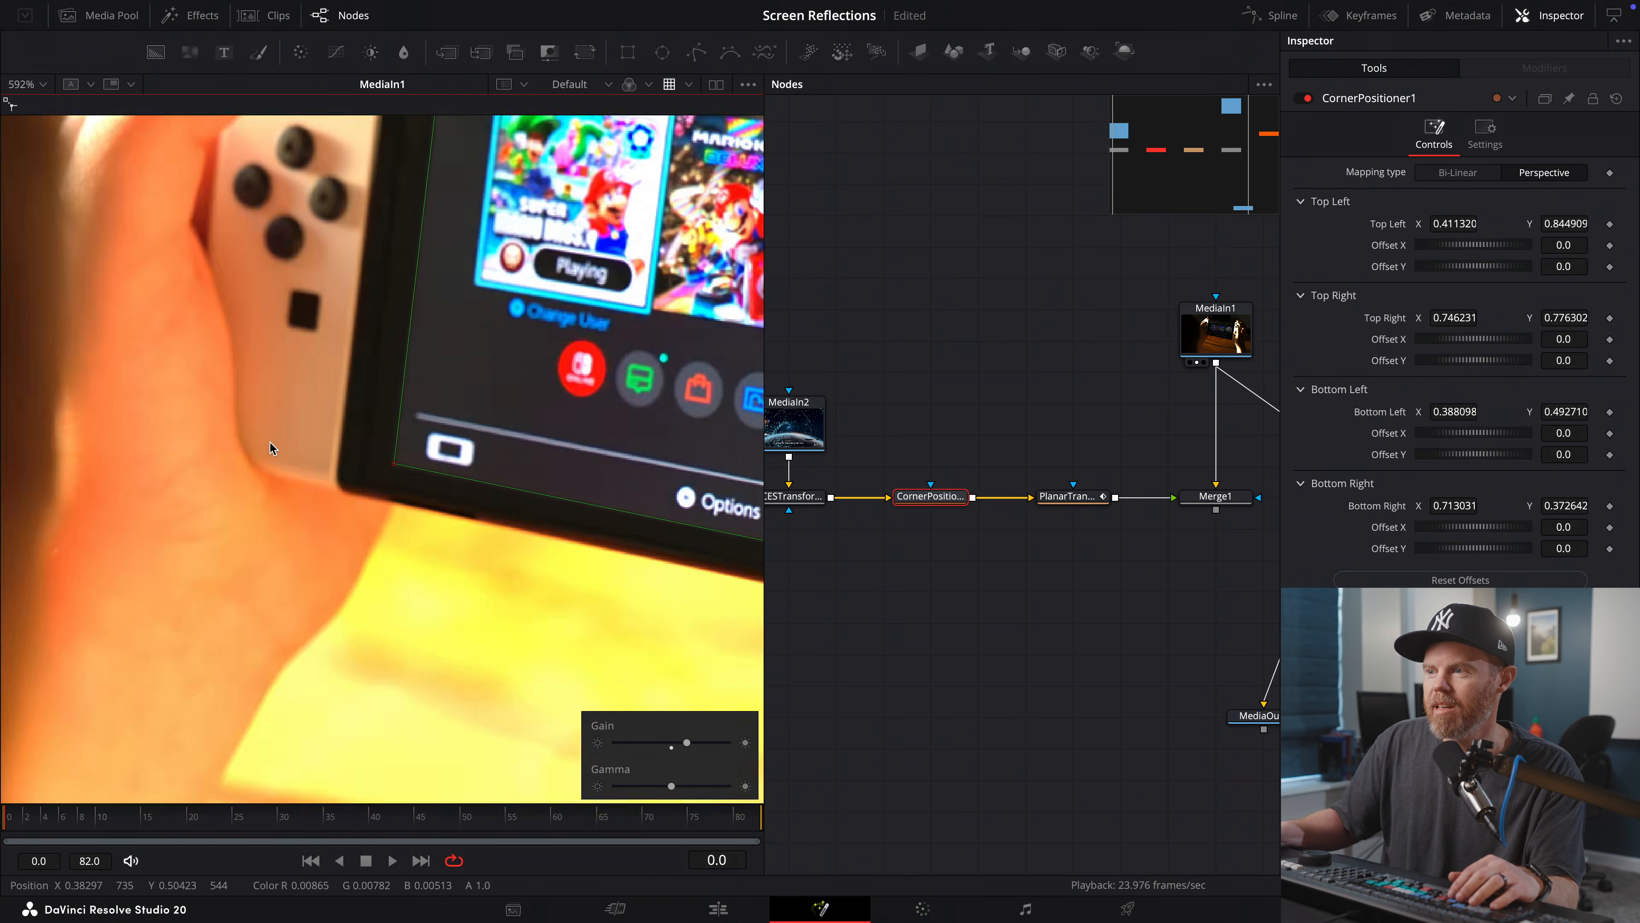
left_click(671, 743)
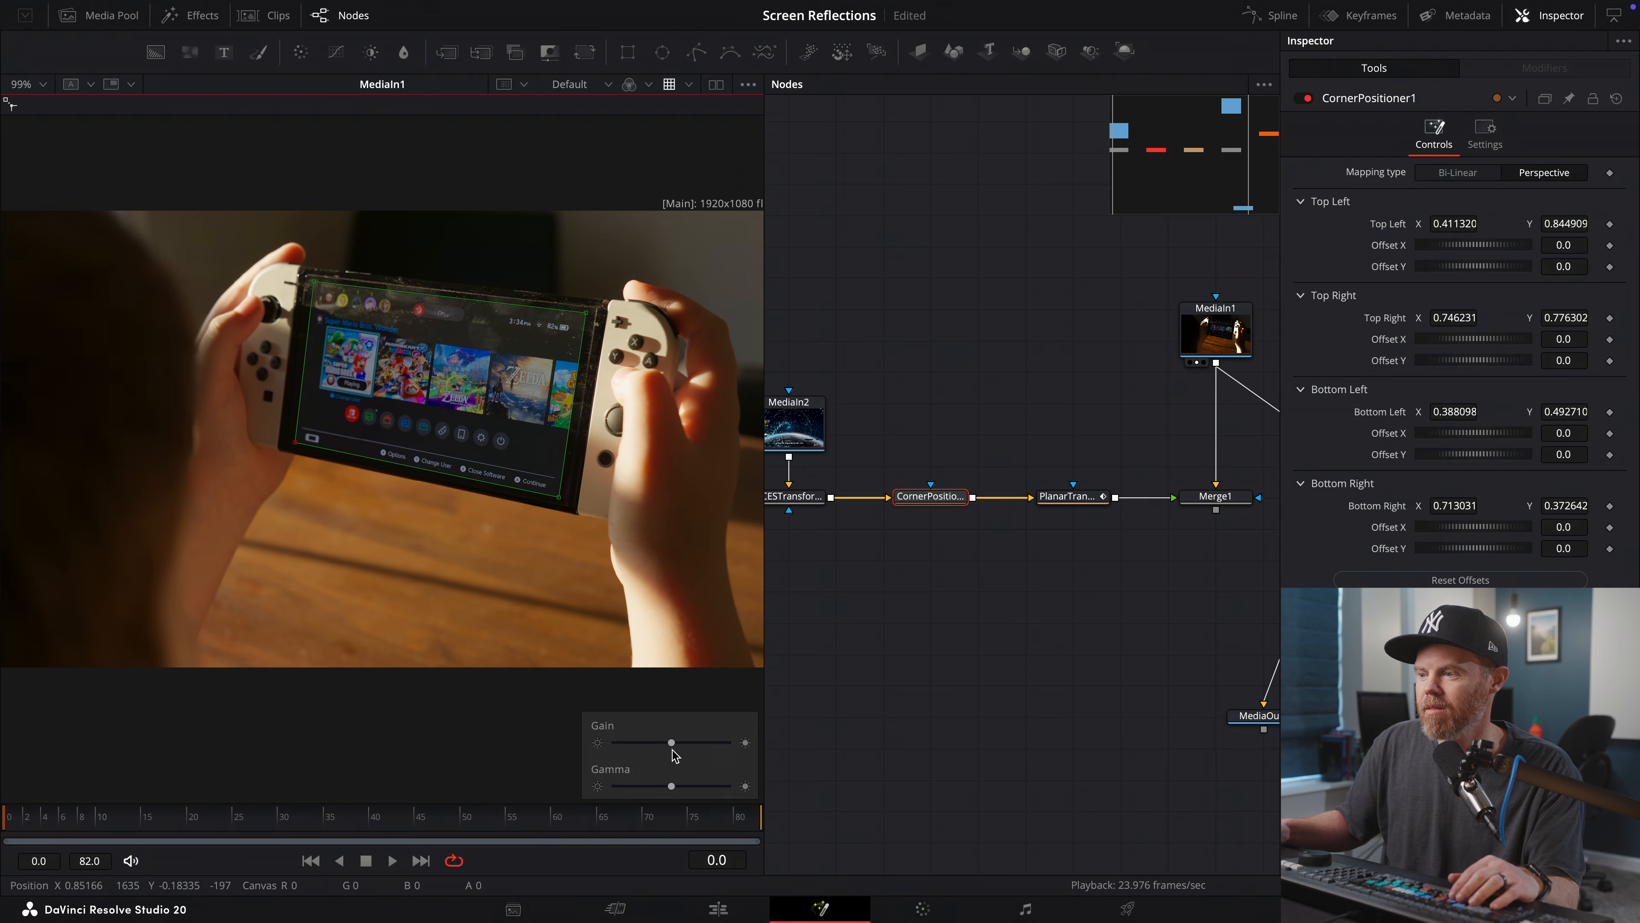
- Play MediaIn1 to compare the Corner Positioner's outline with the console's motion, then stop playback and deselect the node
scroll(627, 417, "up", 1)
key("space")
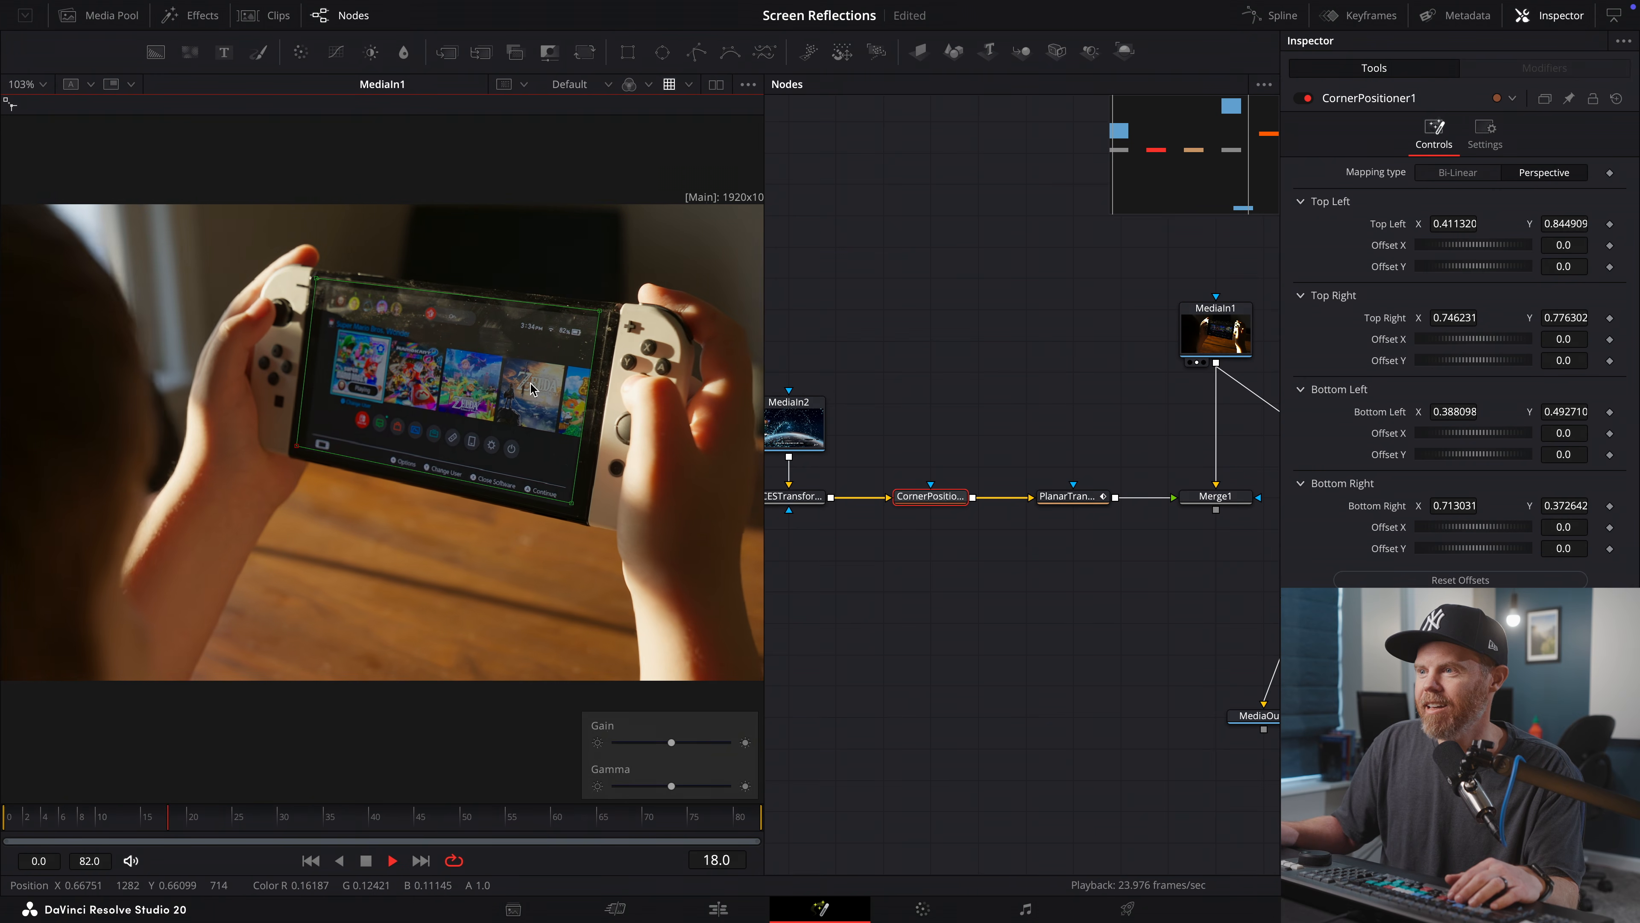
key("space")
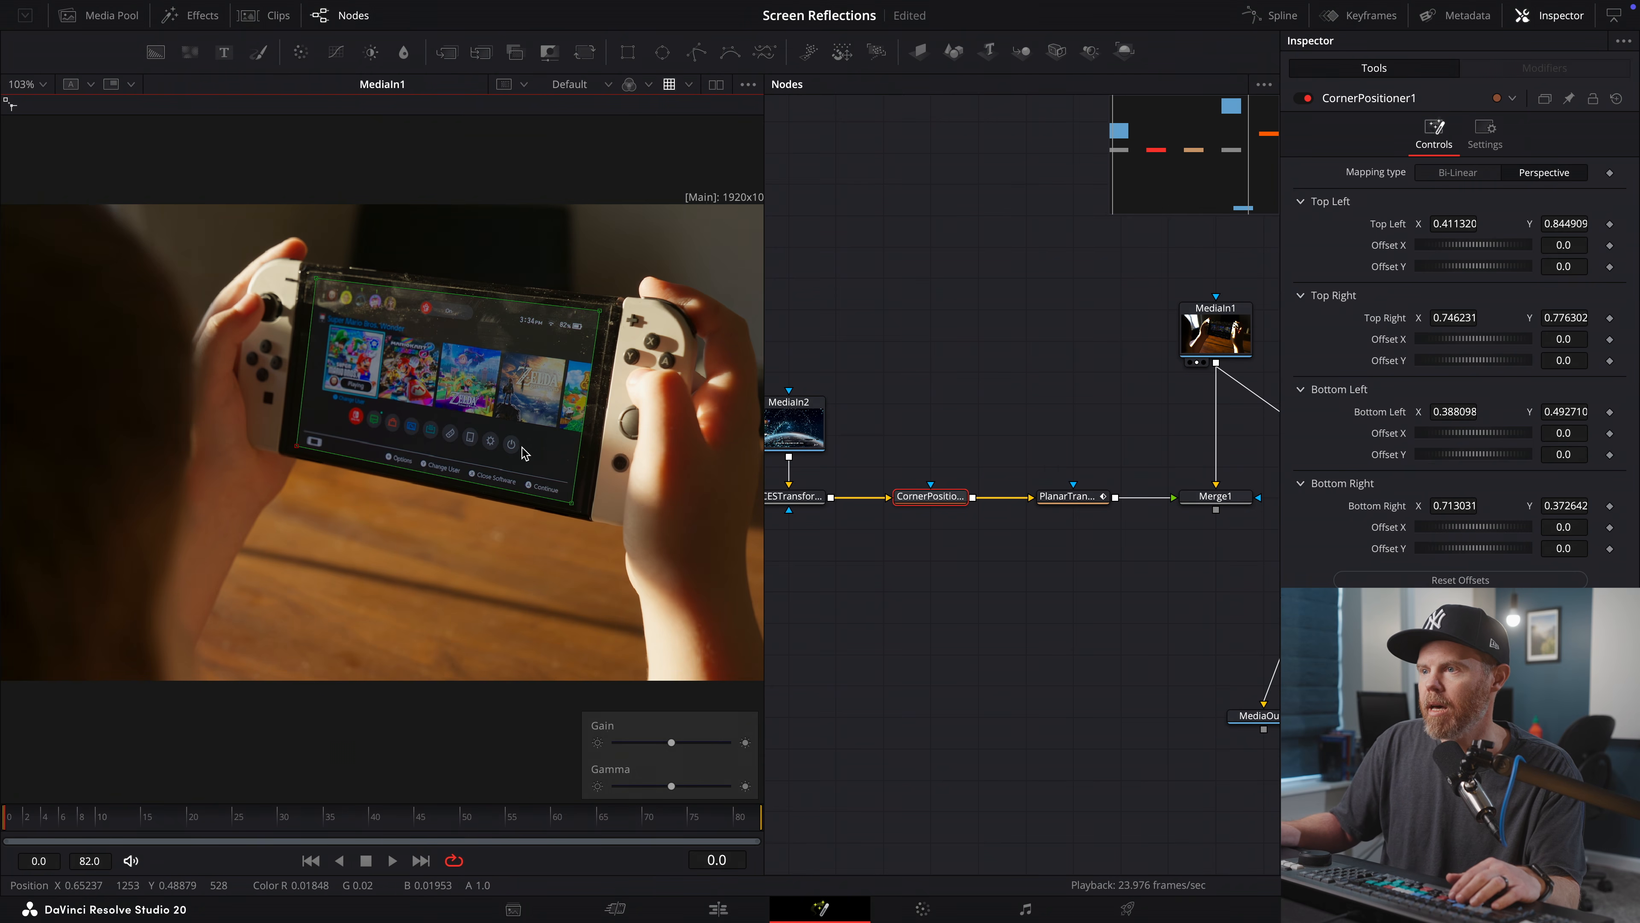
key("space")
key("space")
left_click(1009, 595)
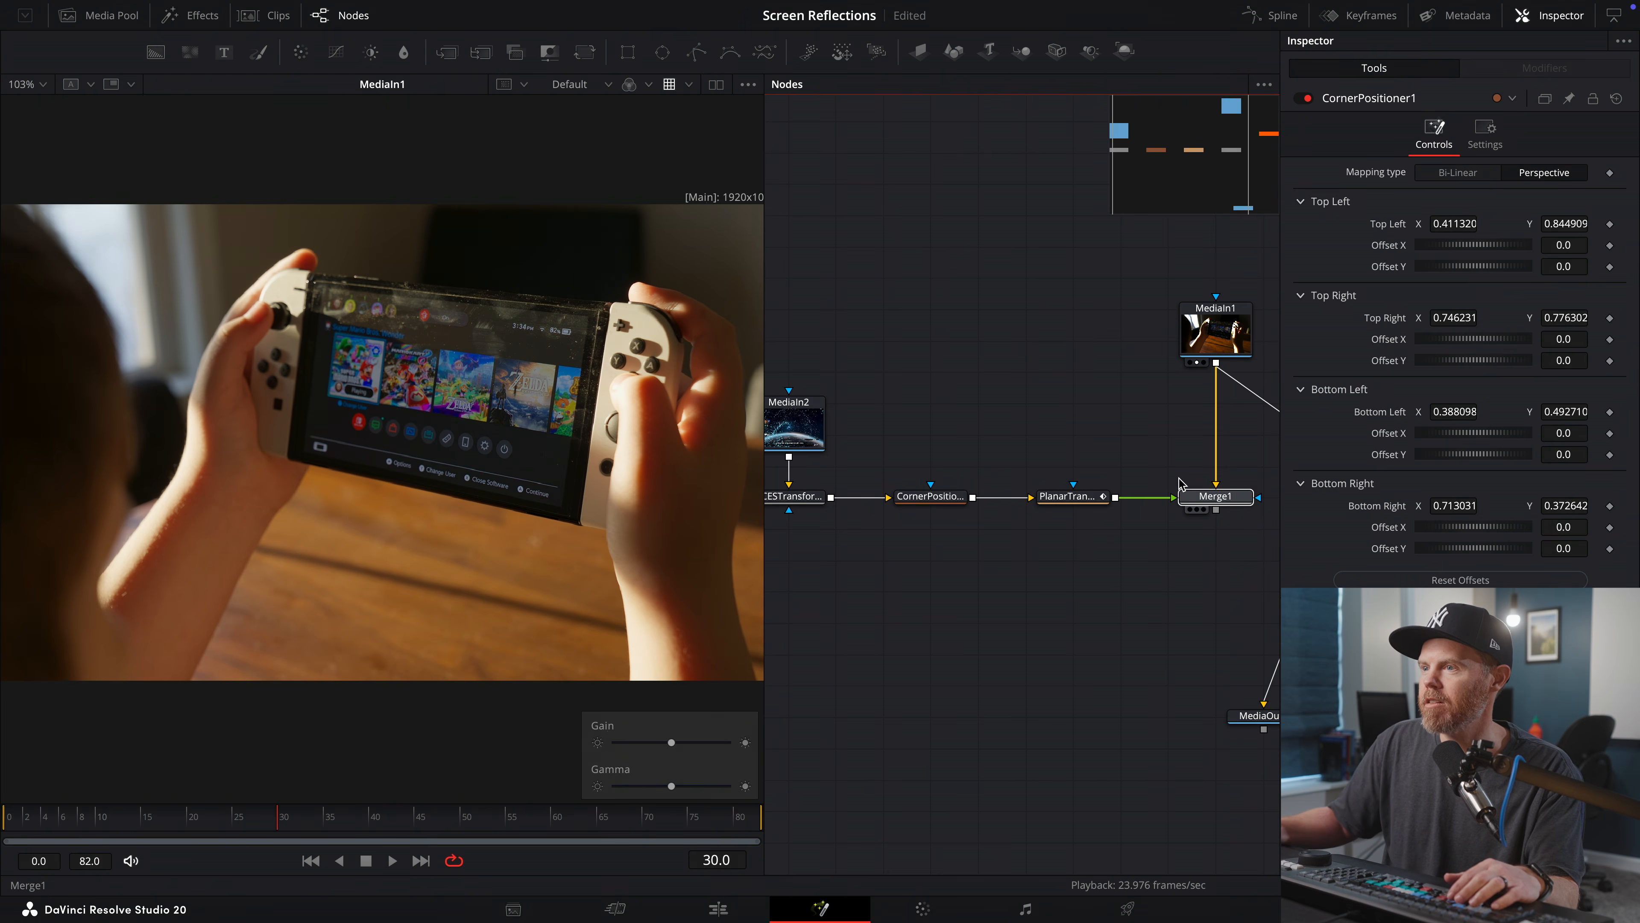
- Show Merge1 in the viewer and play the composite to examine how the Tetris insert sits on the console screen
key("1")
left_click(1223, 505)
key("space")
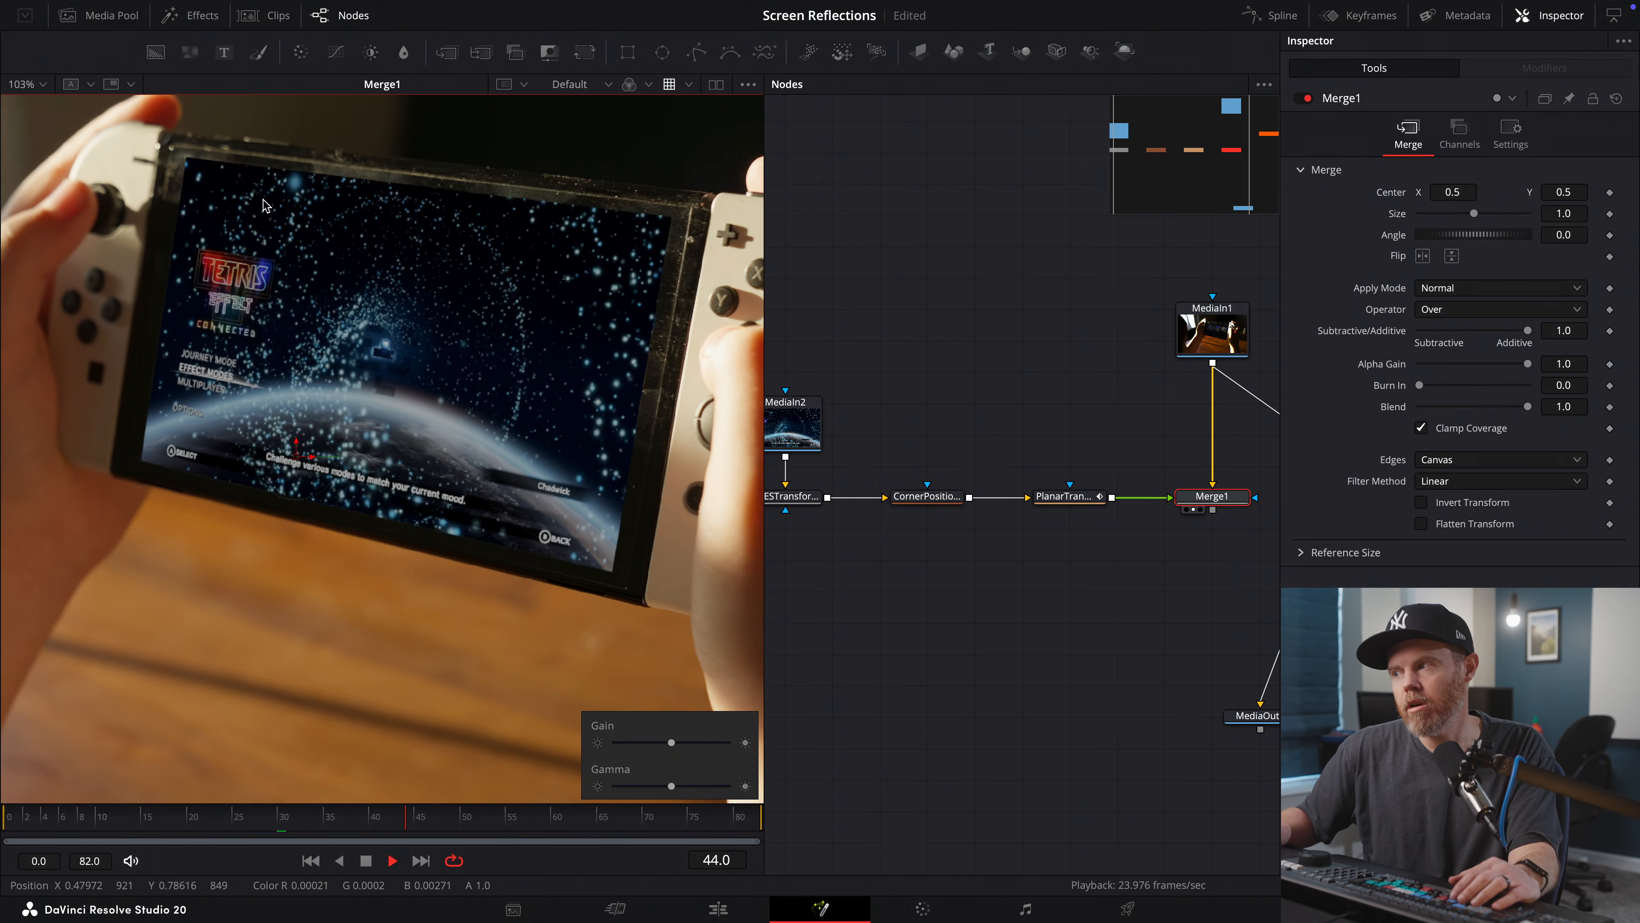
key("space")
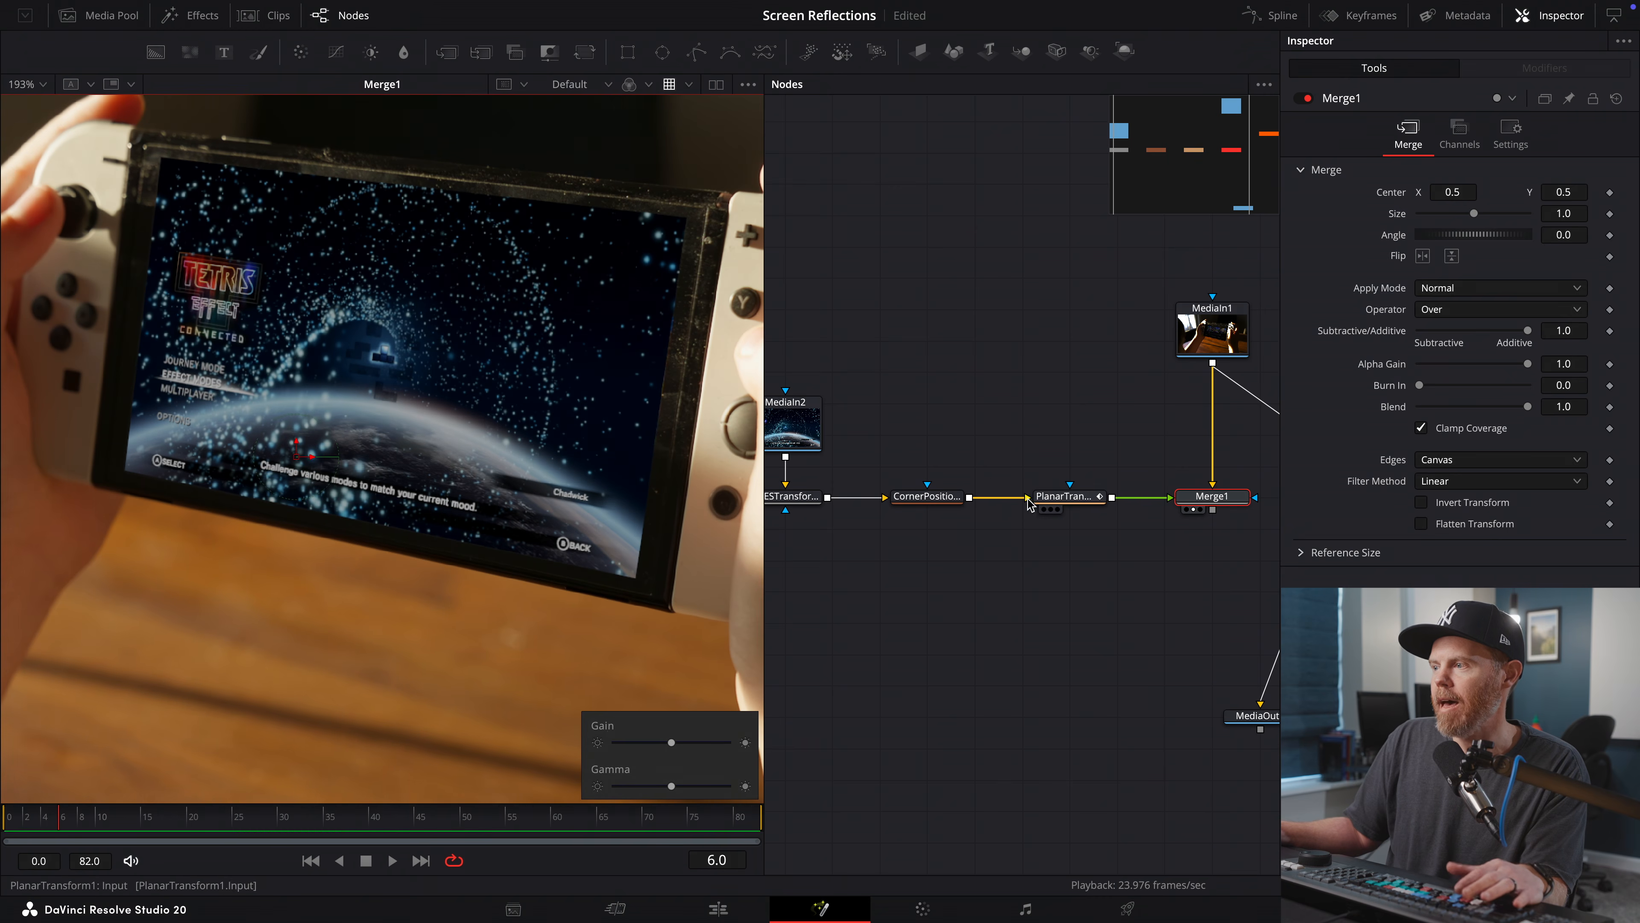
- Select PlanarTransform1 and play its output on its own in the viewer to examine the tracked Tetris insert
left_click(1066, 496)
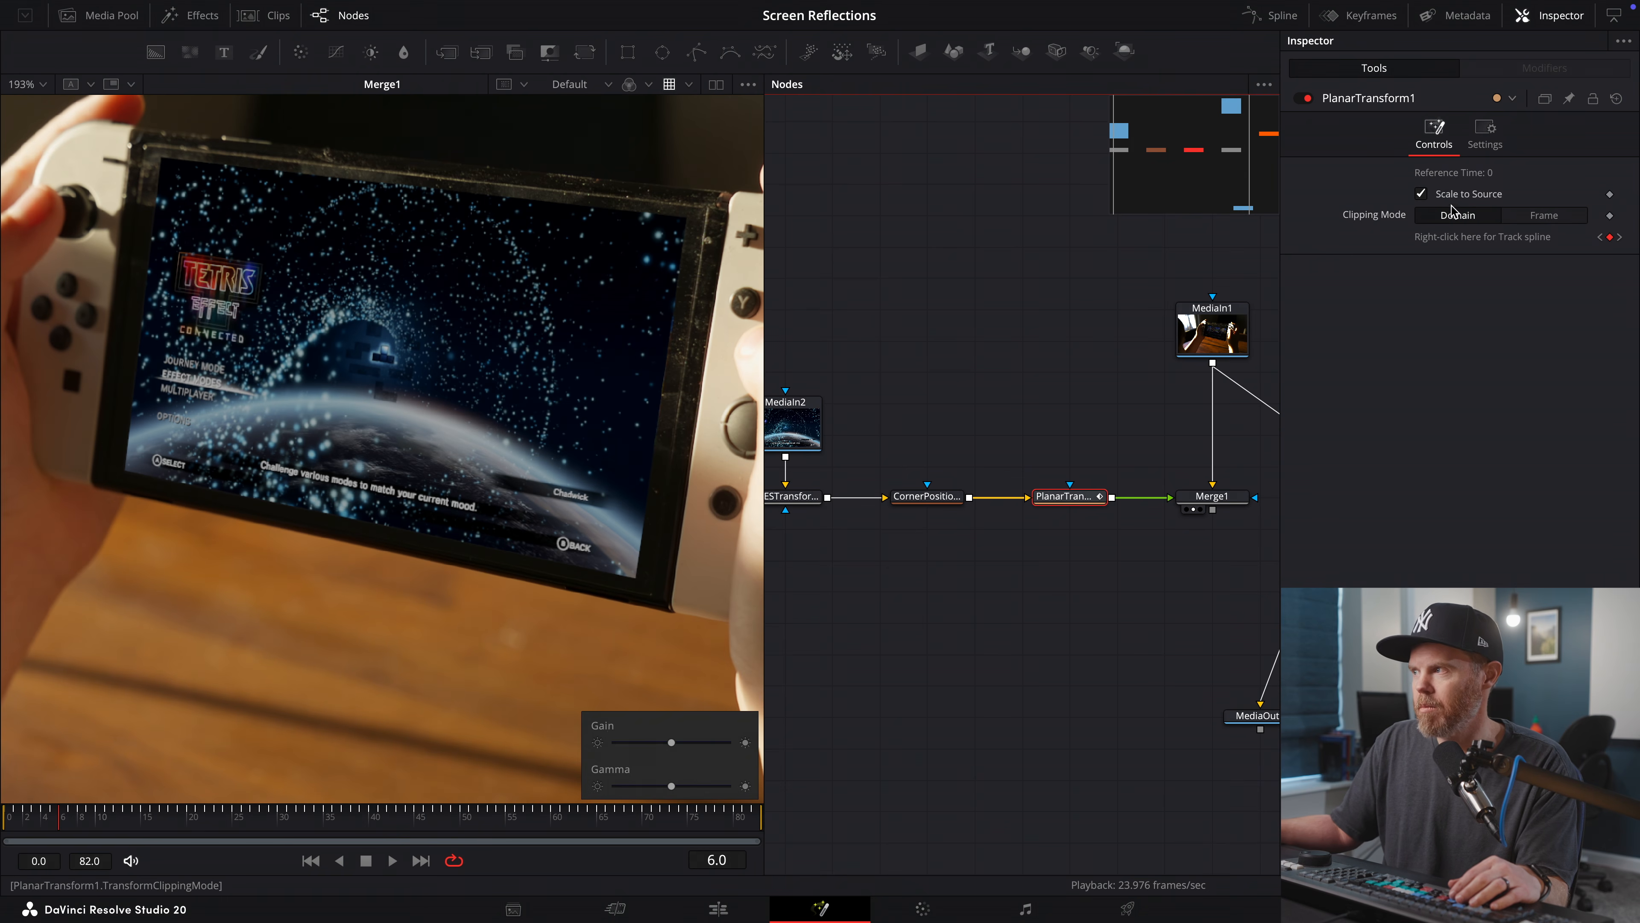
key("space")
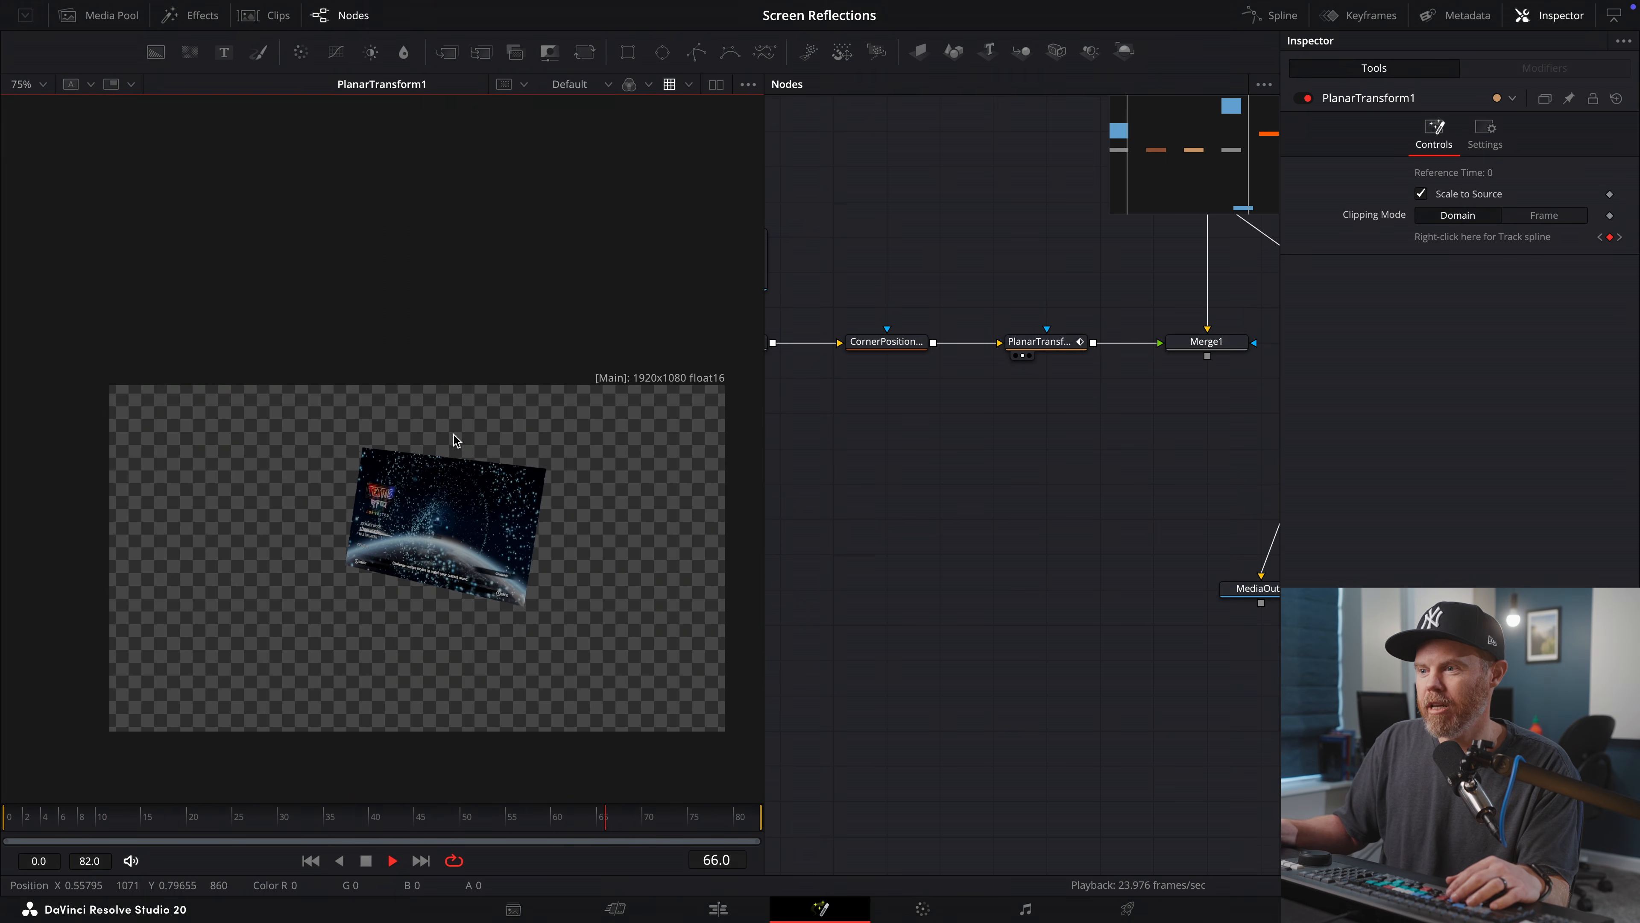
scroll(498, 488, "up", 5)
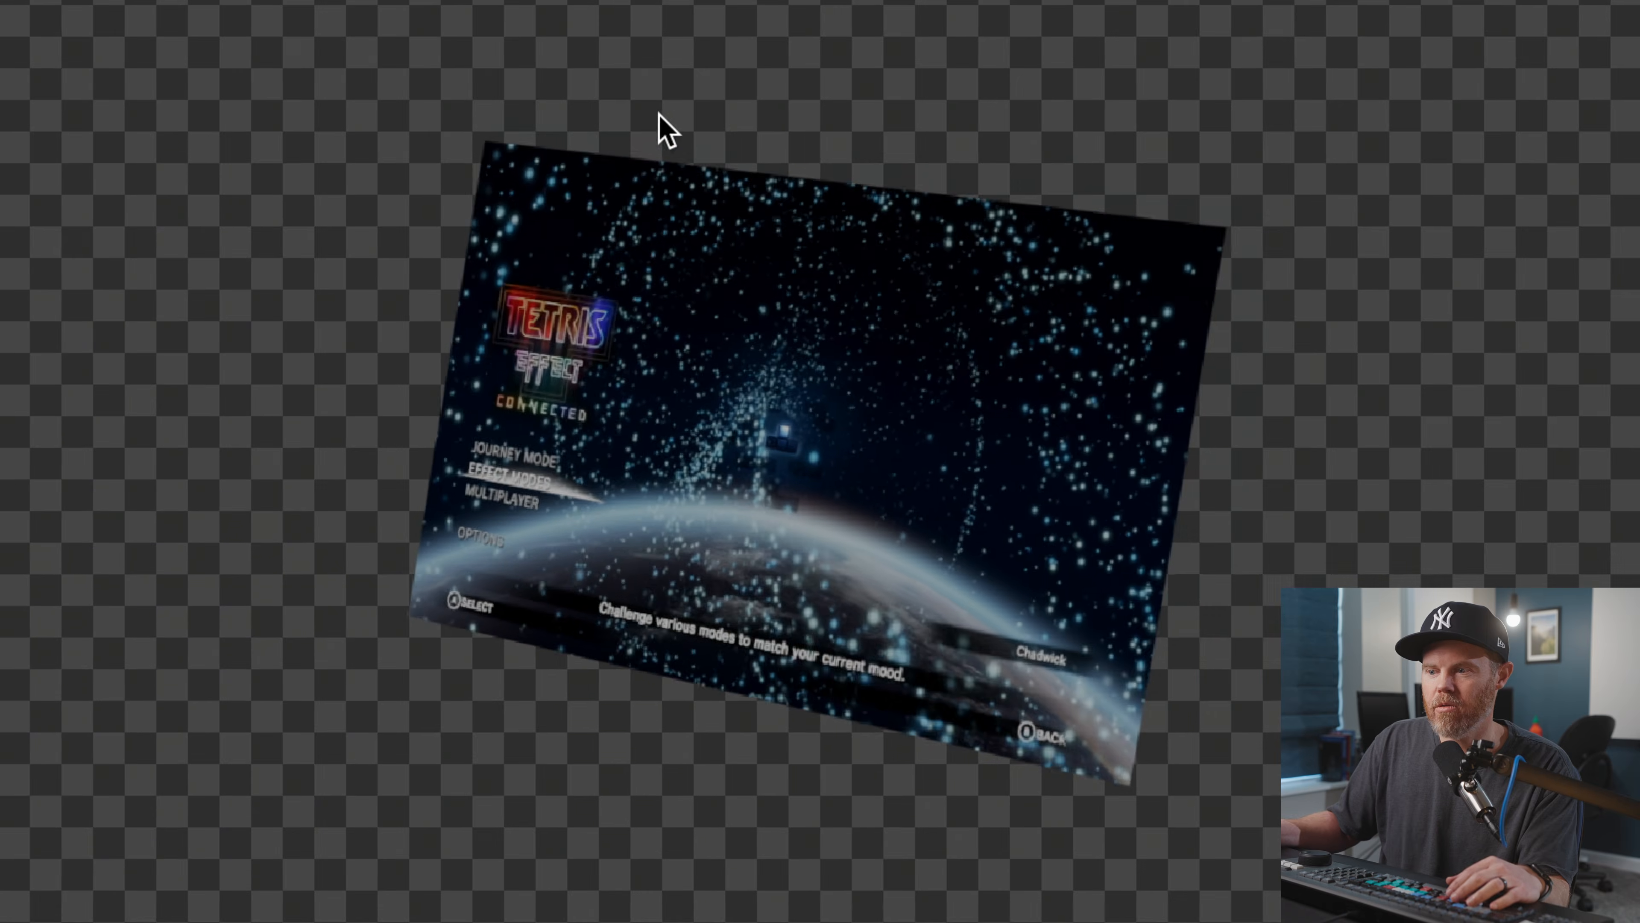
key("a")
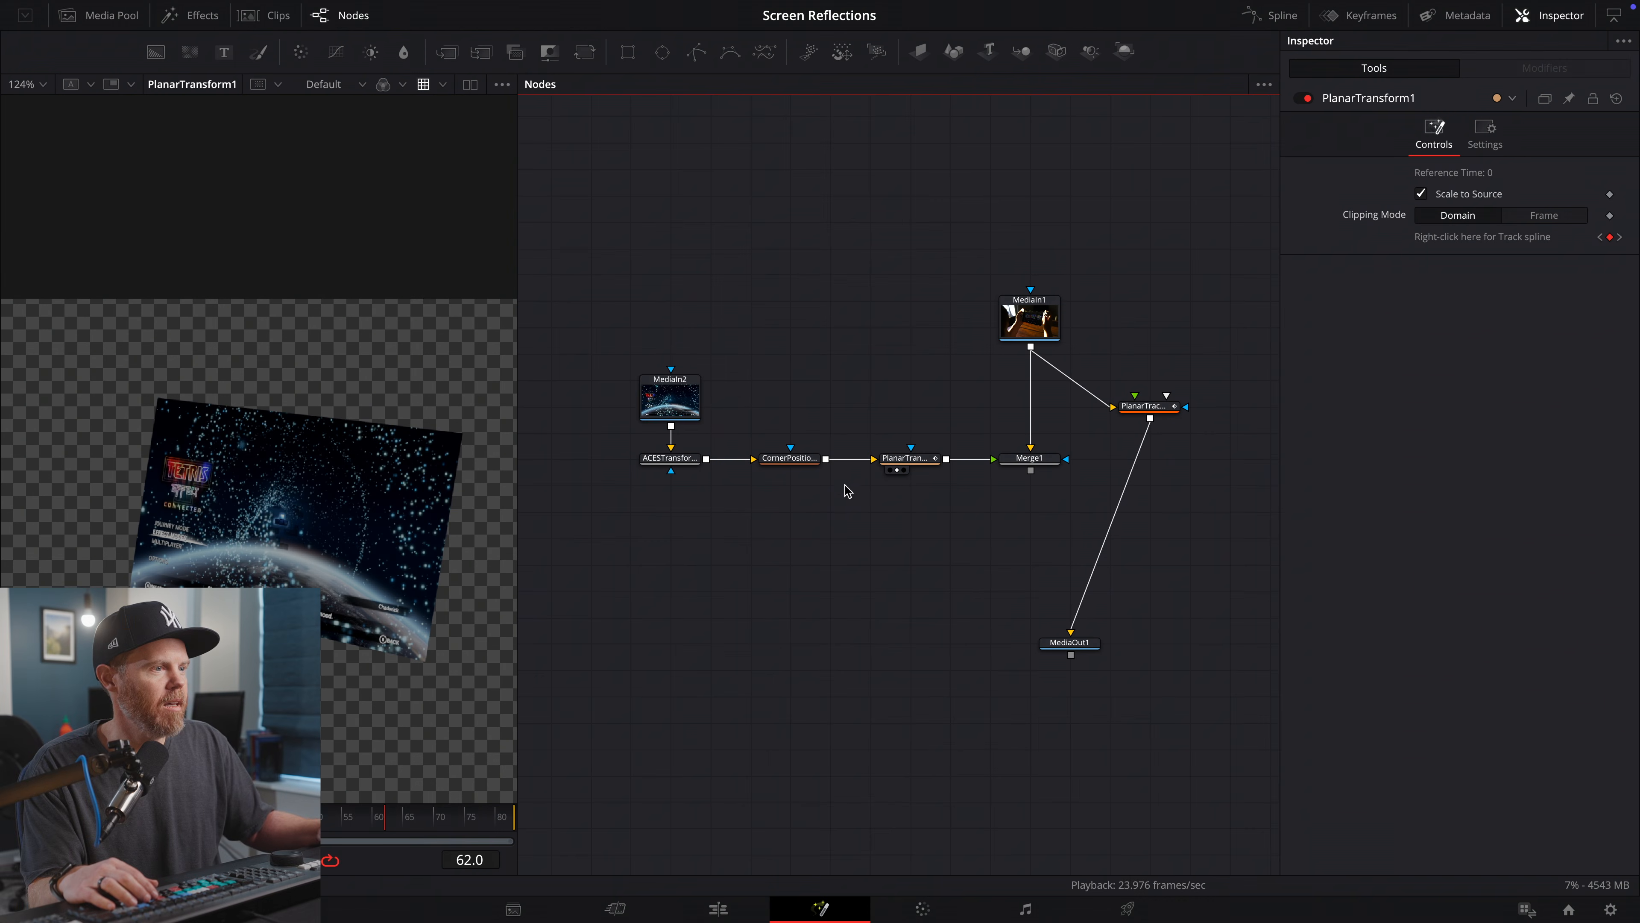
- Arrange MediaIn2, ACESTransform1, CornerPositioner1 and PlanarTransform1 in a vertical chain beside Merge1 and show MediaIn1 in a widened viewer
left_click_drag(646, 397, 728, 317)
left_click_drag(672, 457, 752, 407)
left_click_drag(798, 459, 759, 458)
left_click_drag(904, 458, 751, 540)
scroll(835, 315, "down", 1)
left_click_drag(1037, 410, 1141, 546)
scroll(968, 396, "down", 2)
left_click(1047, 220)
left_click_drag(520, 481, 718, 478)
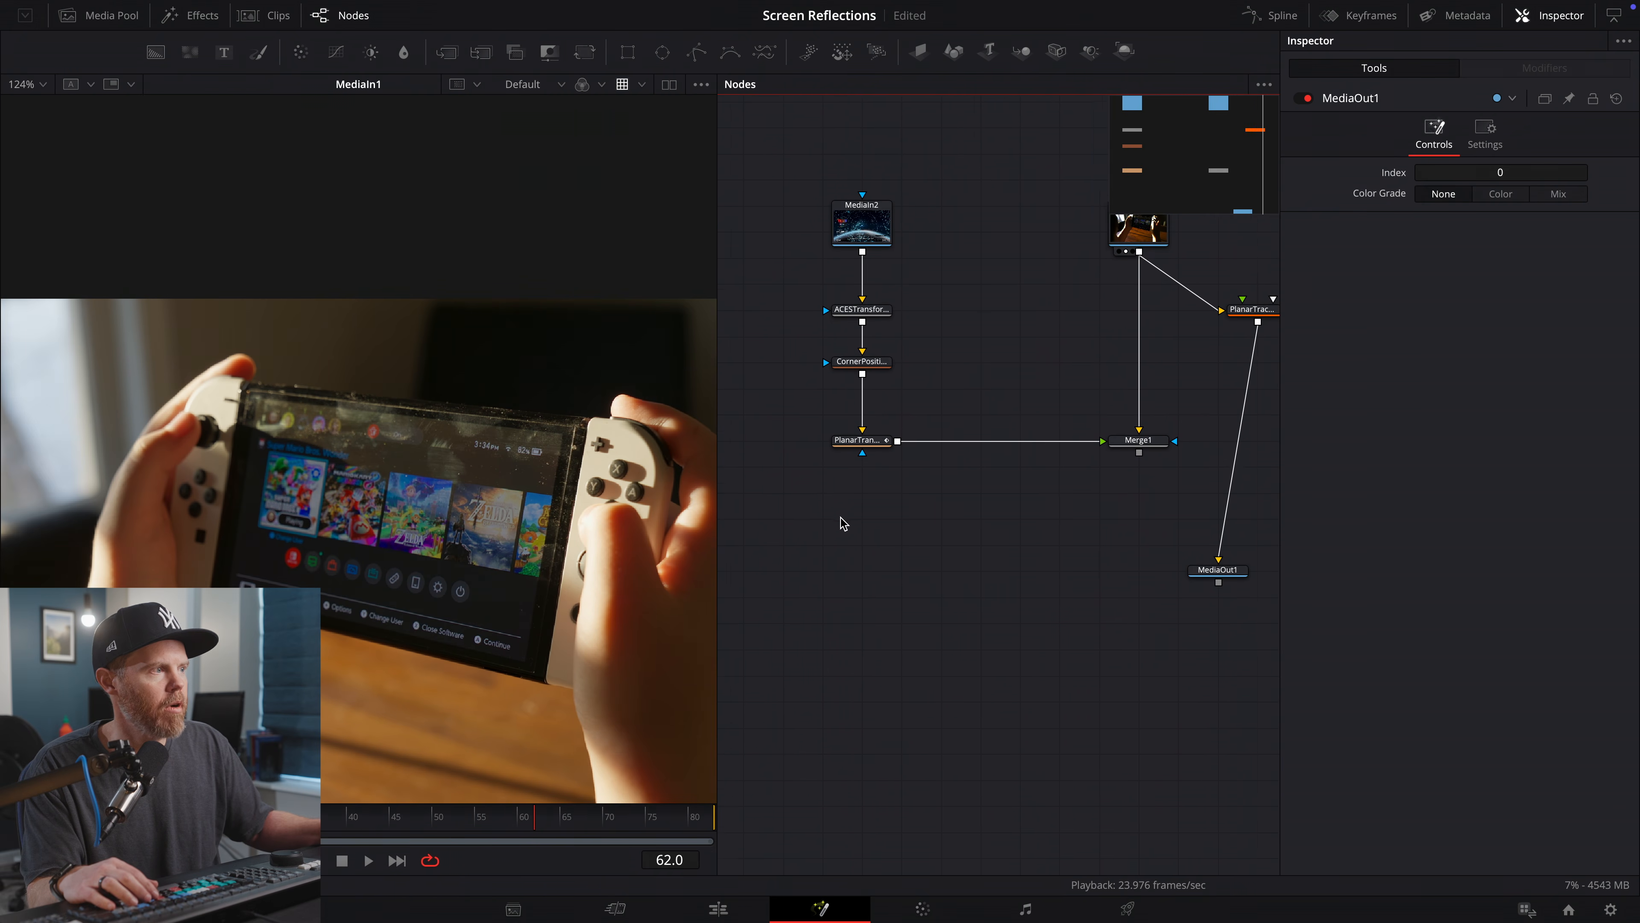
- Add a Background node beside MediaIn2 and show it fitted in the viewer
left_click_drag(844, 519, 834, 543)
left_click_drag(155, 52, 809, 564)
left_click_drag(935, 528, 1026, 557)
left_click_drag(919, 600, 799, 262)
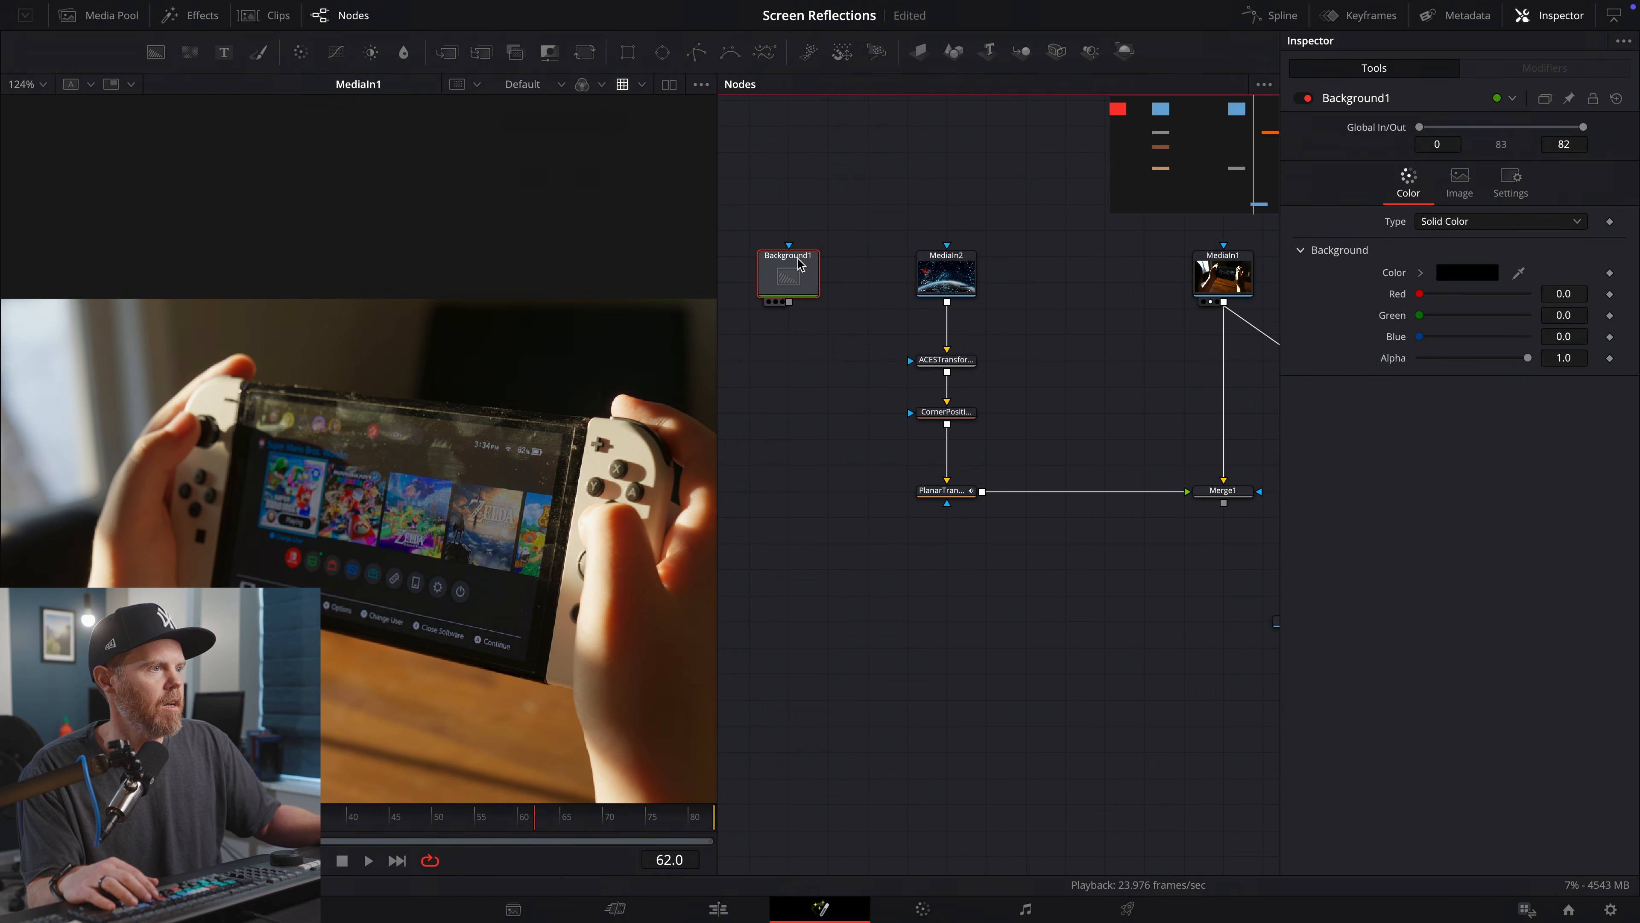
key("2")
scroll(498, 356, "down", 3)
scroll(498, 355, "down", 4)
key("super+f")
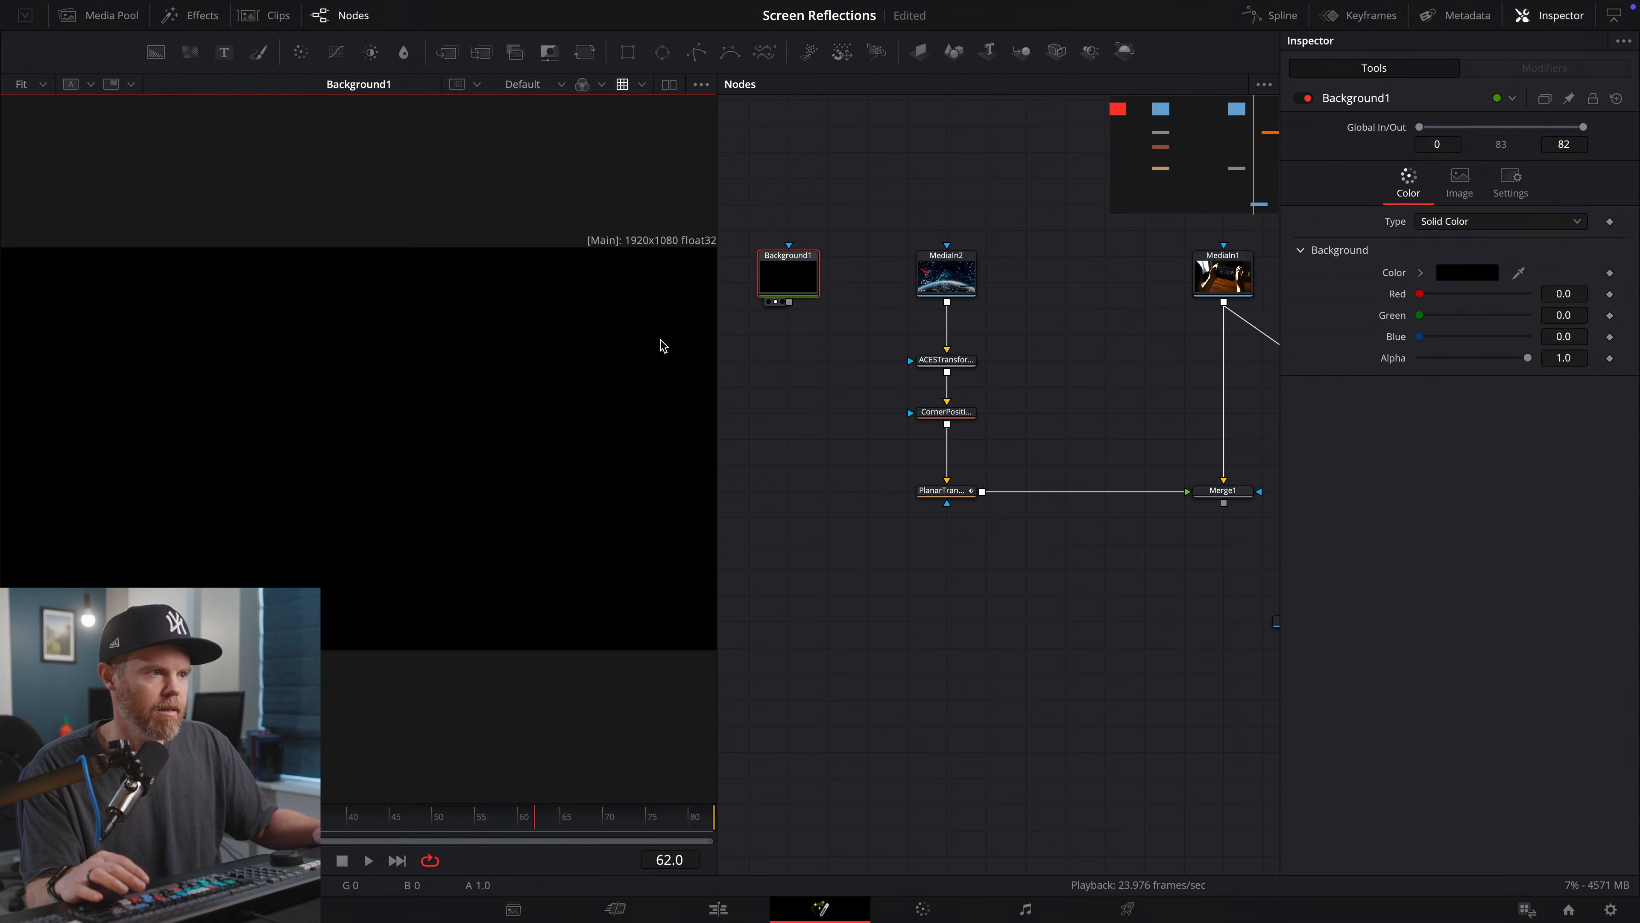
- Set Background1's type to Four Corner and its top-left colour to a grey with value 0.323
left_click(1437, 222)
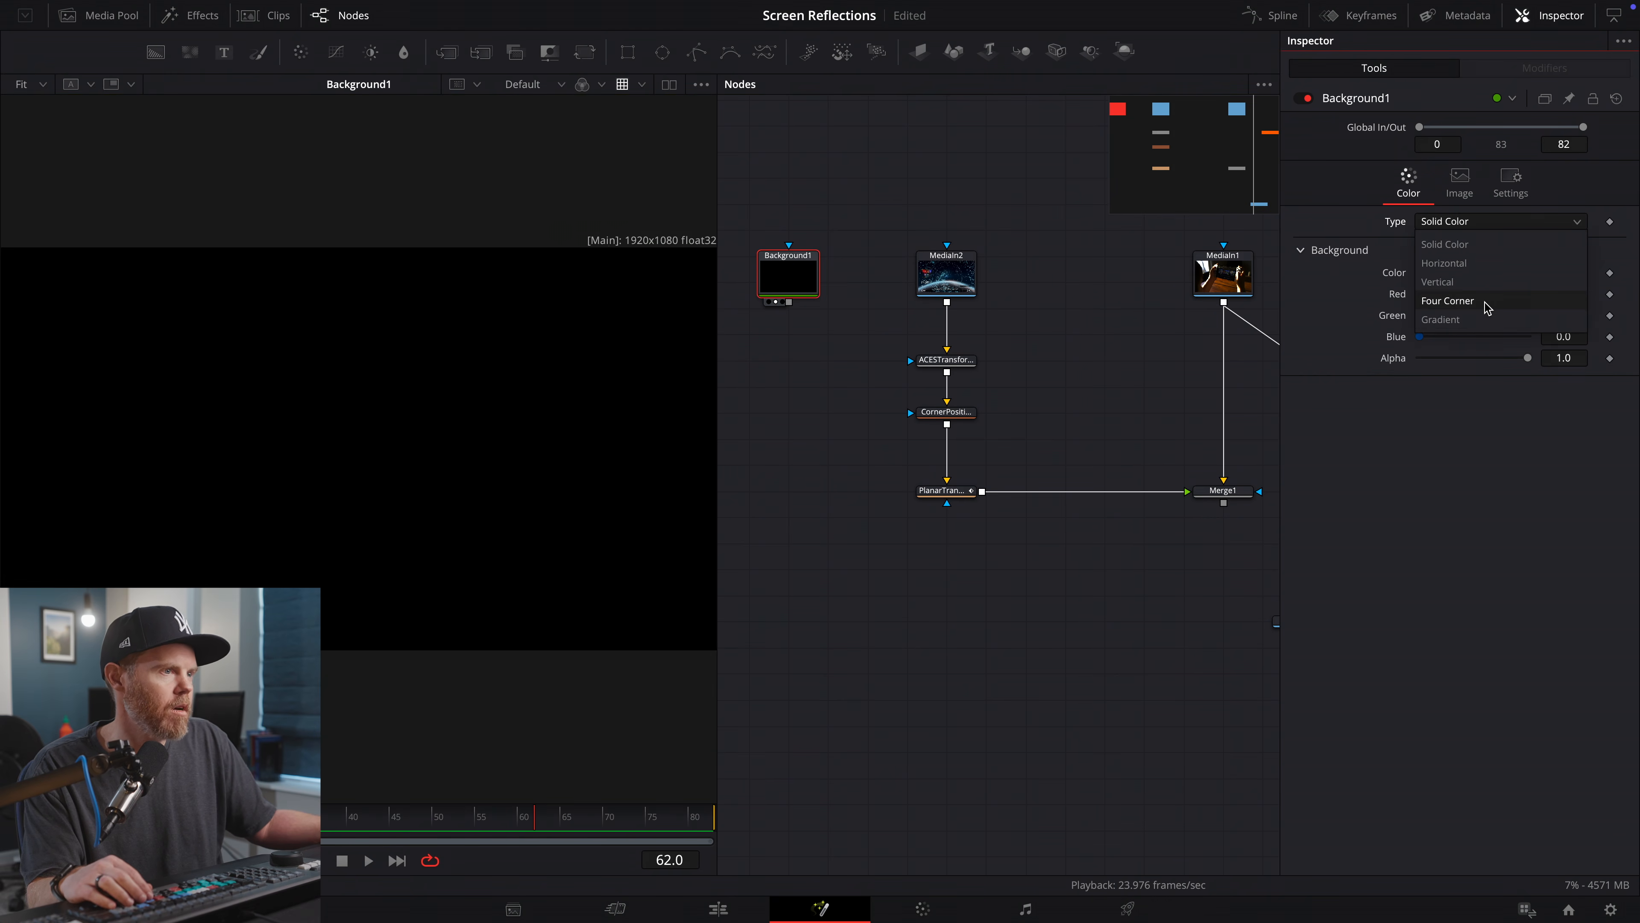
left_click(1448, 300)
mouse_move(565, 364)
left_mouse_down()
mouse_move(522, 345)
mouse_move(537, 363)
left_mouse_up()
scroll(509, 346, "down", 2)
scroll(538, 363, "up", 1)
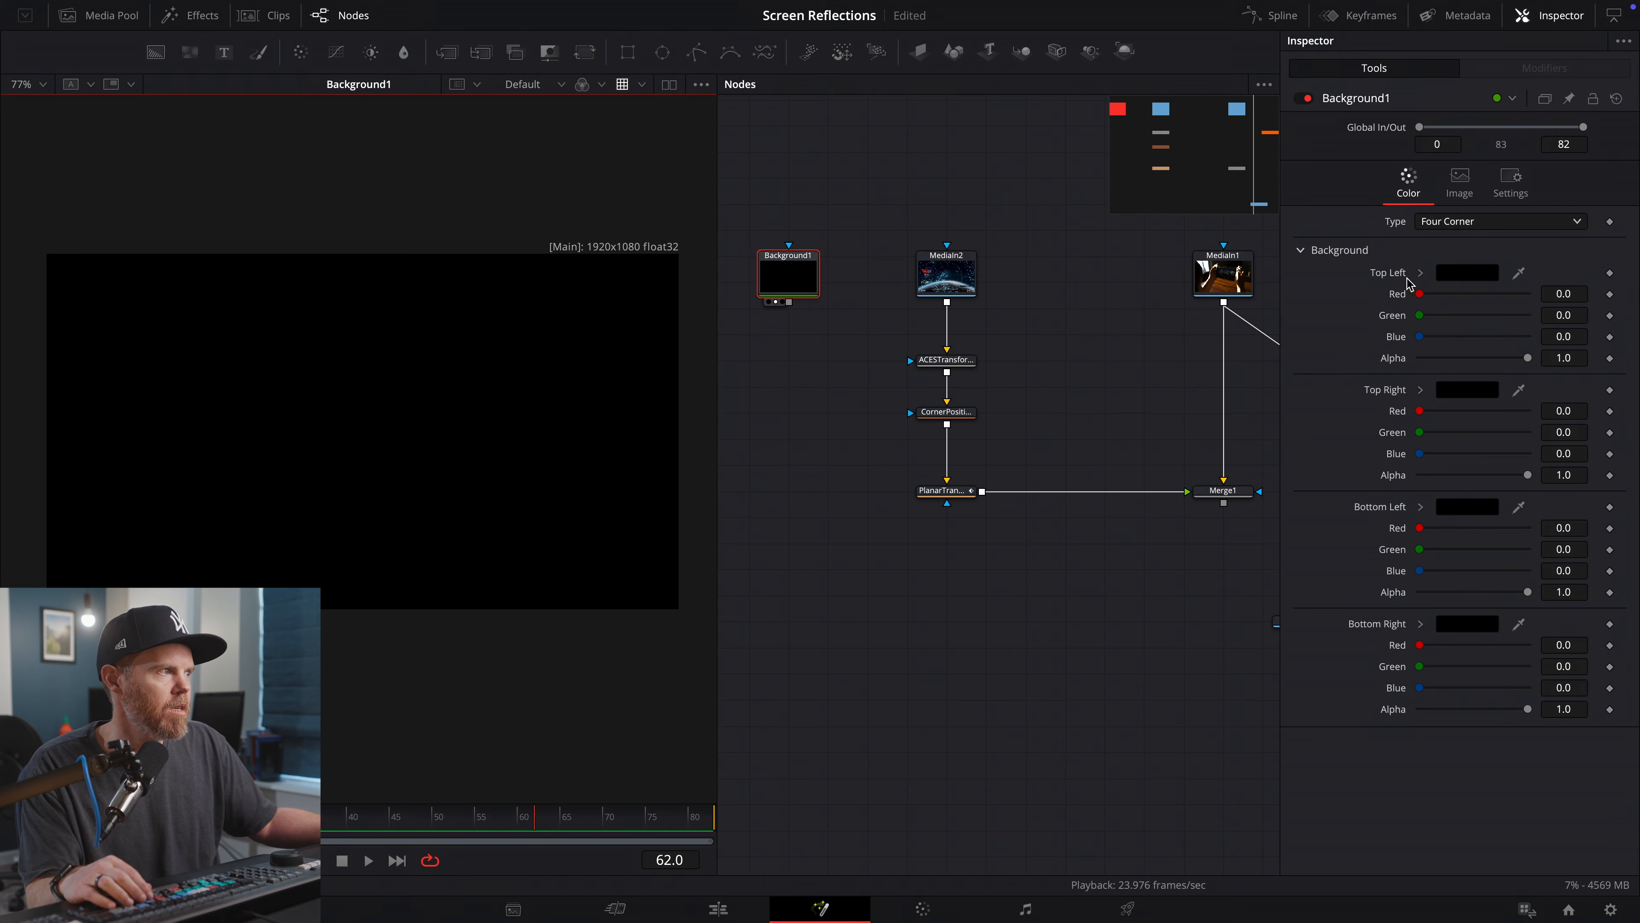
left_click(1420, 273)
left_click_drag(1429, 365, 1370, 363)
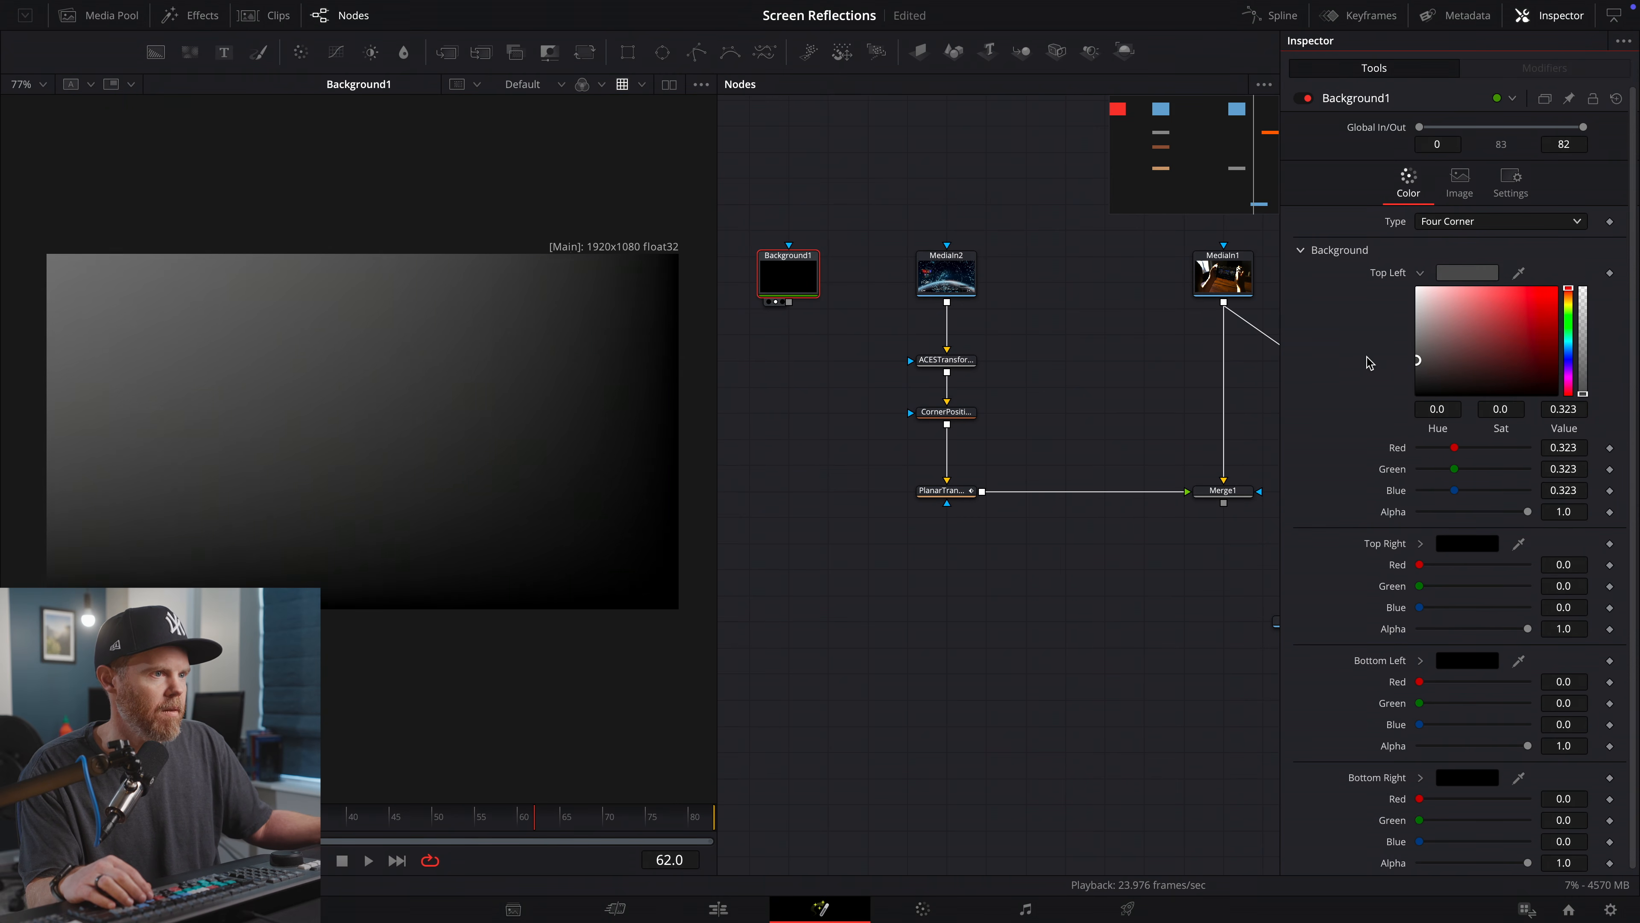
- Set Background1's top-right colour to a grey with value 0.205 and its bottom-left colour to a grey with value 0.165
left_click(1420, 545)
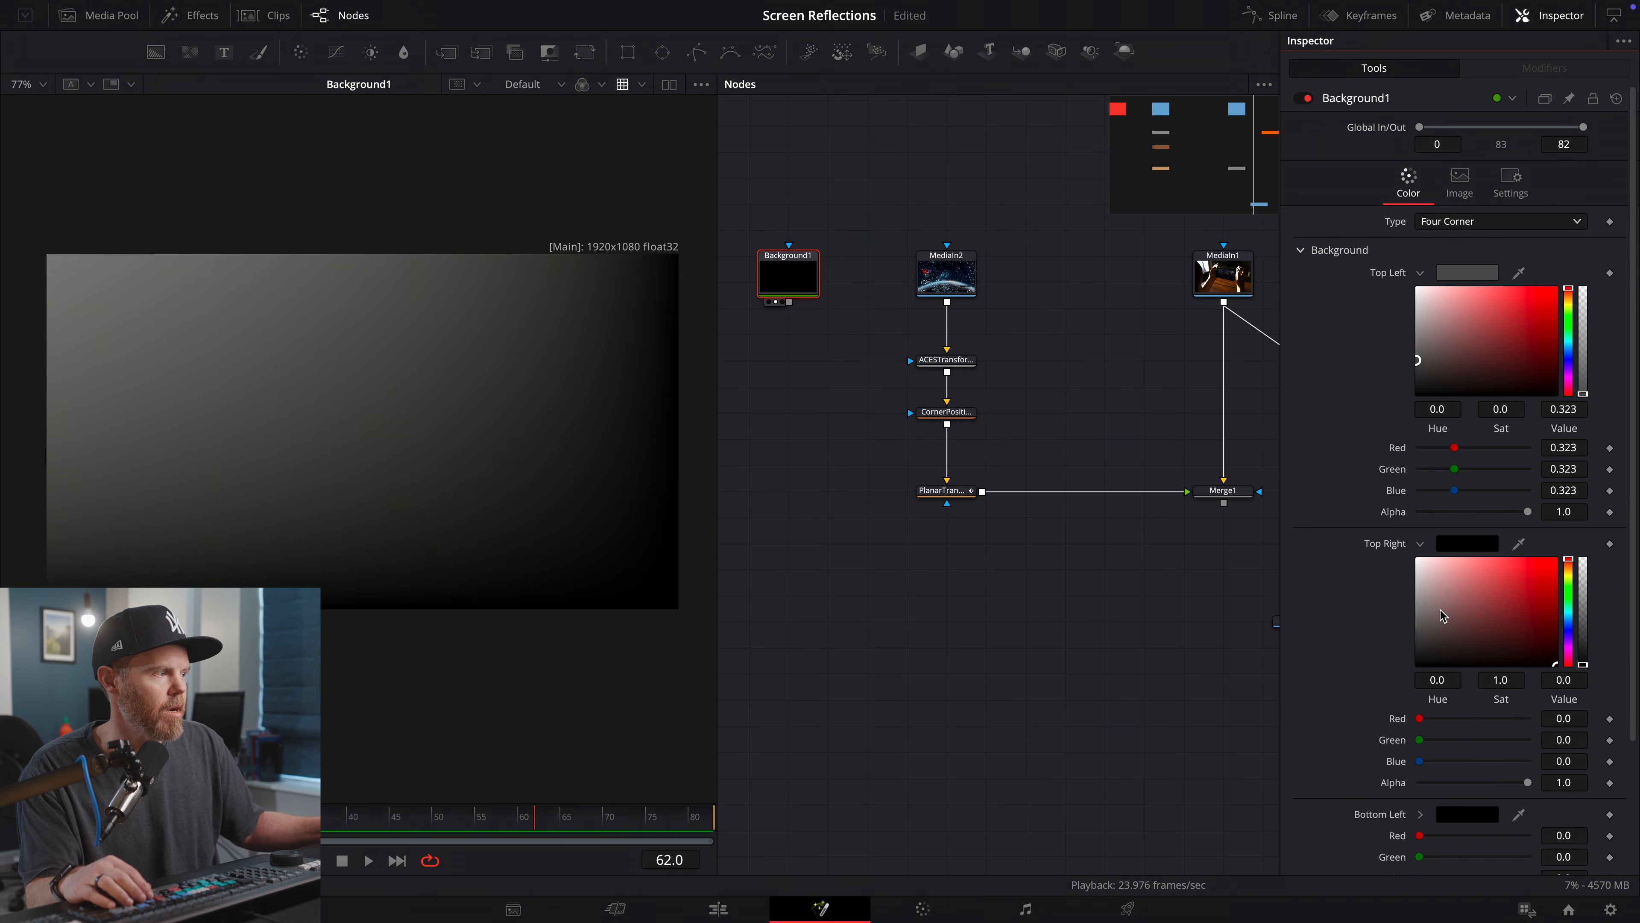
left_click_drag(1441, 615, 1388, 654)
left_click(1420, 814)
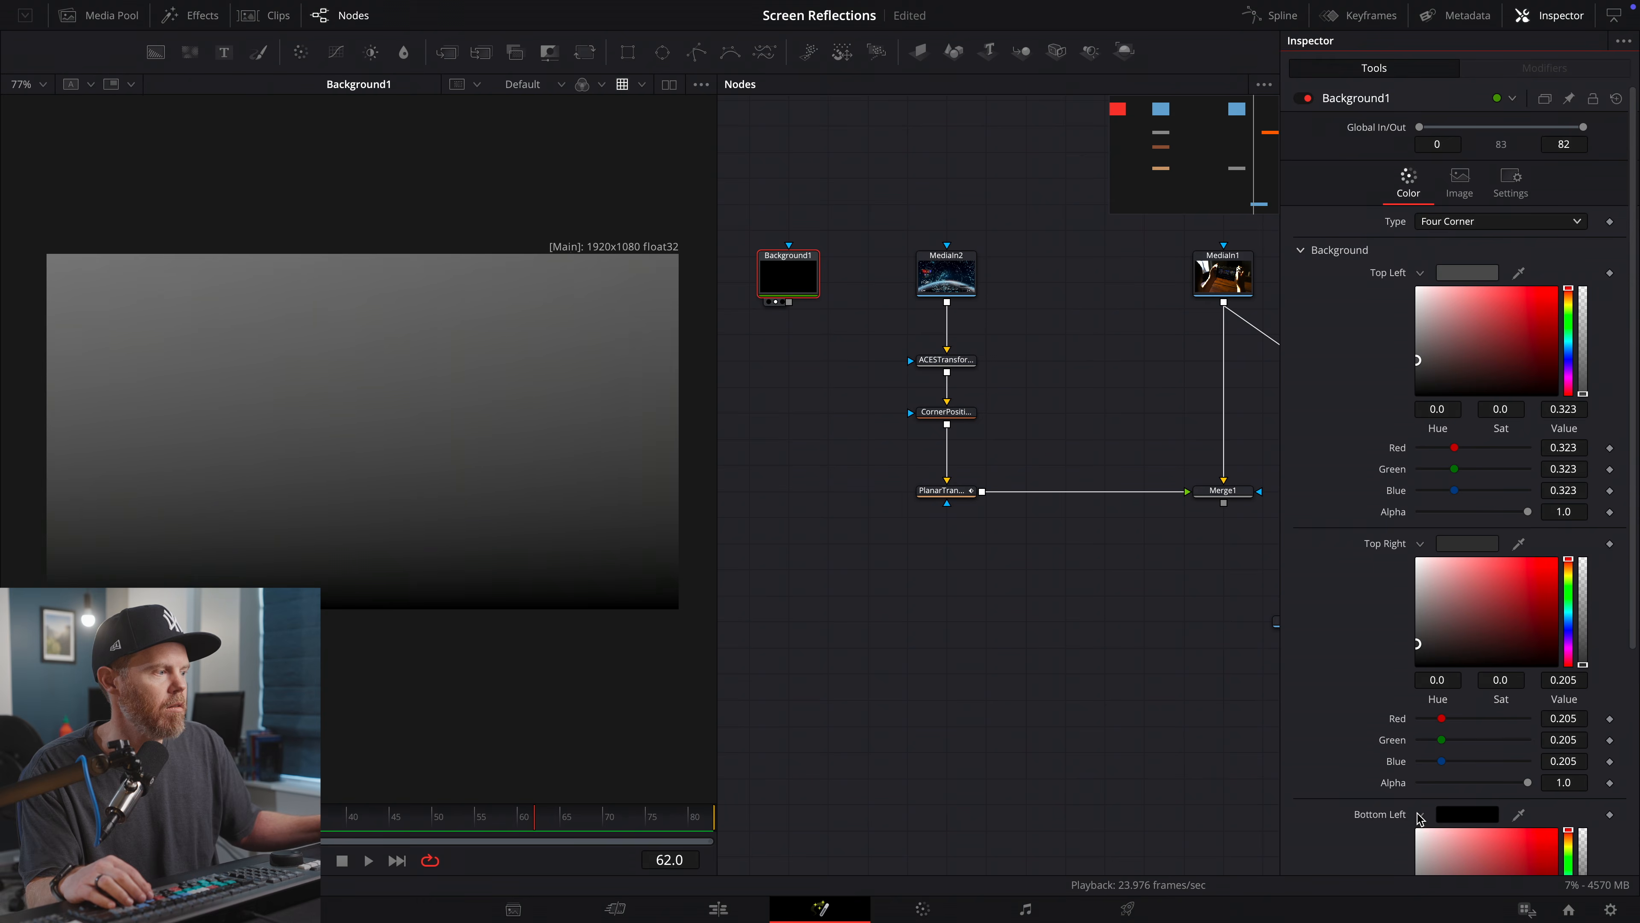
scroll(1371, 360, "down", 5)
left_click_drag(1442, 565, 1395, 607)
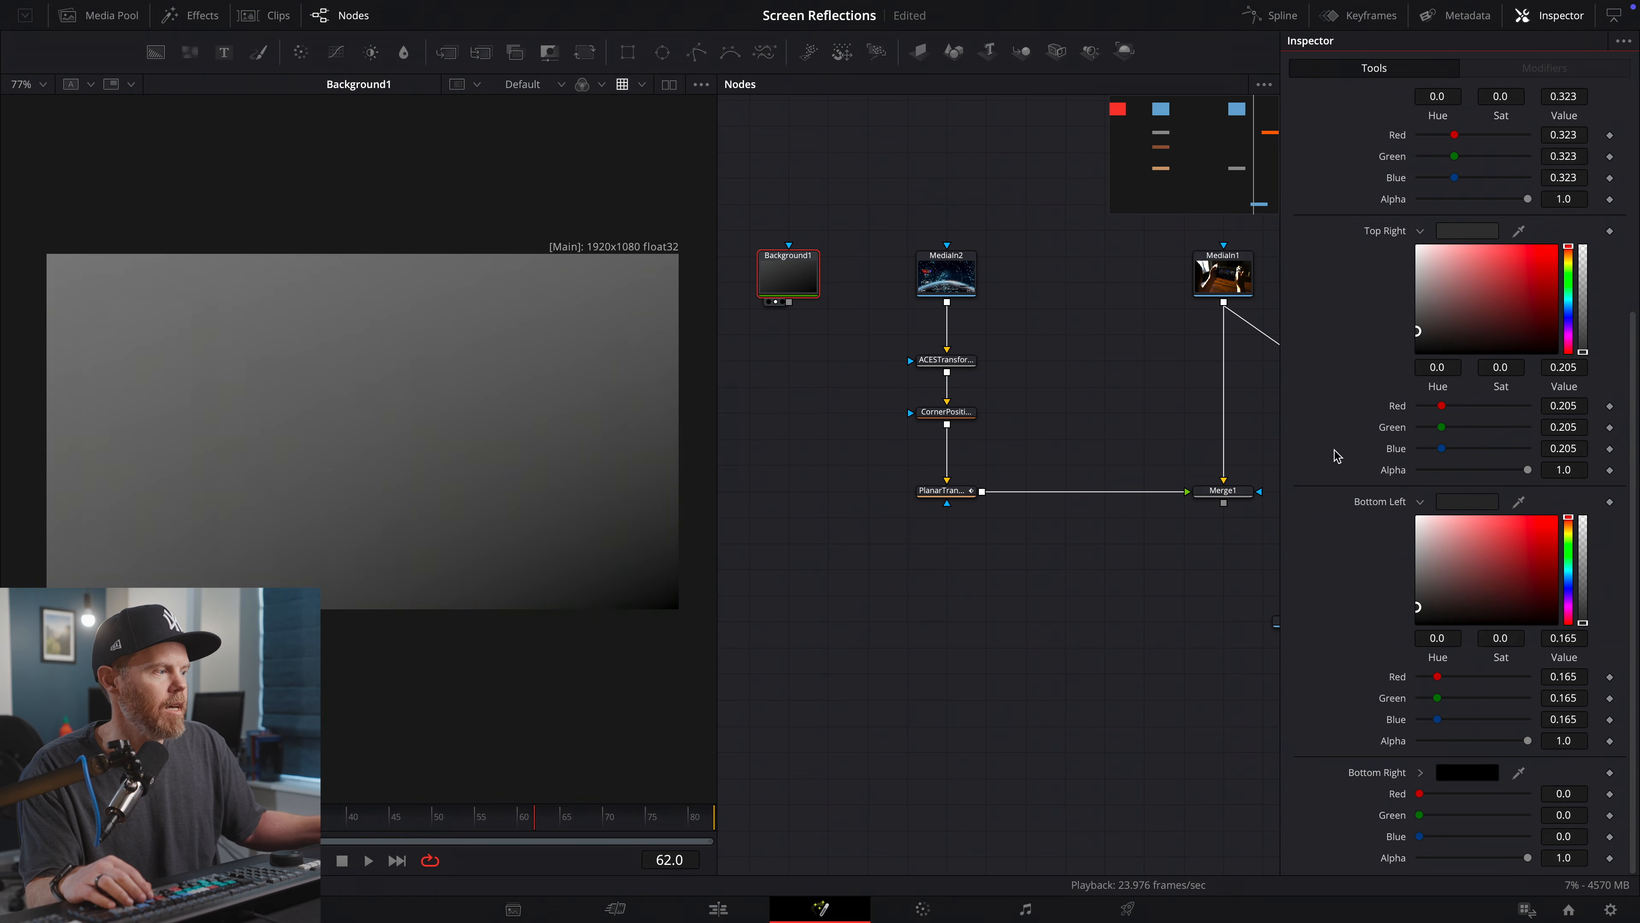
- Set Background1's bottom-right colour to a very dark grey and darken the top-left colour to value 0.244
left_click(1420, 774)
scroll(1420, 782, "down", 3)
left_click_drag(1451, 701, 1410, 739)
scroll(1467, 349, "up", 5)
left_click_drag(1412, 176, 1412, 174)
- Space MediaOut1 and Background1 farther from the other nodes and select Background1
left_click_drag(1105, 546, 1023, 540)
scroll(1023, 540, "down", 2)
left_click(1193, 616)
left_click_drag(914, 603, 1060, 635)
left_click_drag(916, 352, 826, 366)
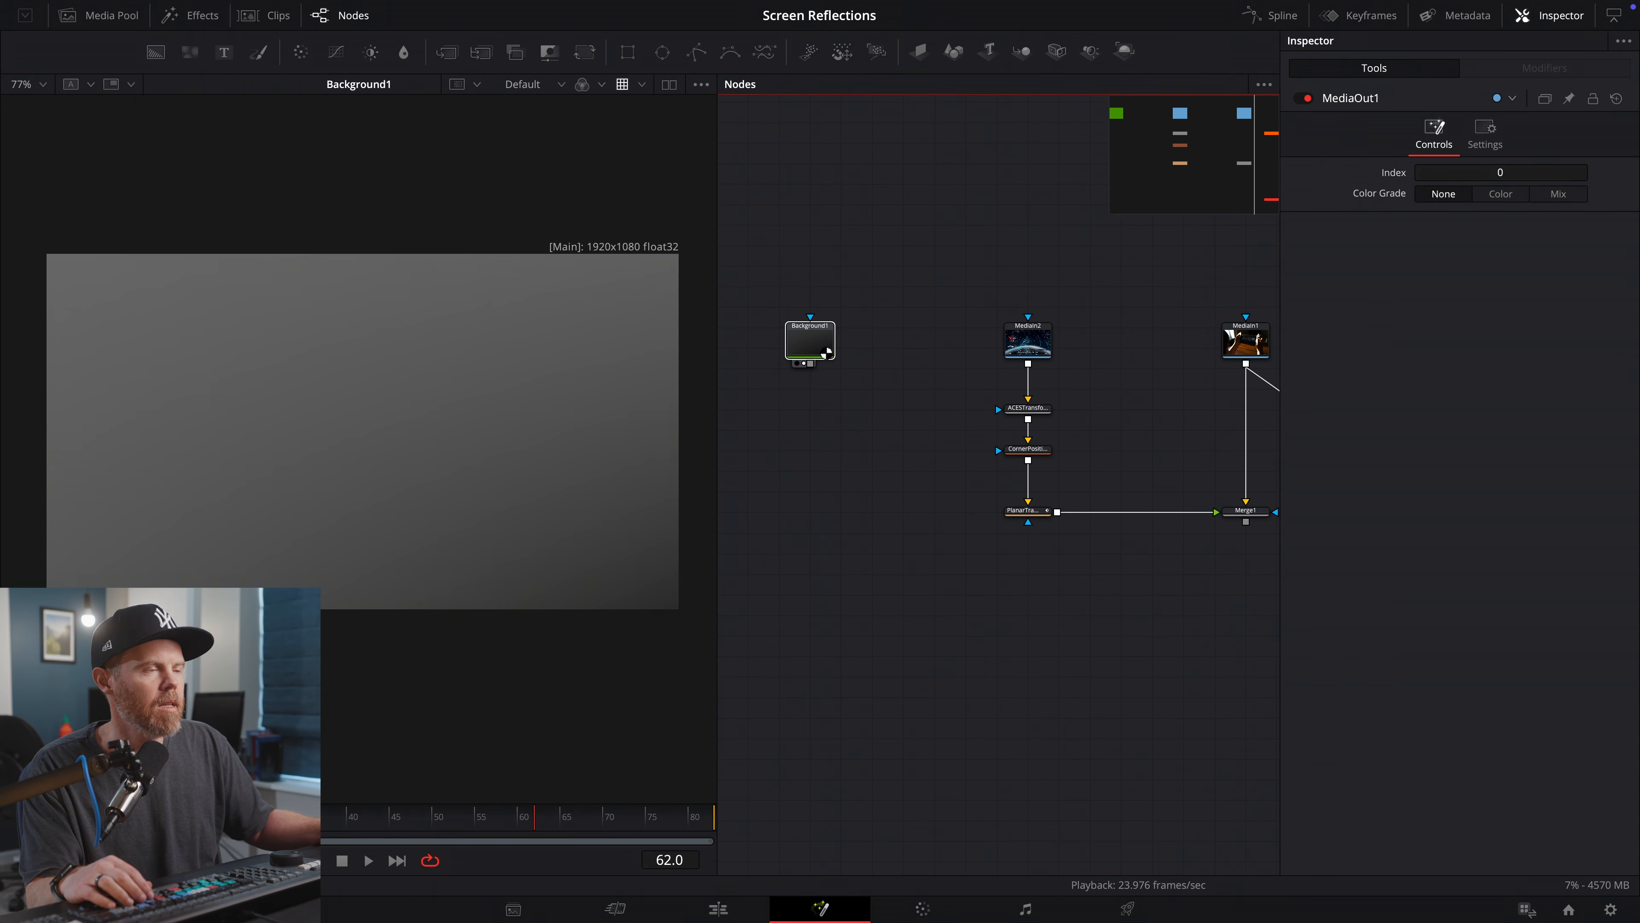
left_click(823, 351)
scroll(400, 449, "down", 1)
scroll(452, 469, "up", 2)
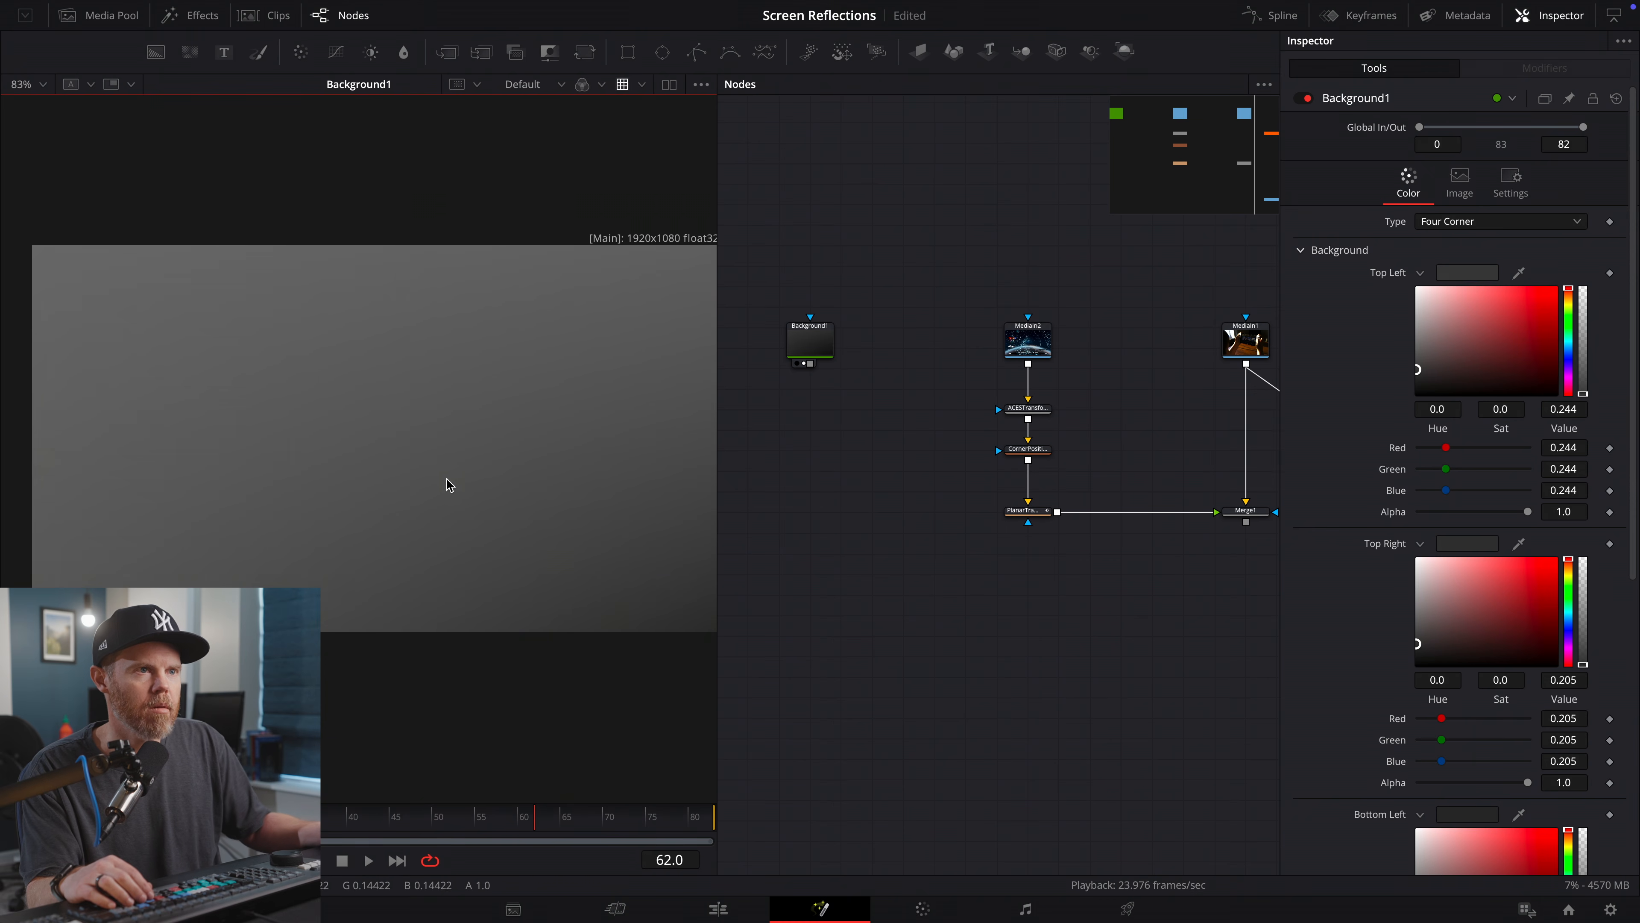
- Add a Fast Noise node between Background1 and the MediaIn2 chain and preview the noise and the background separately
left_click_drag(807, 367, 868, 421)
left_click_drag(811, 343, 781, 464)
left_click_drag(877, 431, 596, 361)
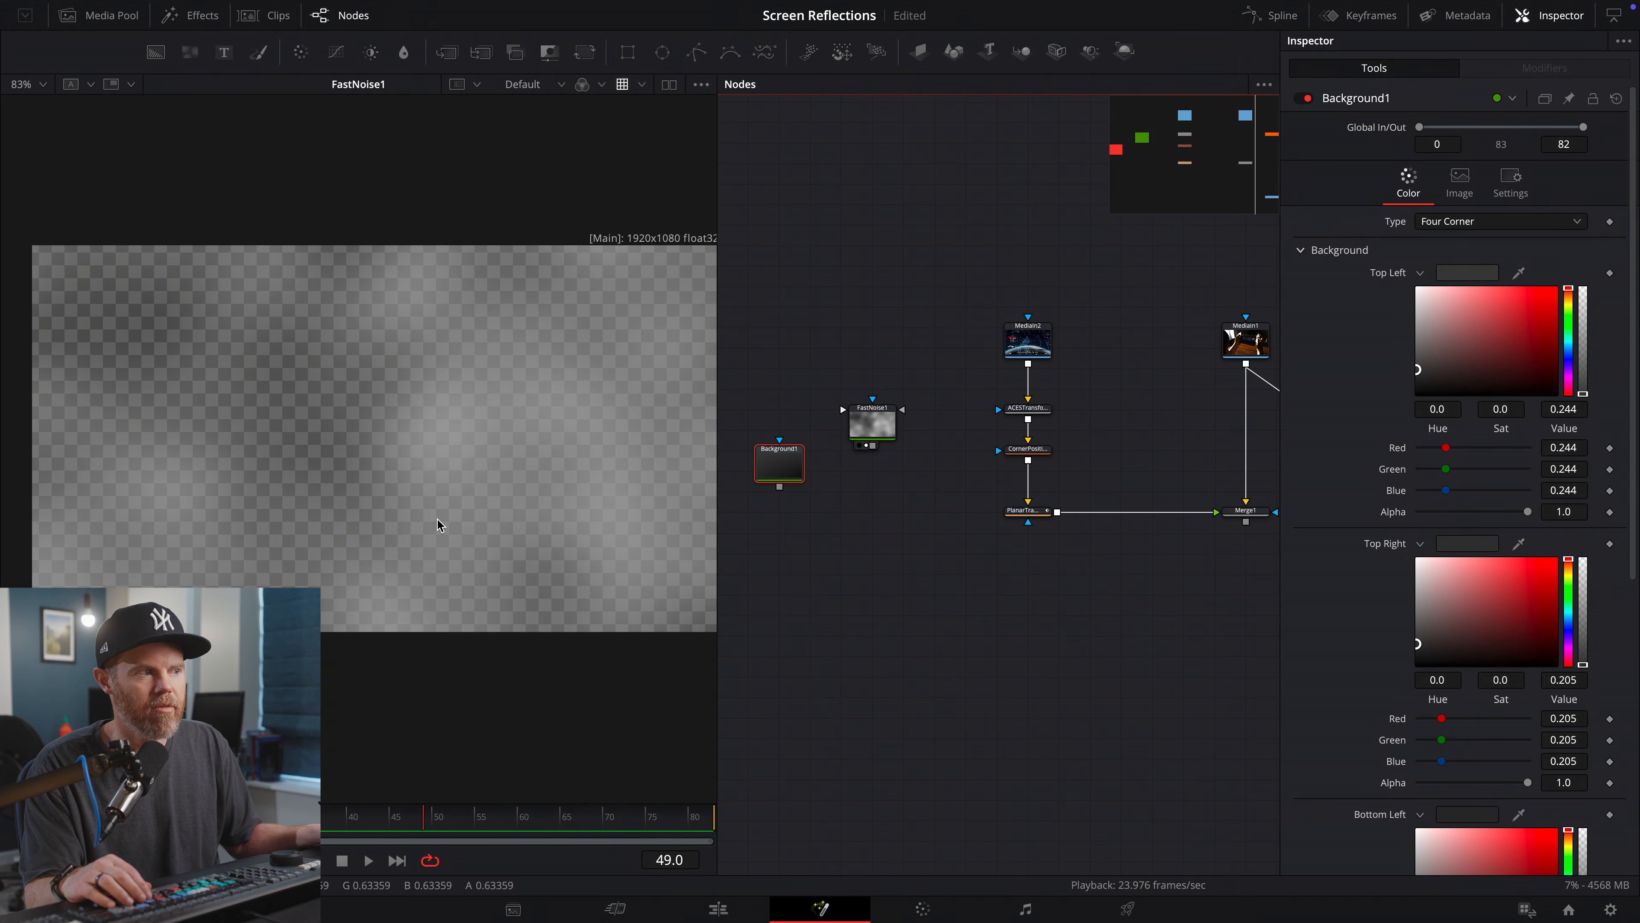
left_click_drag(781, 473, 294, 495)
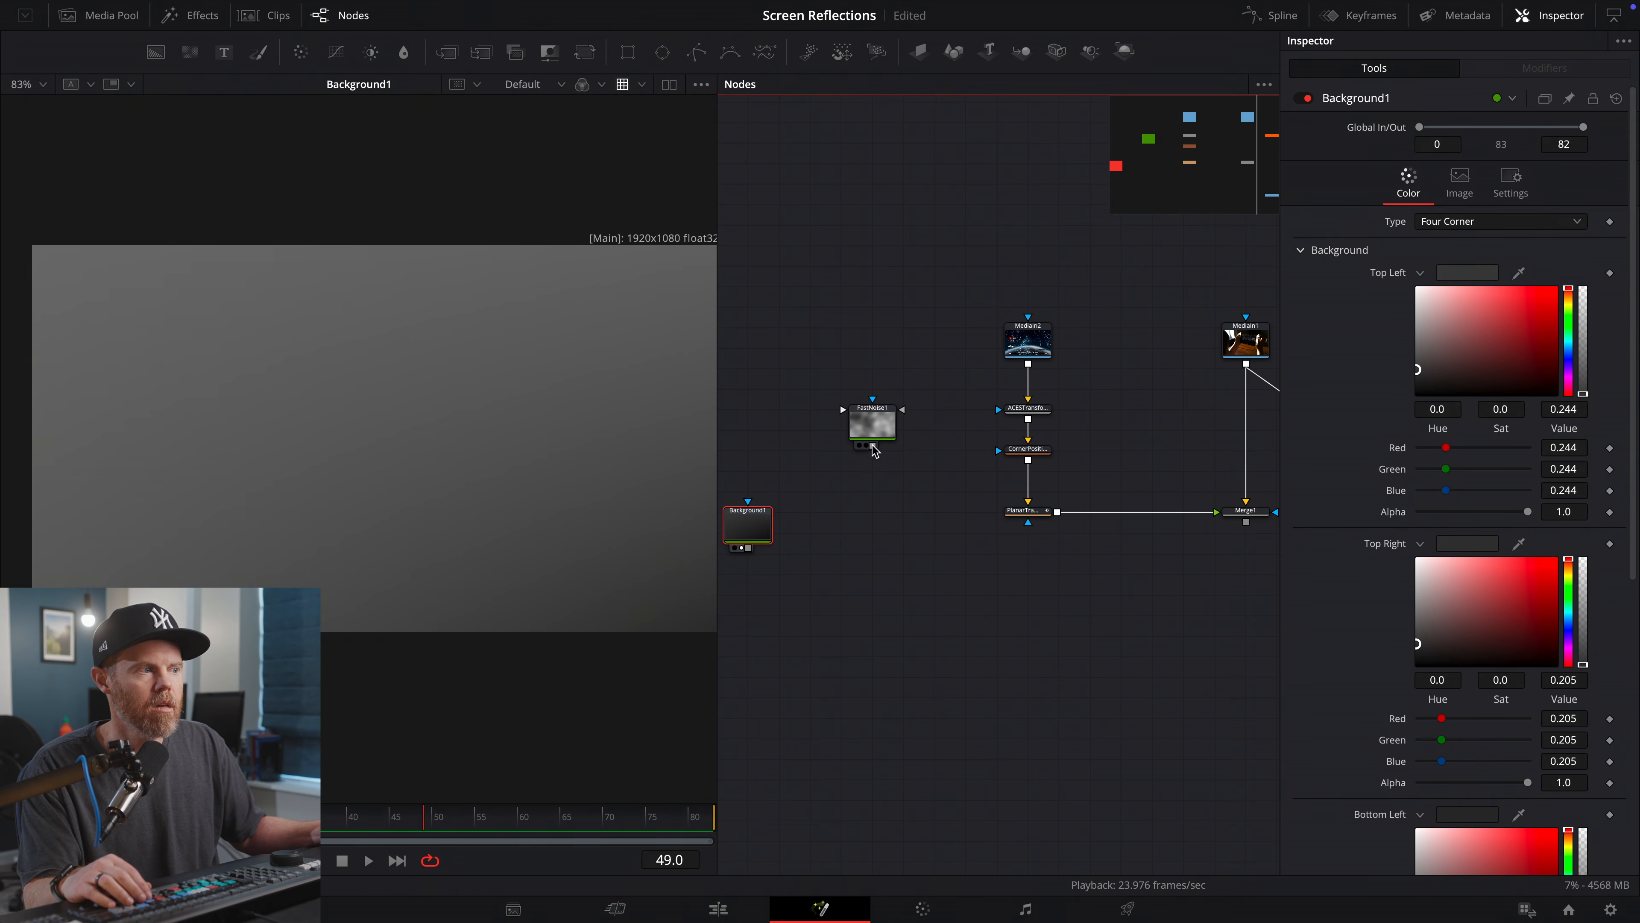
- Merge FastNoise1 over Background1 and show the new merge in the viewer
left_click_drag(872, 452, 927, 445)
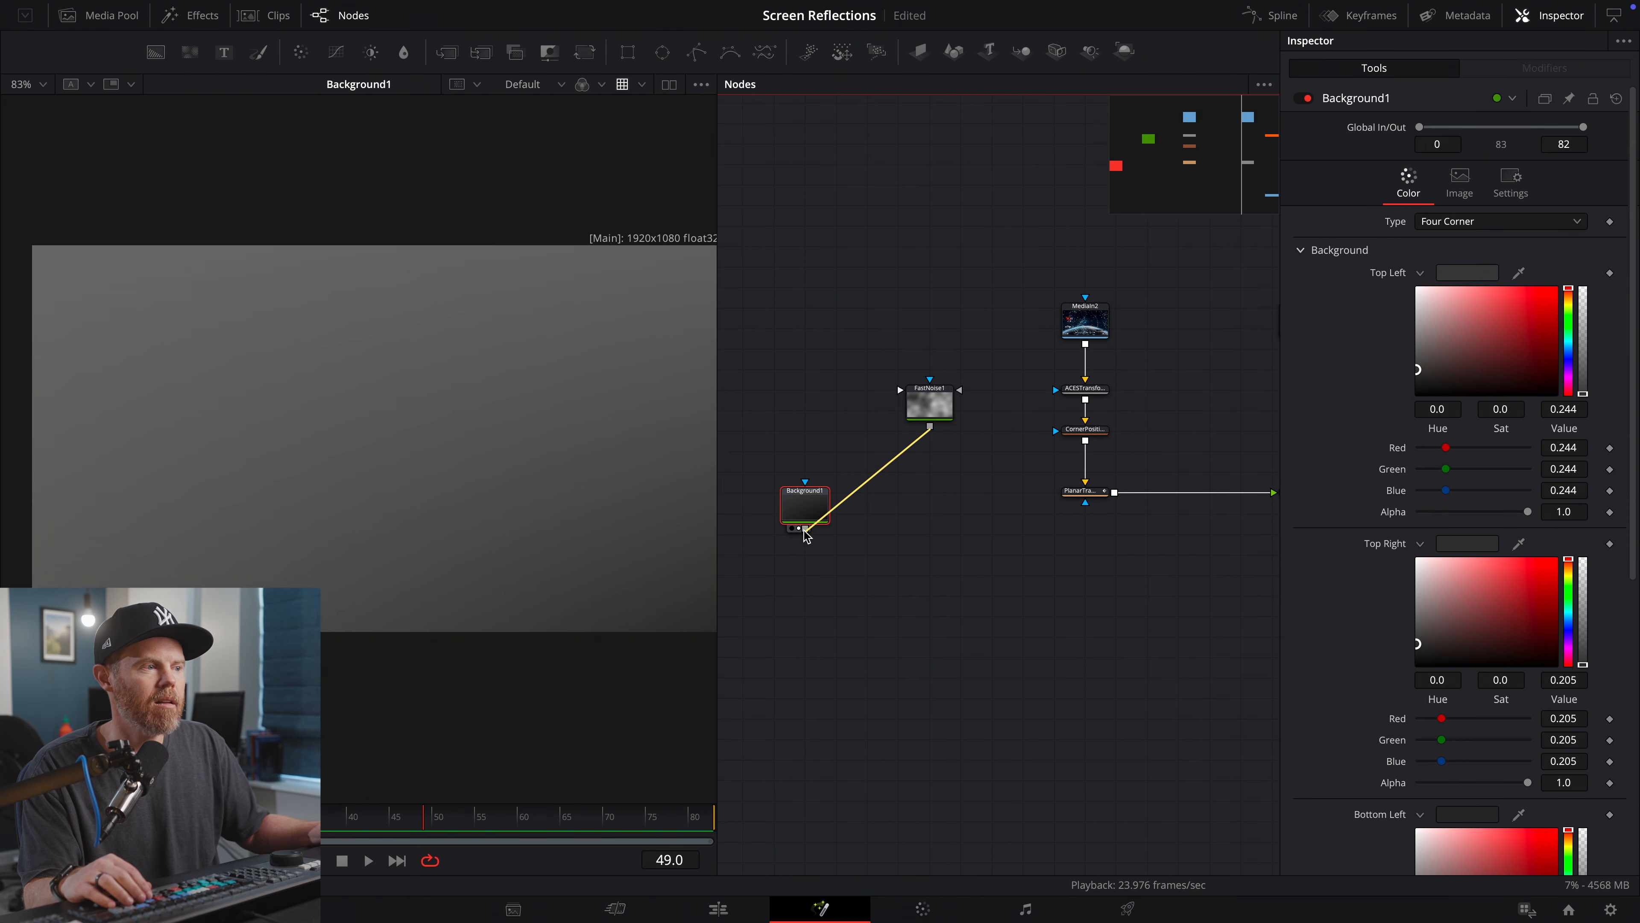
left_click_drag(805, 531, 809, 527)
left_click(928, 501)
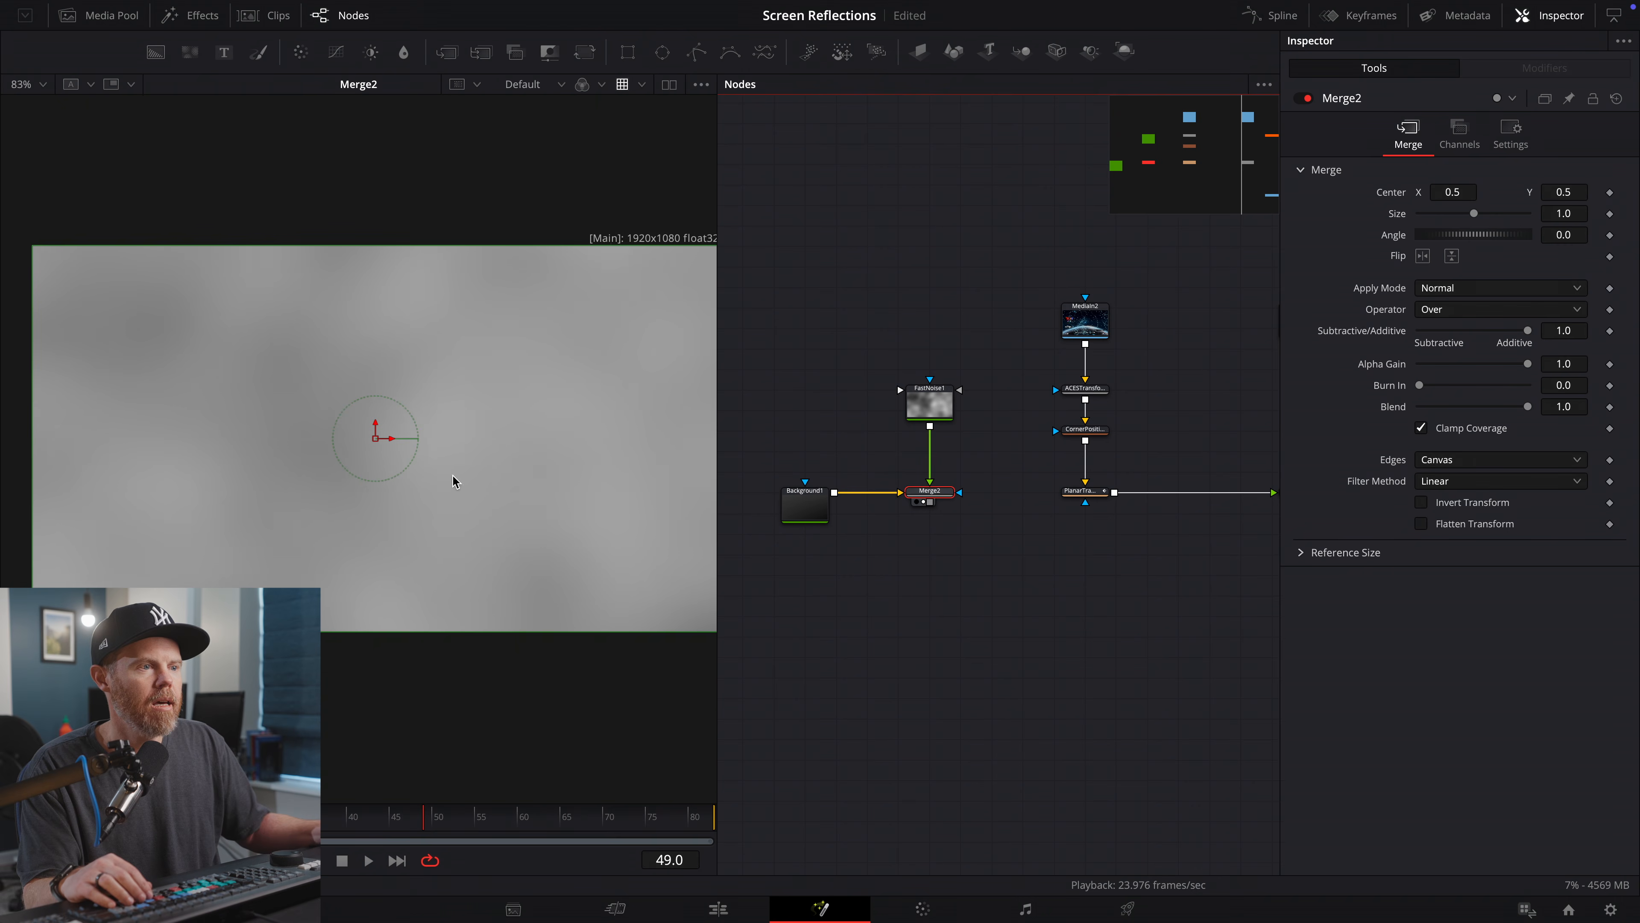
- Darken FastNoise1's Color 2 to value 0.126 and raise its noise contrast to 2.27
left_click(934, 406)
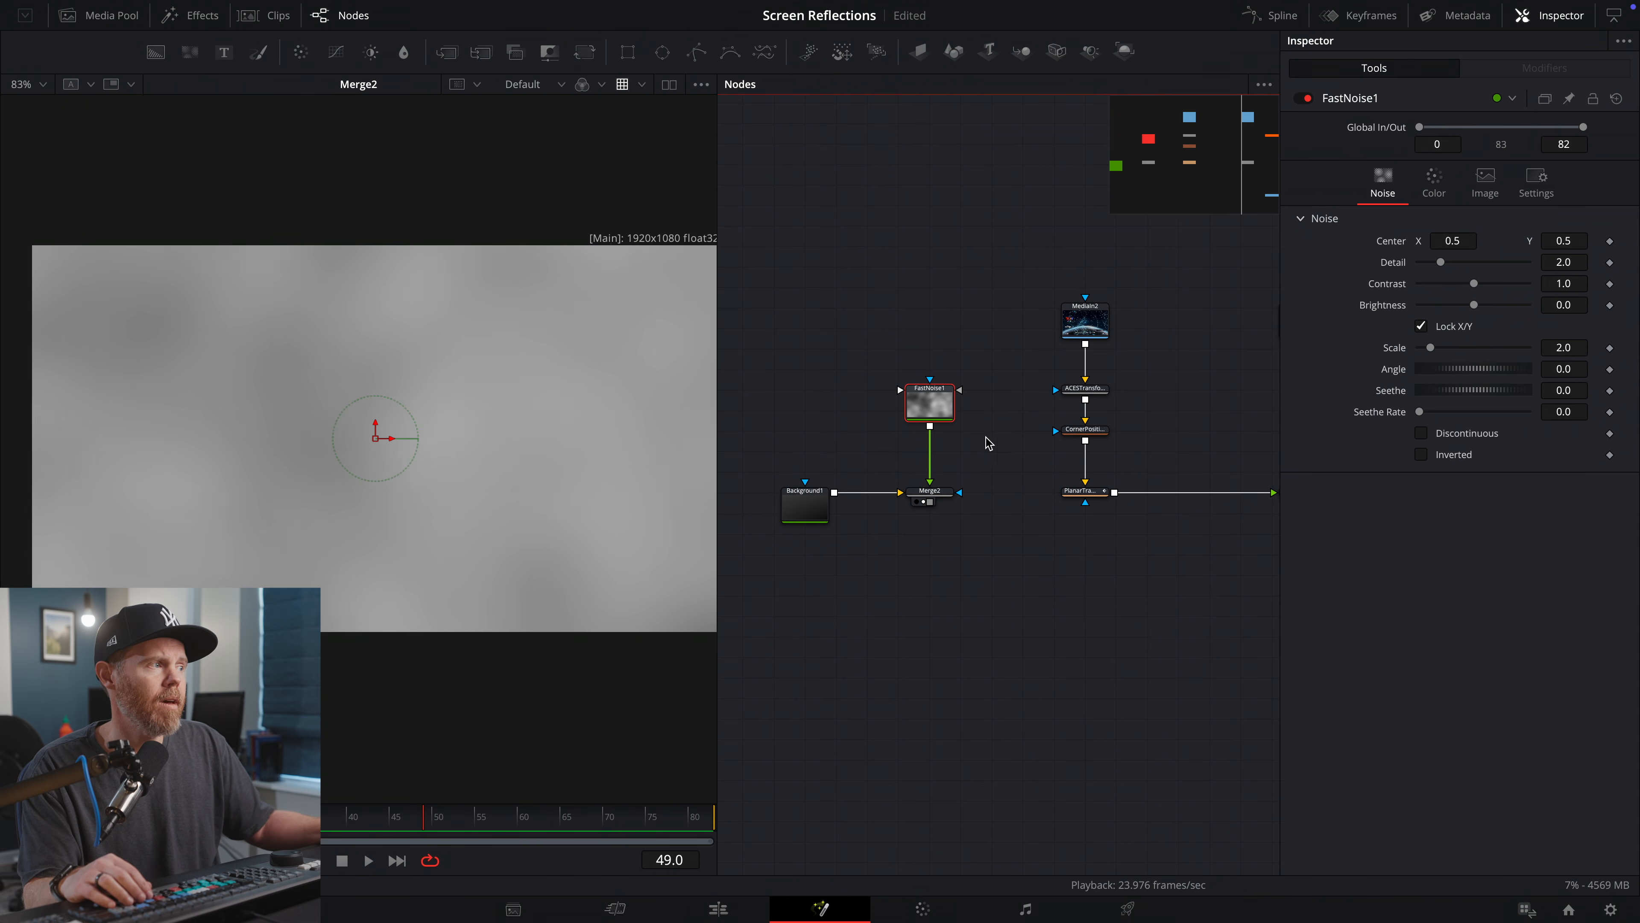
left_click(1434, 182)
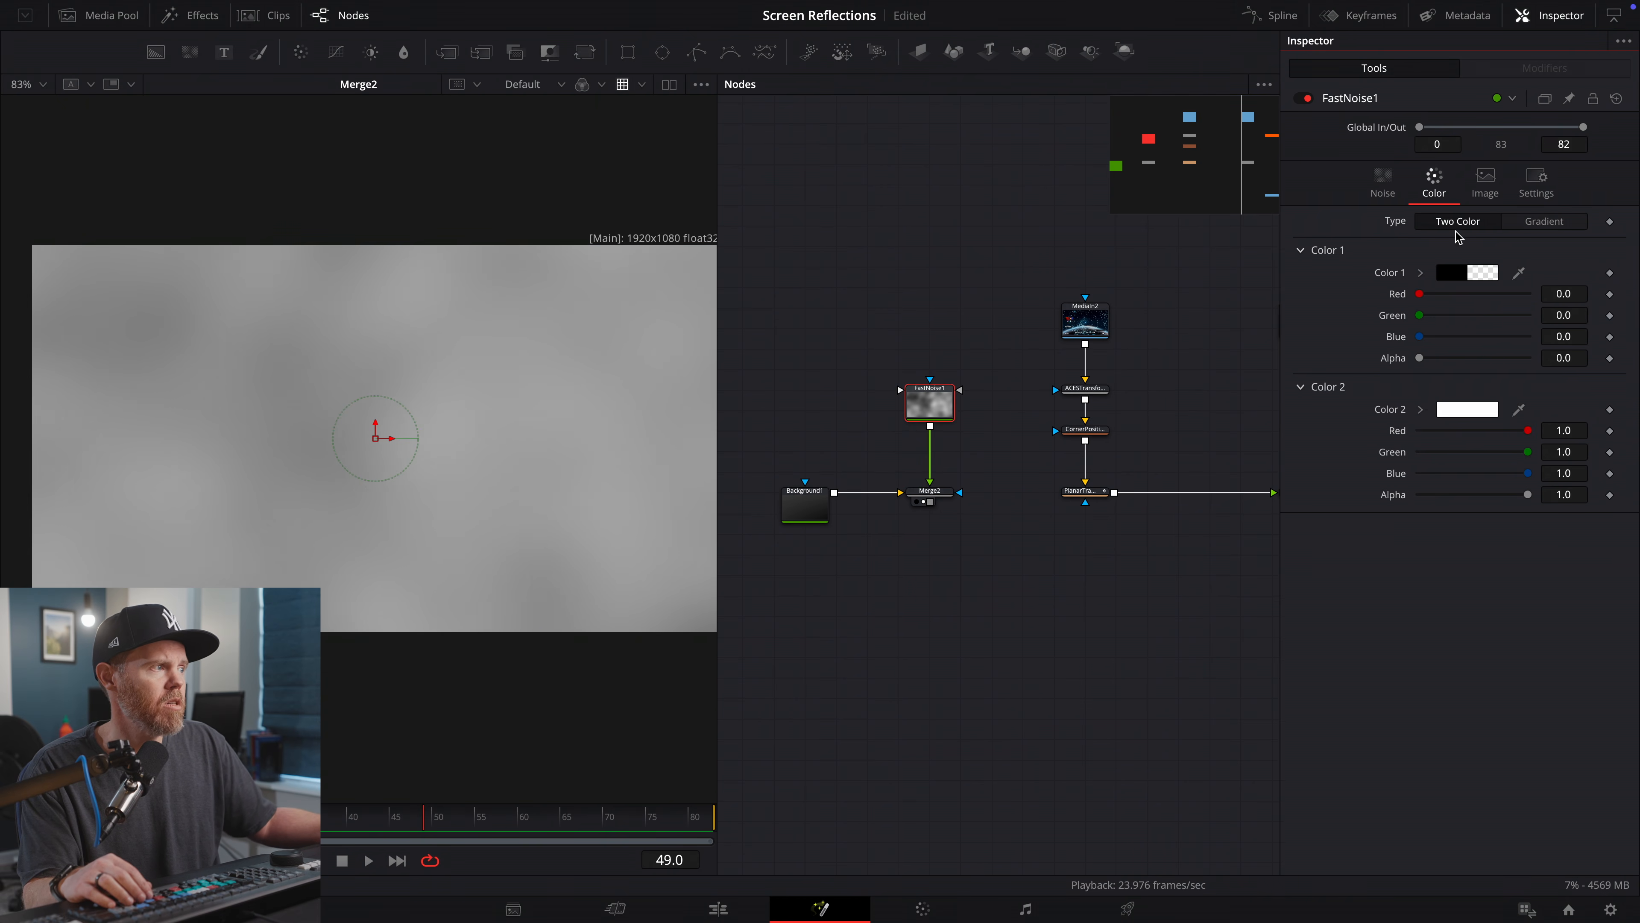
left_click(1419, 410)
left_click_drag(1444, 472, 1398, 524)
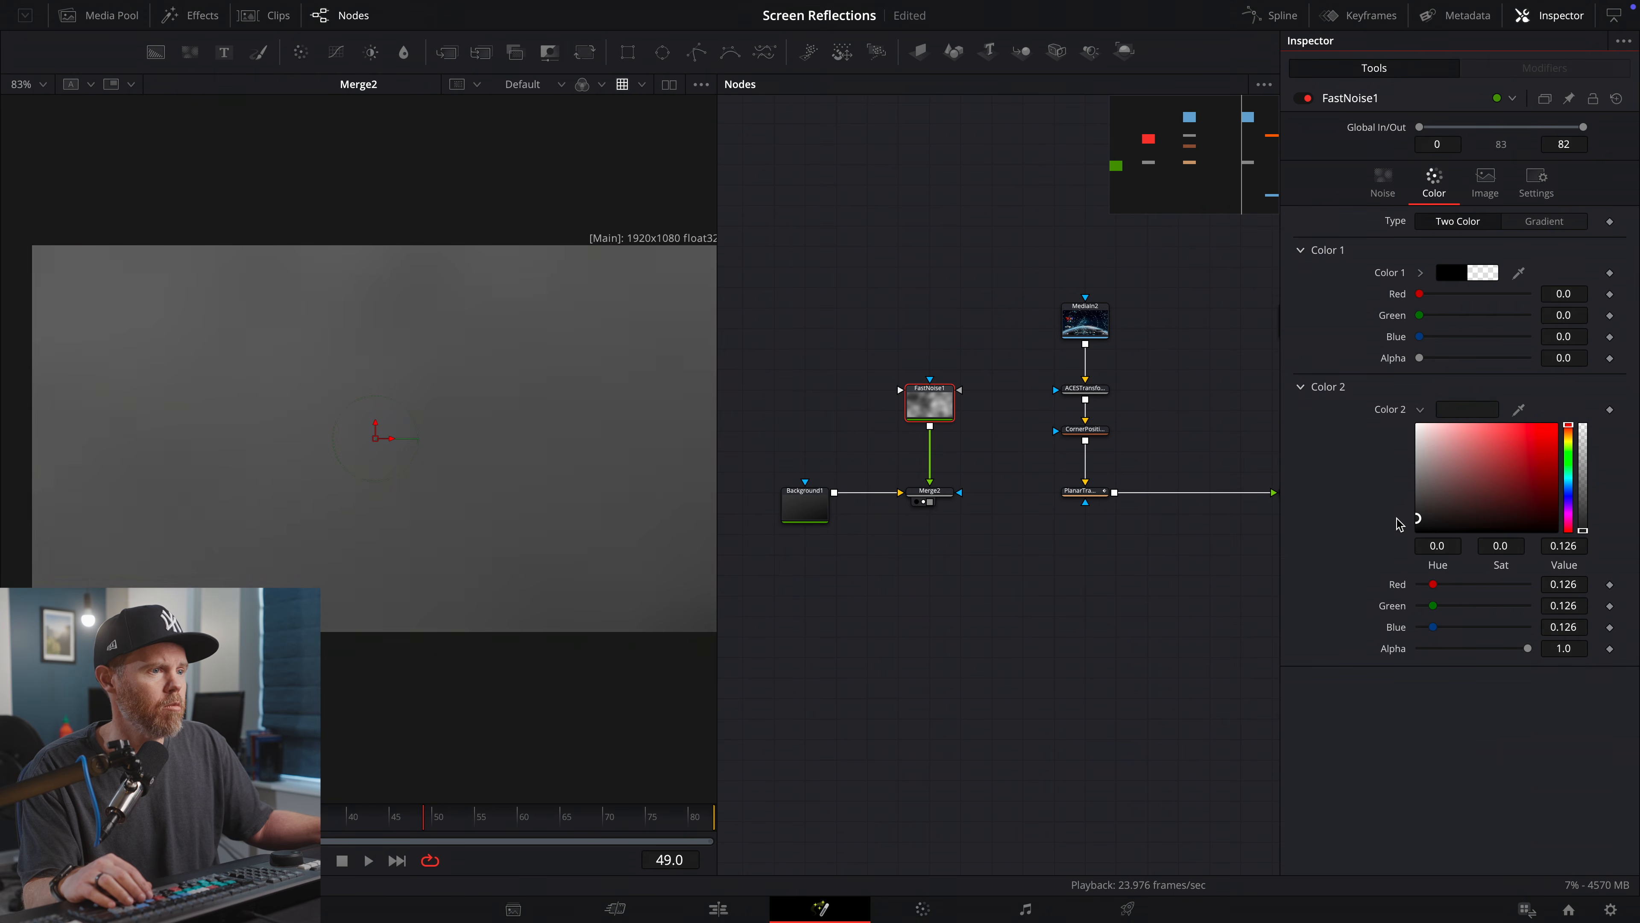
left_click(1383, 182)
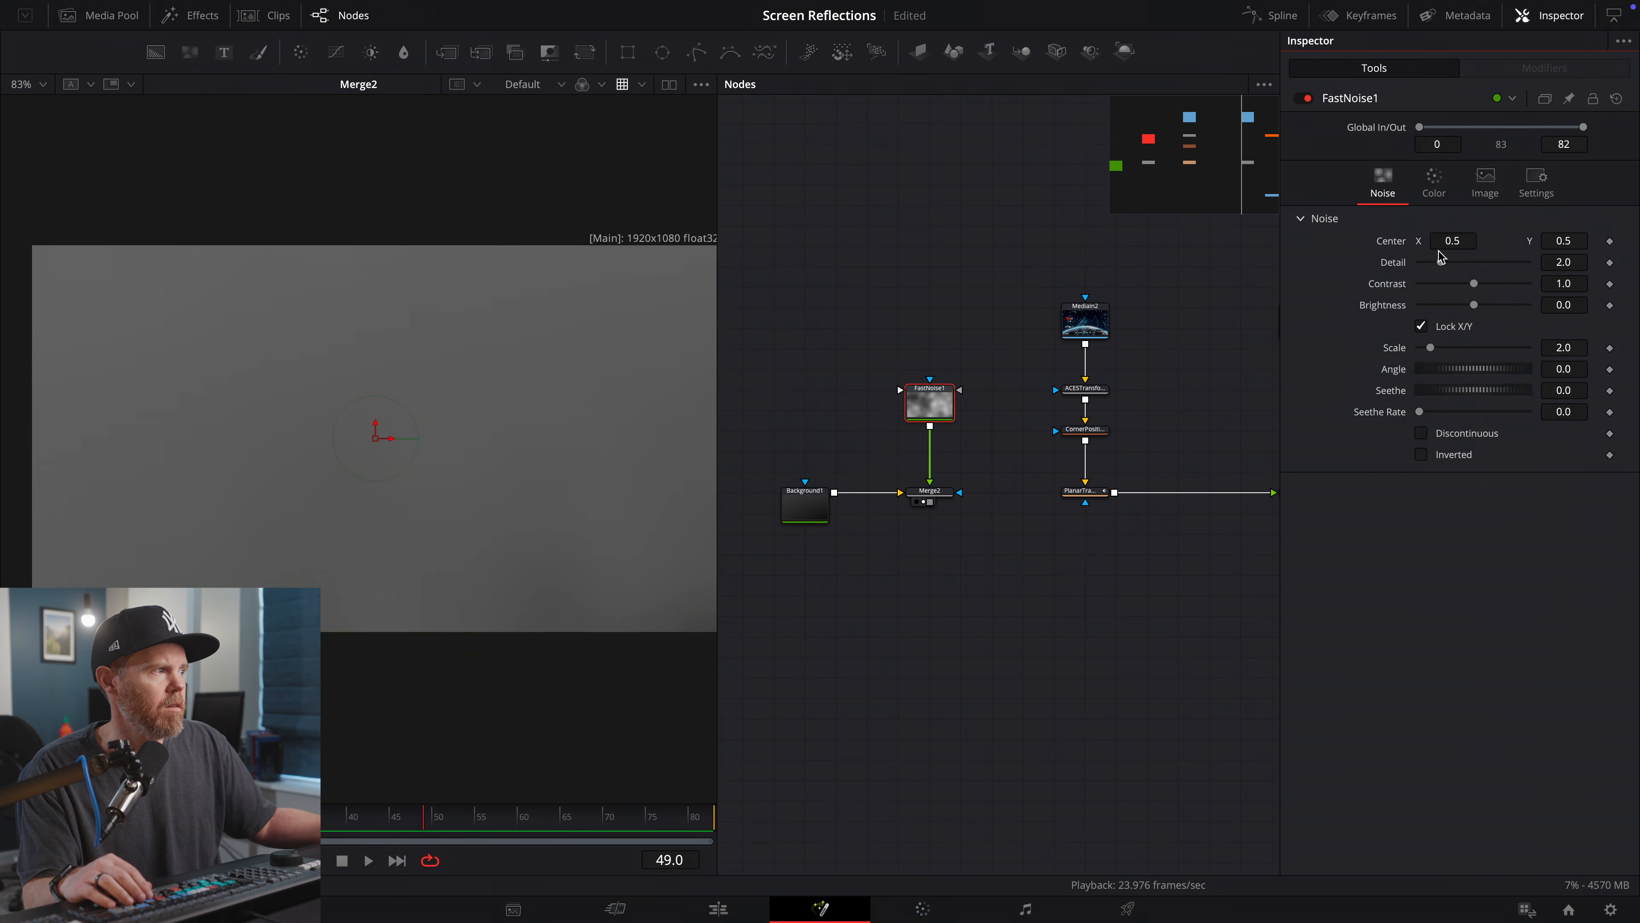
left_click_drag(1488, 284, 1492, 284)
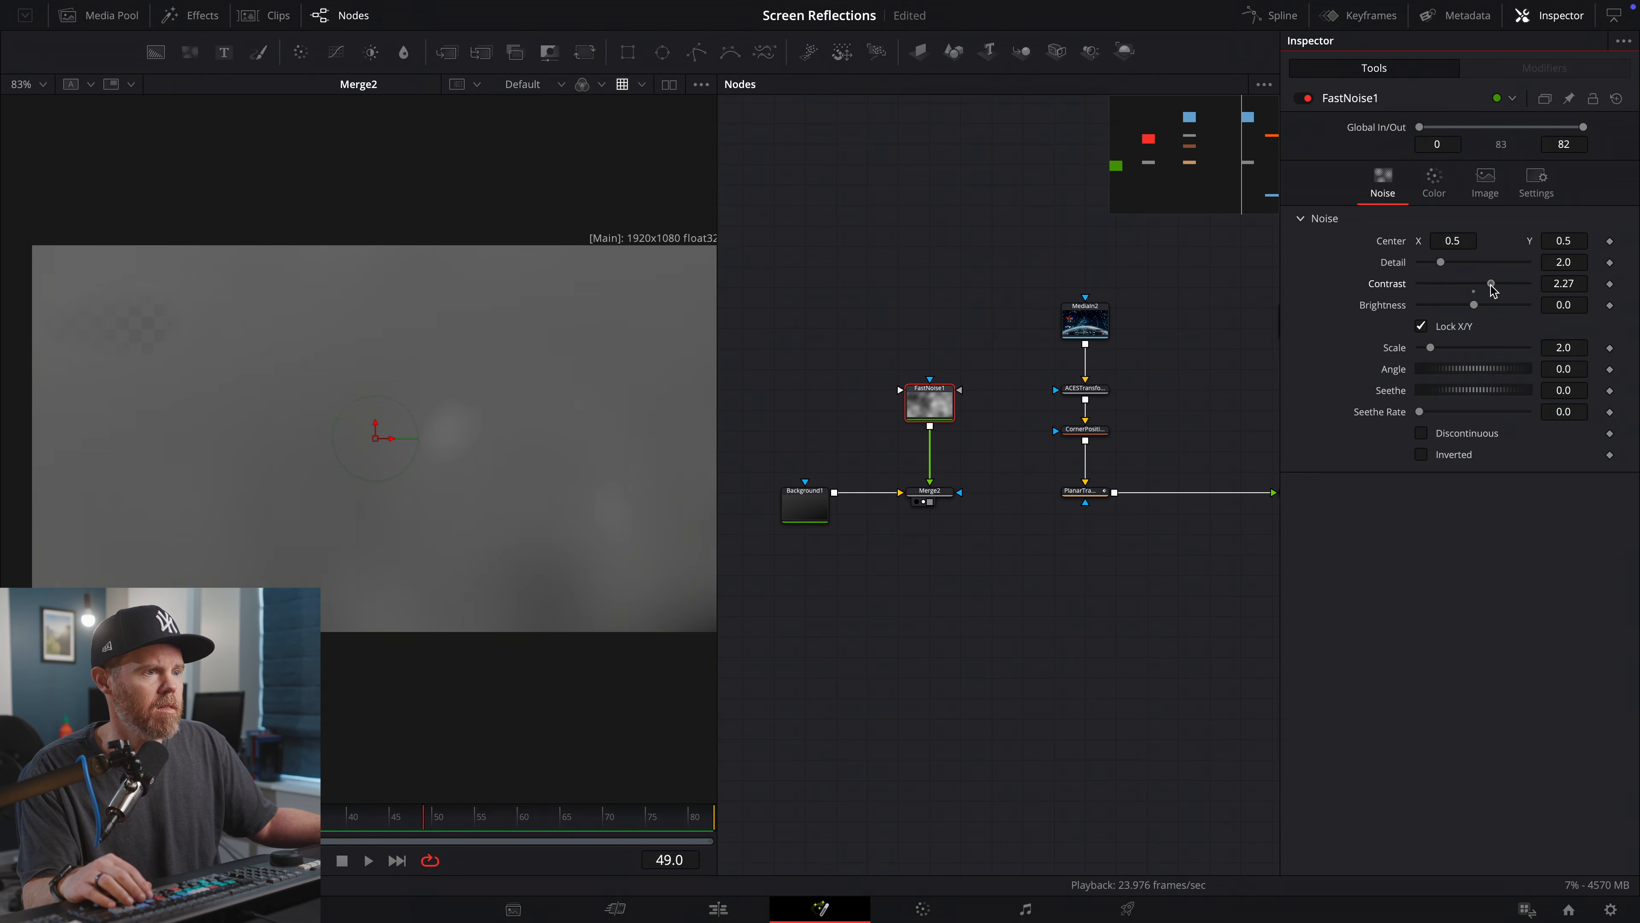
- Set Merge2's apply mode to Multiply so the noise multiplies with the background
left_click(932, 493)
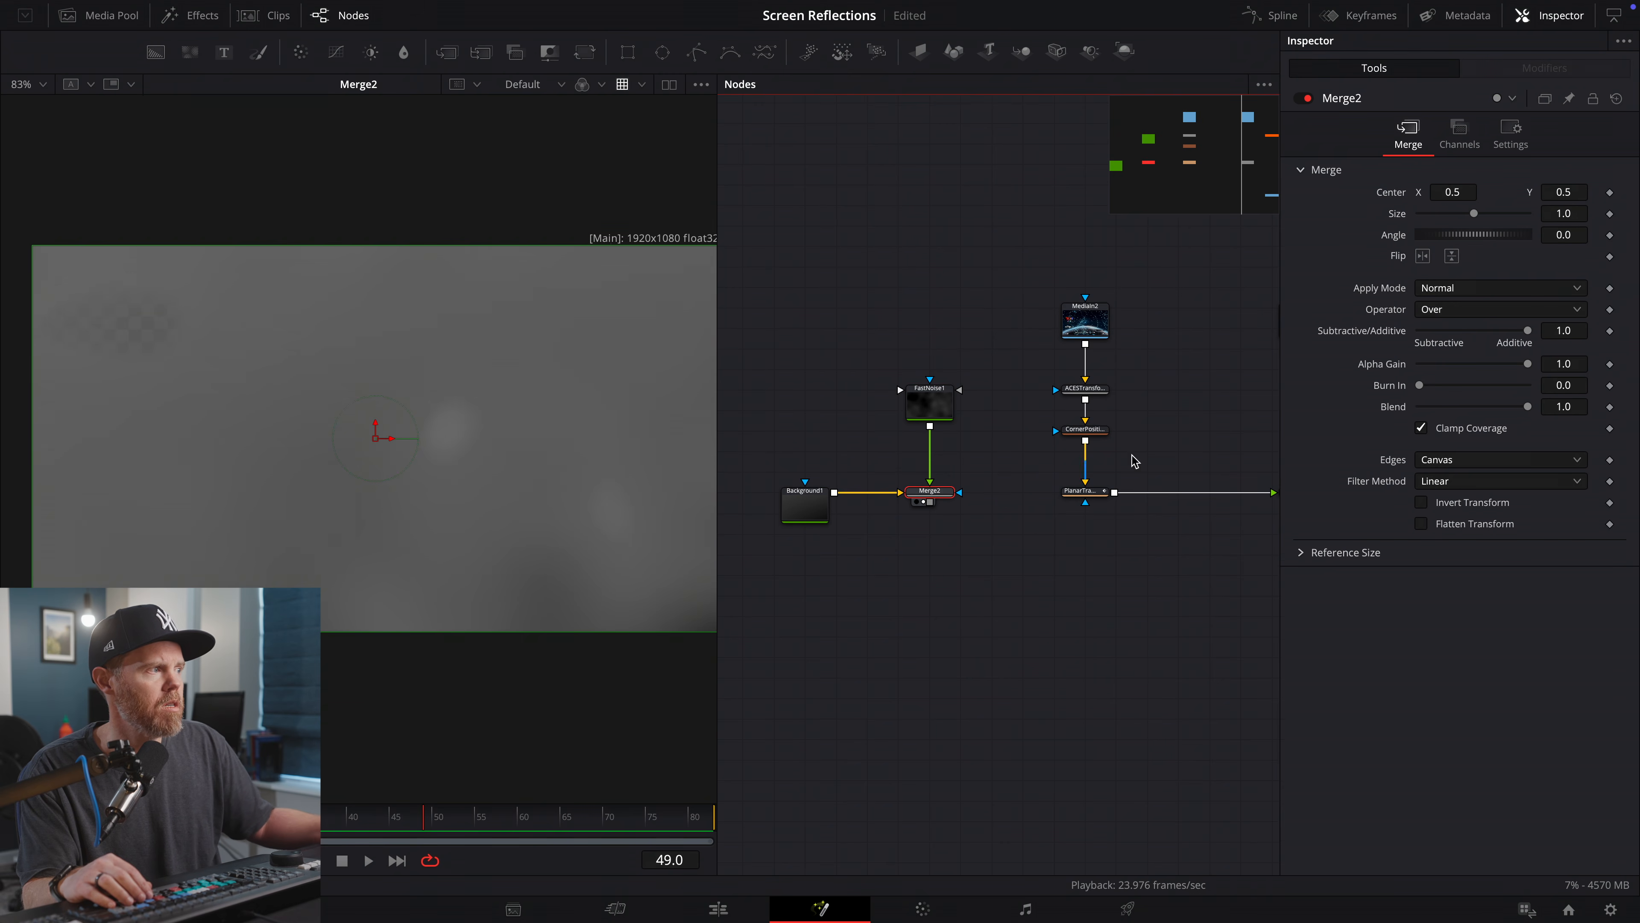
left_click(1461, 313)
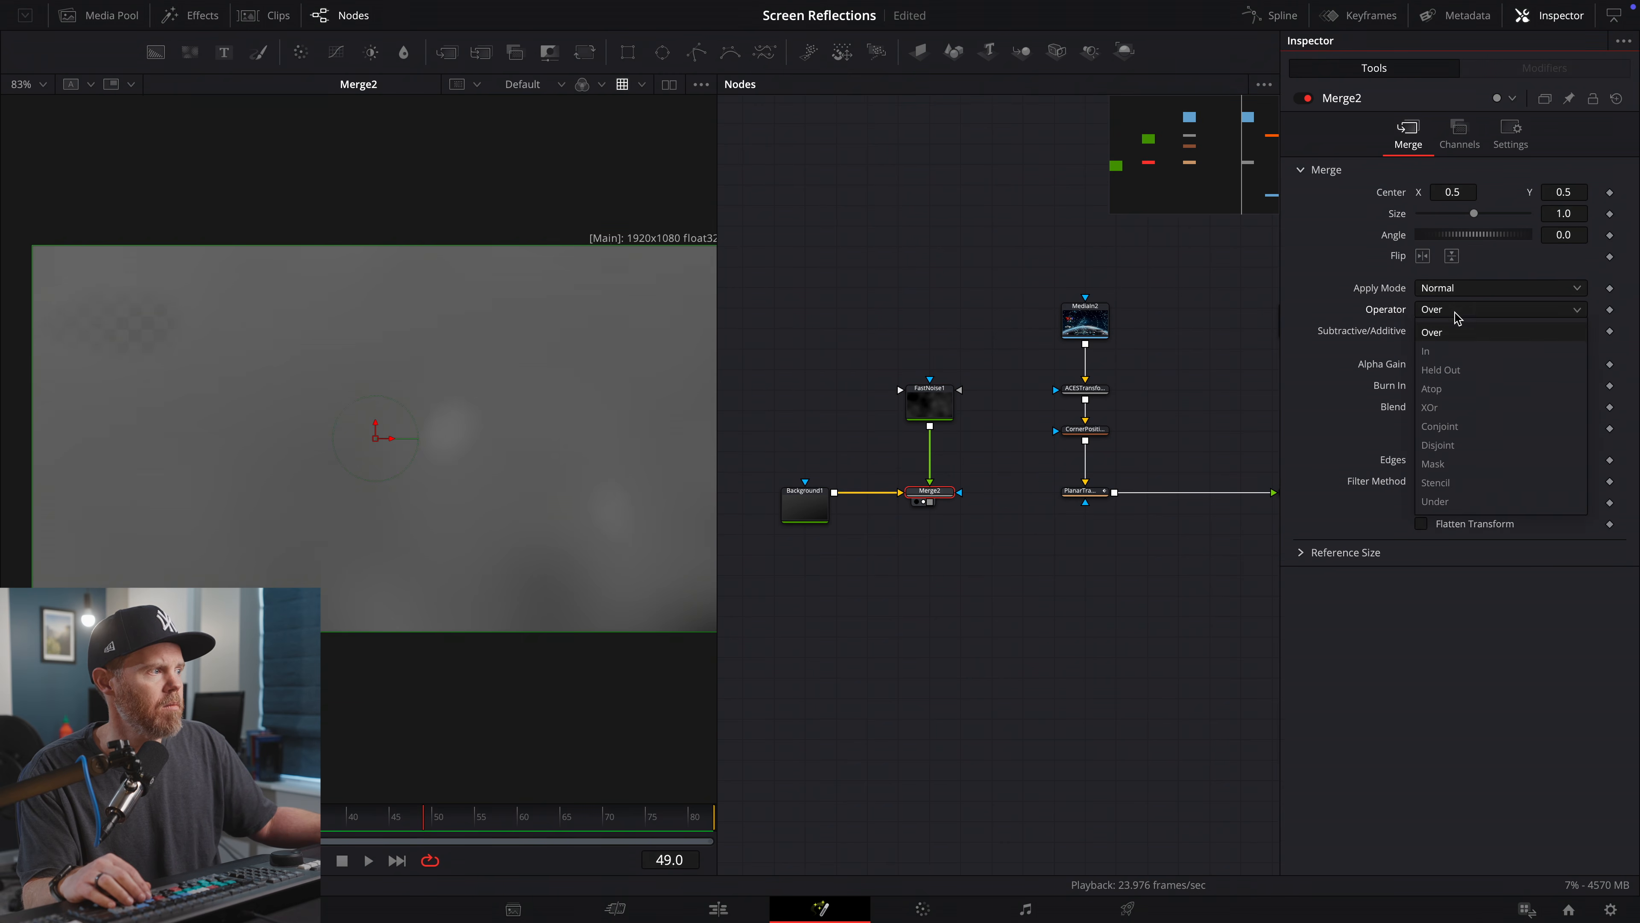
left_click(1451, 291)
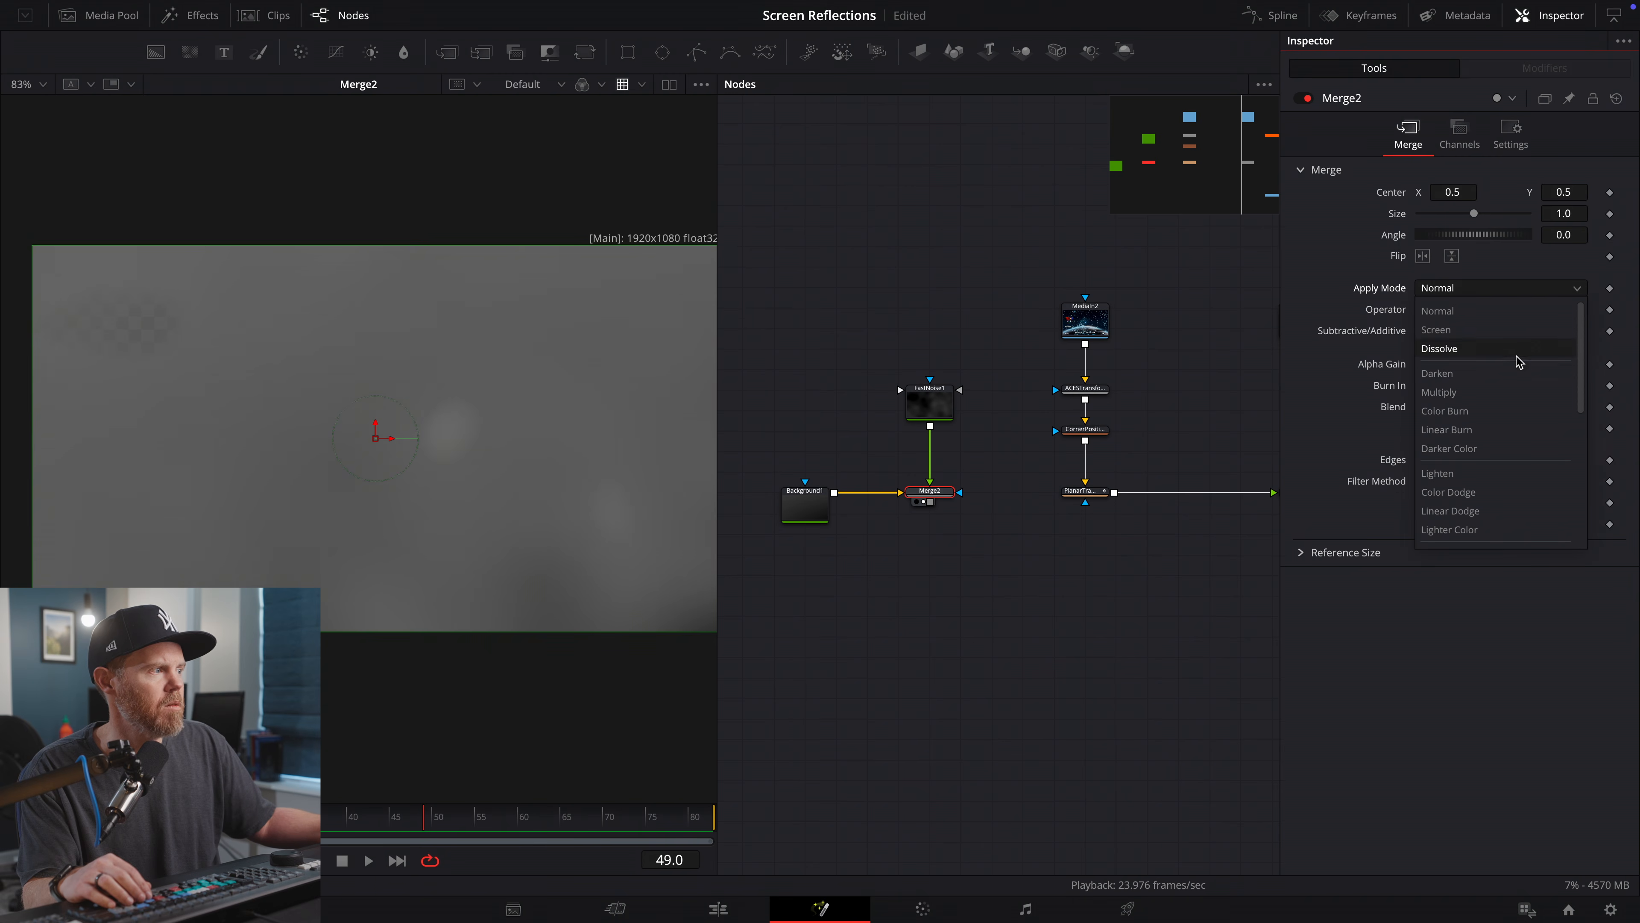
left_click(1508, 393)
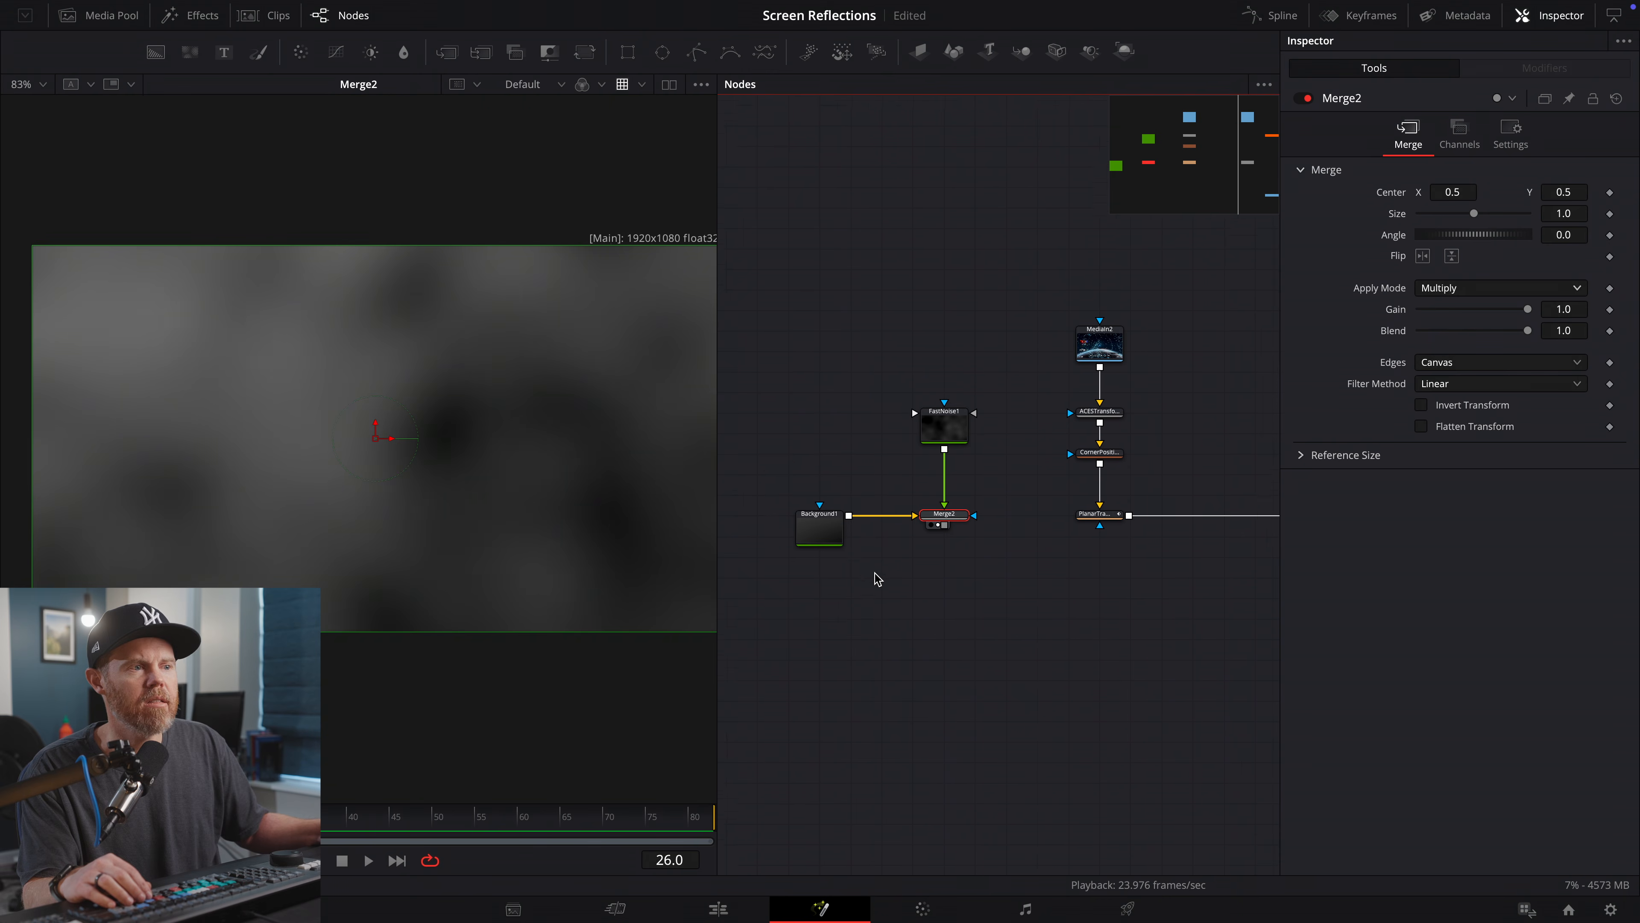
- Move Background1, FastNoise1 and Merge2 below the MediaIn2 chain and play the multiplied result
left_click(800, 506)
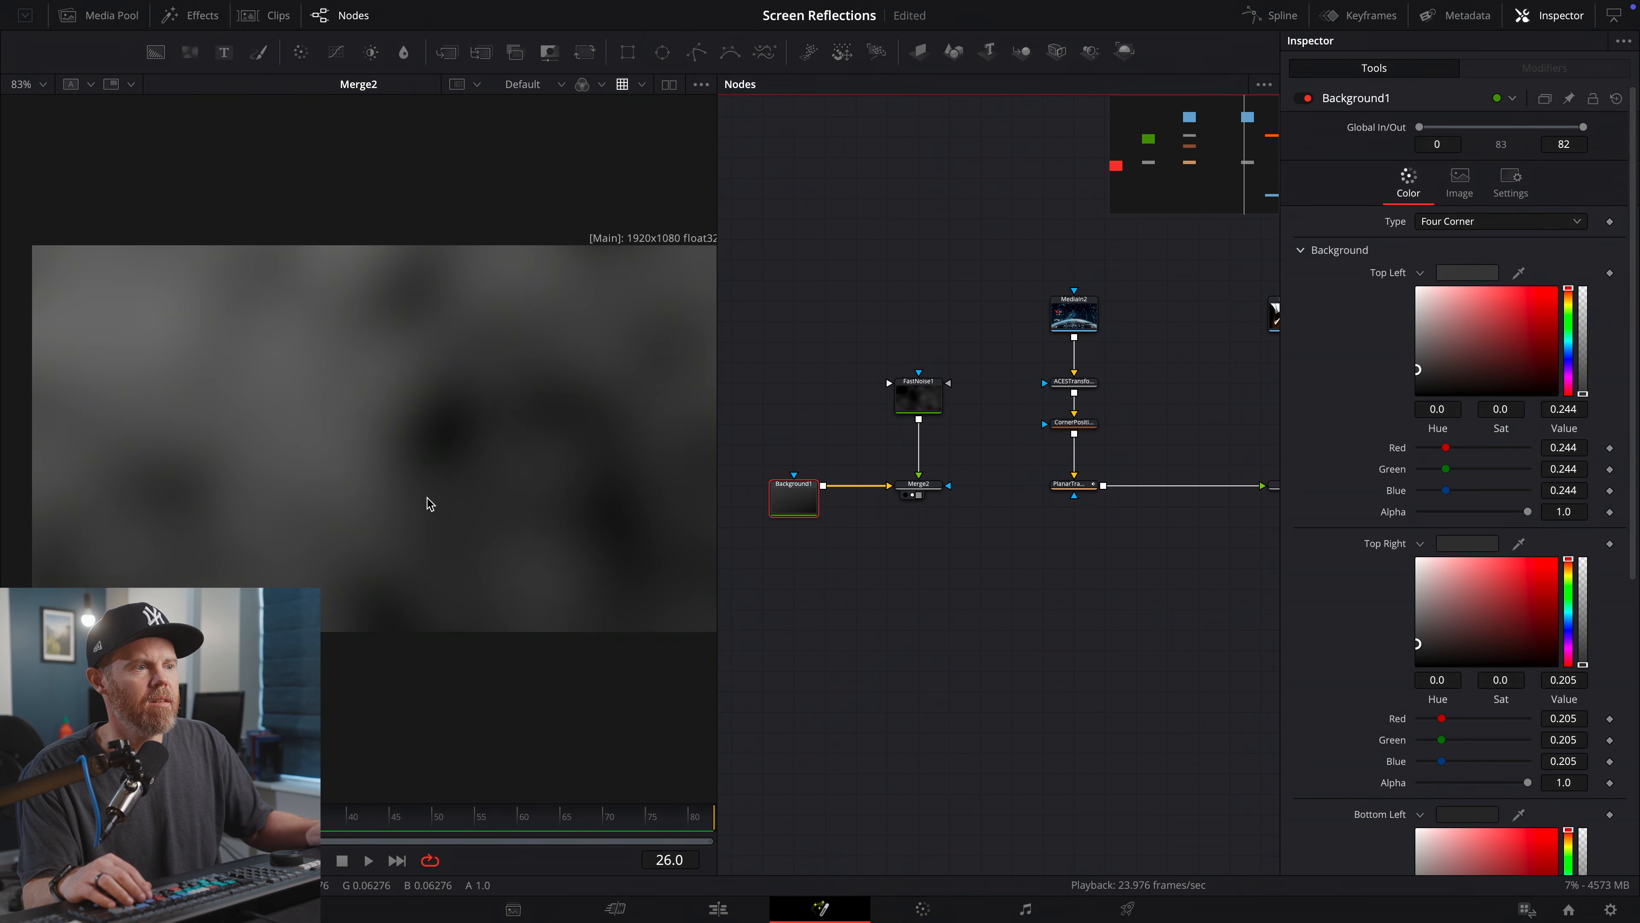
scroll(535, 531, "down", 1)
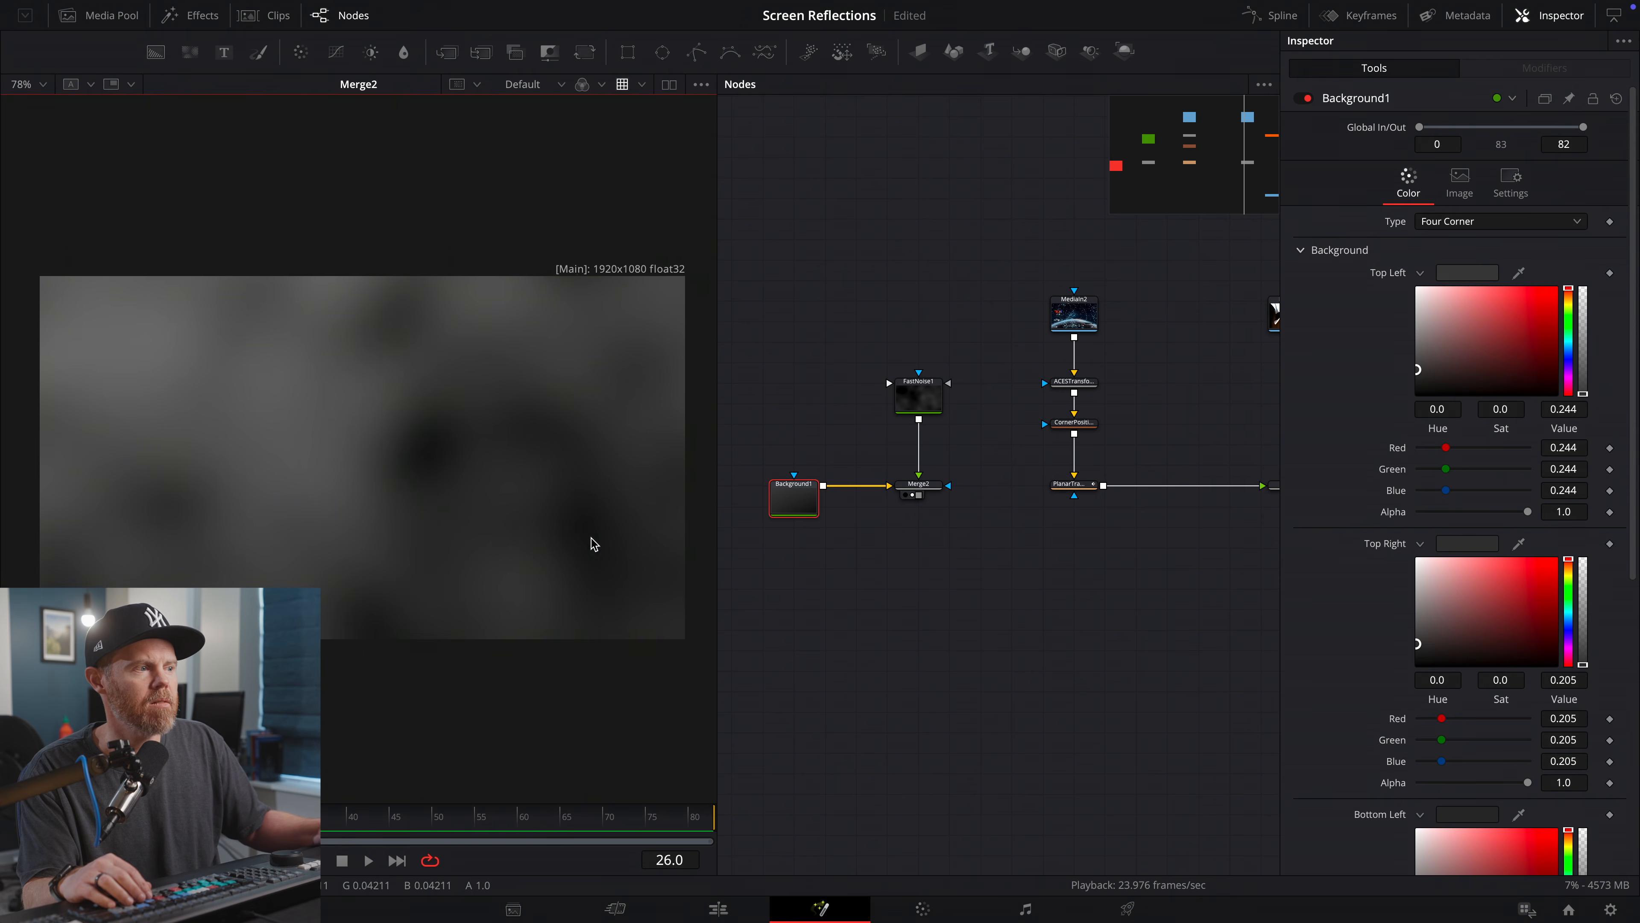
left_click_drag(756, 359, 928, 640)
scroll(928, 639, "left", 2)
key("space")
key("space")
- Darken Background1's top-left colour to value 0.173
left_click(848, 646)
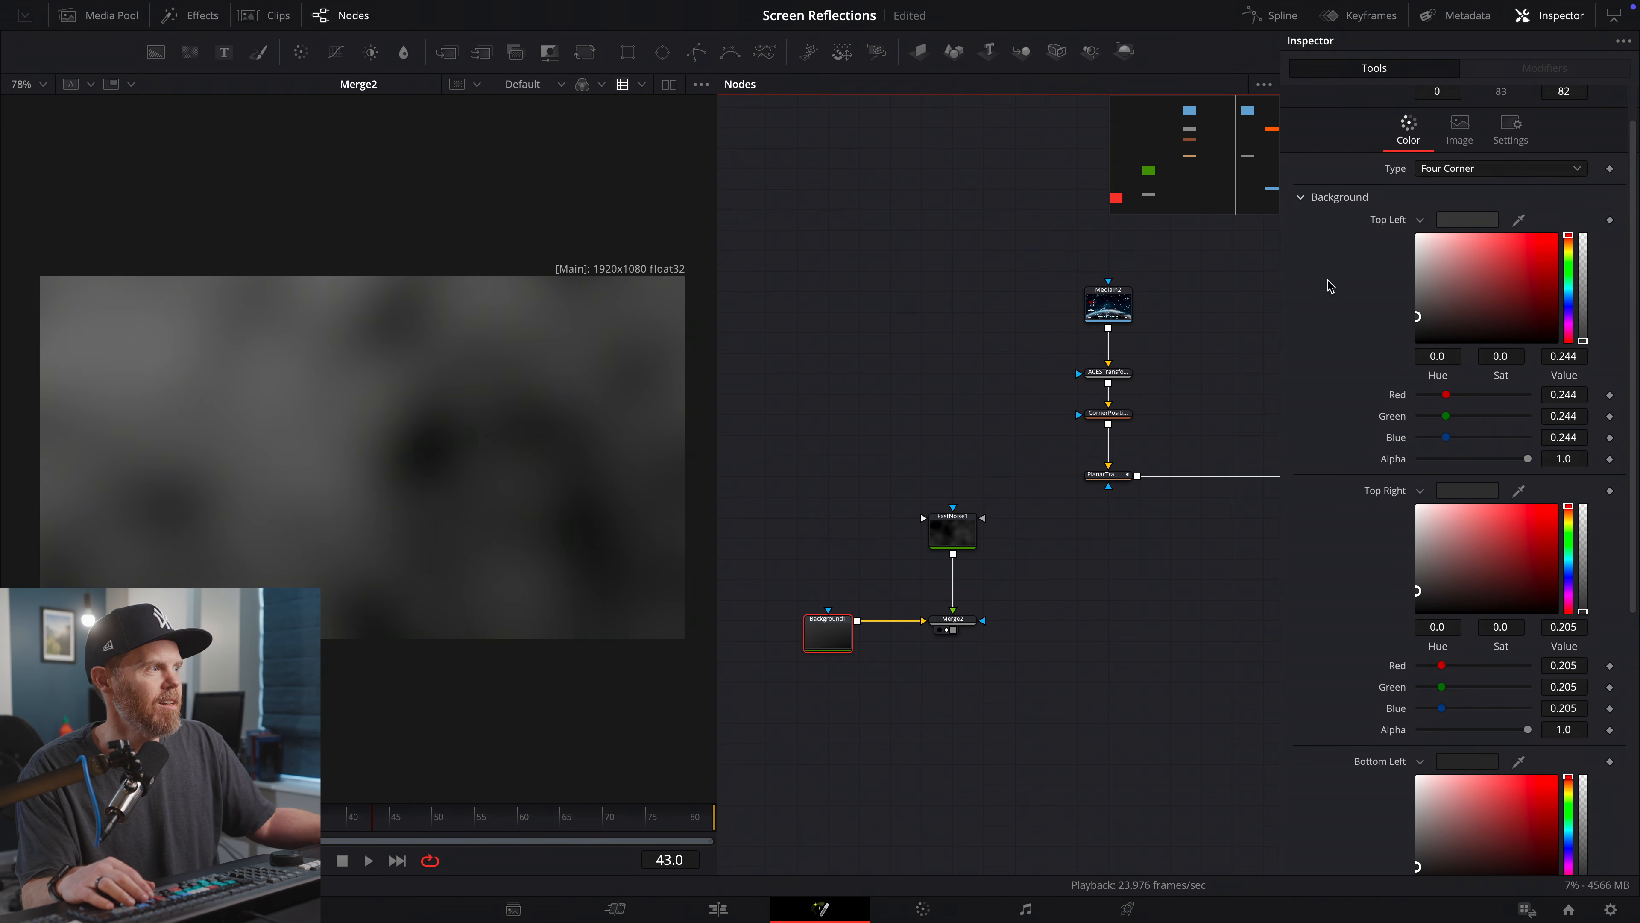
left_click_drag(1420, 316, 1420, 323)
scroll(974, 637, "down", 2)
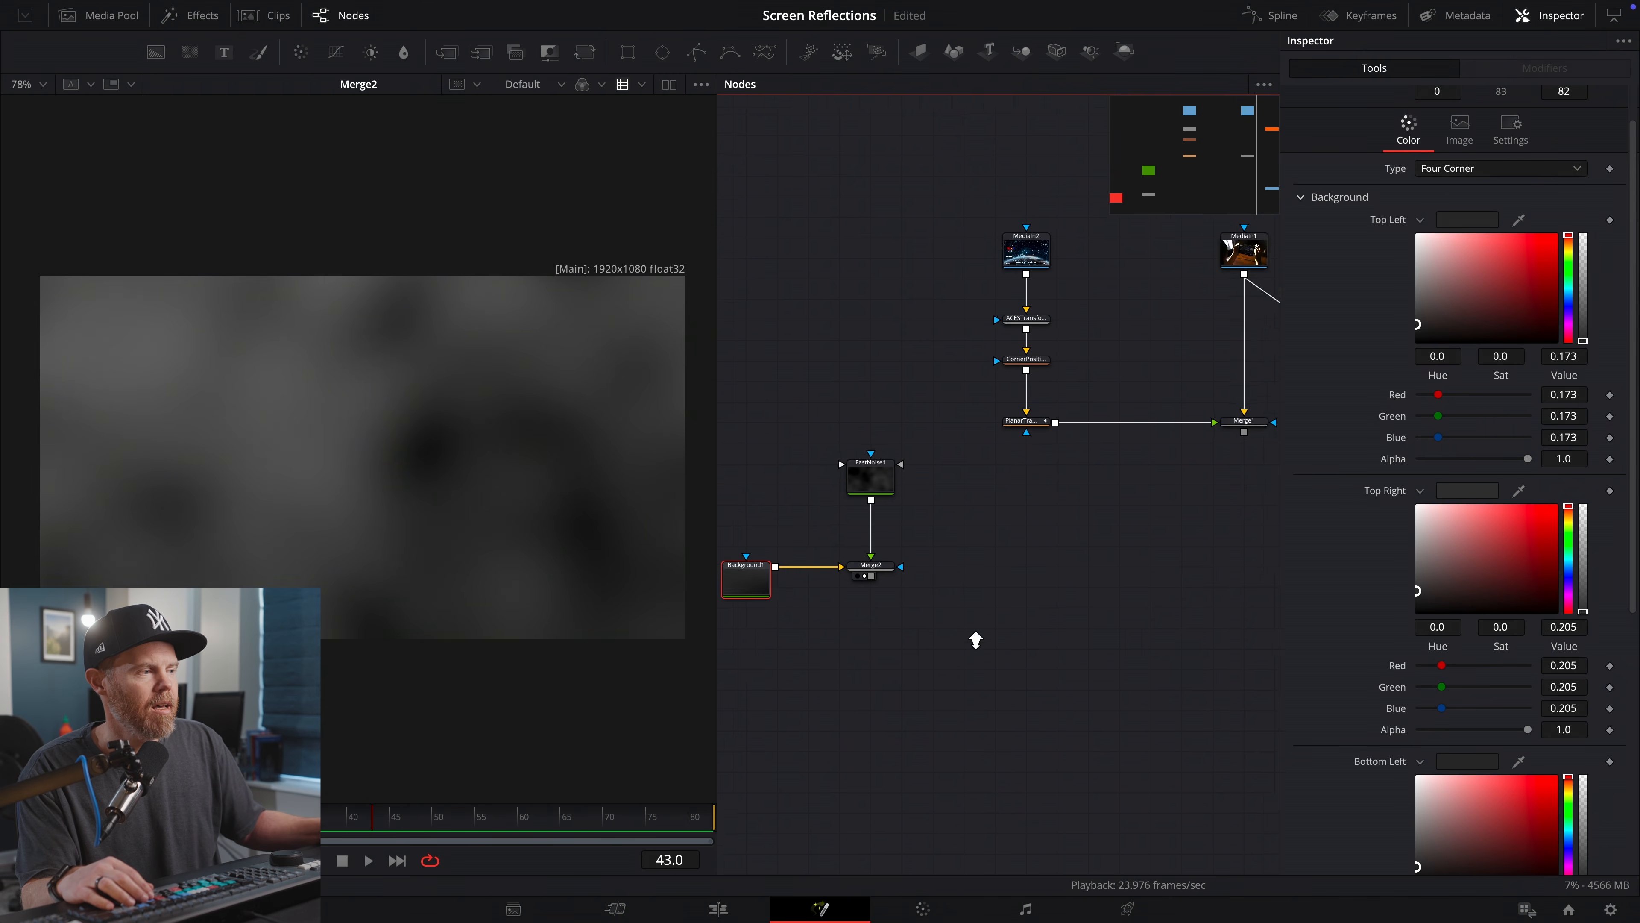
scroll(994, 607, "right", 2)
scroll(988, 586, "up", 1)
scroll(1021, 603, "left", 2)
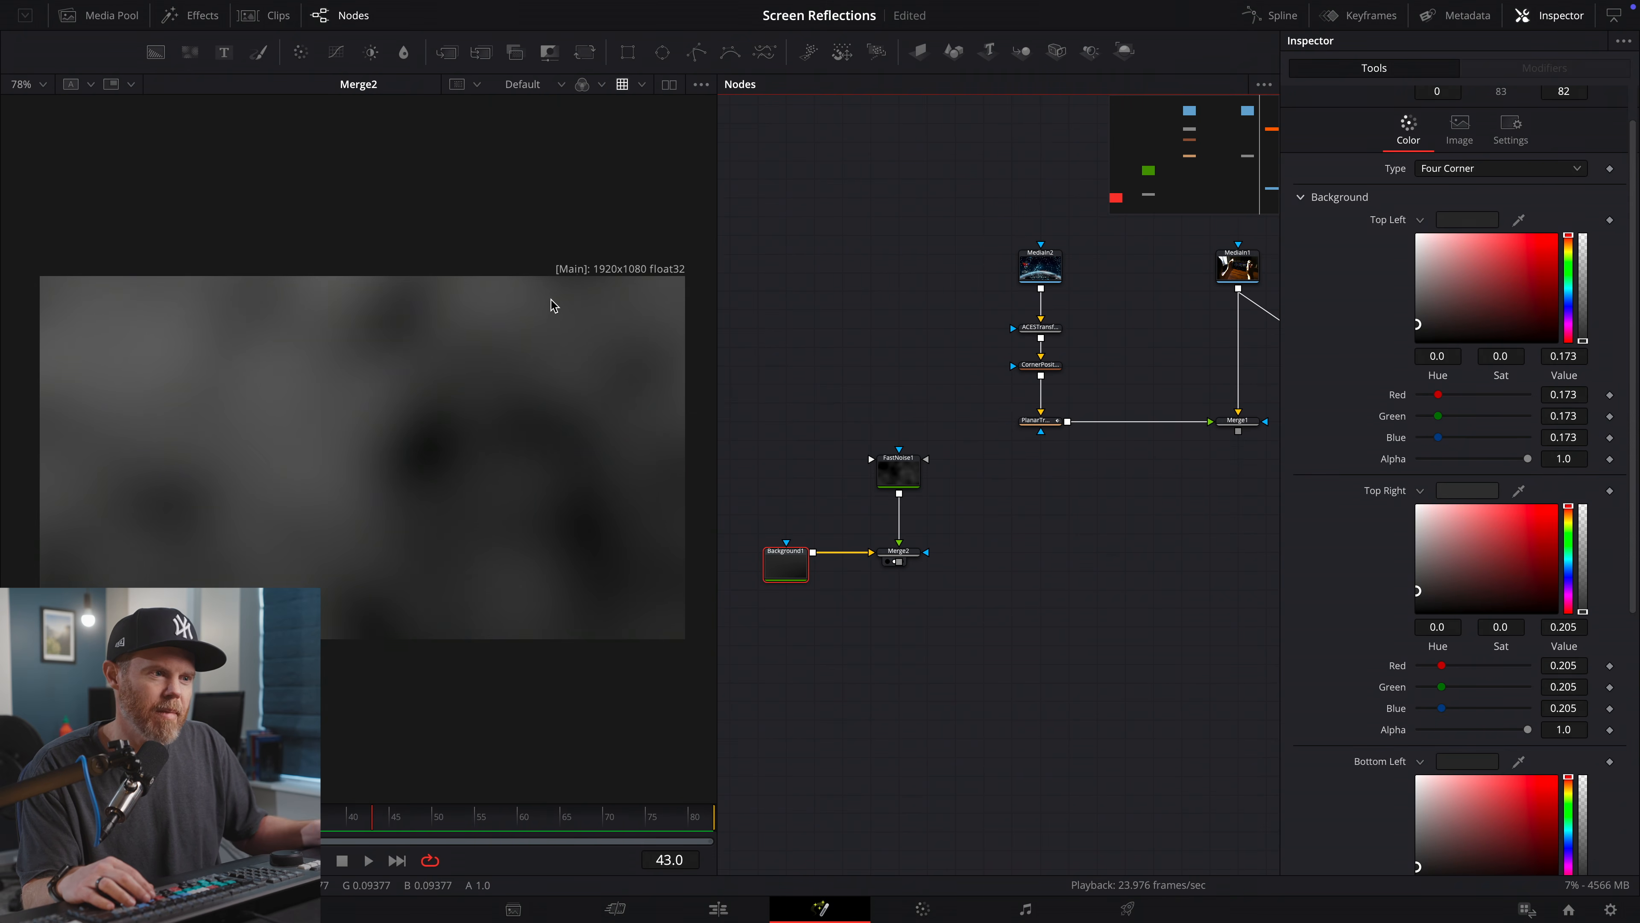
- Add a Paint node after Merge2, place it well below the merge and show it in the viewer
left_click(903, 554)
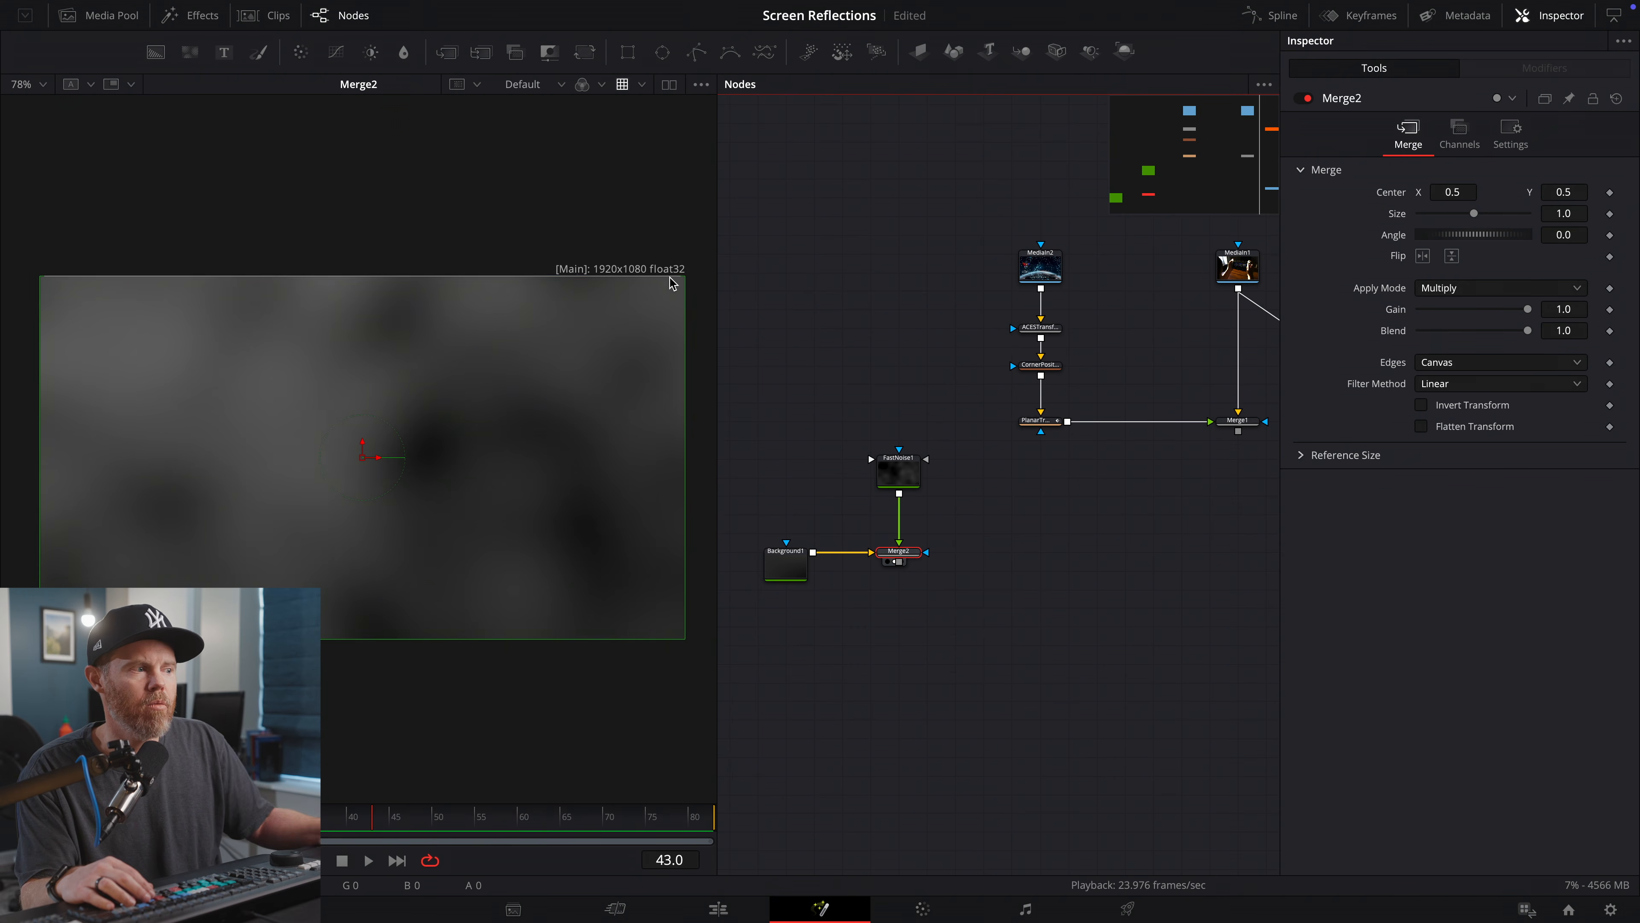
left_click(260, 53)
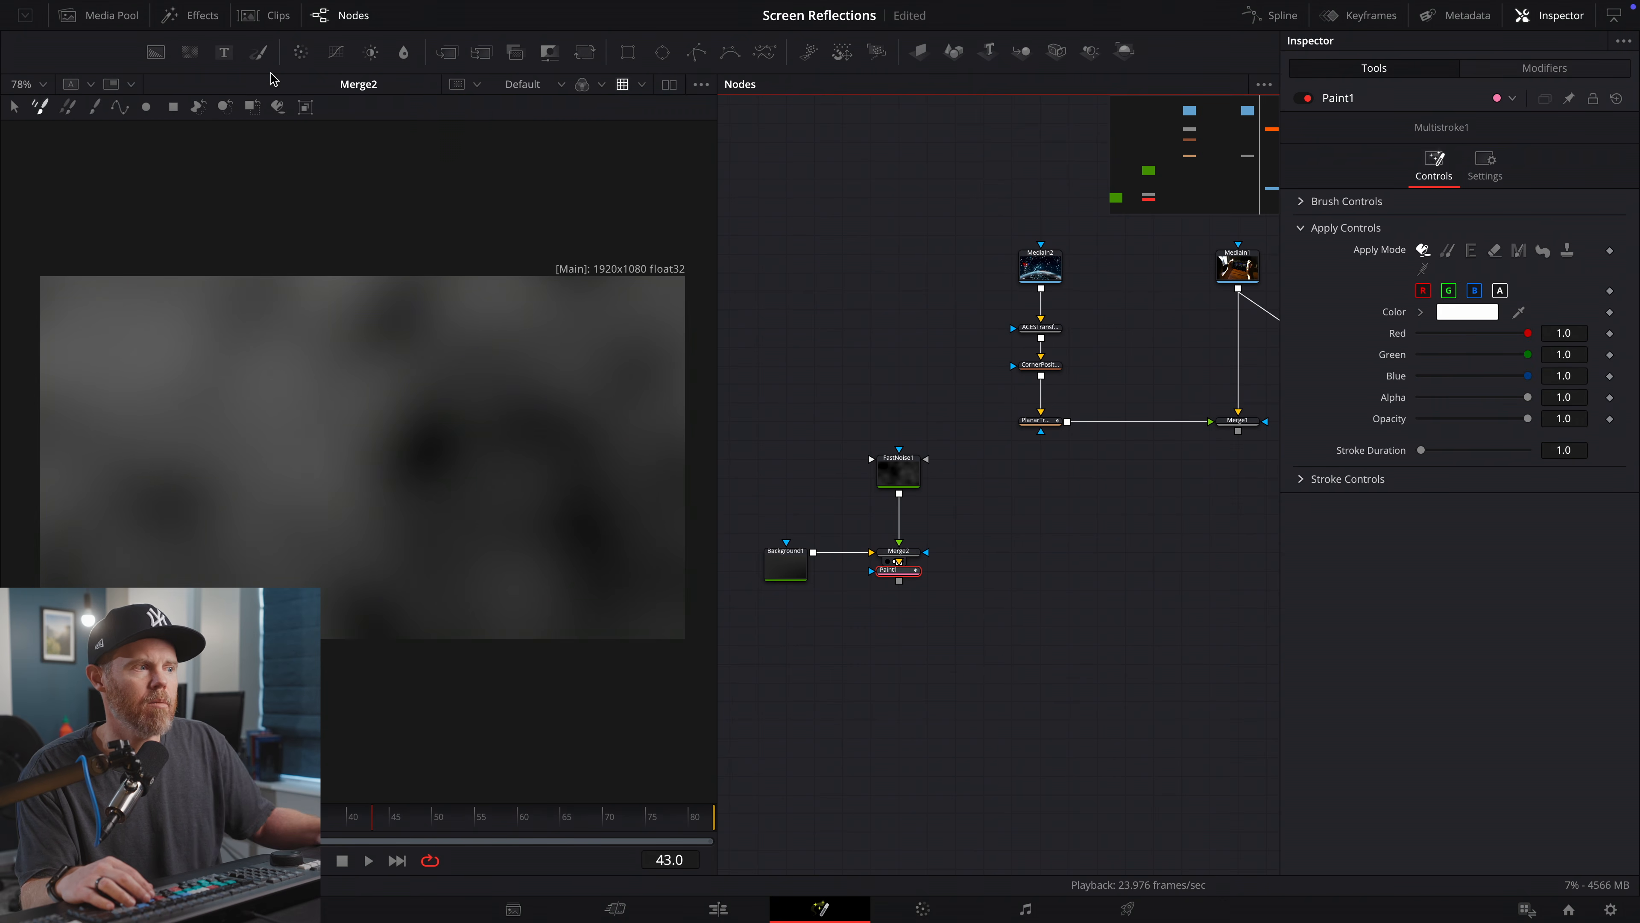
left_click_drag(990, 572, 920, 672)
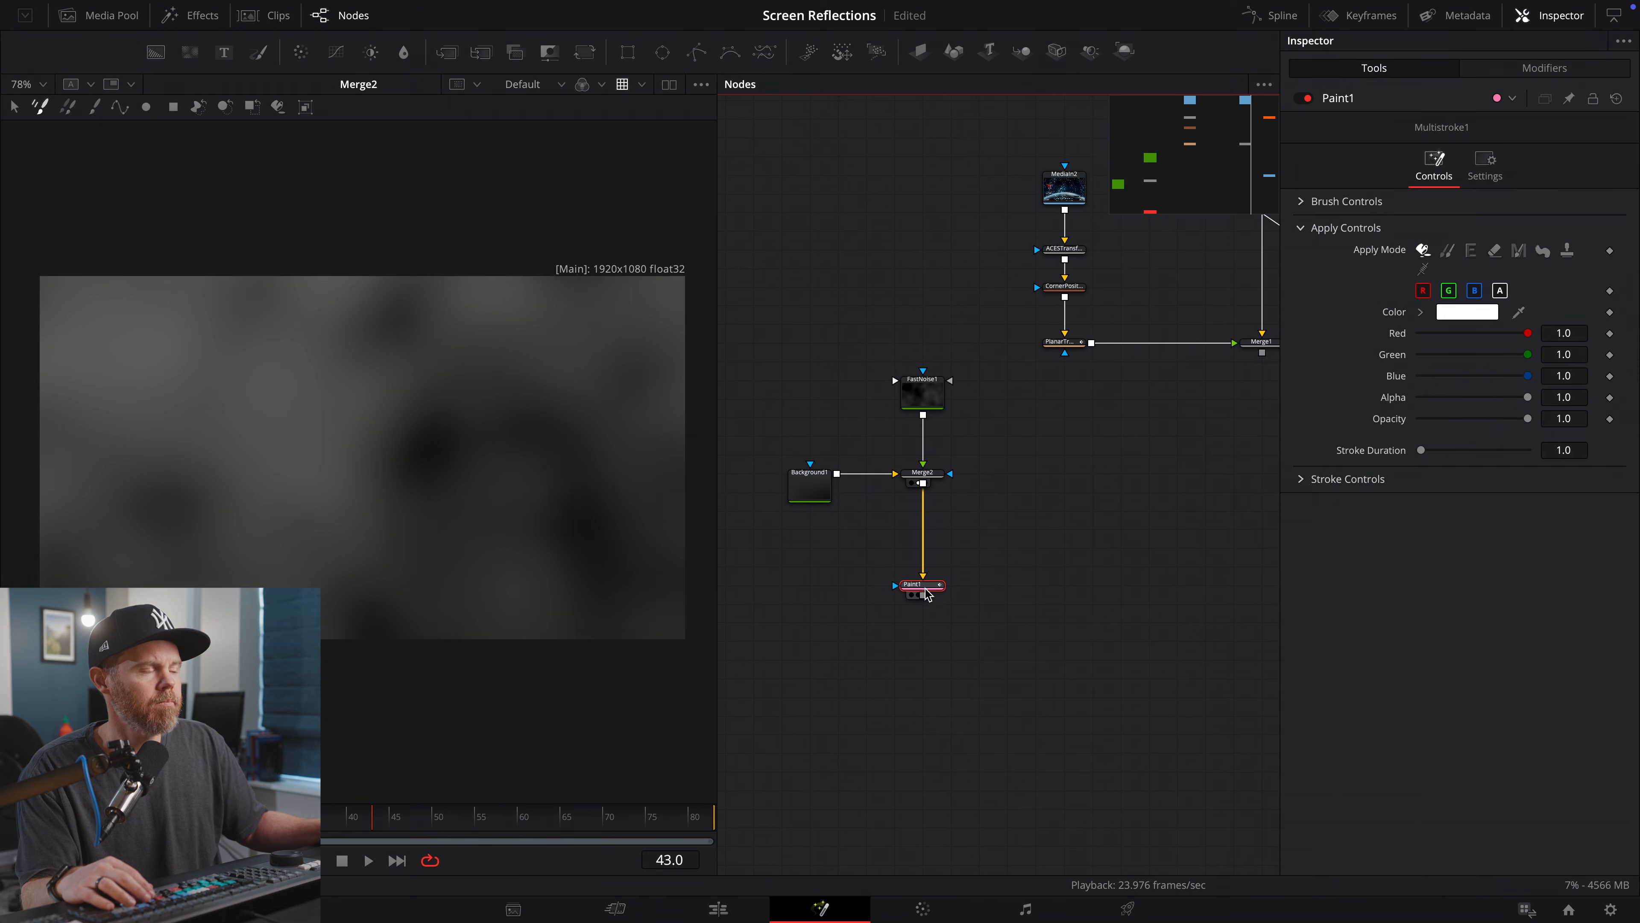
key("1")
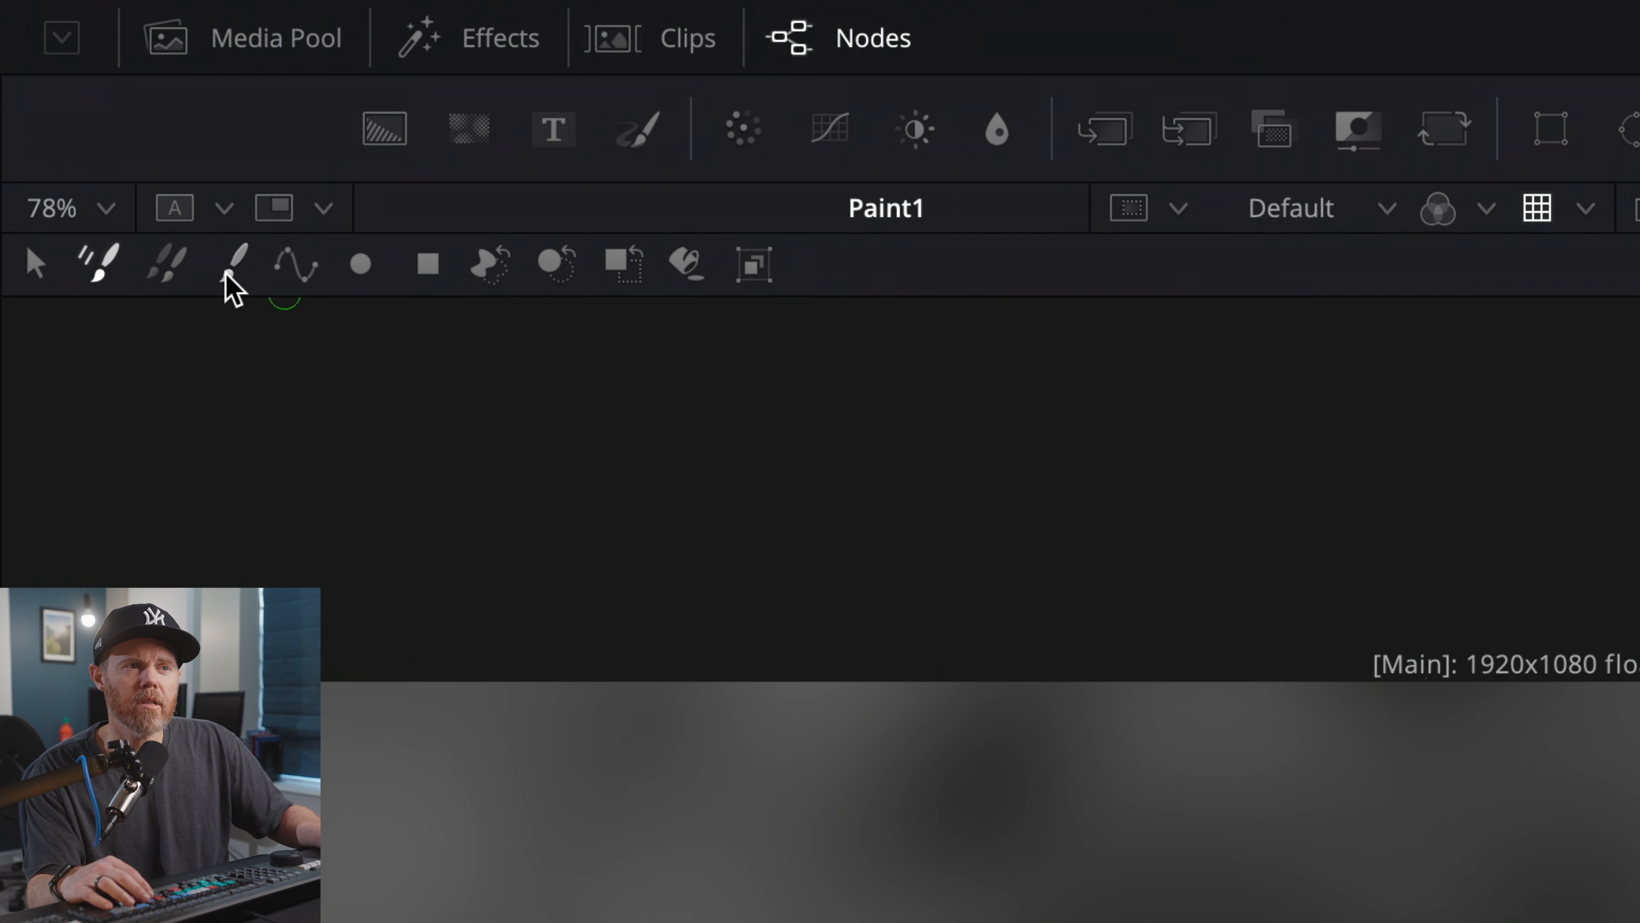
- Paint four soft white, roughly vertical strokes across the upper half of the noise image with the Stroke tool, slanting the first one
left_click(226, 271)
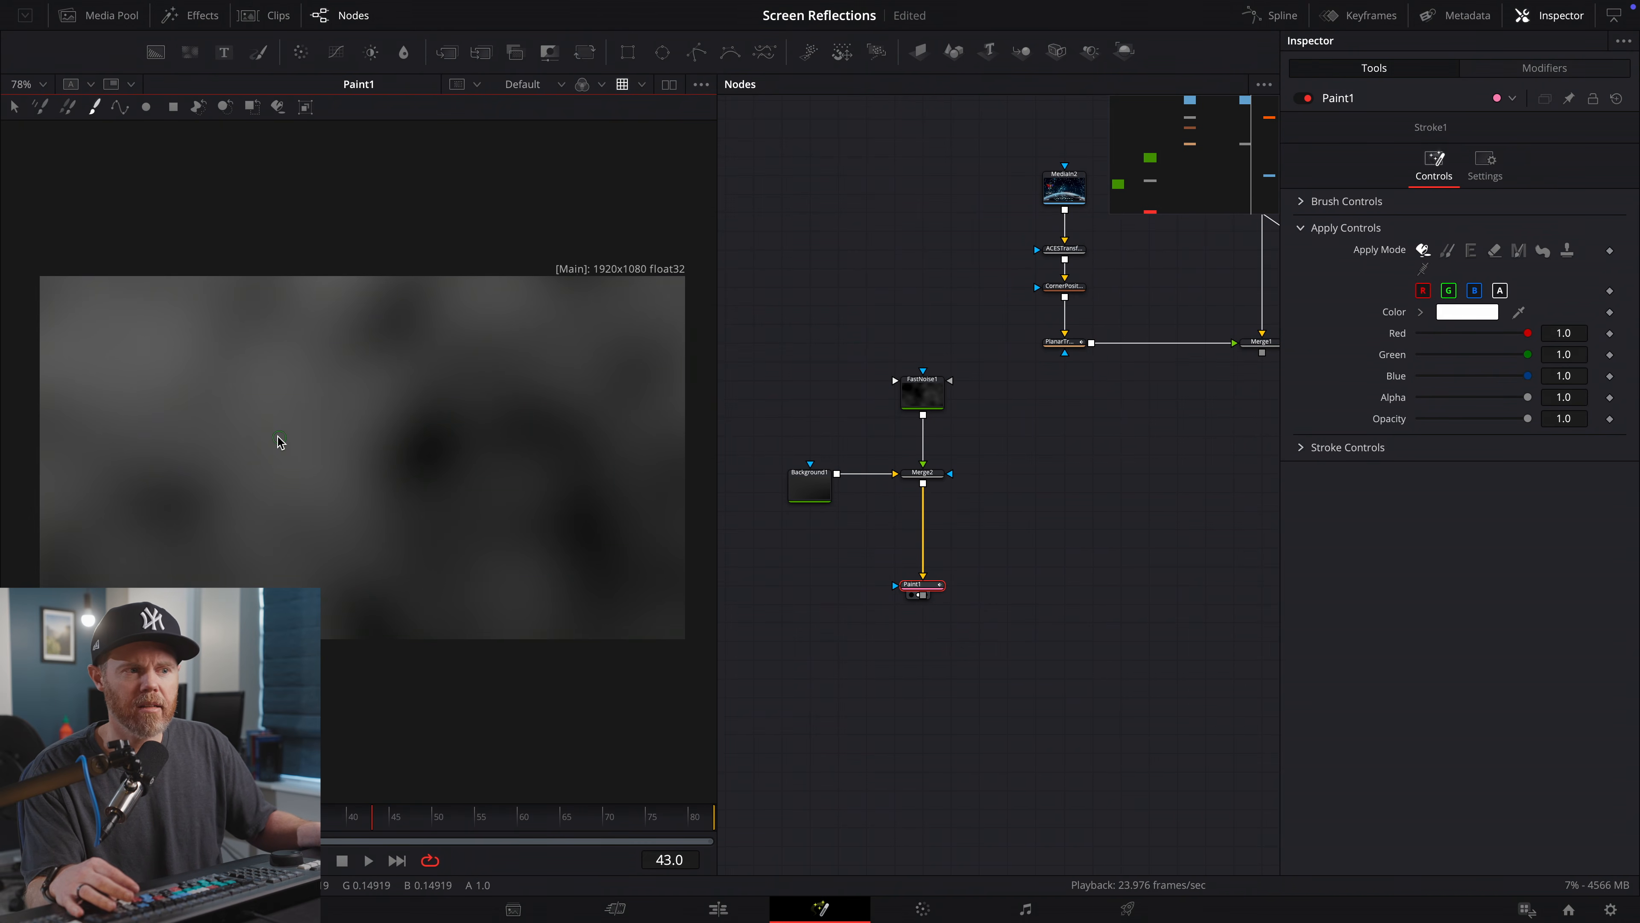
mouse_move(318, 434)
left_mouse_down()
mouse_move(229, 427)
mouse_move(352, 434)
mouse_move(309, 444)
left_mouse_up()
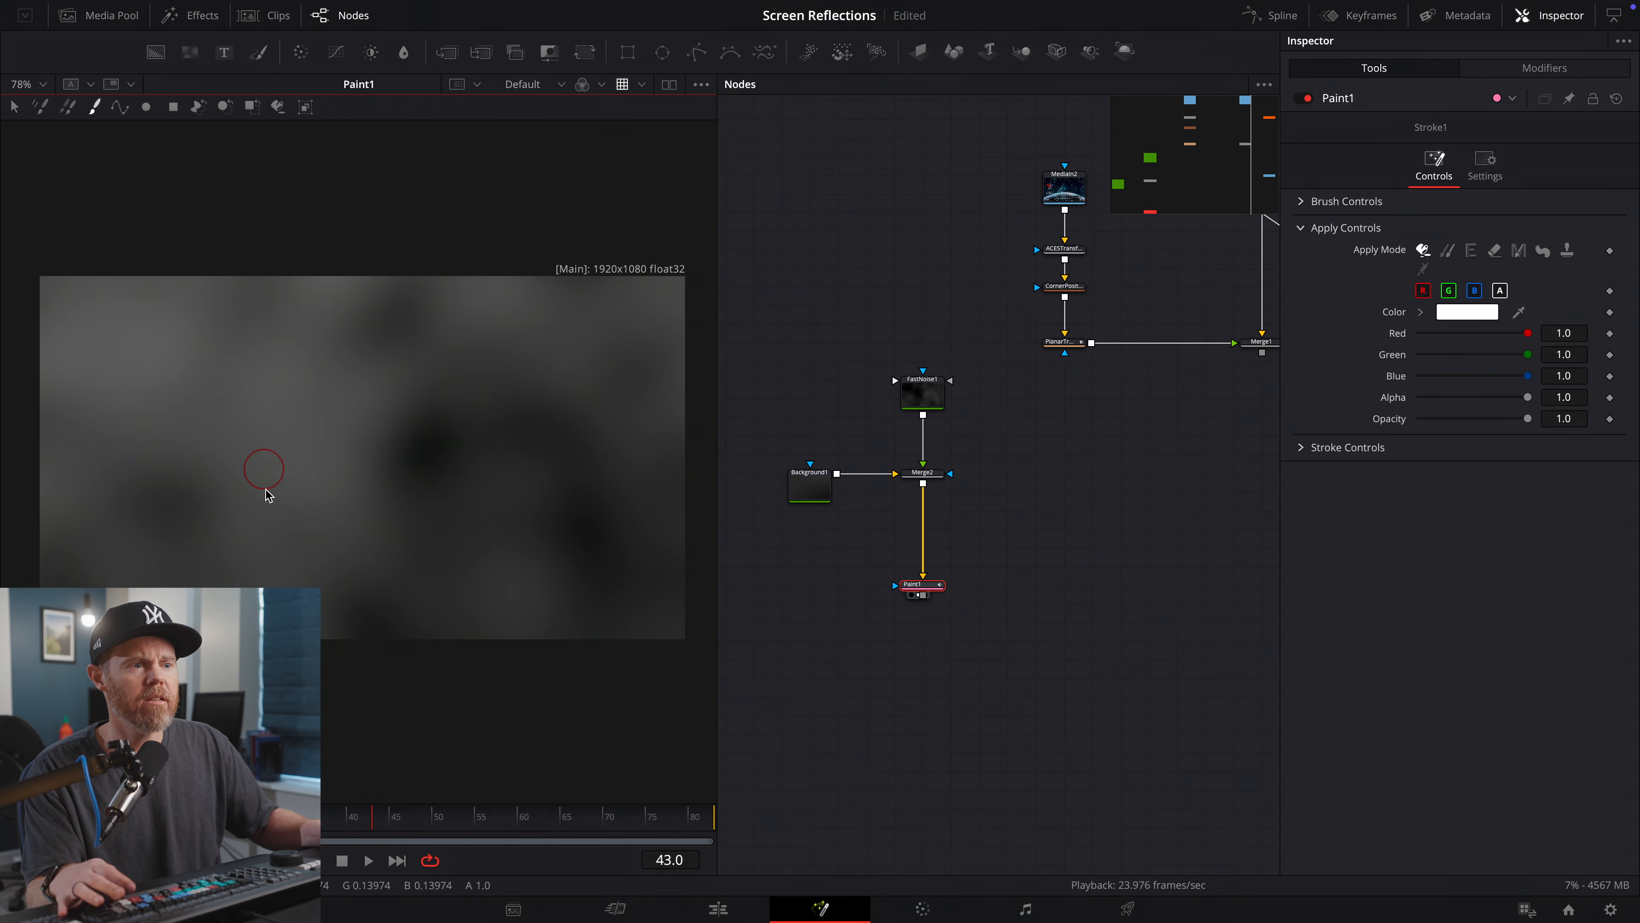
left_click_drag(202, 533, 284, 342)
left_click_drag(377, 492, 359, 316)
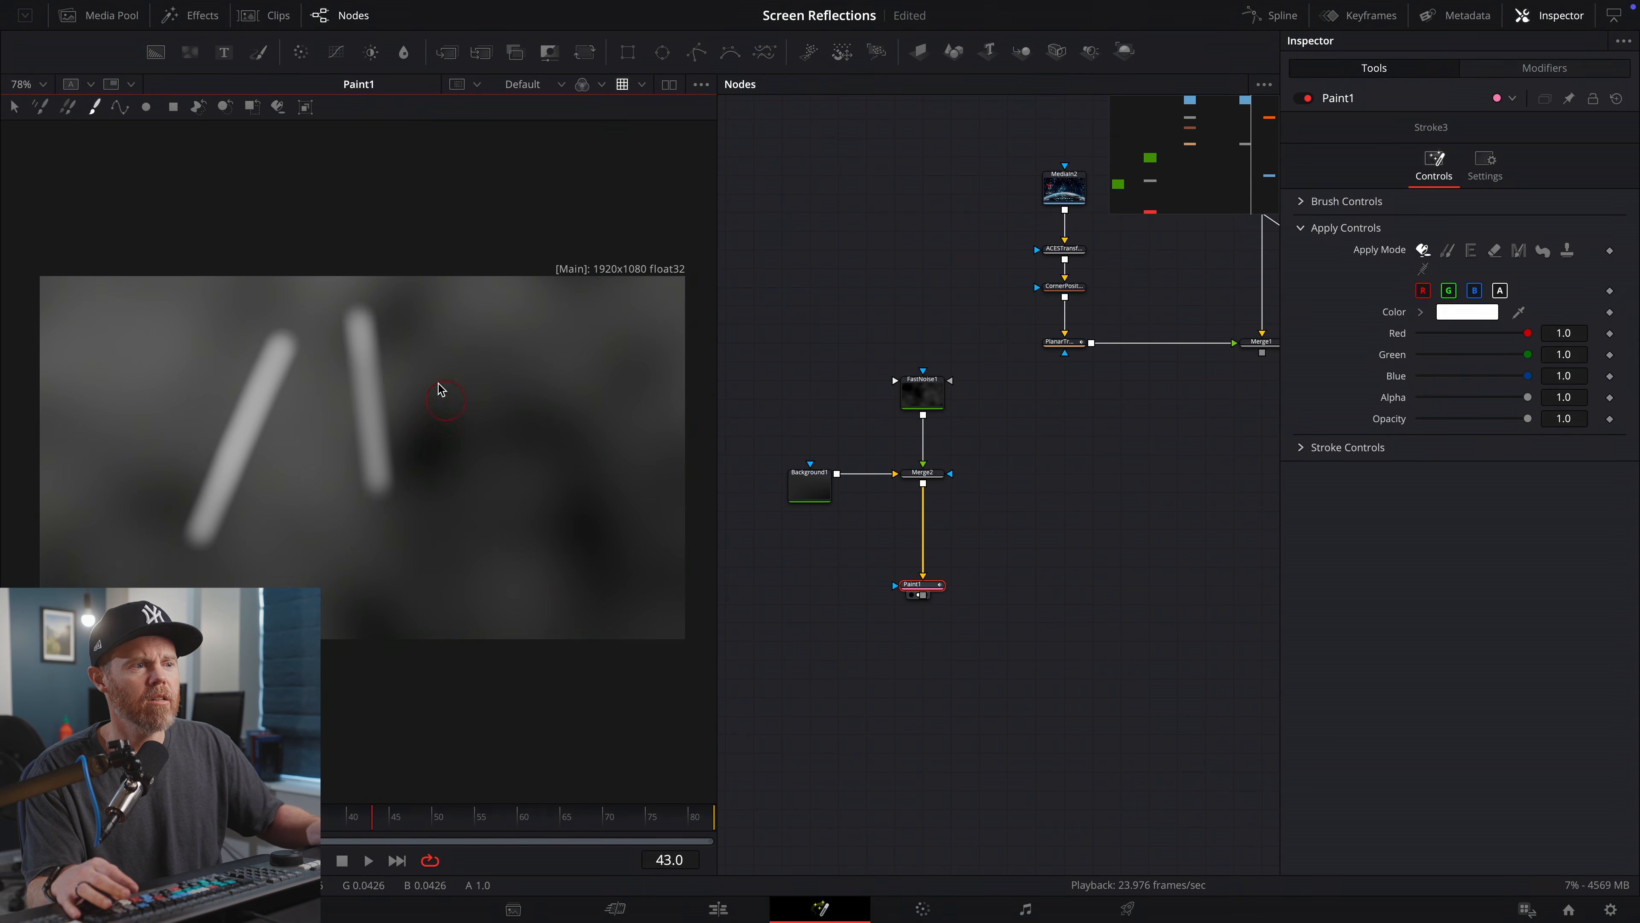
left_click_drag(454, 408, 455, 530)
left_click_drag(531, 372, 532, 517)
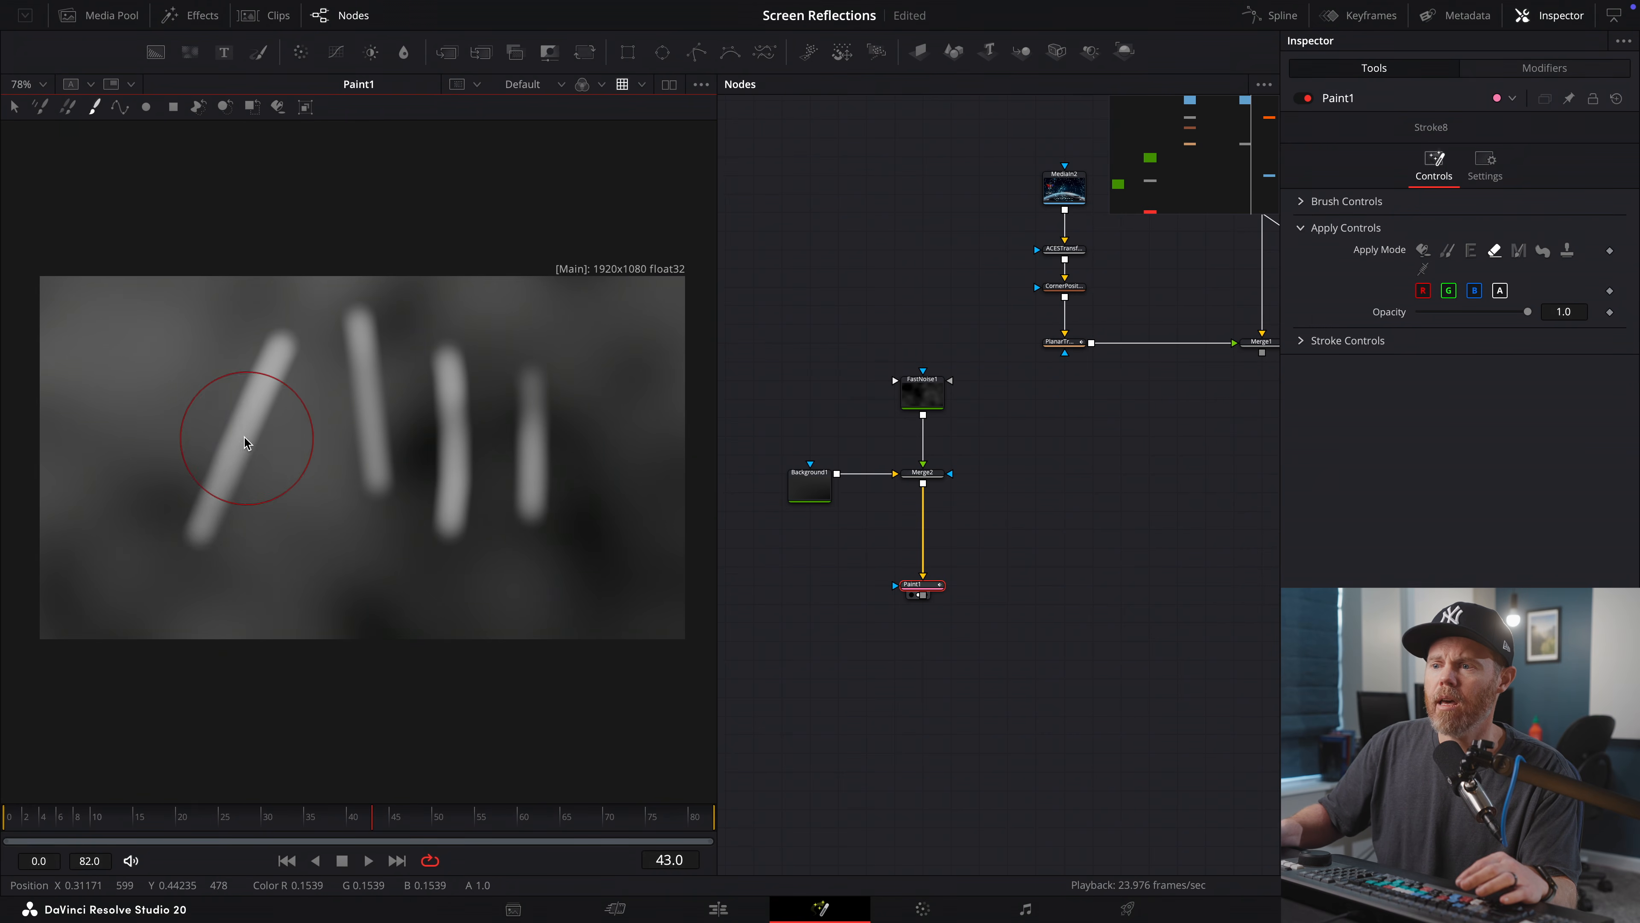
- Partly erase the four white strokes in Paint1 with a large soft eraser brush to make their brightness uneven
left_click_drag(246, 421, 208, 492)
mouse_move(364, 497)
left_mouse_down()
mouse_move(361, 403)
mouse_move(370, 453)
left_mouse_up()
mouse_move(448, 407)
left_mouse_down()
mouse_move(450, 494)
mouse_move(449, 365)
left_mouse_up()
mouse_move(532, 430)
left_mouse_down()
mouse_move(531, 531)
mouse_move(531, 462)
left_mouse_up()
mouse_move(249, 396)
left_mouse_down()
mouse_move(286, 331)
mouse_move(286, 374)
left_mouse_up()
left_click(1078, 581)
- Show Merge1 in the viewer, play the composite and examine the console screen close up
left_click_drag(1077, 582, 998, 557)
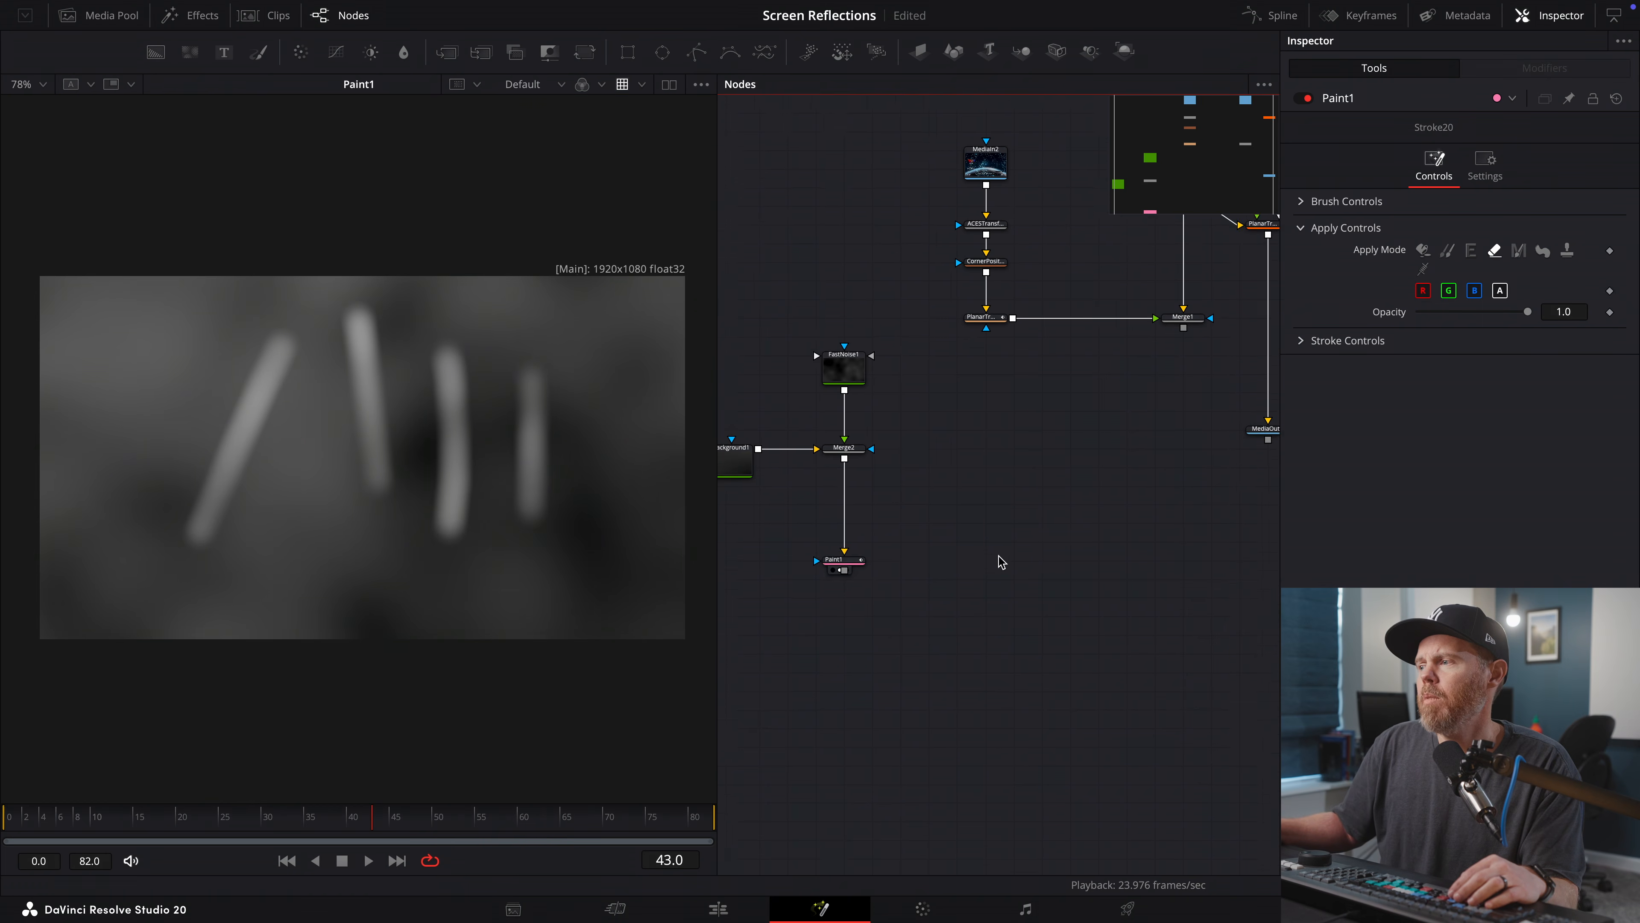
scroll(999, 557, "down", 2)
left_click_drag(1166, 457, 1149, 484)
mouse_move(1149, 424)
left_mouse_down()
mouse_move(958, 393)
mouse_move(671, 491)
left_mouse_up()
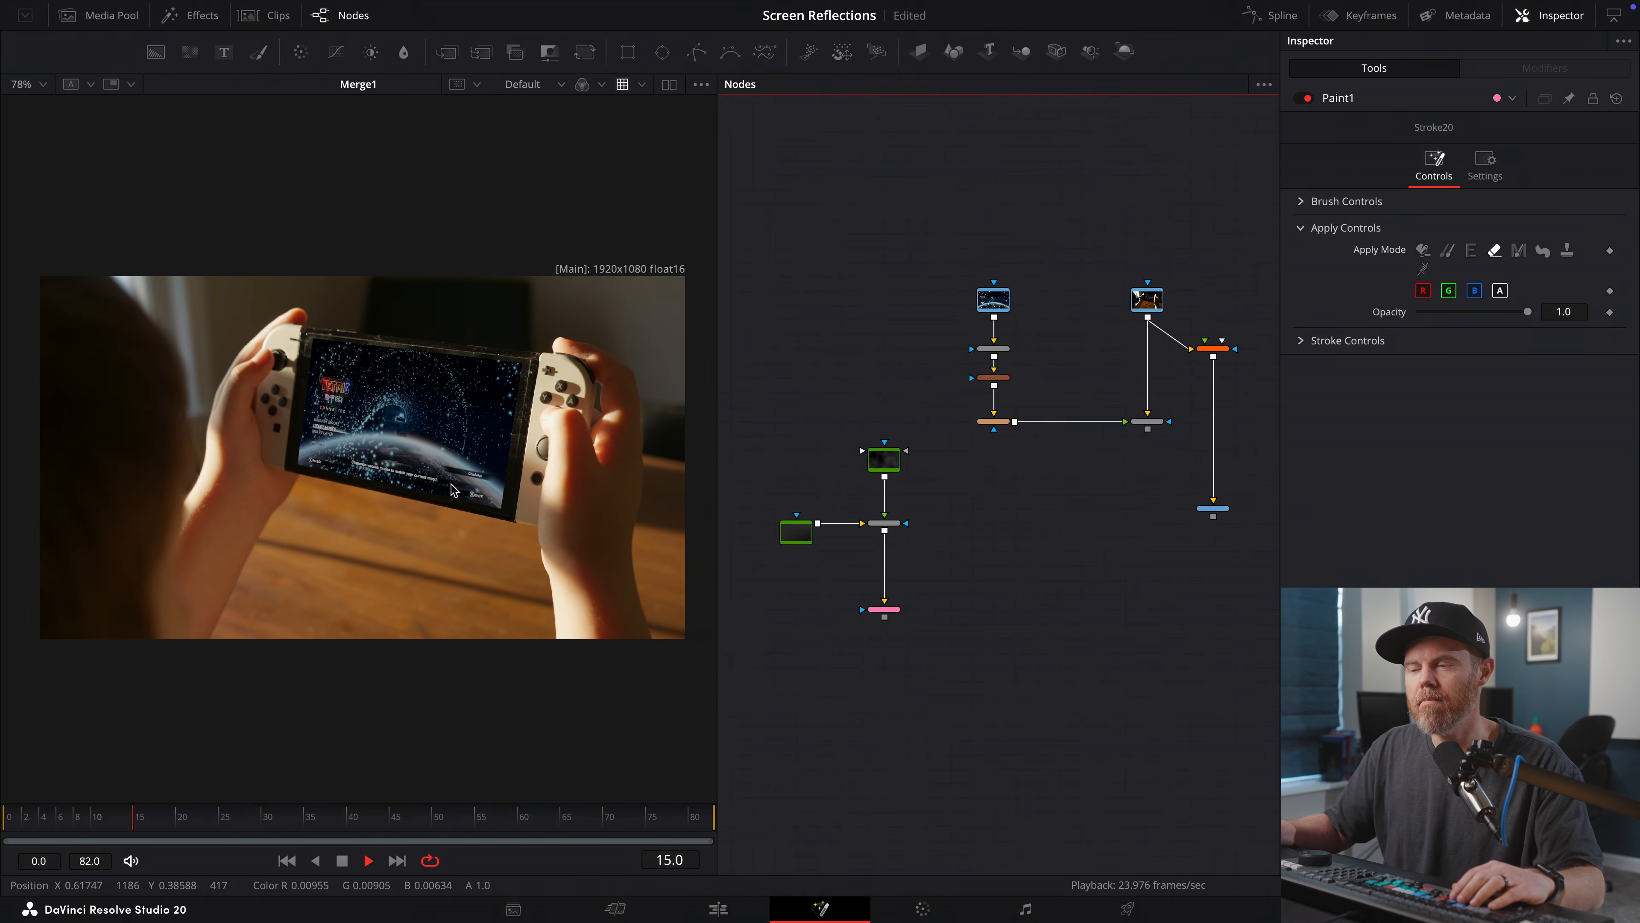
key("space")
scroll(433, 429, "up", 3)
scroll(1047, 505, "up", 3)
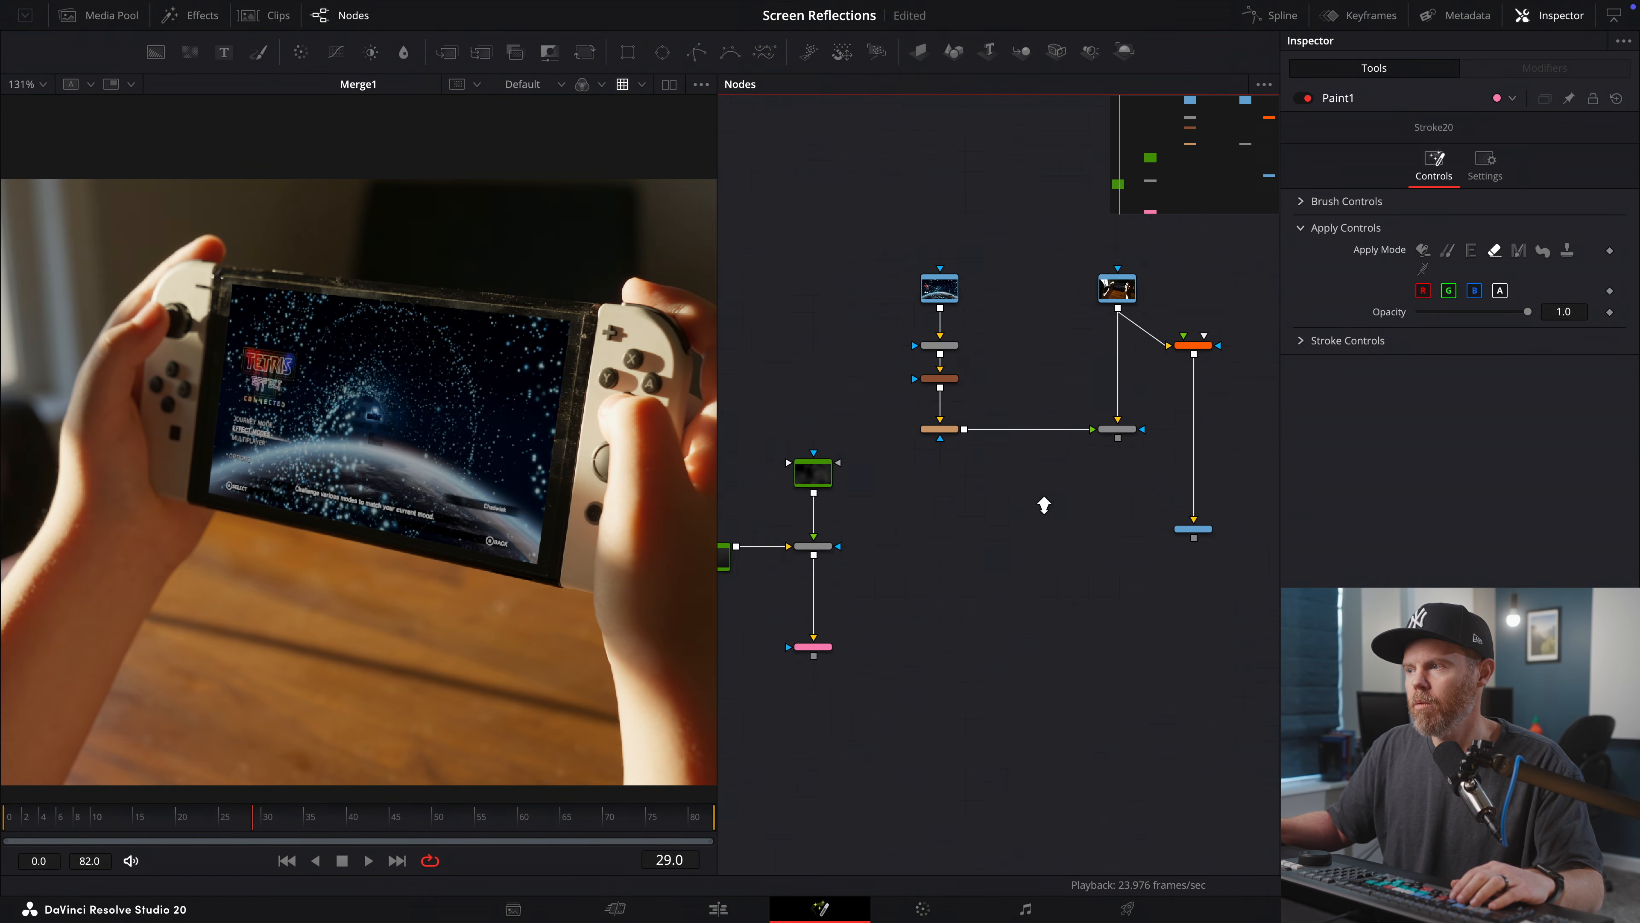
- Disconnect PlanarTracker1 from both MediaIn1 and MediaOut1
left_click(917, 392)
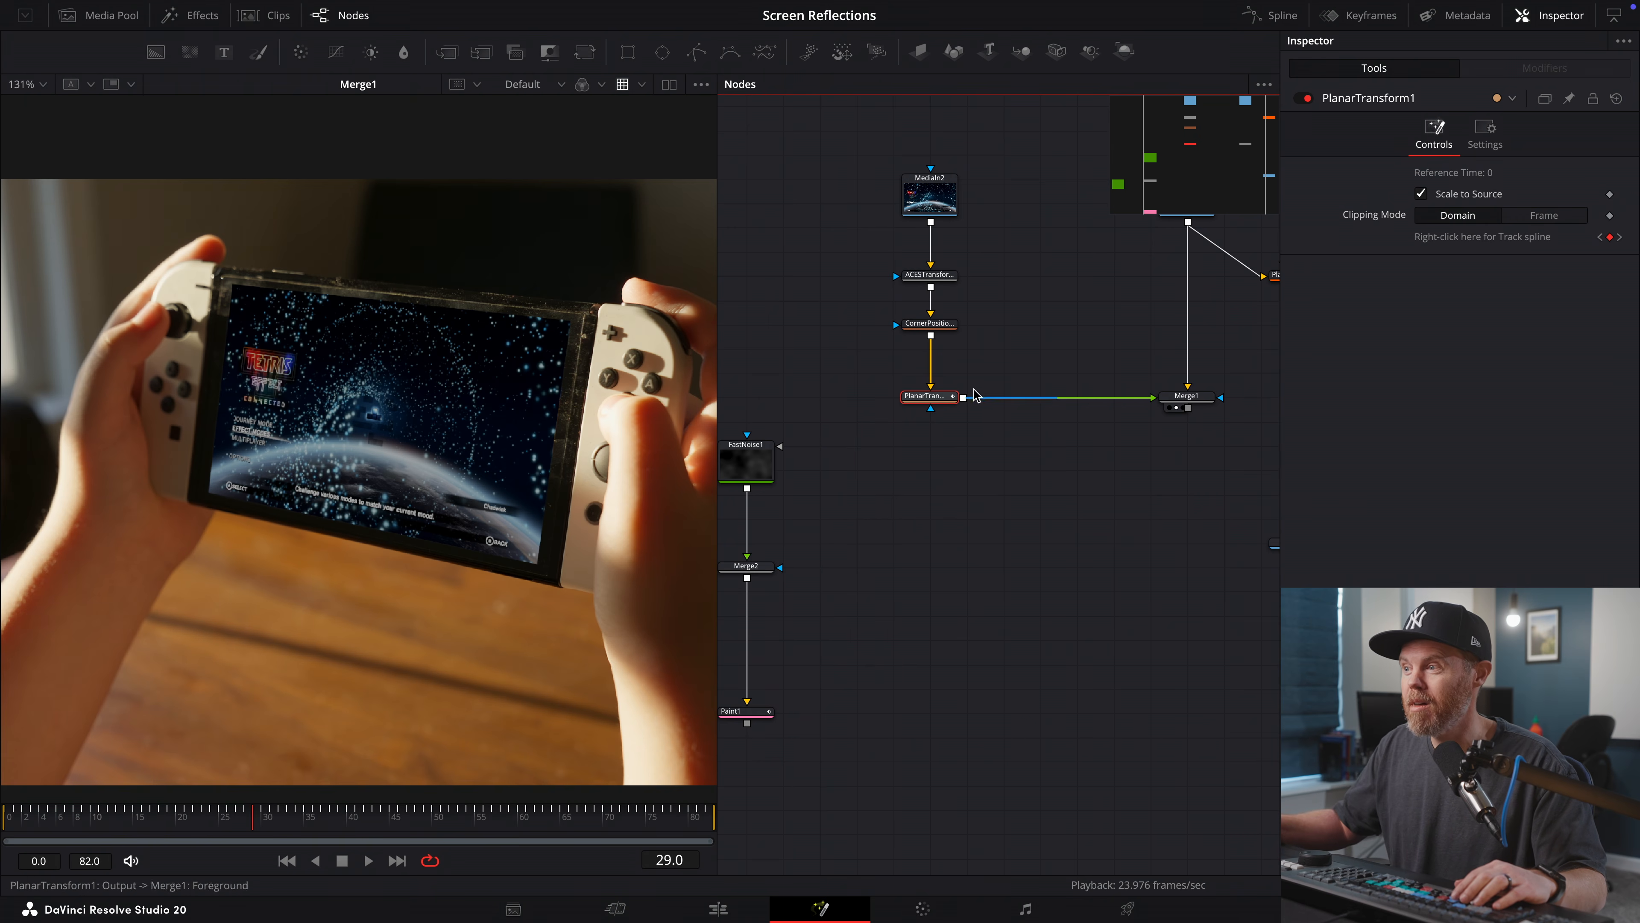
left_click_drag(1043, 598, 957, 629)
left_click_drag(1053, 541, 1049, 554)
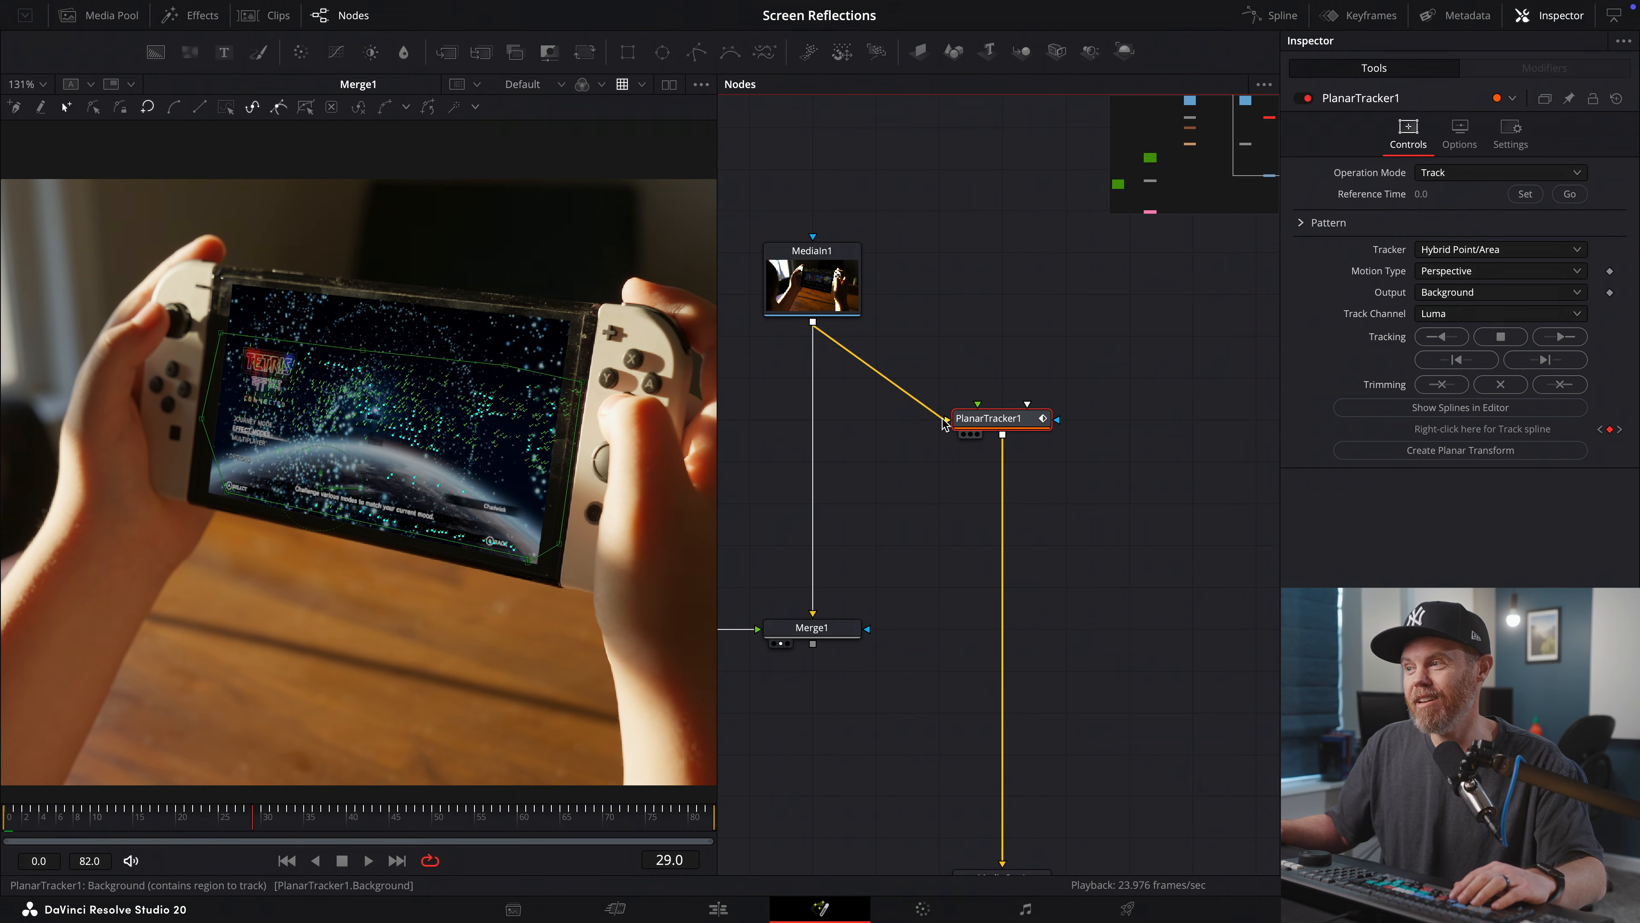
left_click_drag(945, 420, 983, 389)
scroll(1061, 566, "down", 5)
left_click(1011, 596)
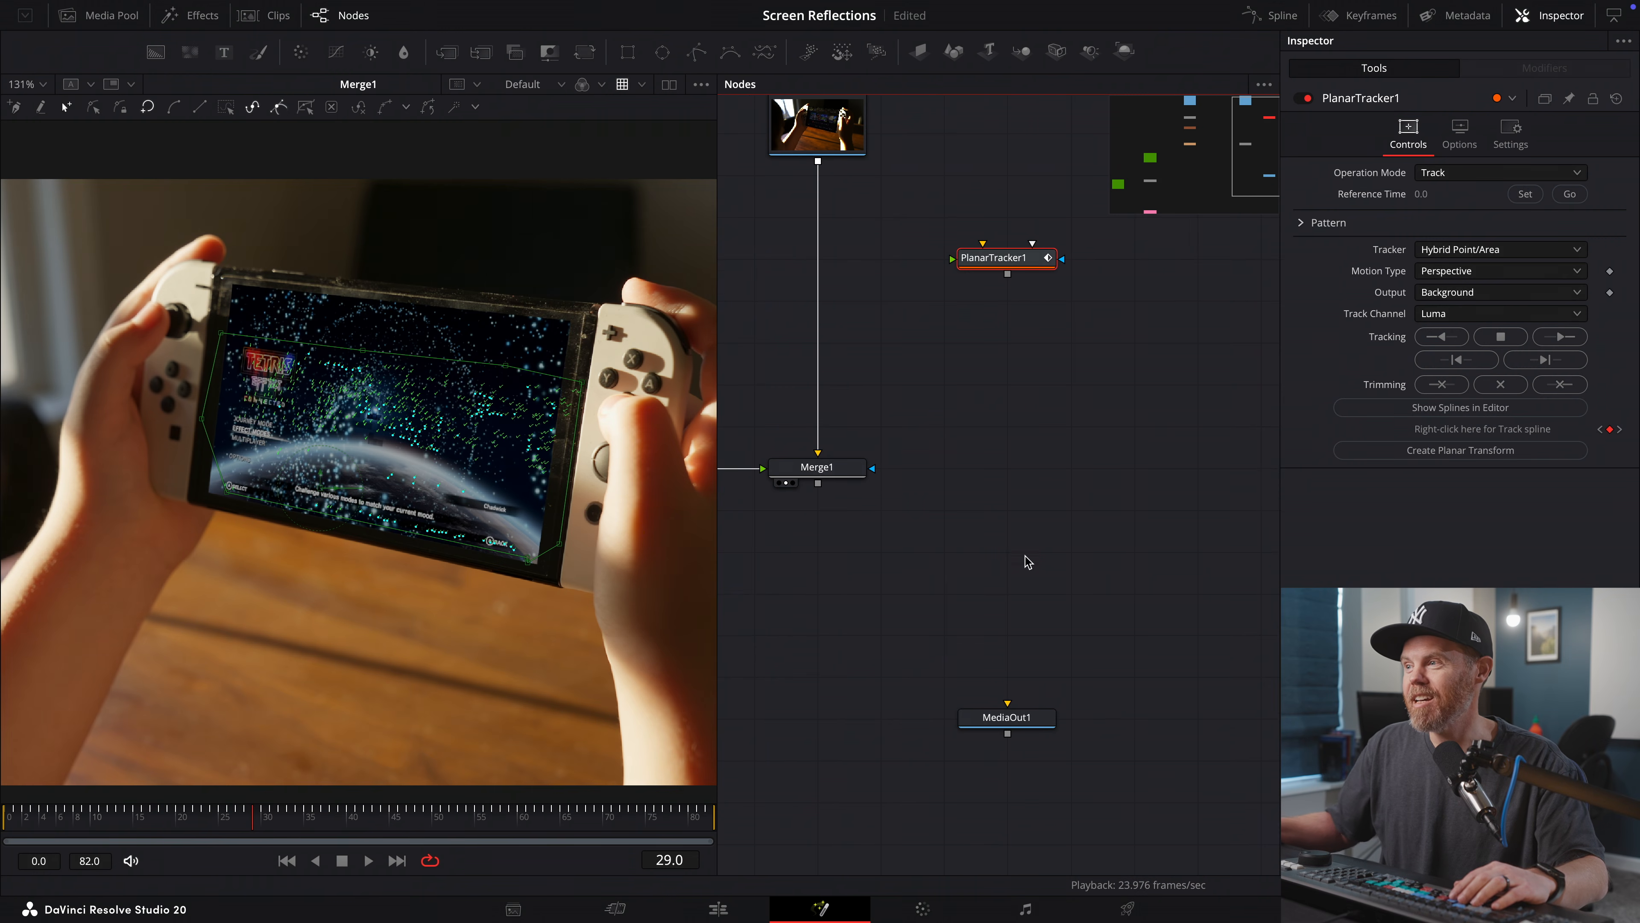
- Move PlanarTracker1 beside Merge2 and set its operation mode to Steady
left_click_drag(1003, 262, 815, 594)
left_click_drag(910, 594, 1194, 543)
scroll(1123, 576, "down", 4)
left_click_drag(1030, 603, 958, 601)
left_click(1435, 171)
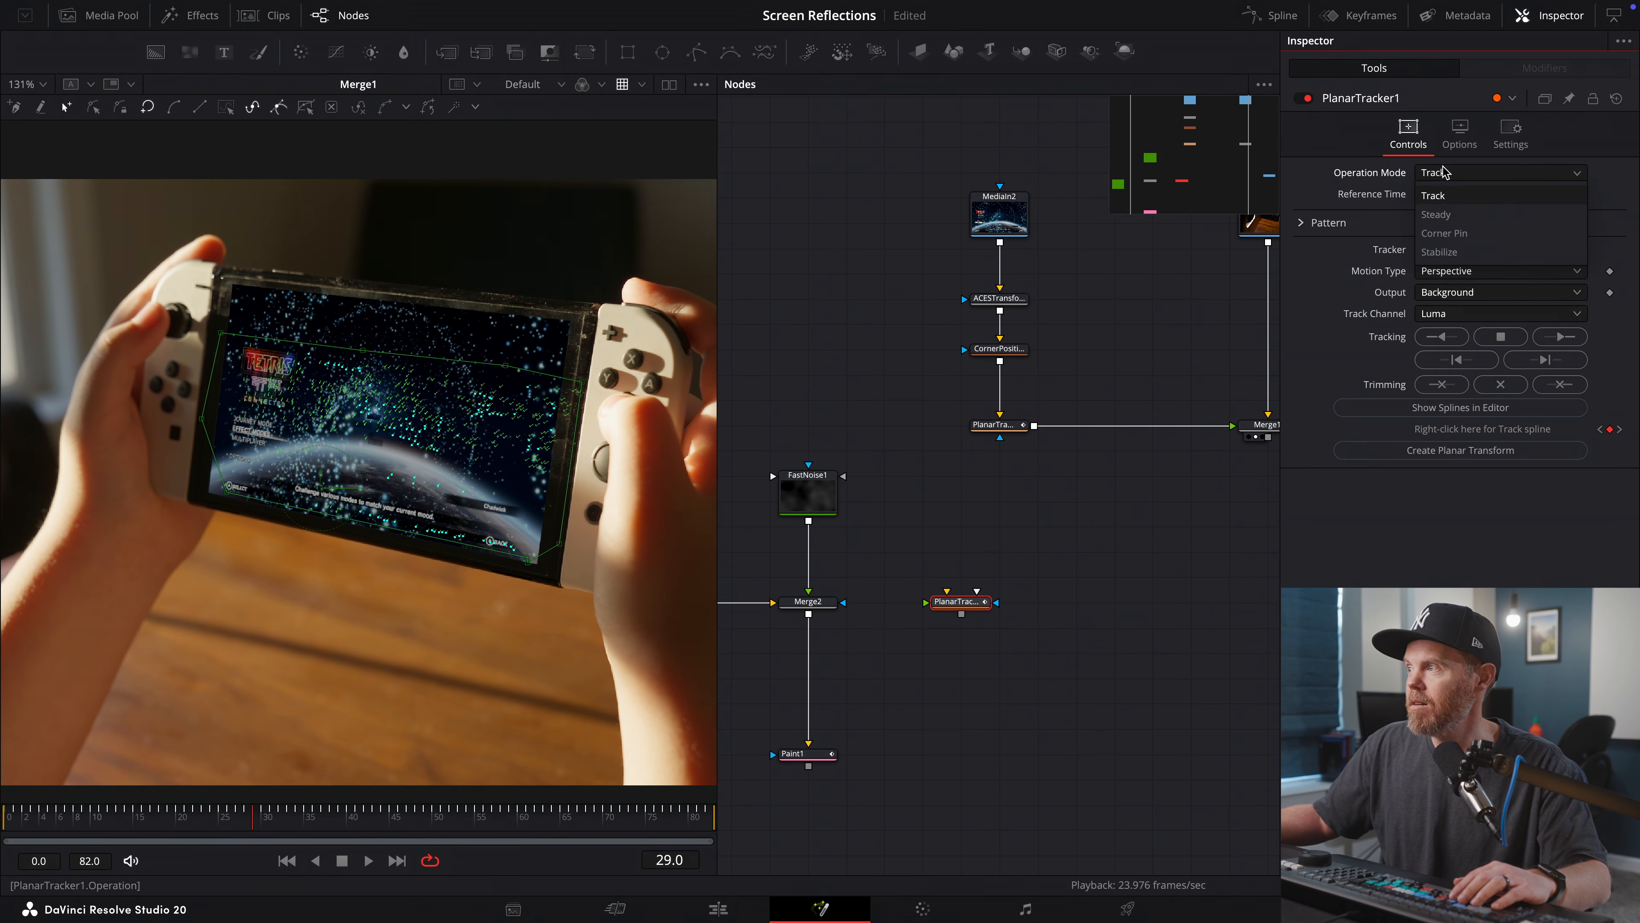
left_click(1454, 208)
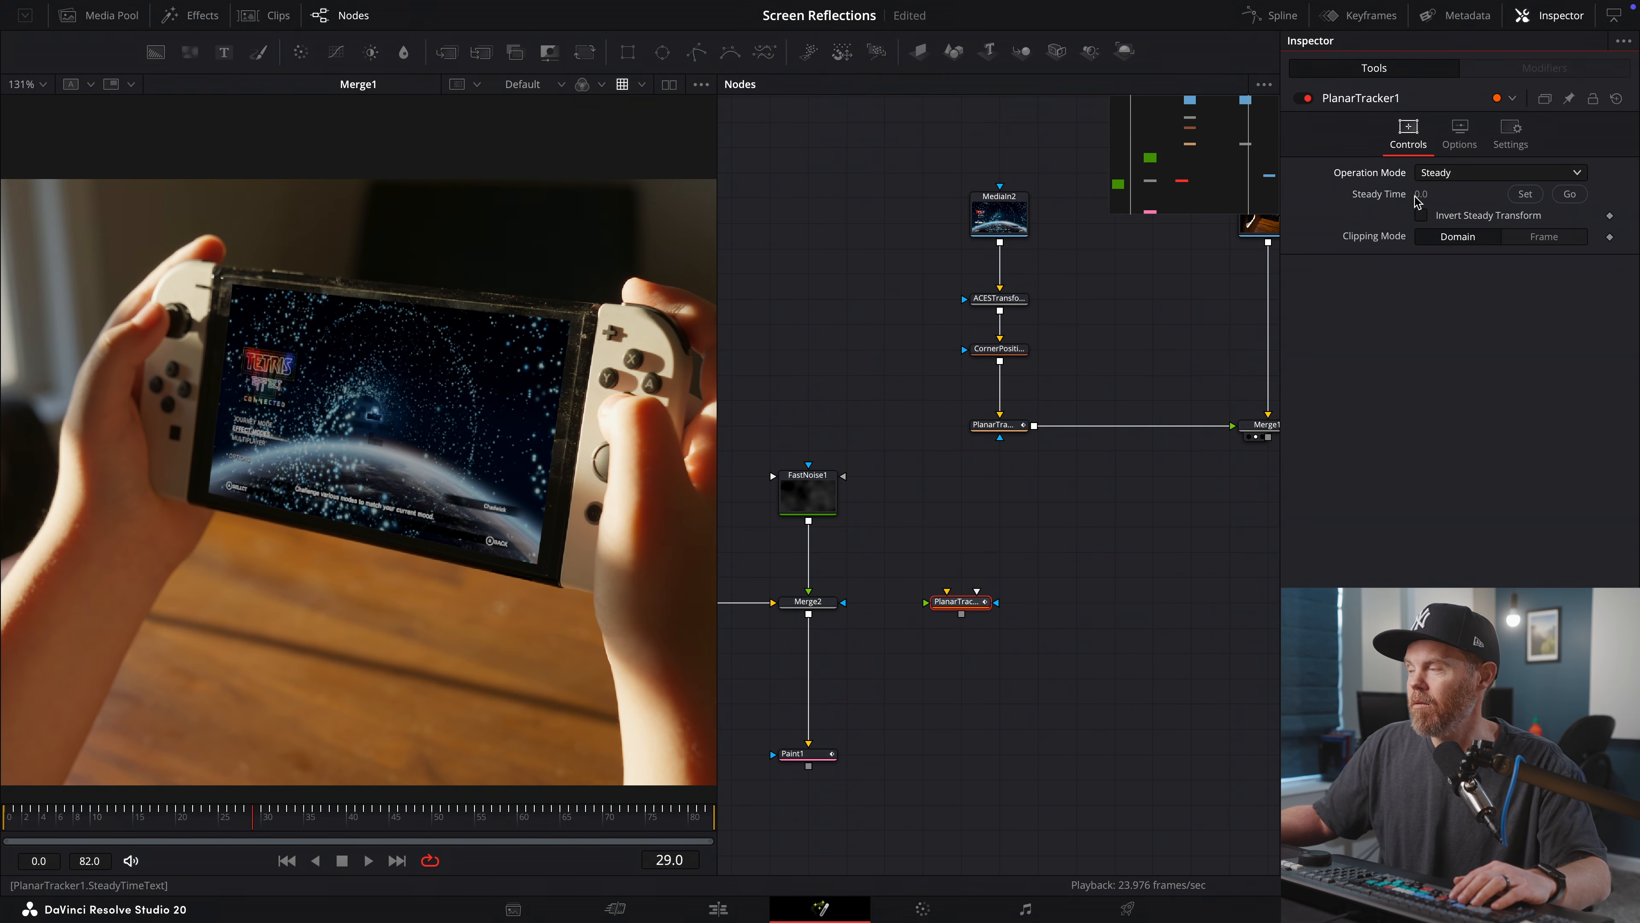
scroll(1065, 560, "down", 1)
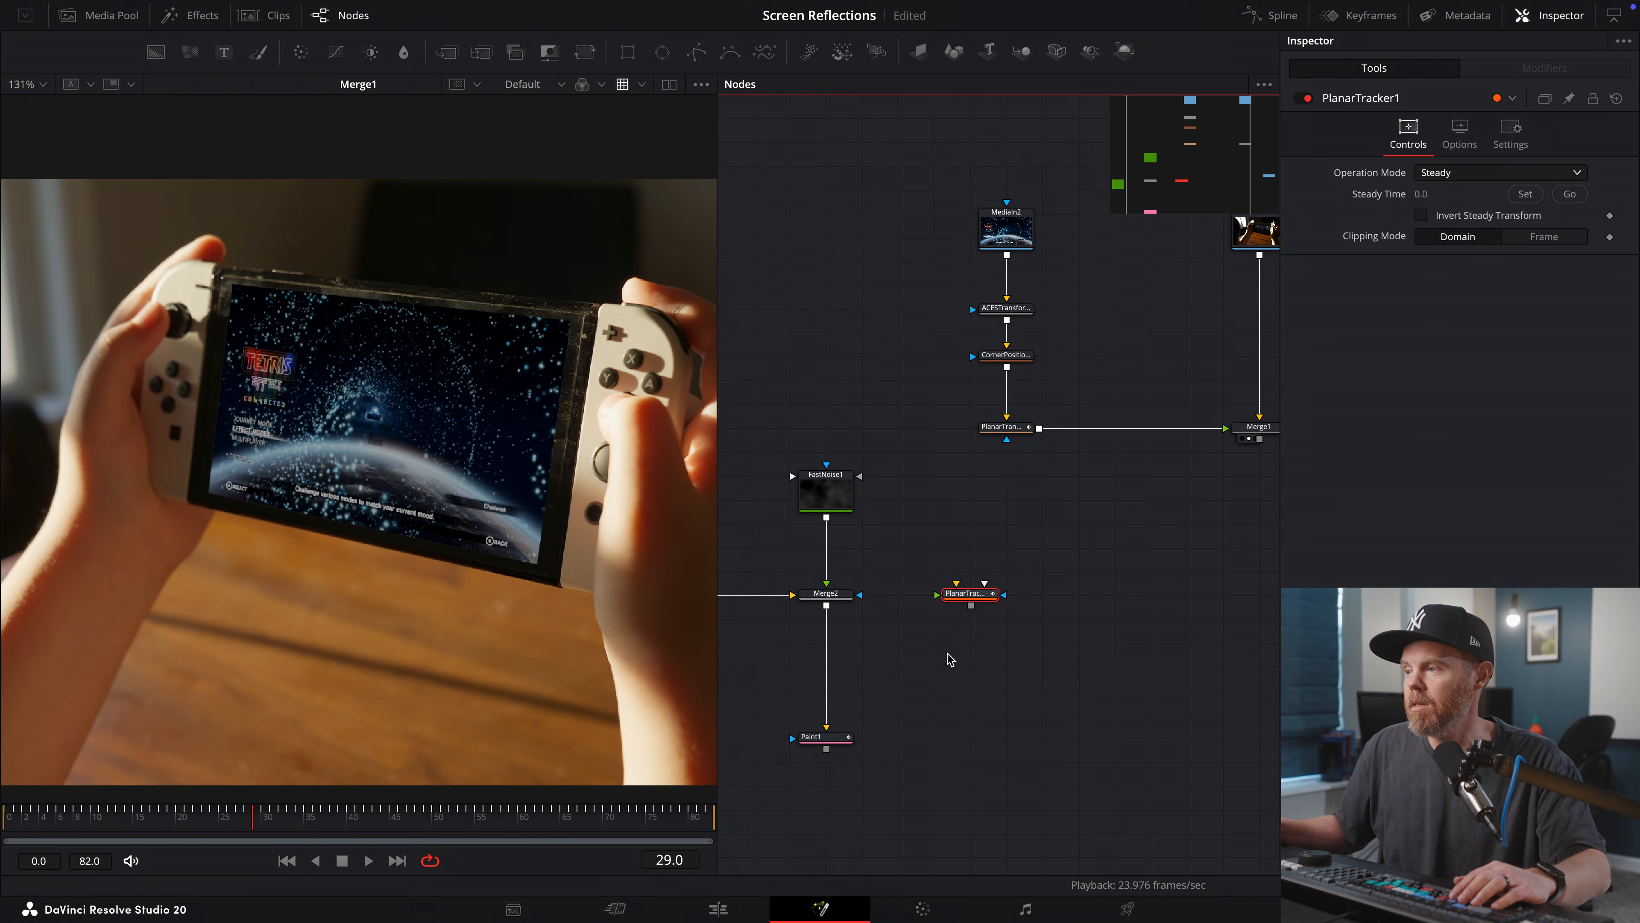
- Line up Paint1 after Merge2, connect it to PlanarTracker1's background input and show the tracker in the viewer
left_click_drag(969, 594, 1042, 619)
mouse_move(829, 740)
left_mouse_down()
mouse_move(937, 598)
mouse_move(1080, 538)
left_mouse_up()
scroll(1080, 539, "down", 1)
left_click_drag(791, 439, 914, 555)
left_click_drag(1124, 585, 1181, 564)
left_click(1181, 564)
- Play PlanarTracker1's output from frame 0 to examine how the painted reflections move
left_click_drag(252, 817, 4, 815)
left_click_drag(196, 411, 166, 344)
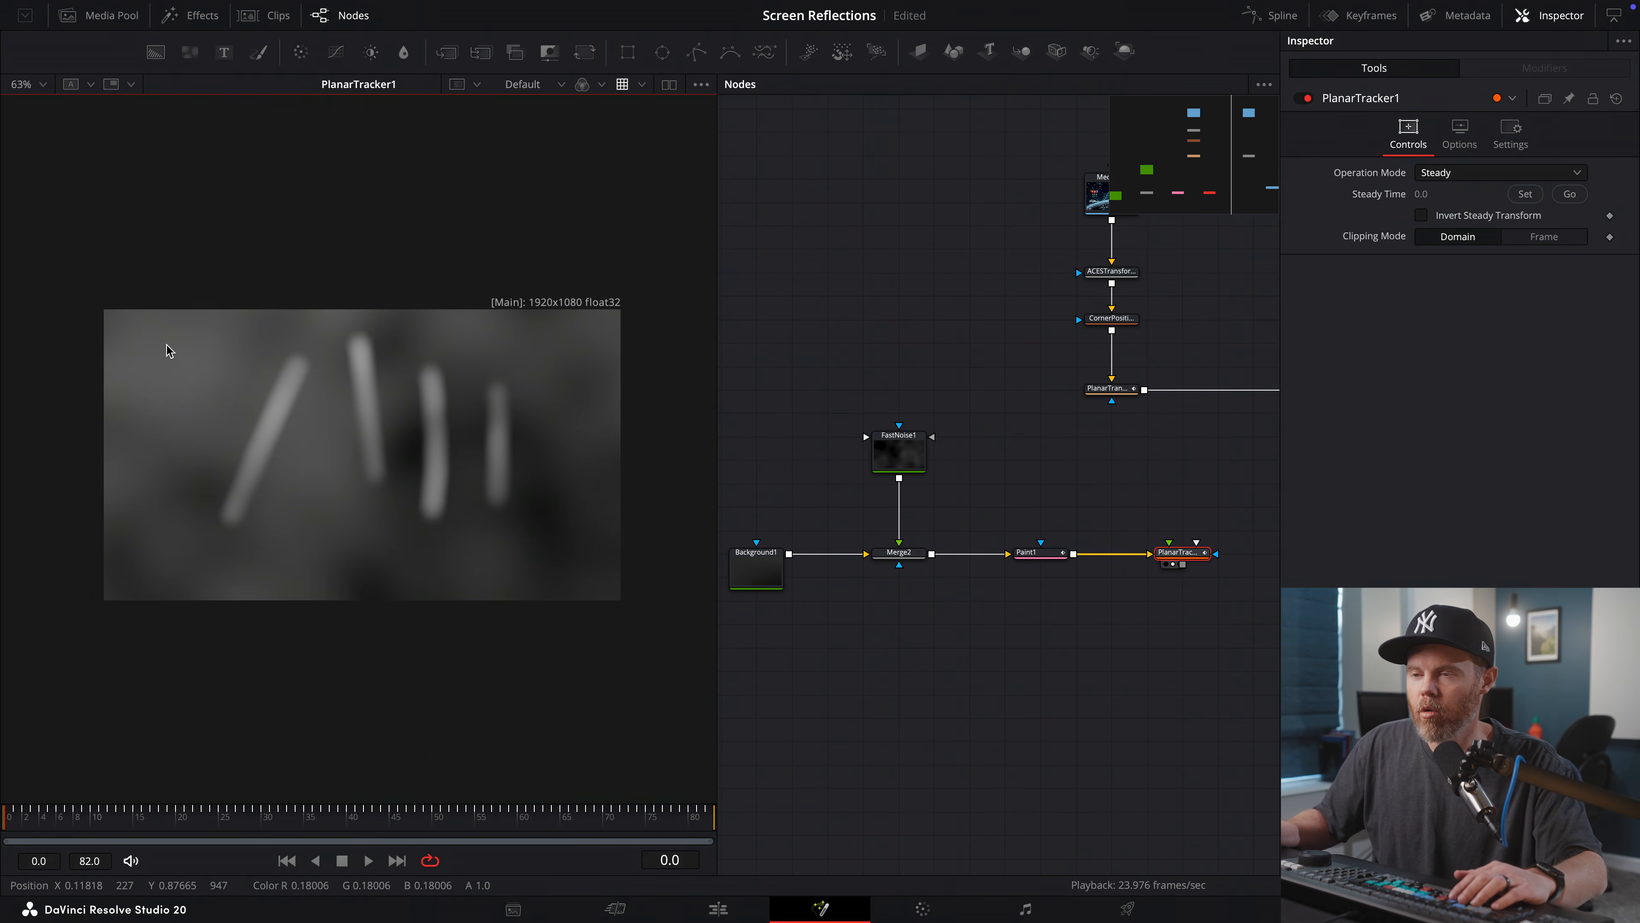
scroll(341, 515, "up", 4)
scroll(403, 502, "down", 1)
key("space")
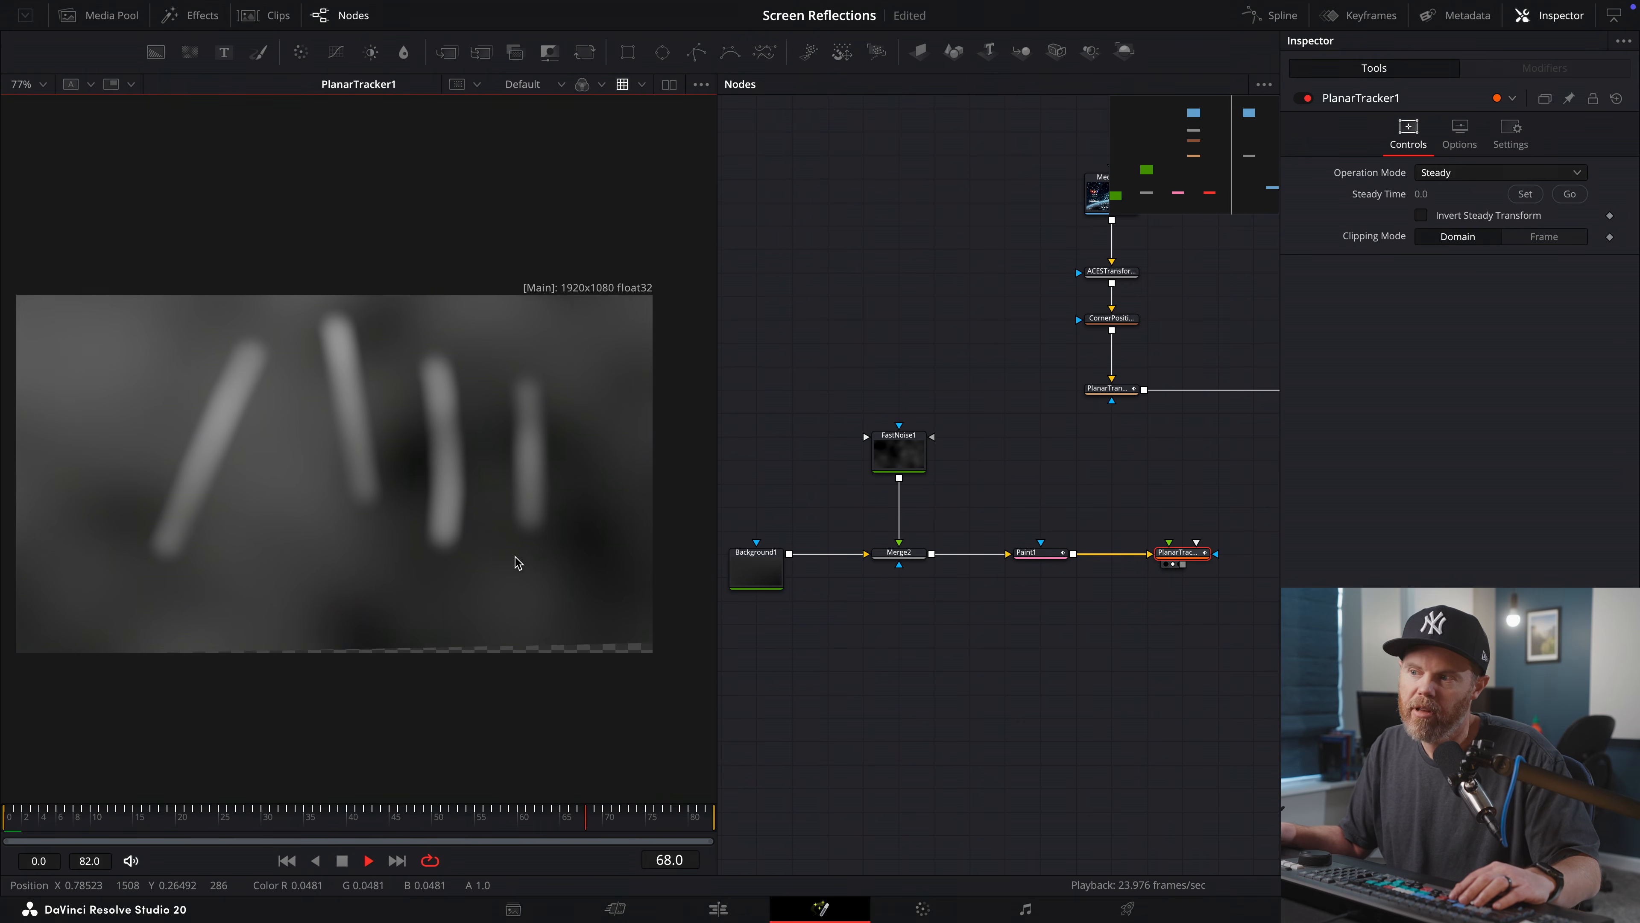
key("space")
- Move MediaOut1 farther below Merge1 to make room in the node graph
left_click_drag(1047, 620, 835, 597)
scroll(835, 597, "down", 2)
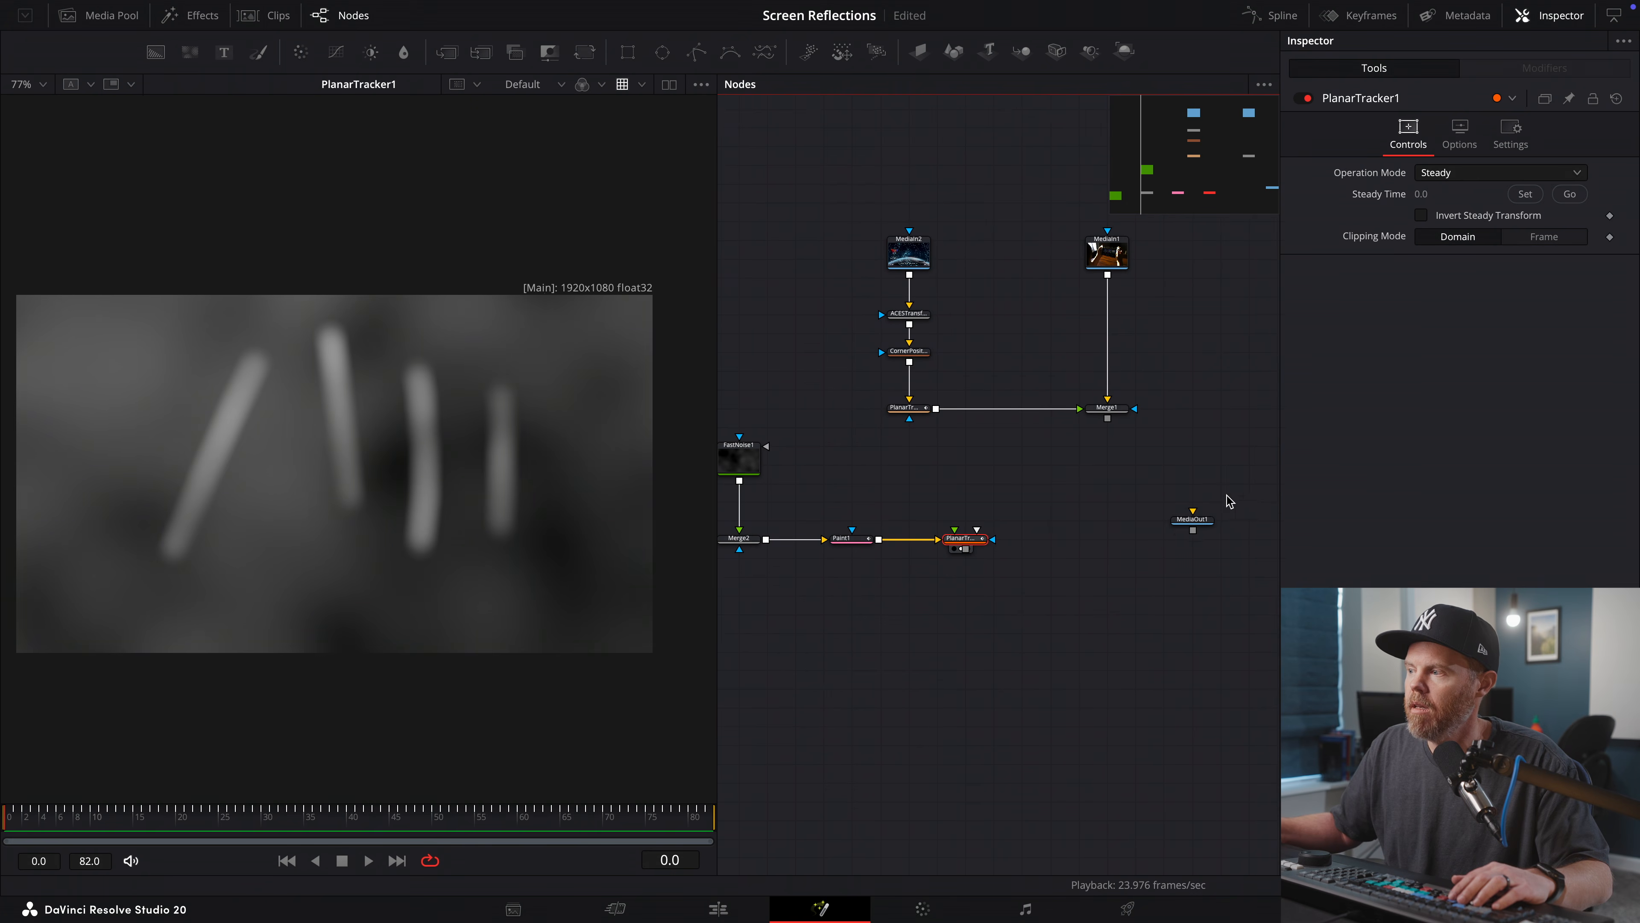
left_click_drag(1191, 541, 1164, 615)
left_click_drag(934, 488, 969, 493)
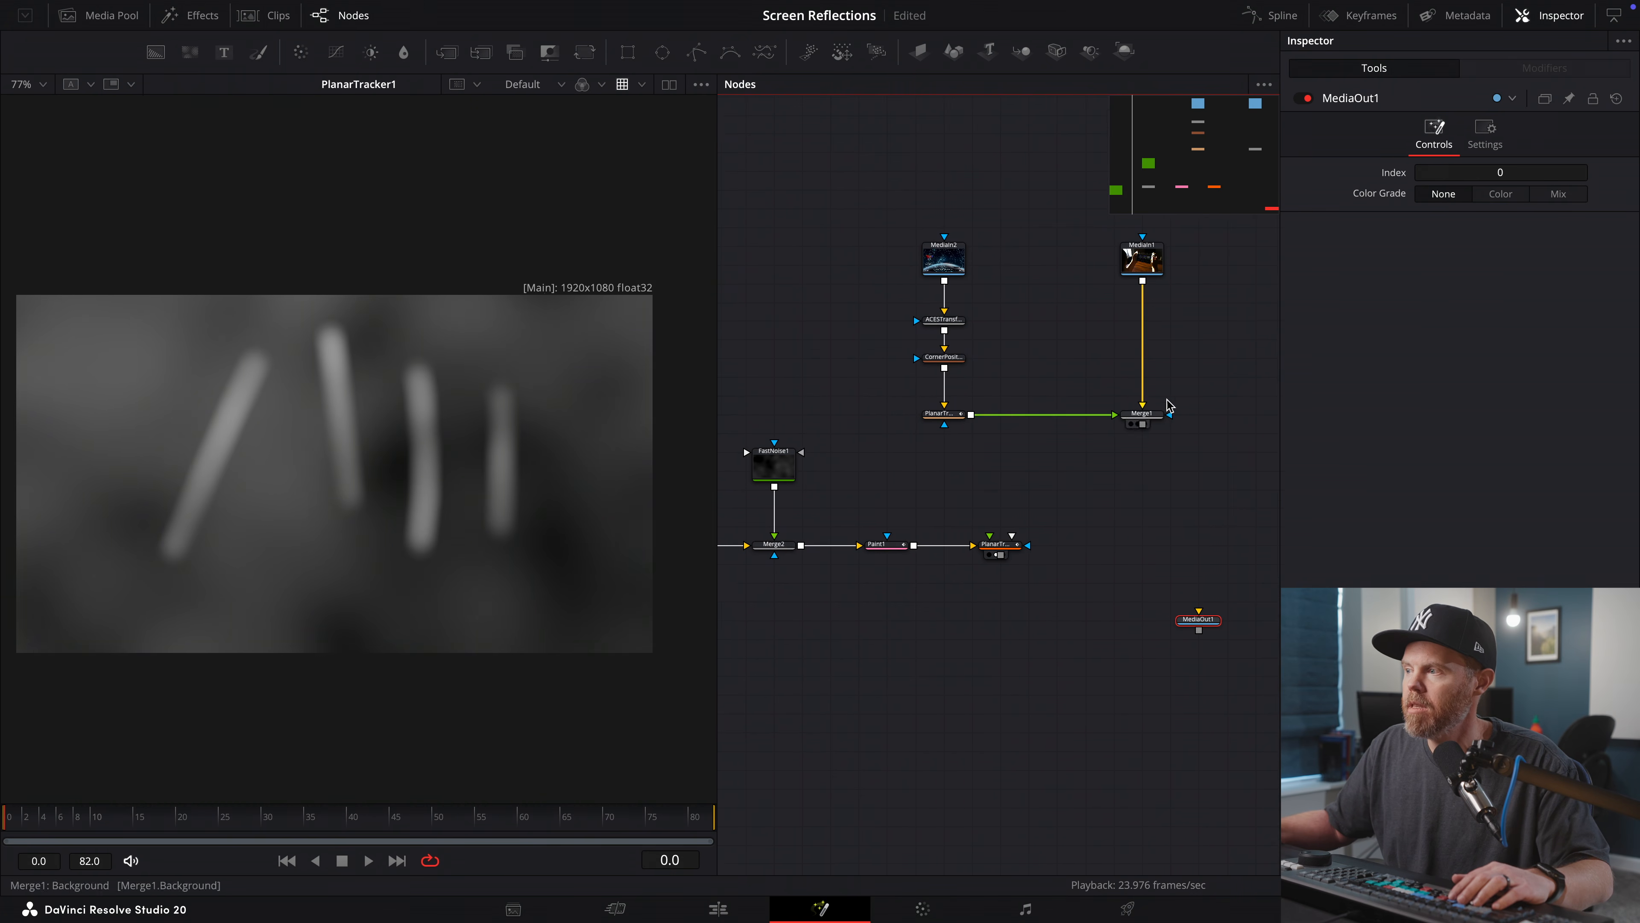
- Merge PlanarTracker1's reflections over Merge1 with a new merge node below Merge1 and show that merge in the viewer
left_click(1137, 423)
left_click_drag(1099, 442, 1034, 444)
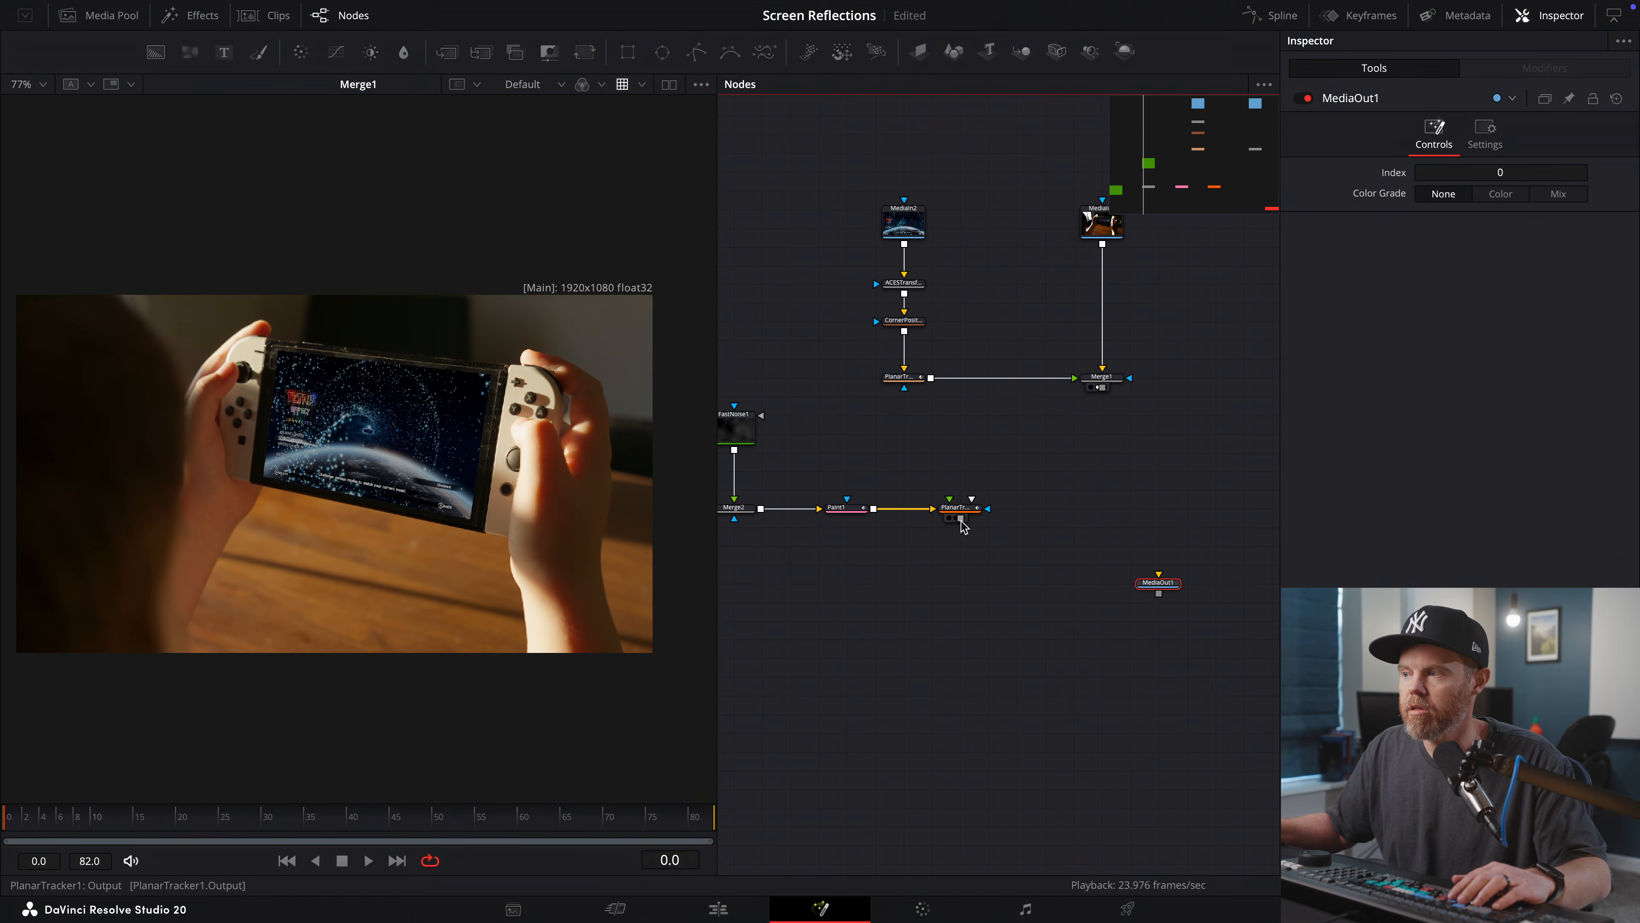
left_click_drag(963, 518, 968, 607)
left_click_drag(1085, 396, 1102, 388)
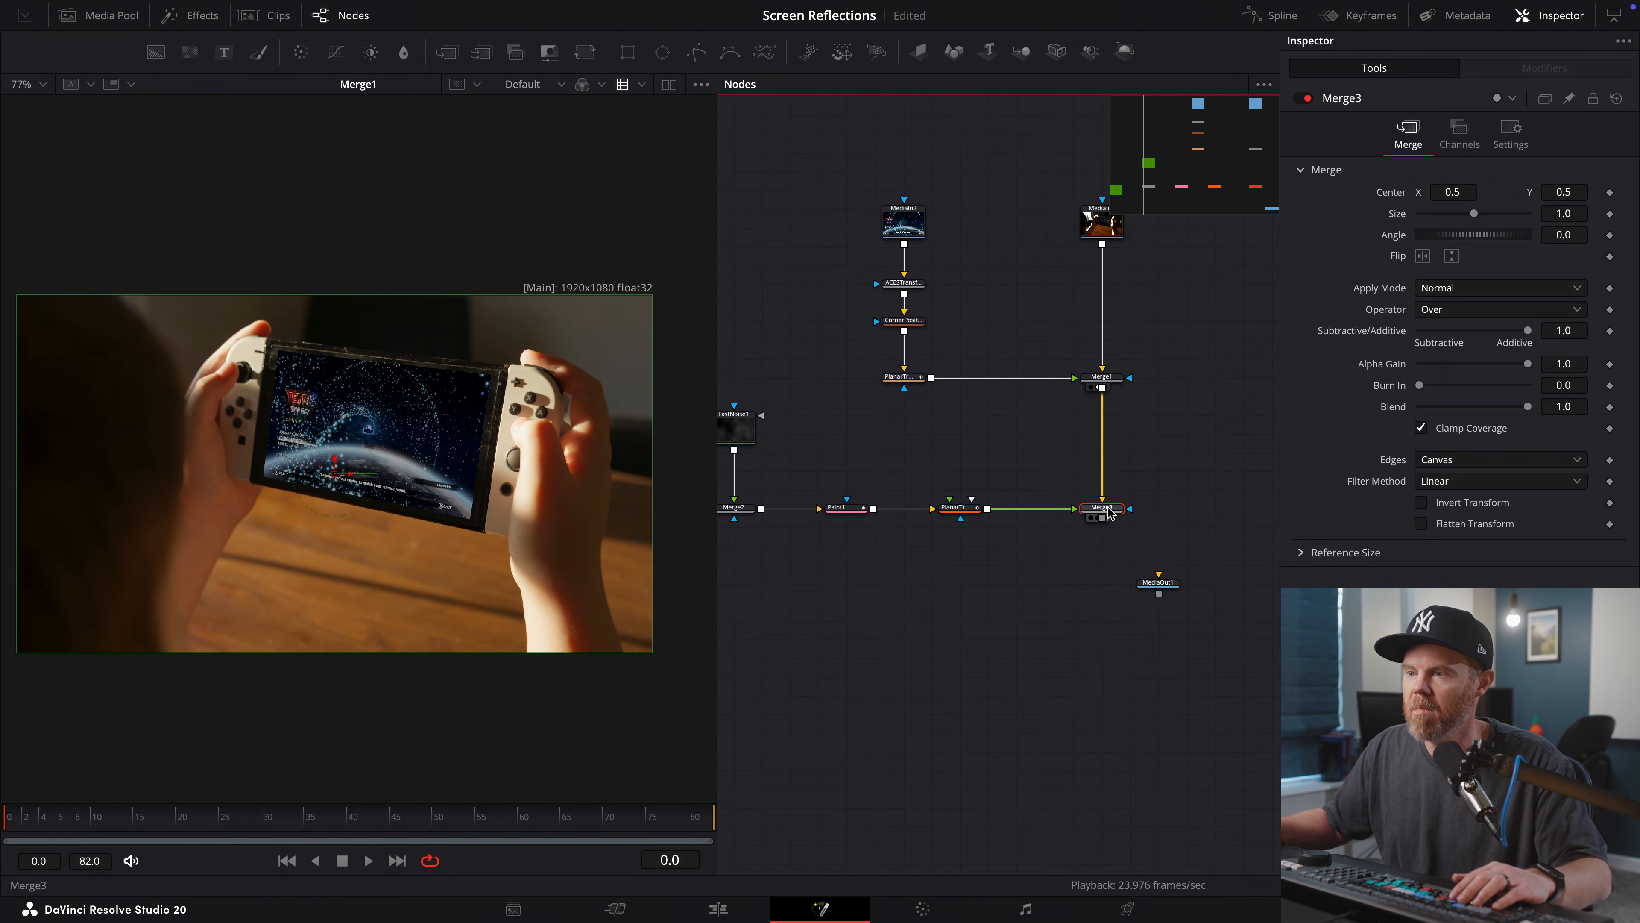
left_click_drag(1109, 514, 457, 540)
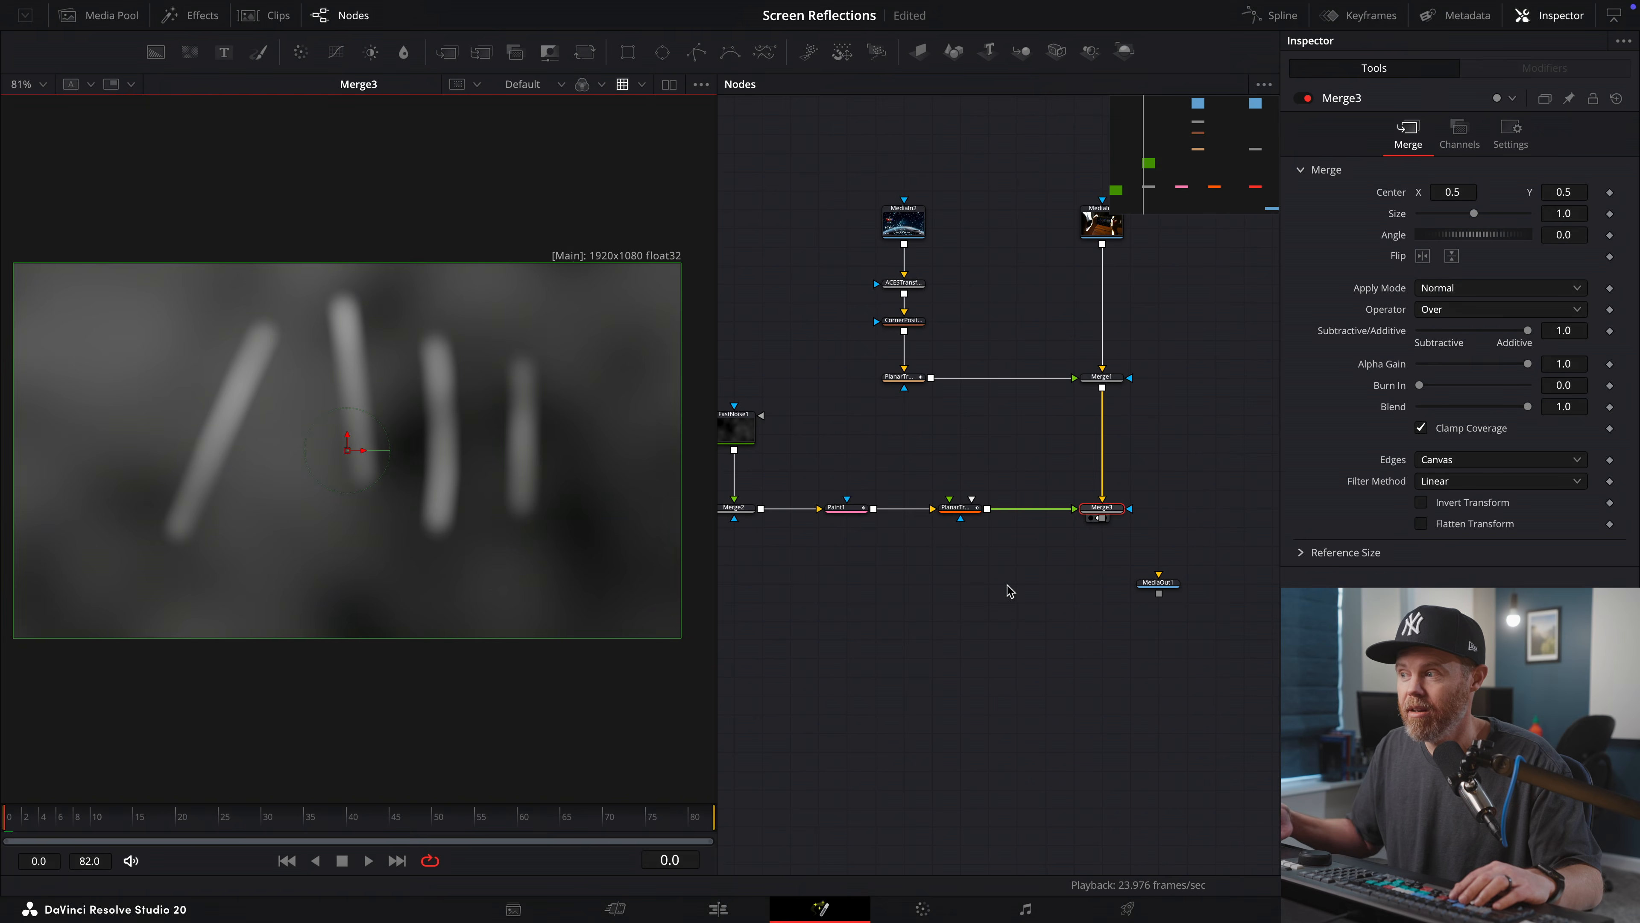
left_click(1093, 515)
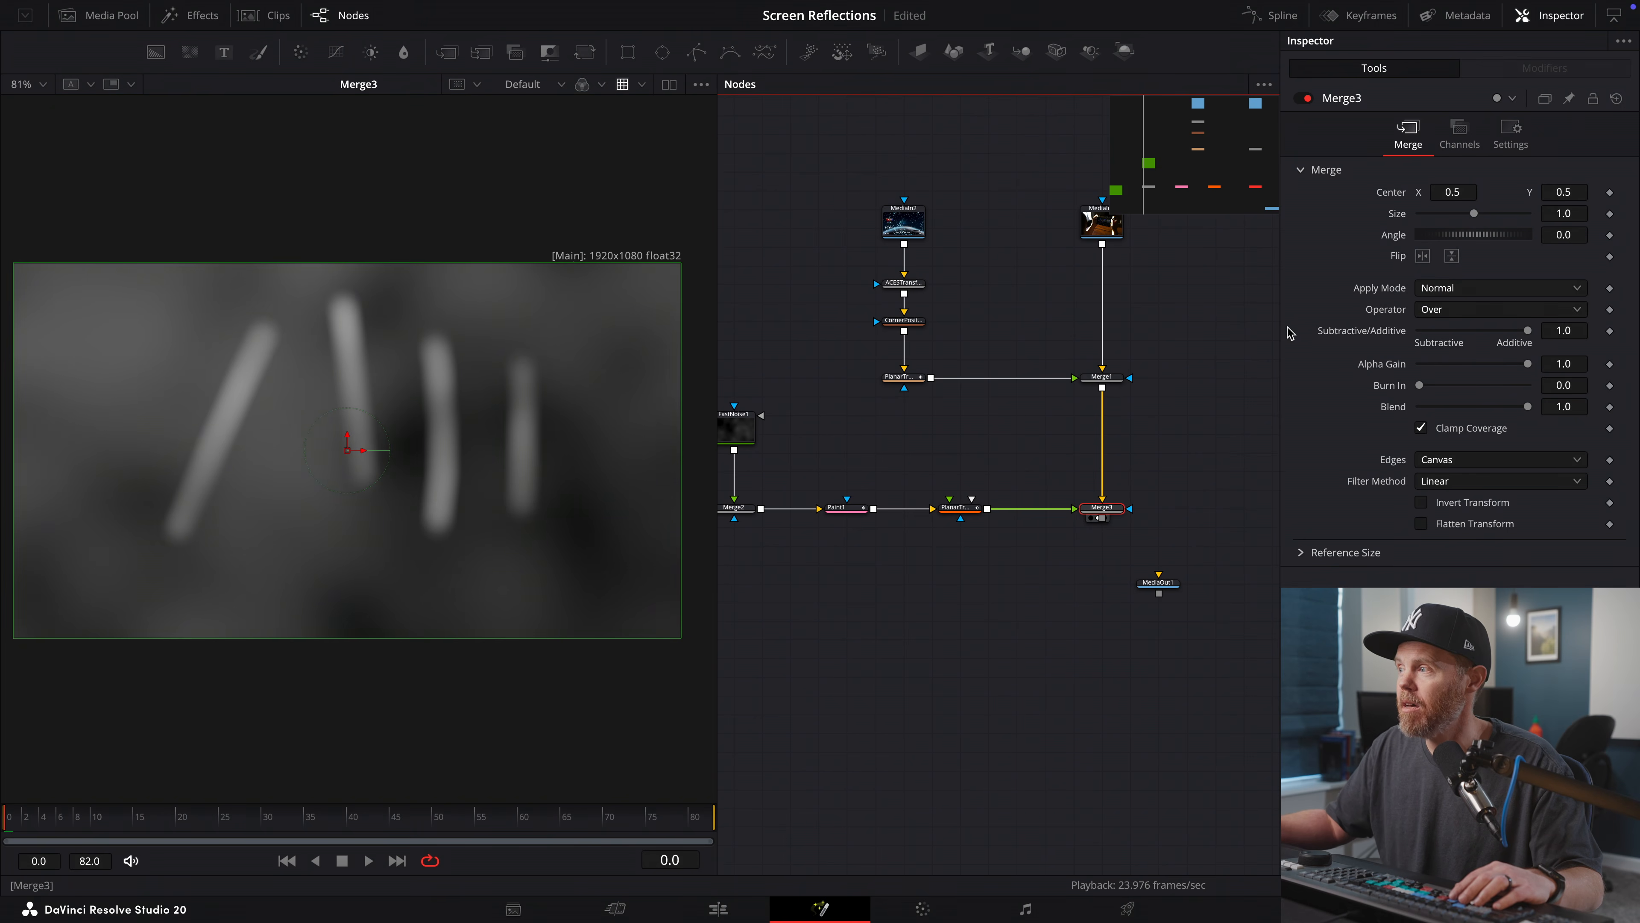
left_click(1465, 311)
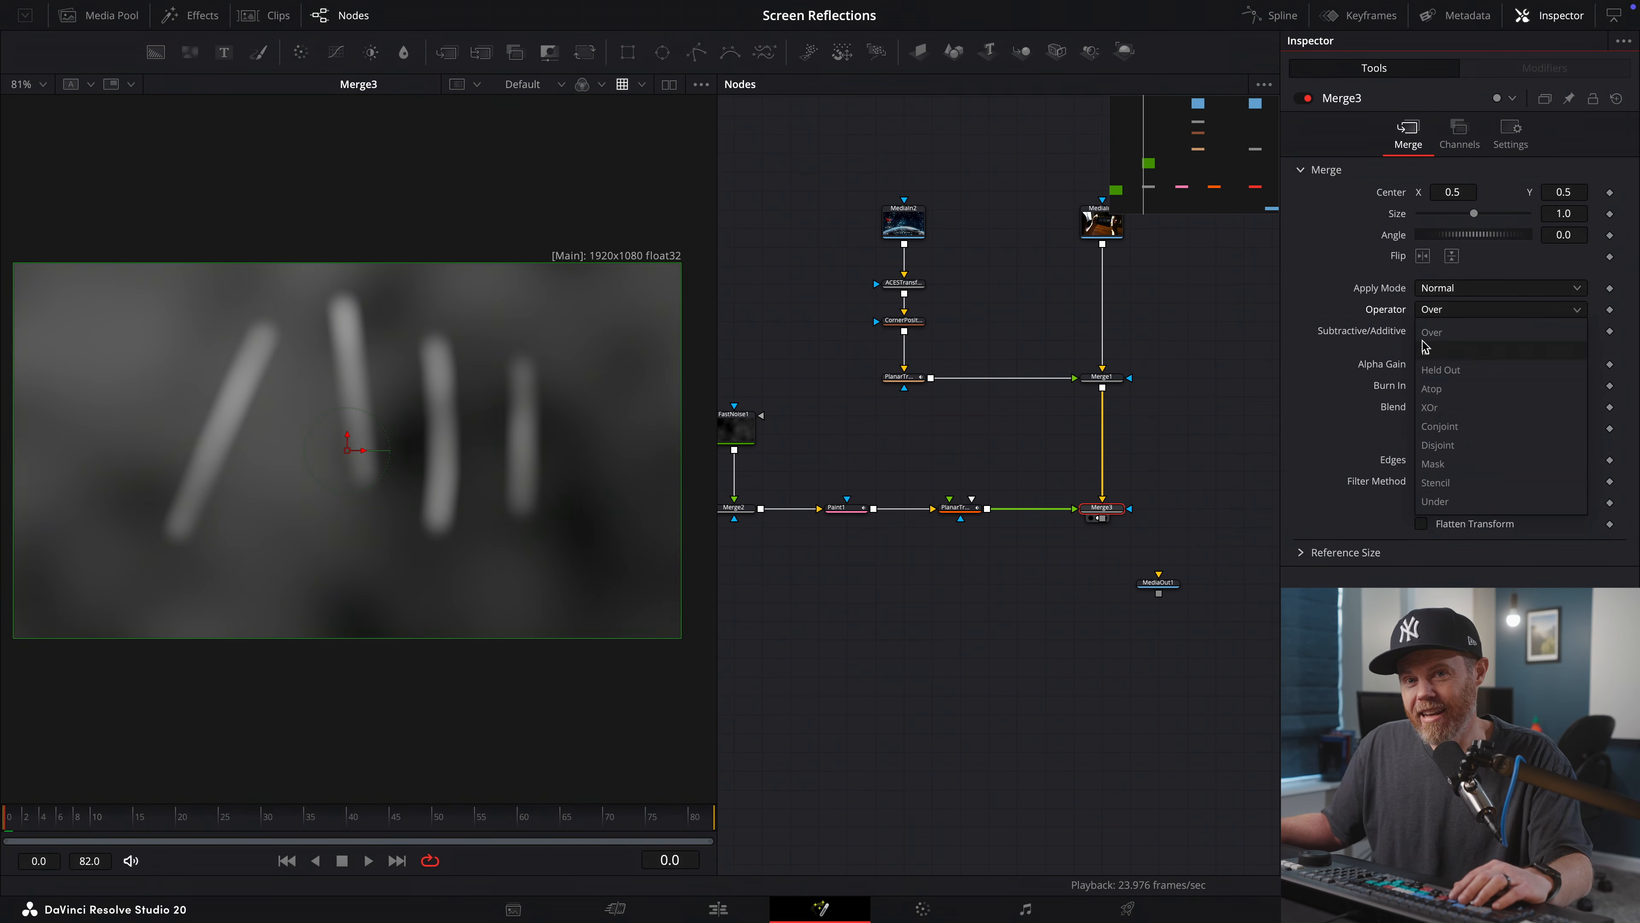
left_click(1309, 401)
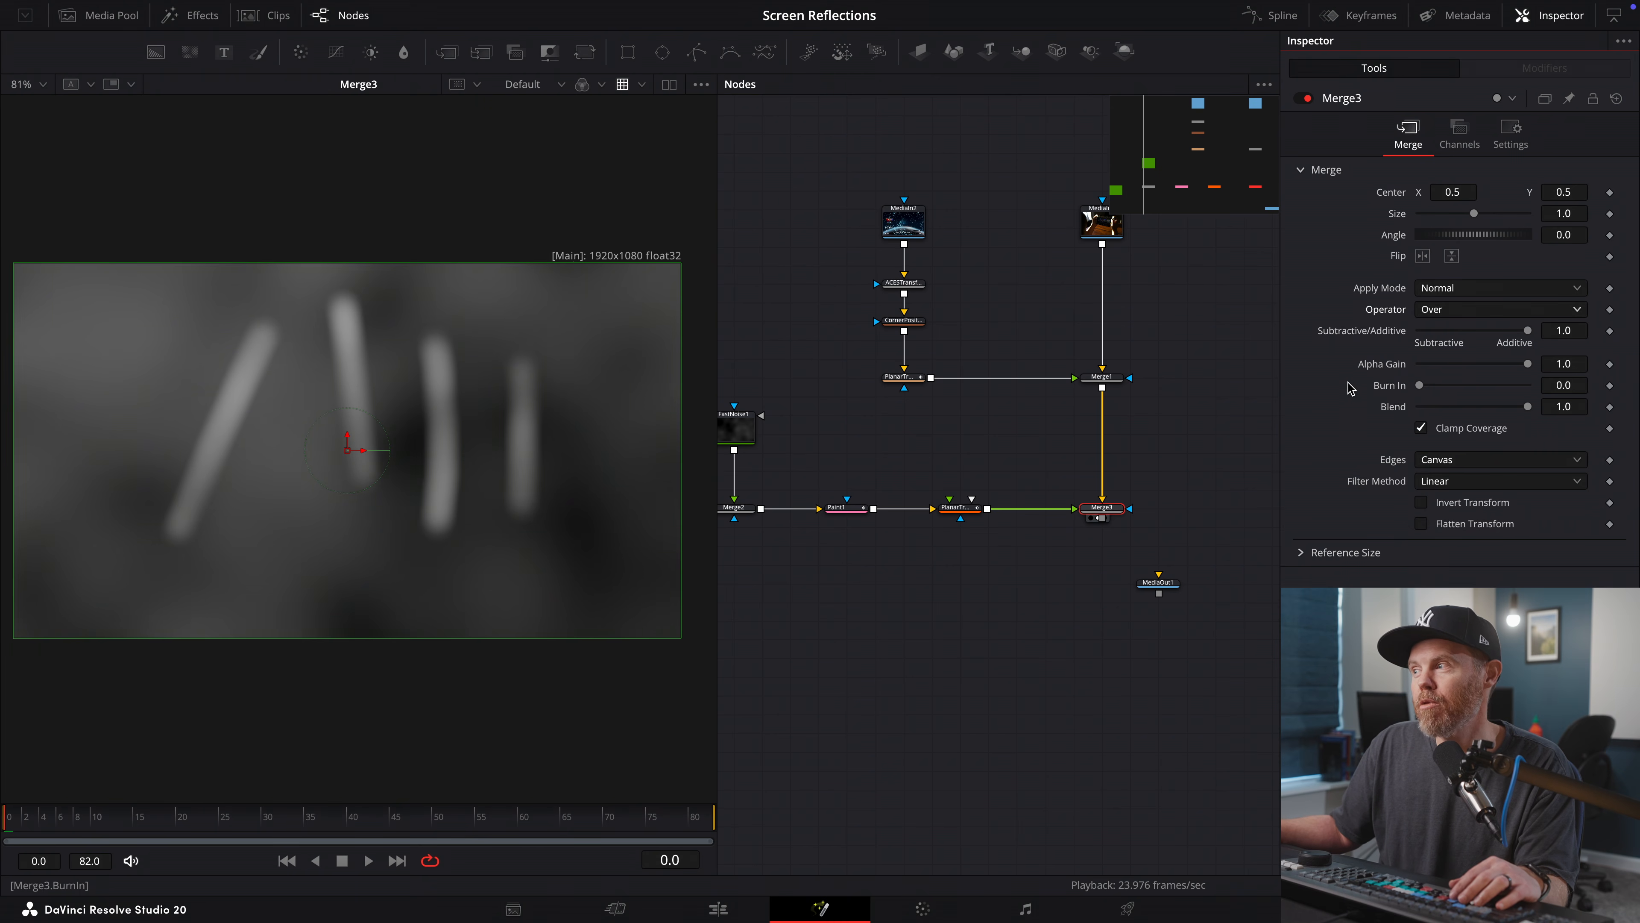
left_click(1444, 311)
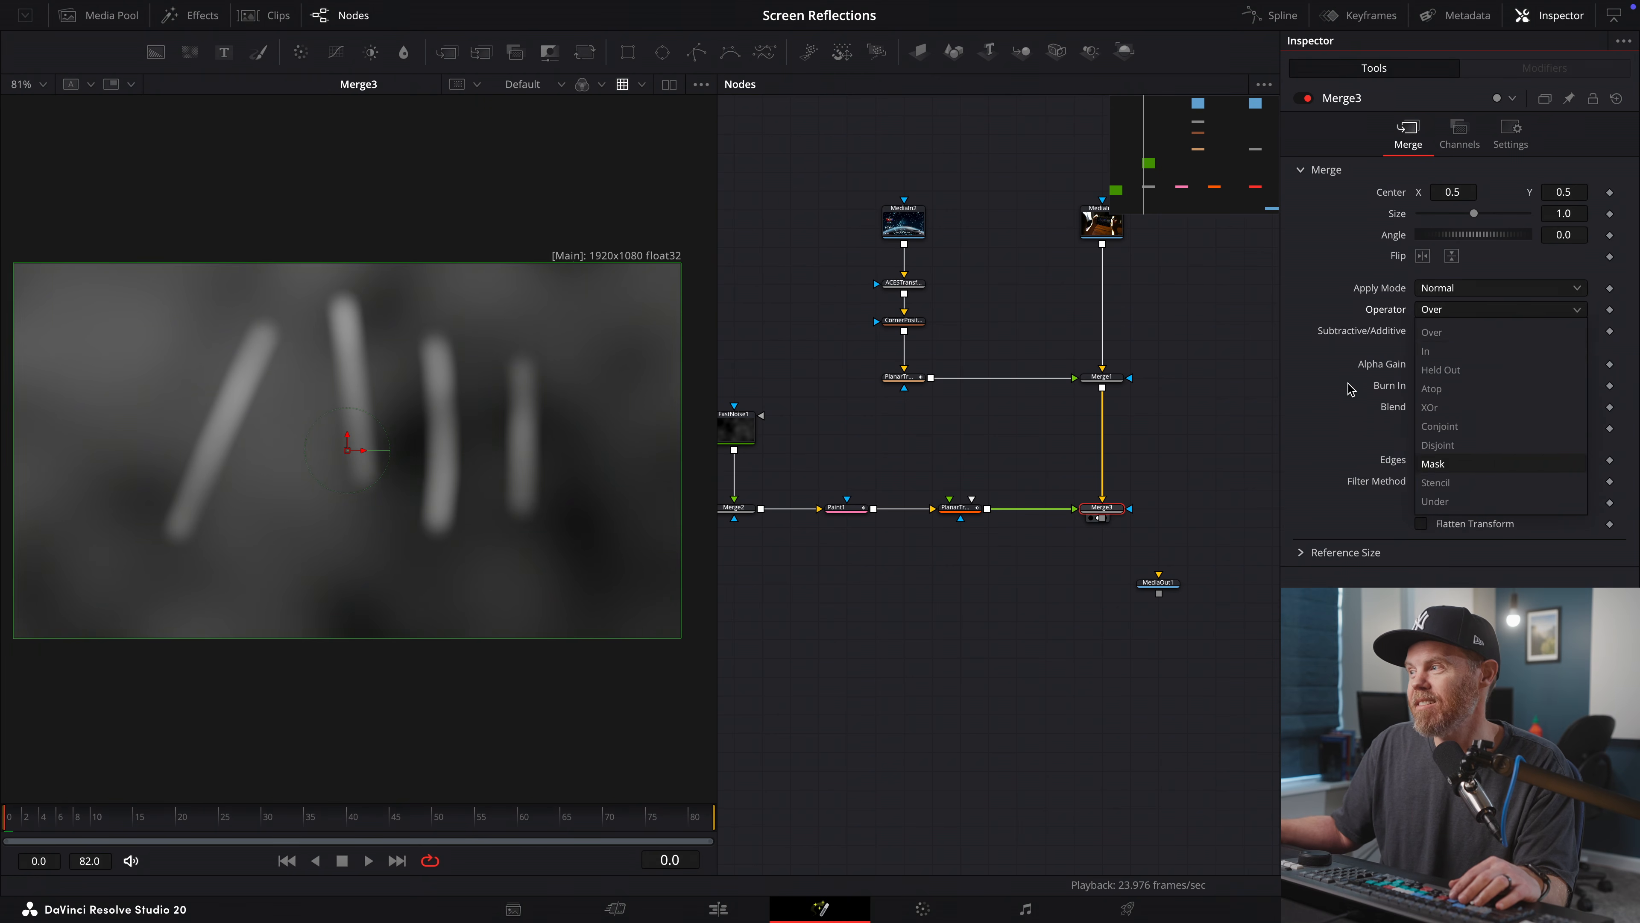
left_click(1356, 431)
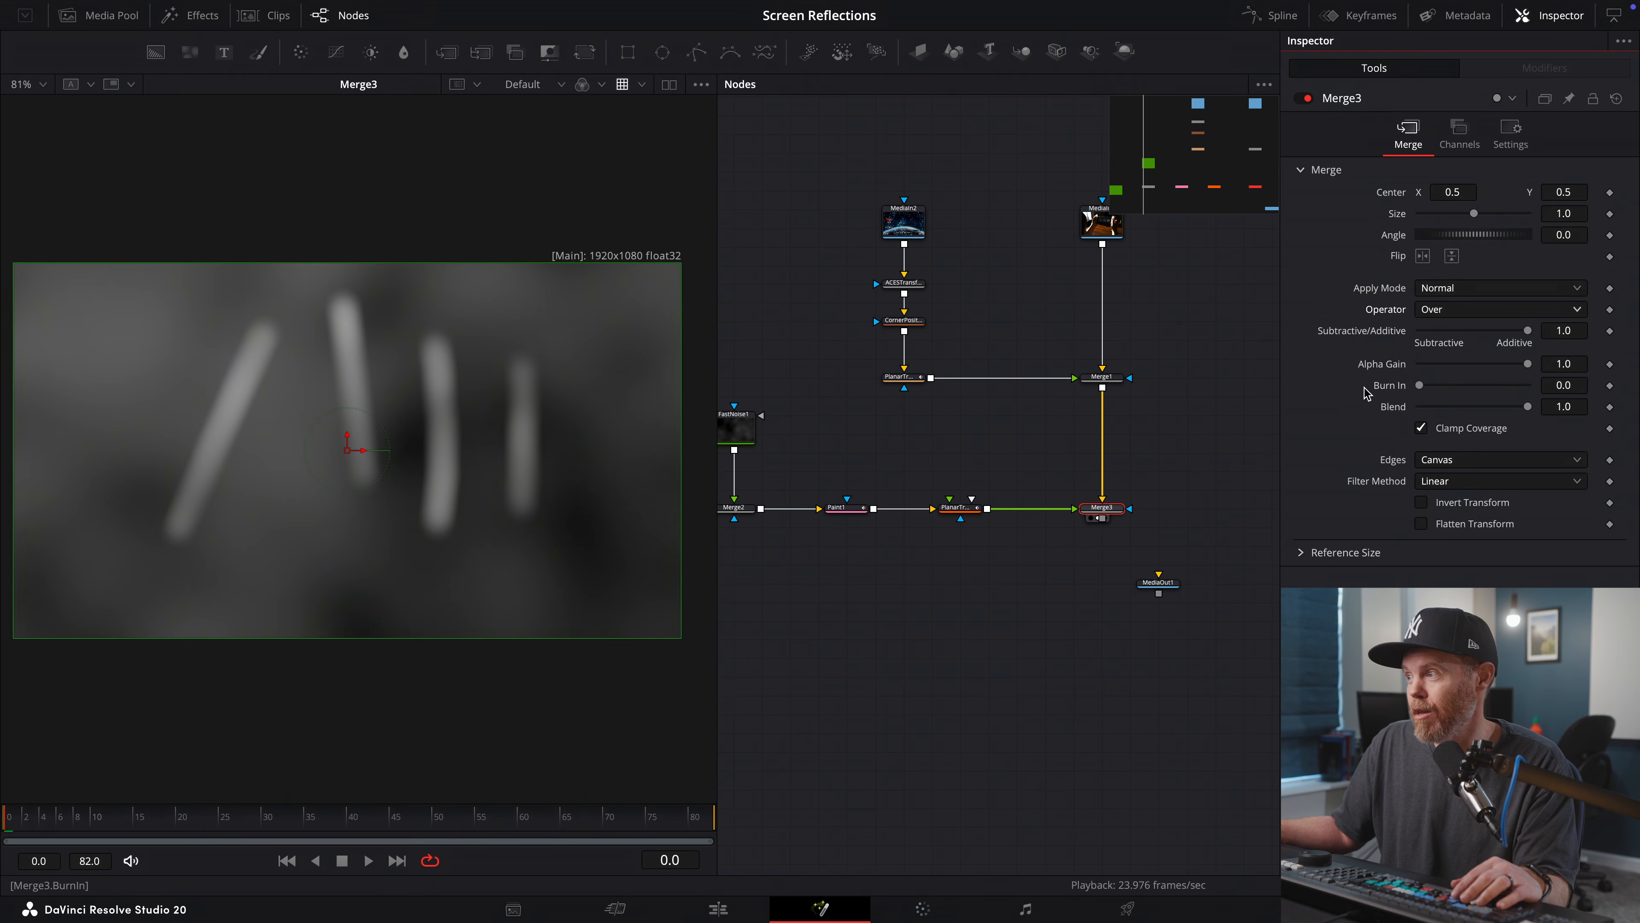
- Set Merge3's Alpha Gain to 0.0 and play the composite to check the reflections over the footage
left_click_drag(1528, 362, 1361, 362)
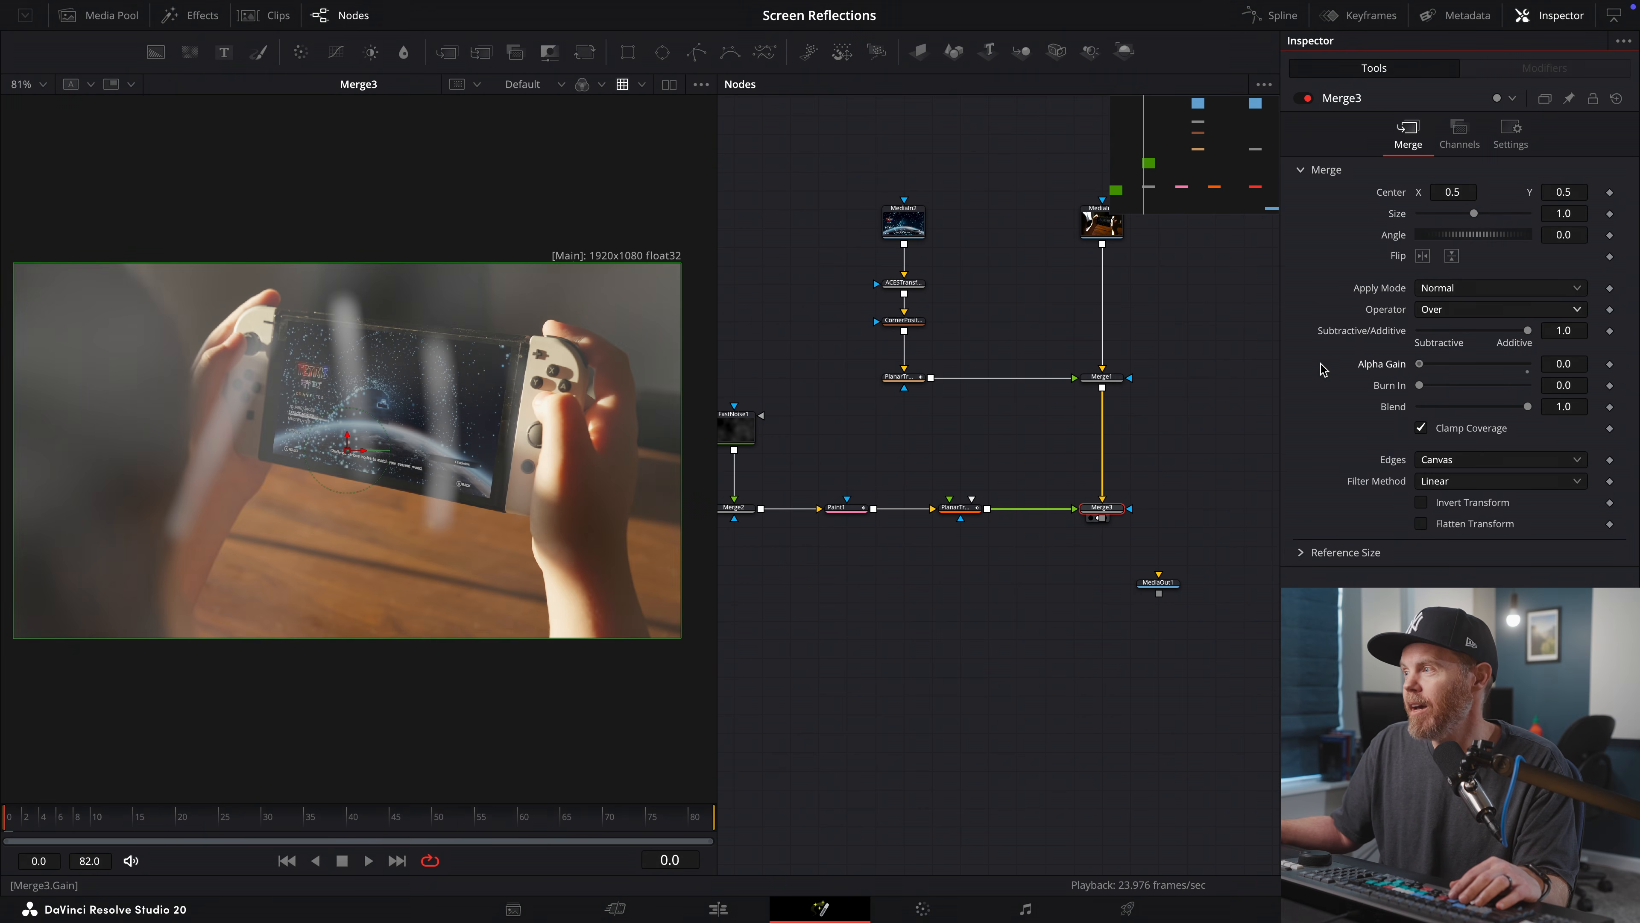
key("space")
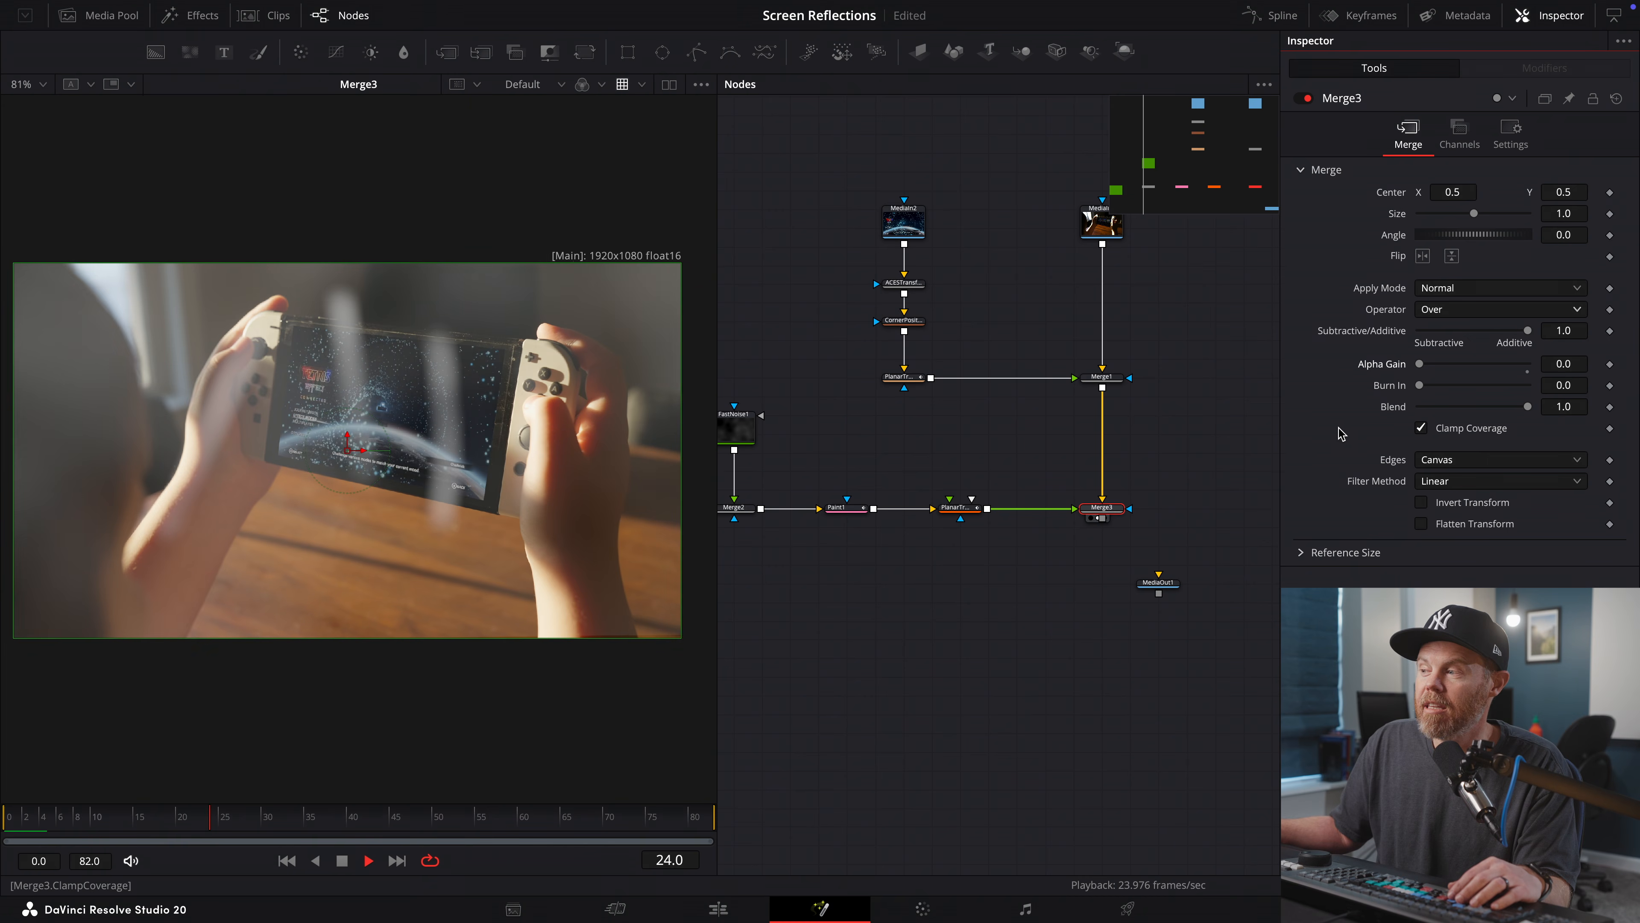
key("space")
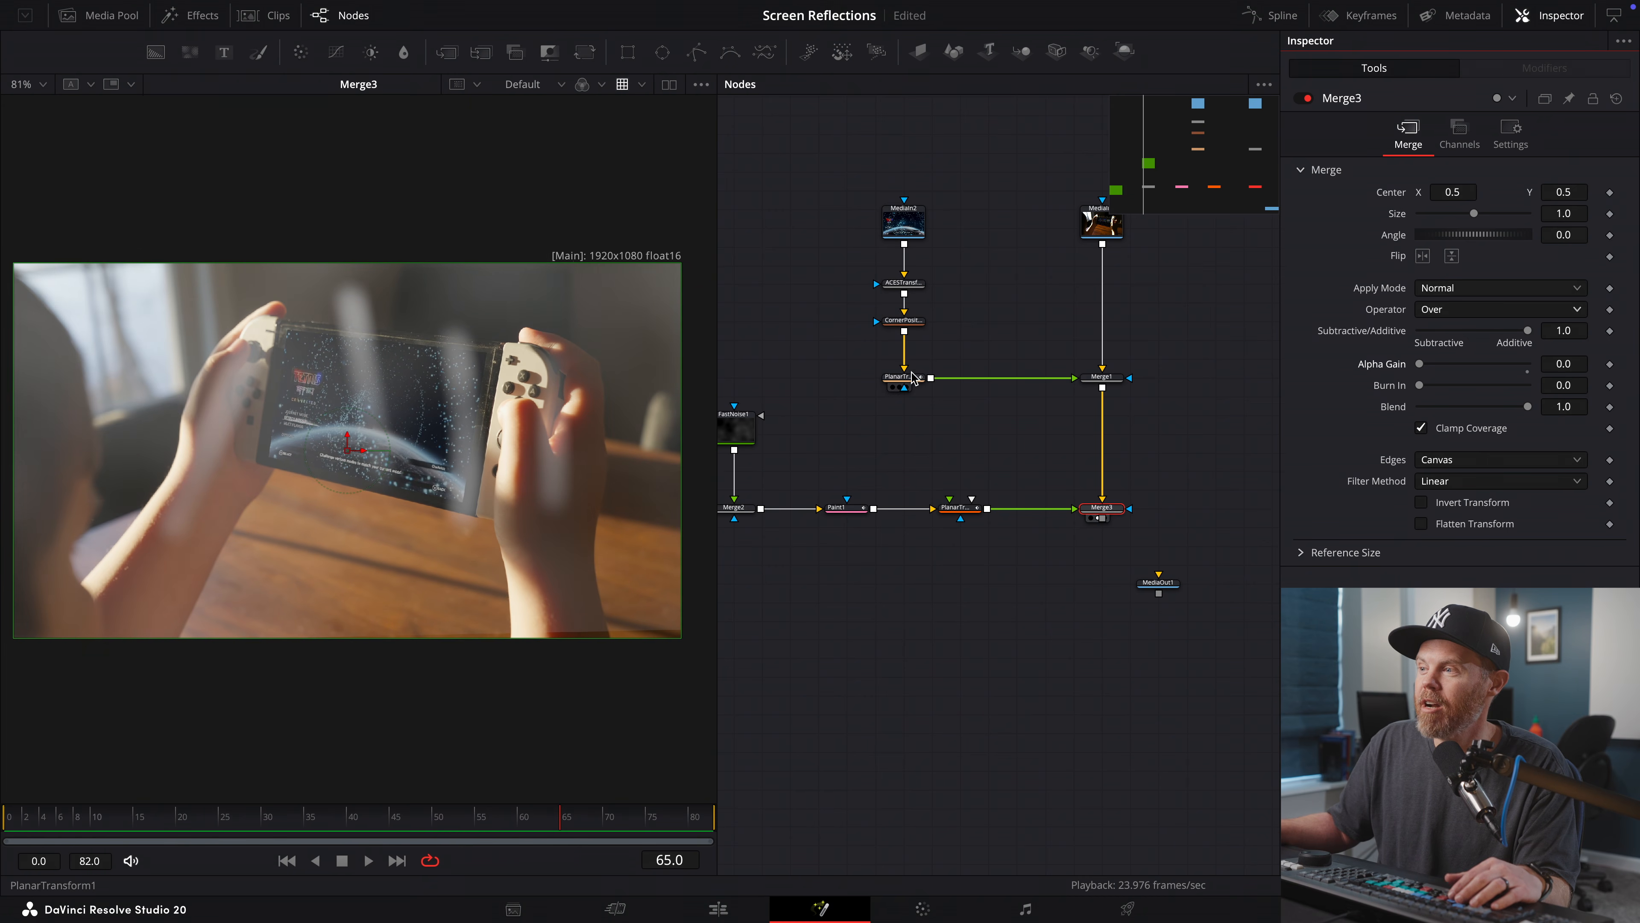
- Inspect PlanarTransform1's alpha channel, then return the viewer to Merge3 in colour and play it
left_click(898, 387)
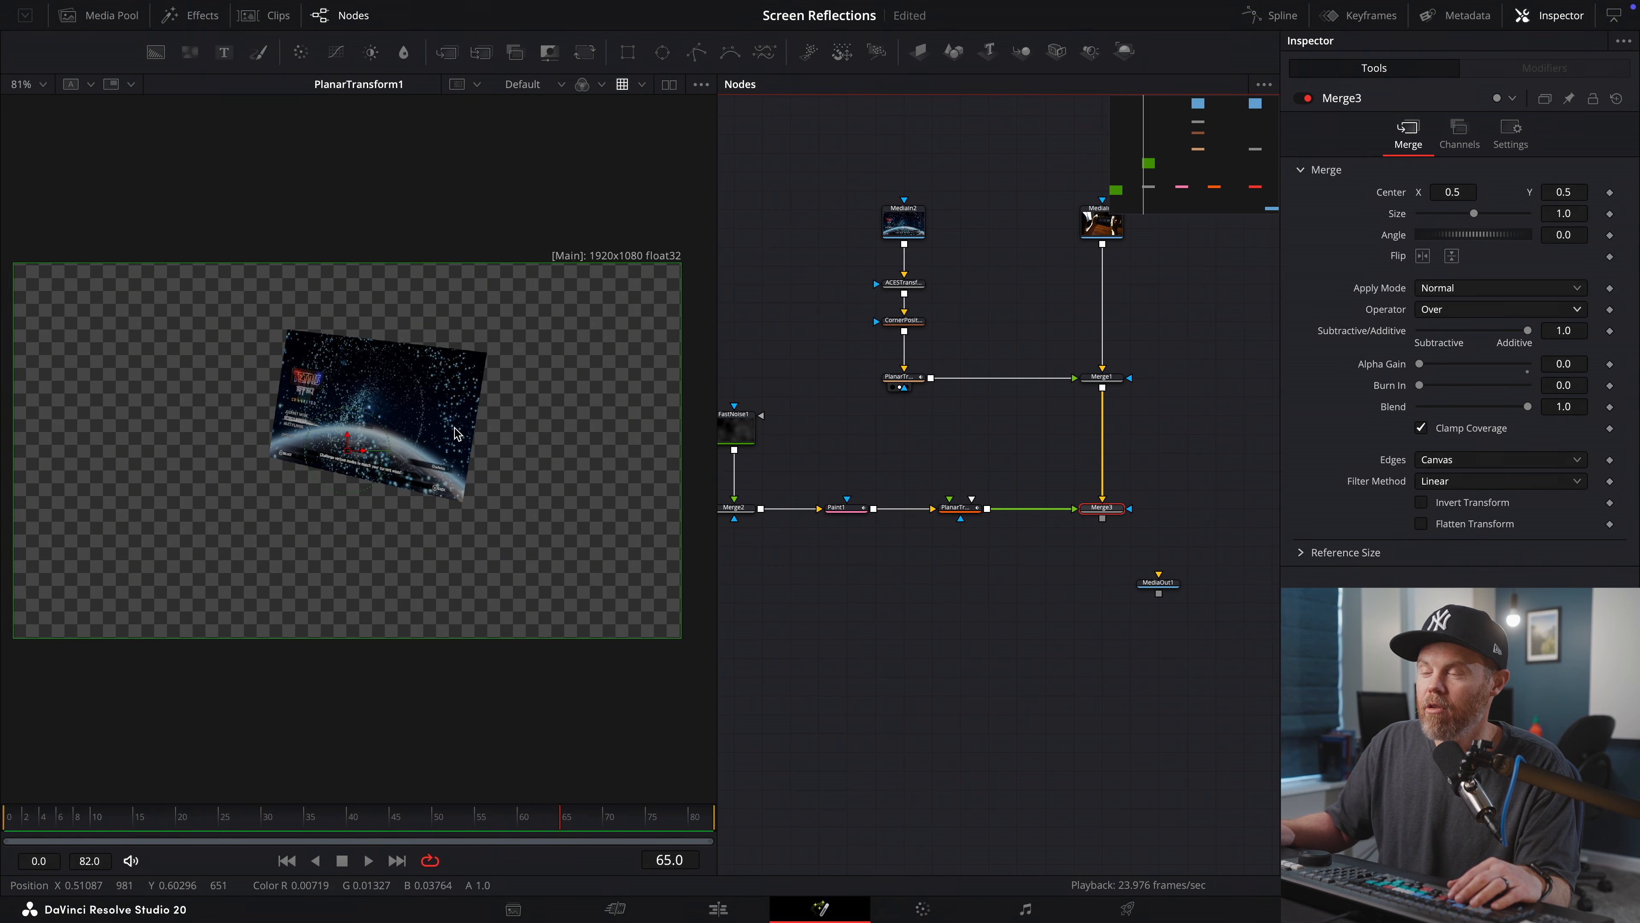
key("a")
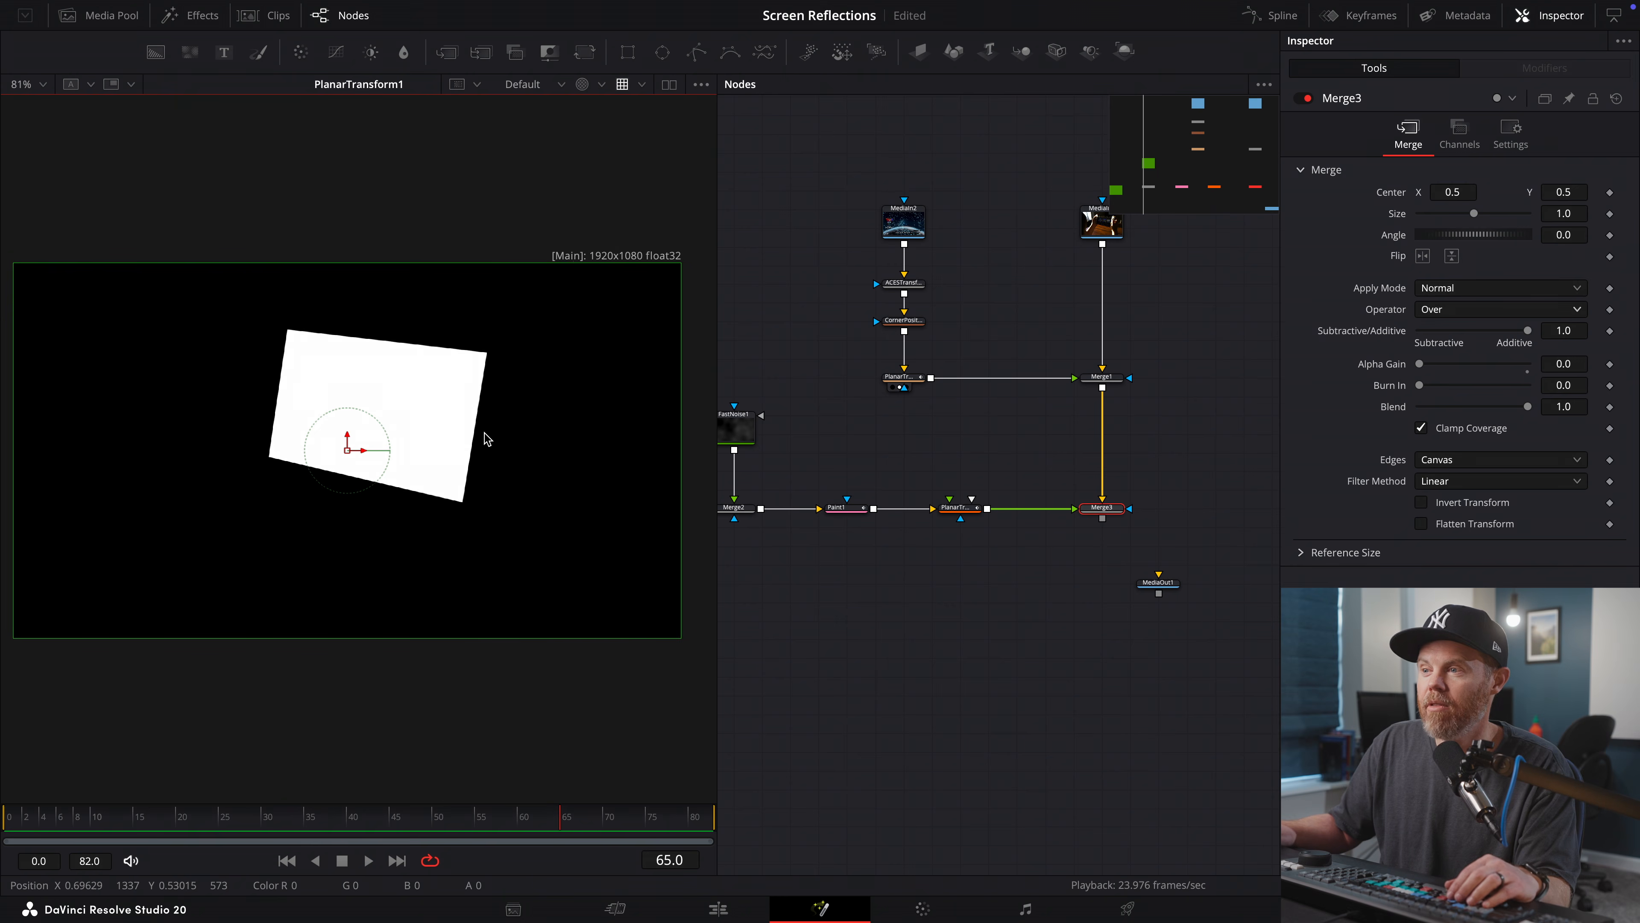
key("1")
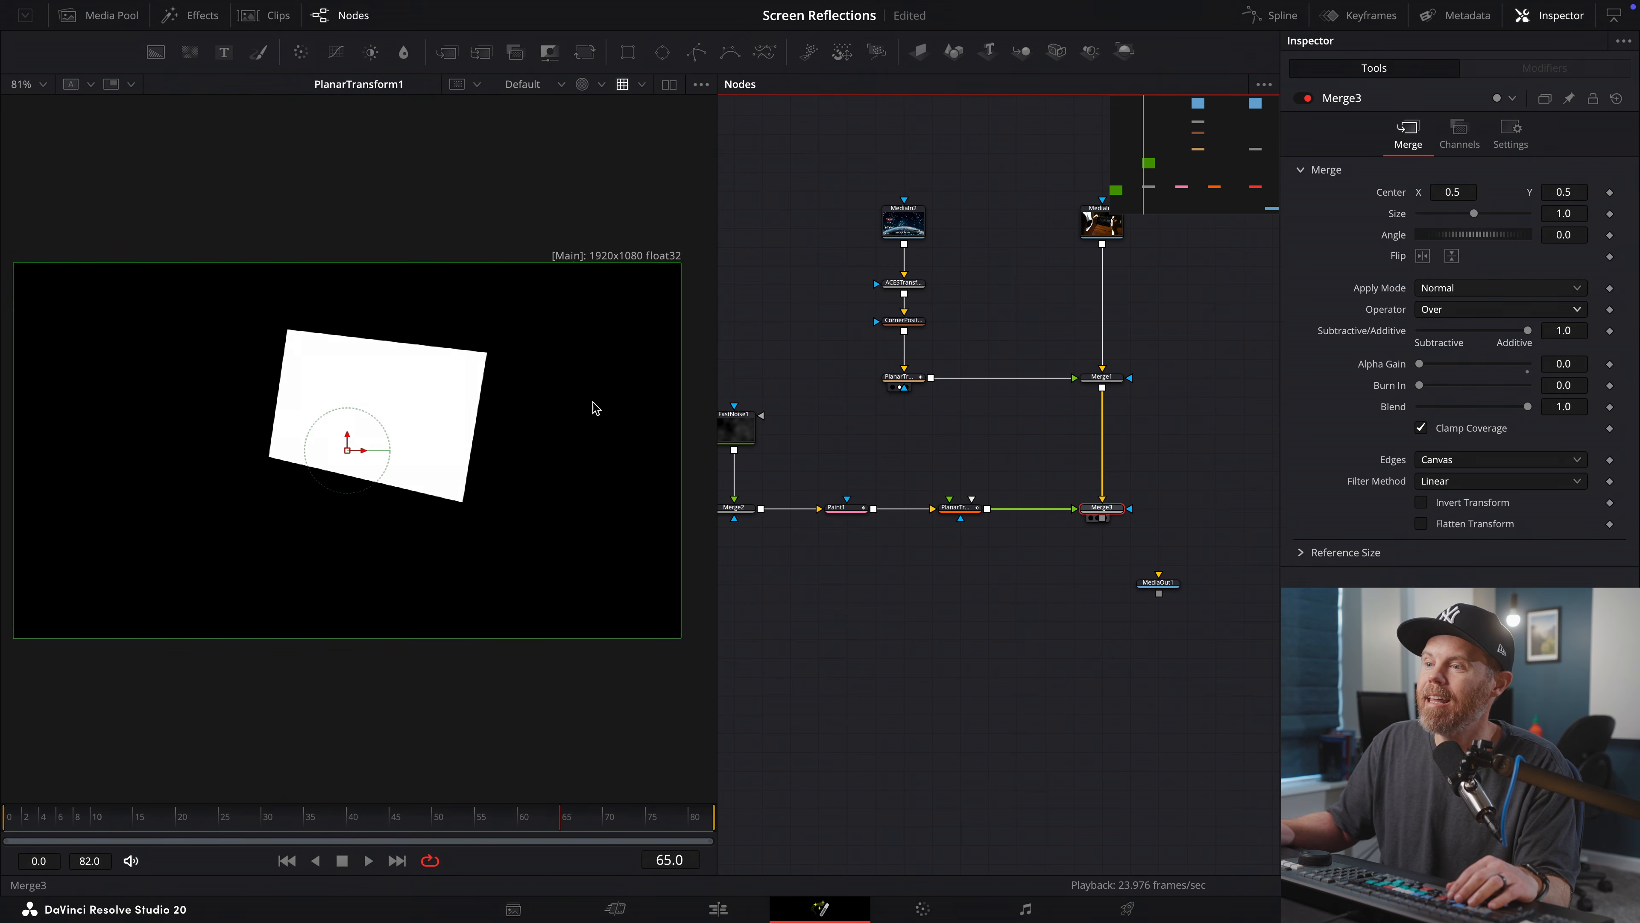
key("c")
key("space")
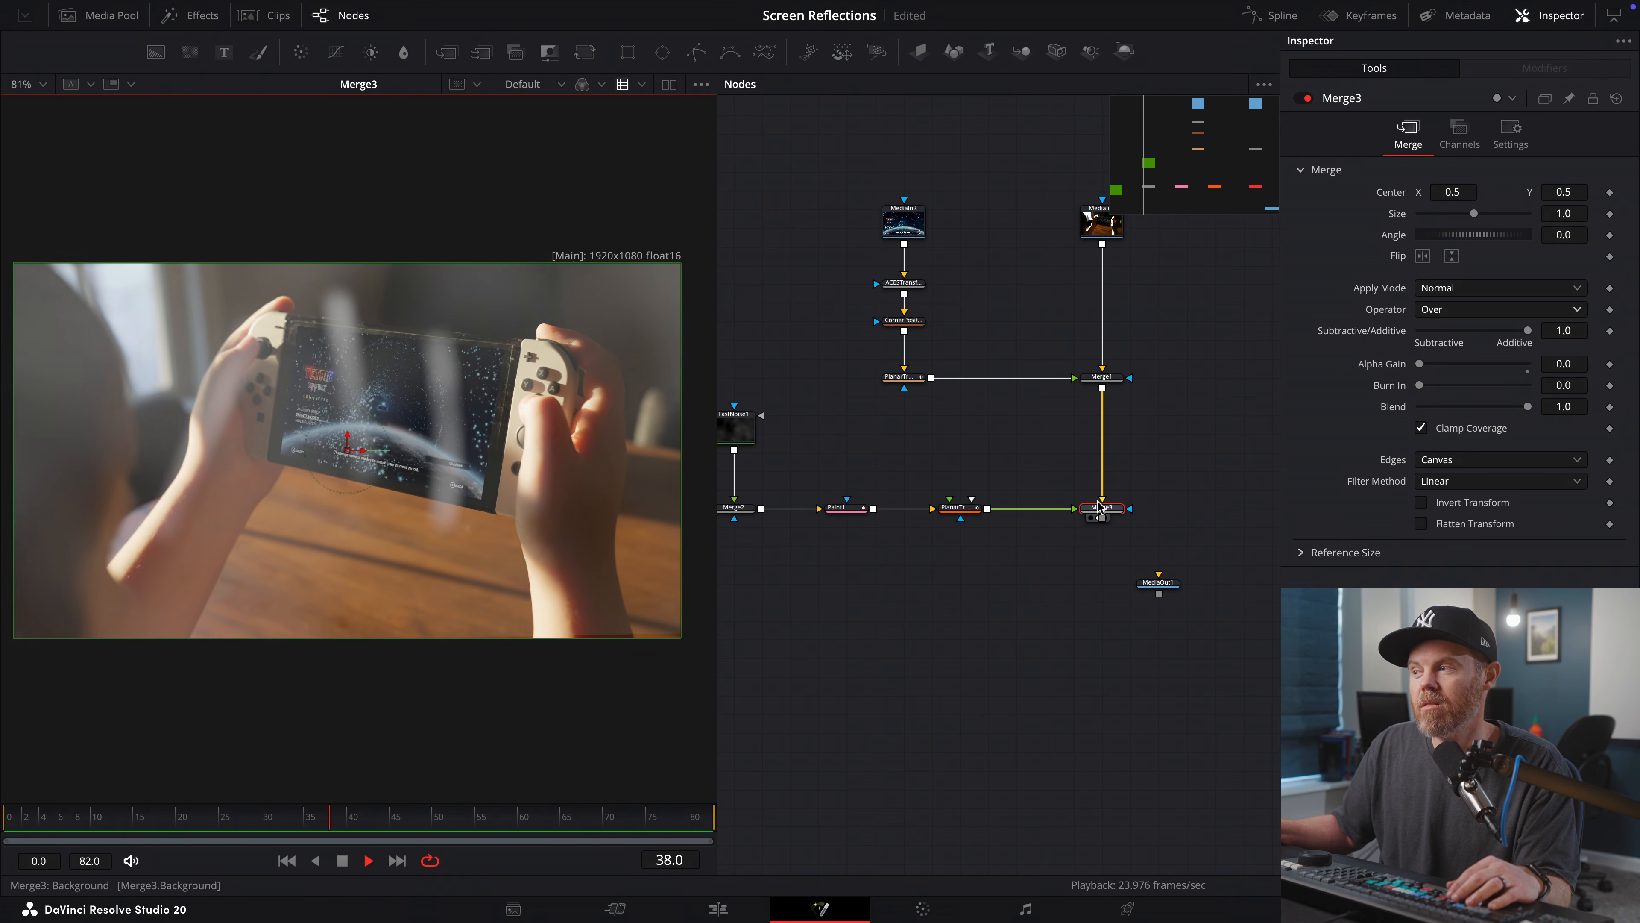
- Connect PlanarTransform1's output to Merge3's effect mask input to confine the reflections to the screen, and play the result
left_click_drag(1010, 460, 1032, 416)
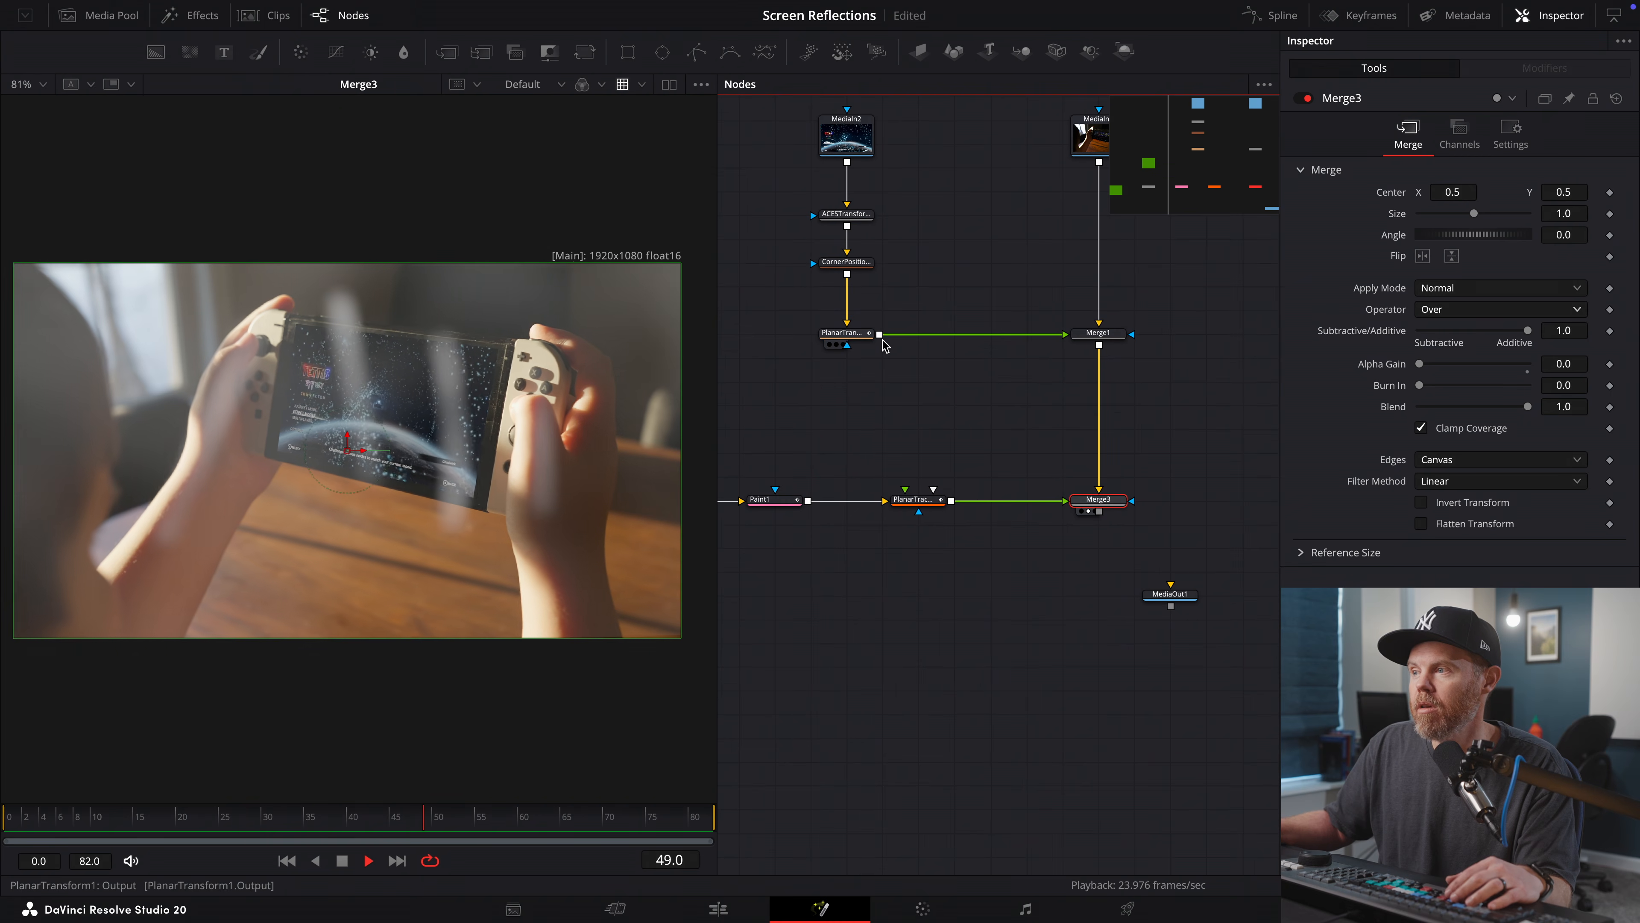
left_click_drag(879, 334, 1129, 501)
key("space")
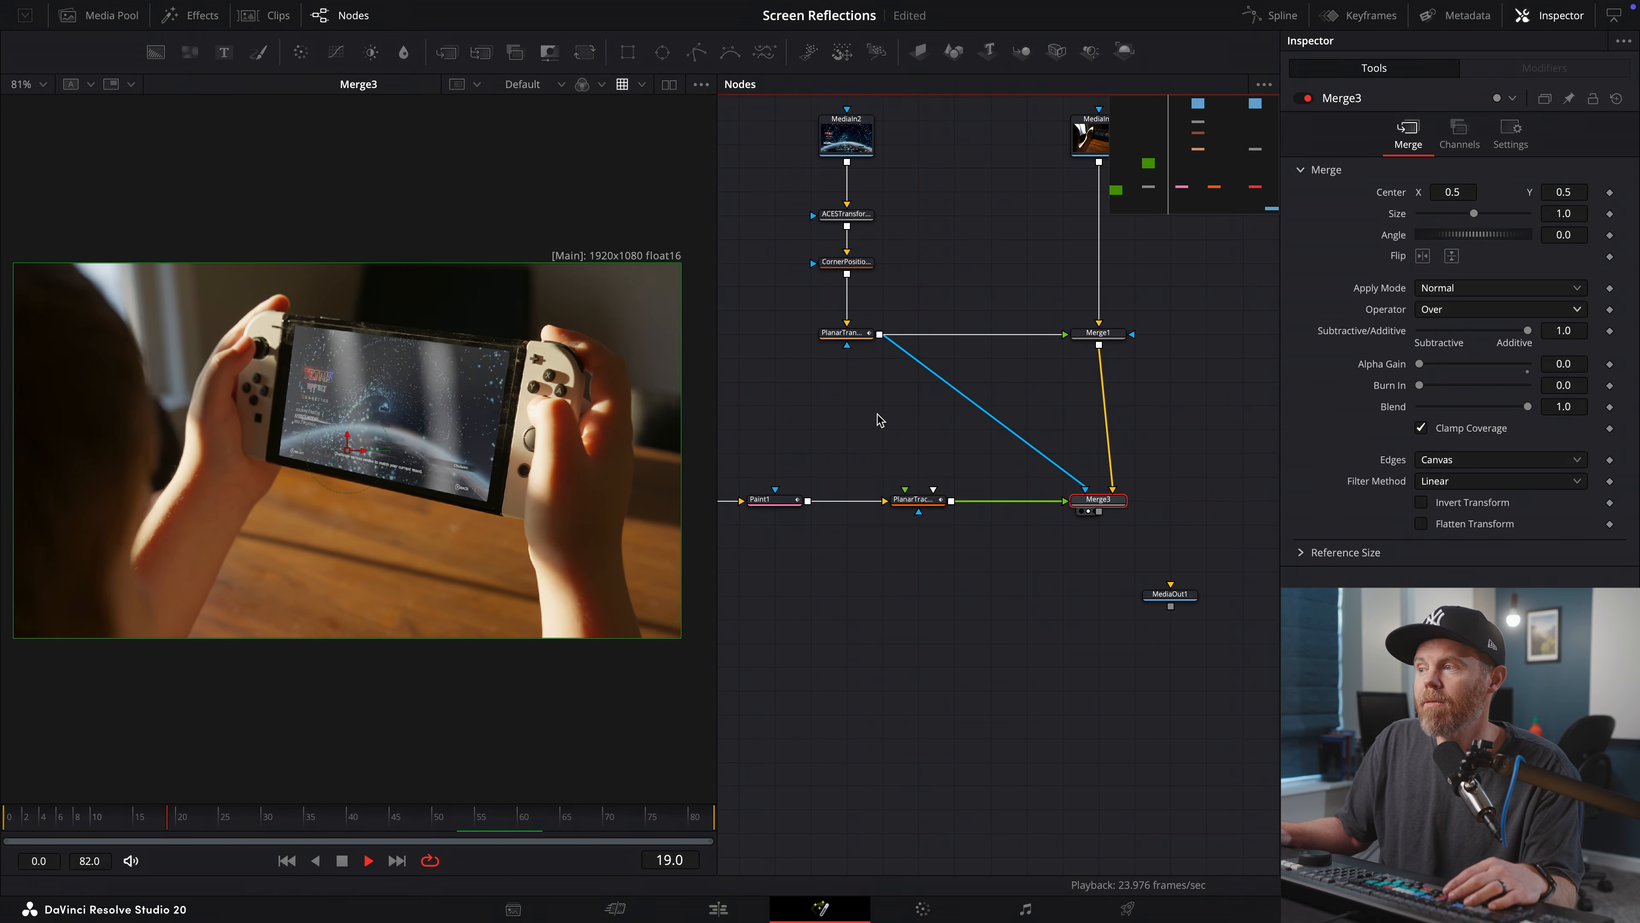
key("space")
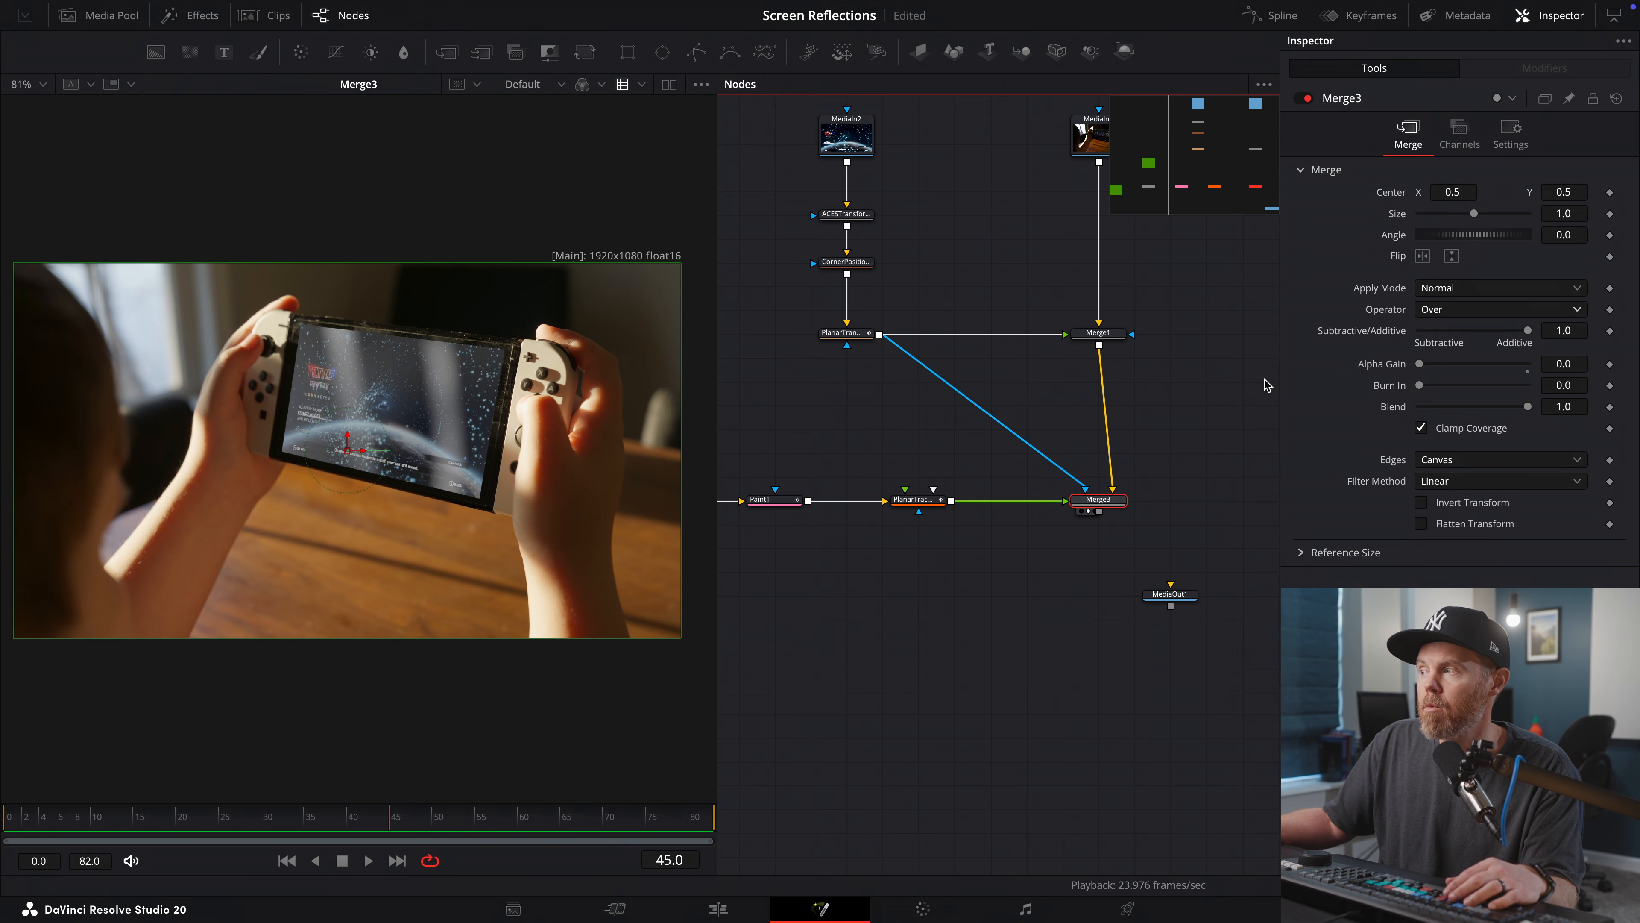
- Lower Merge3's Blend to about 0.197 and play back the subtler reflections
left_click(1527, 407)
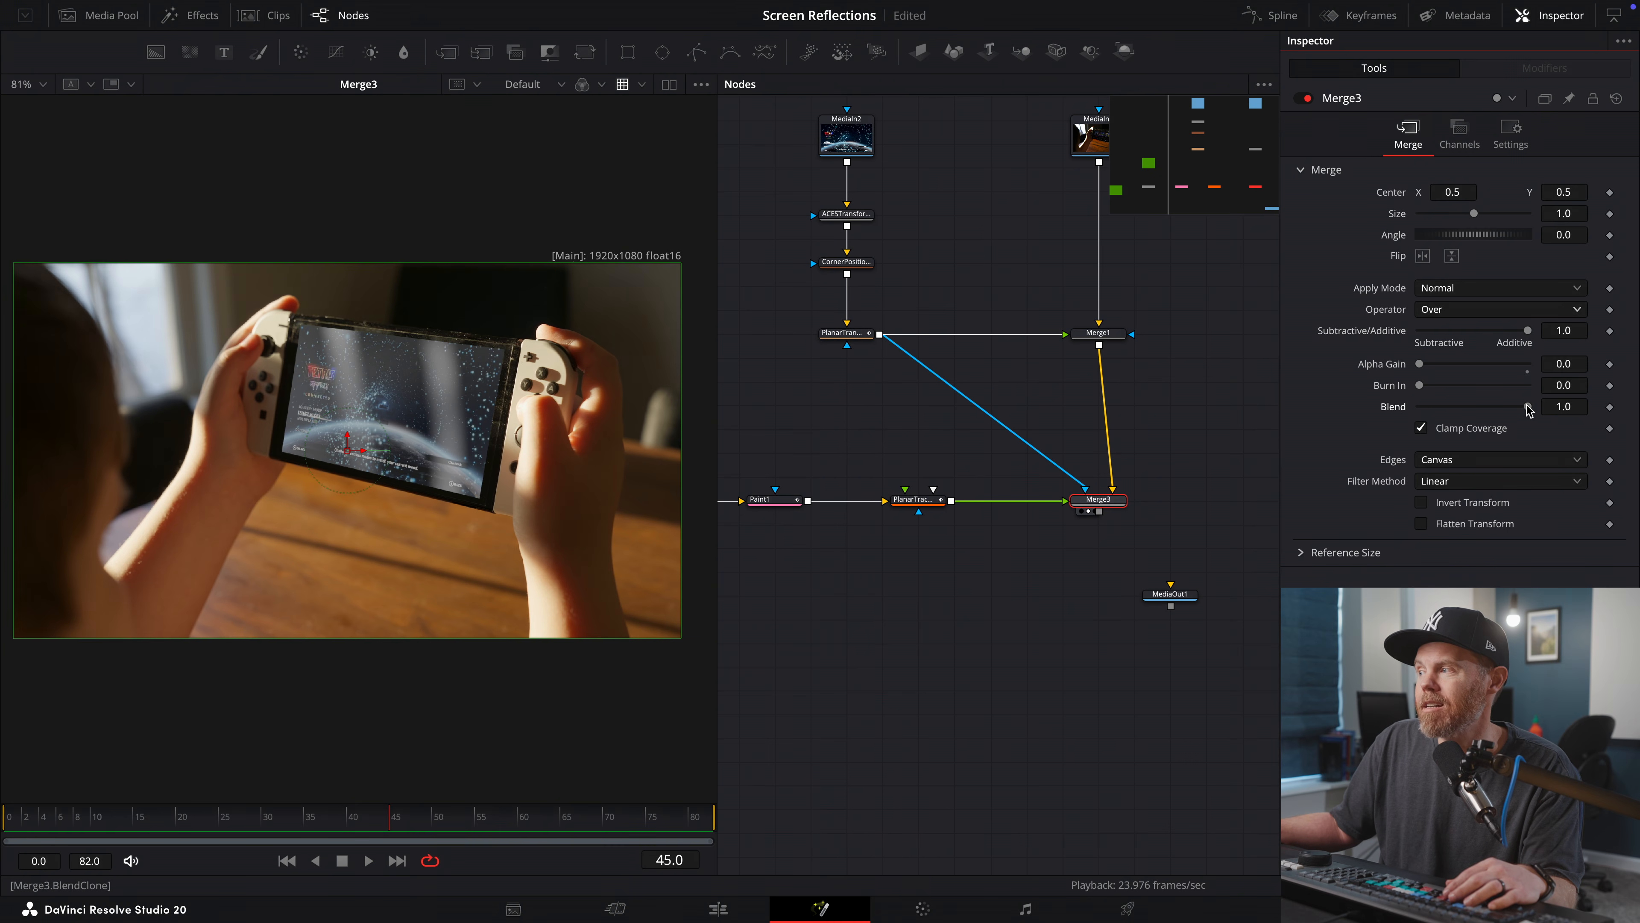
left_click_drag(1512, 413, 1441, 421)
key("space")
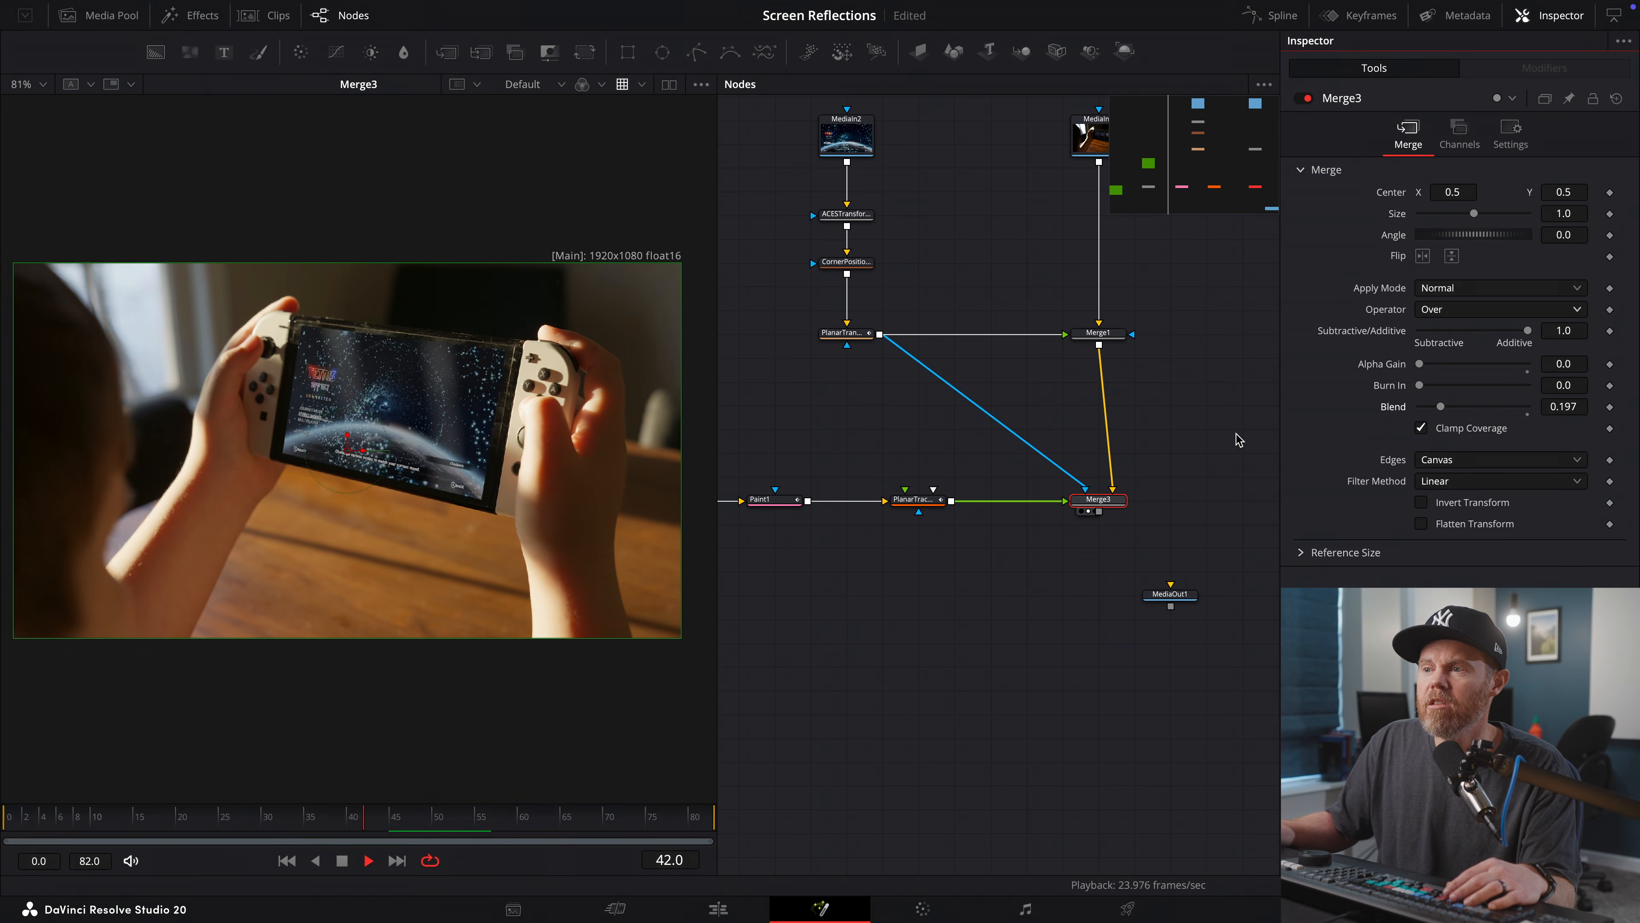
key("space")
- Review Paint1's individual strokes in its modifiers, toggling Stroke18 and Stroke19, and return to the paint controls
left_click_drag(815, 445, 854, 456)
left_click(837, 529)
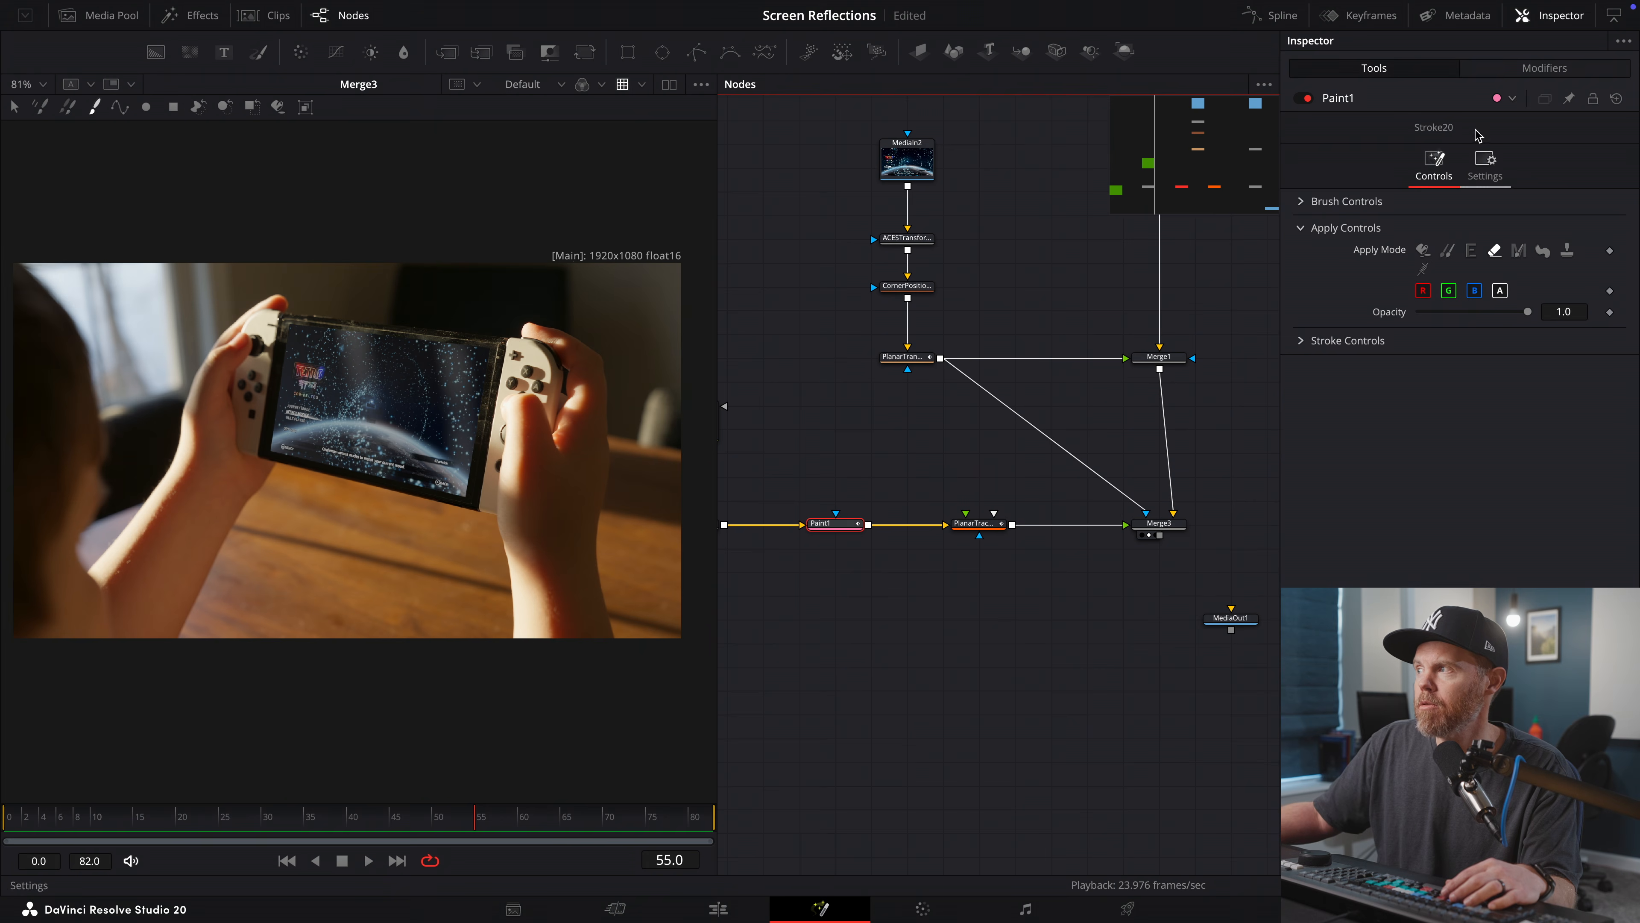
left_click(1545, 68)
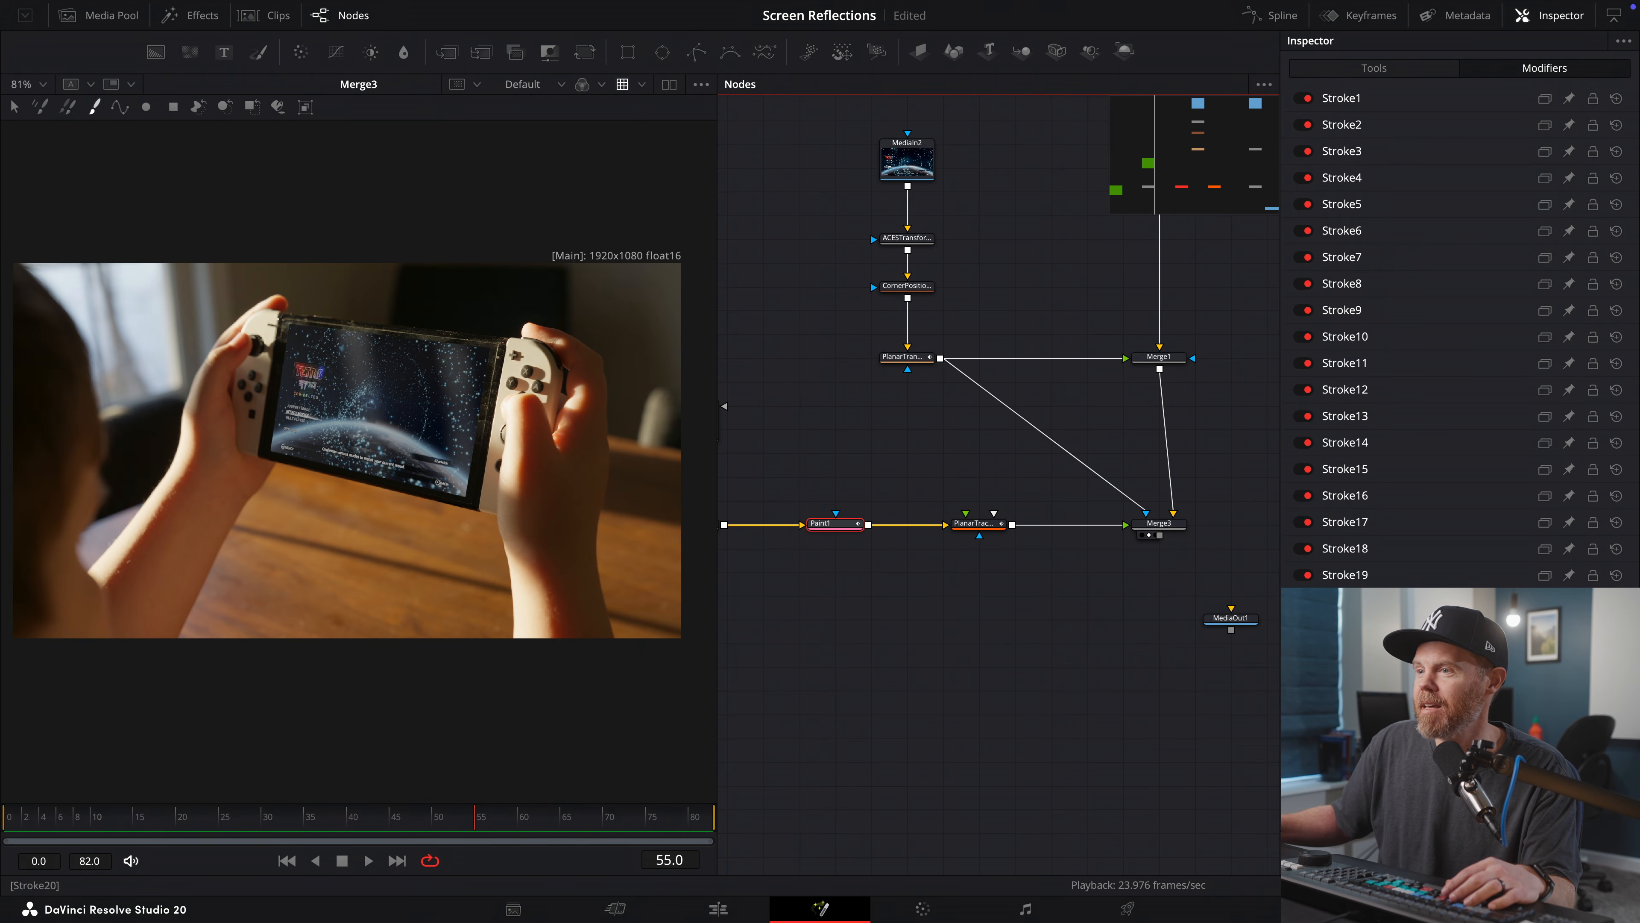
left_click(1306, 575)
left_click(1308, 549)
left_click(1303, 574)
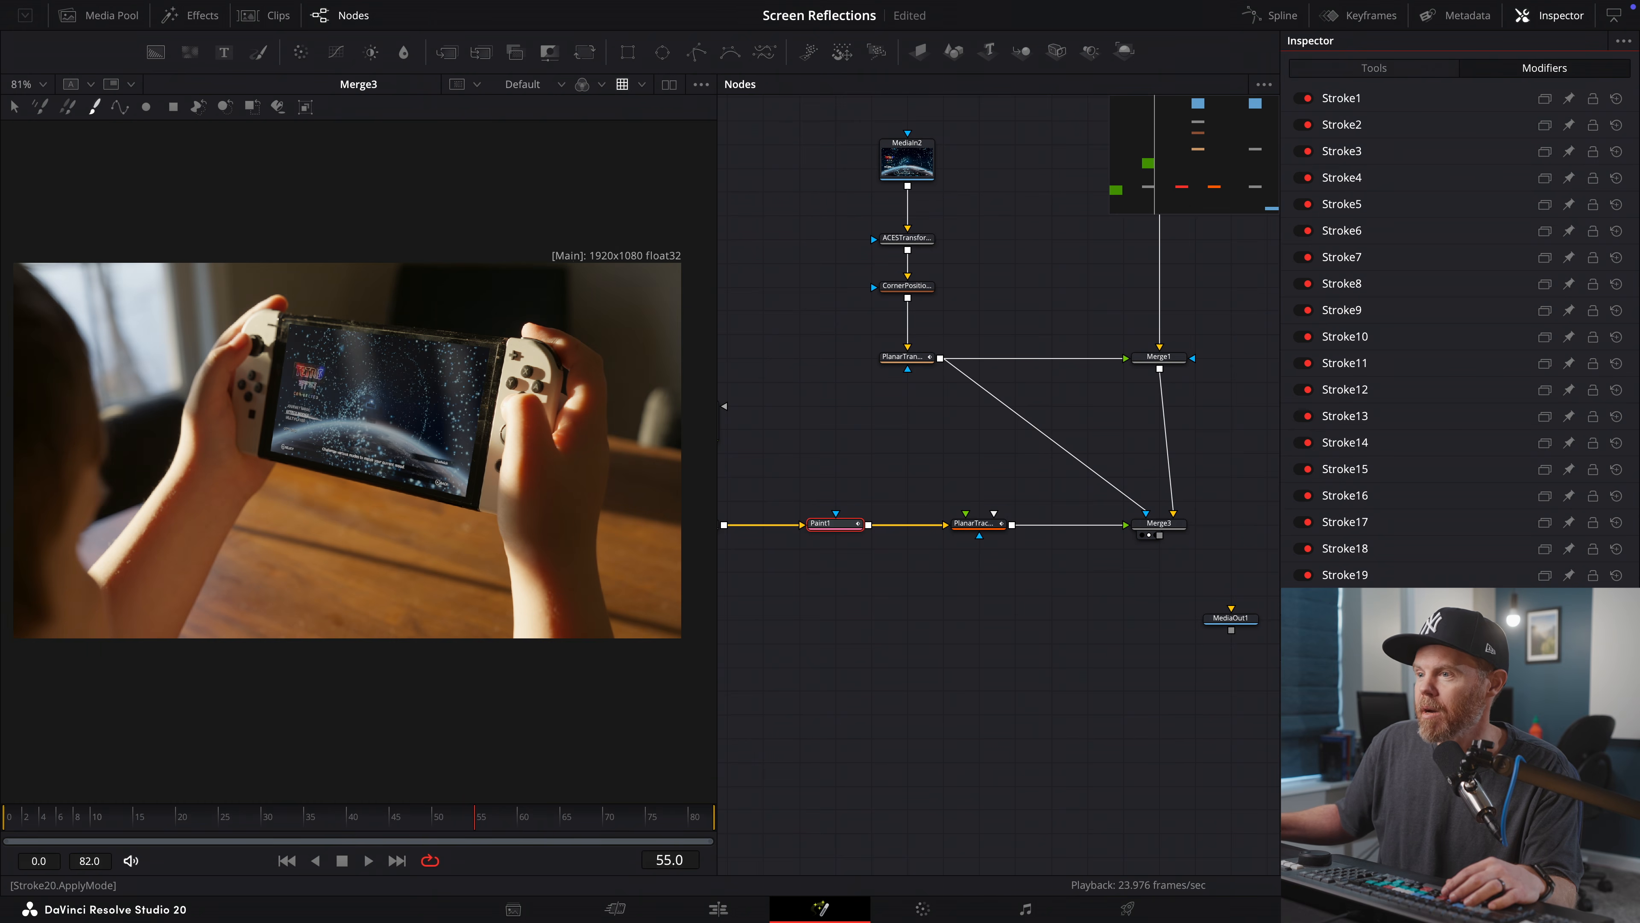
left_click(1409, 75)
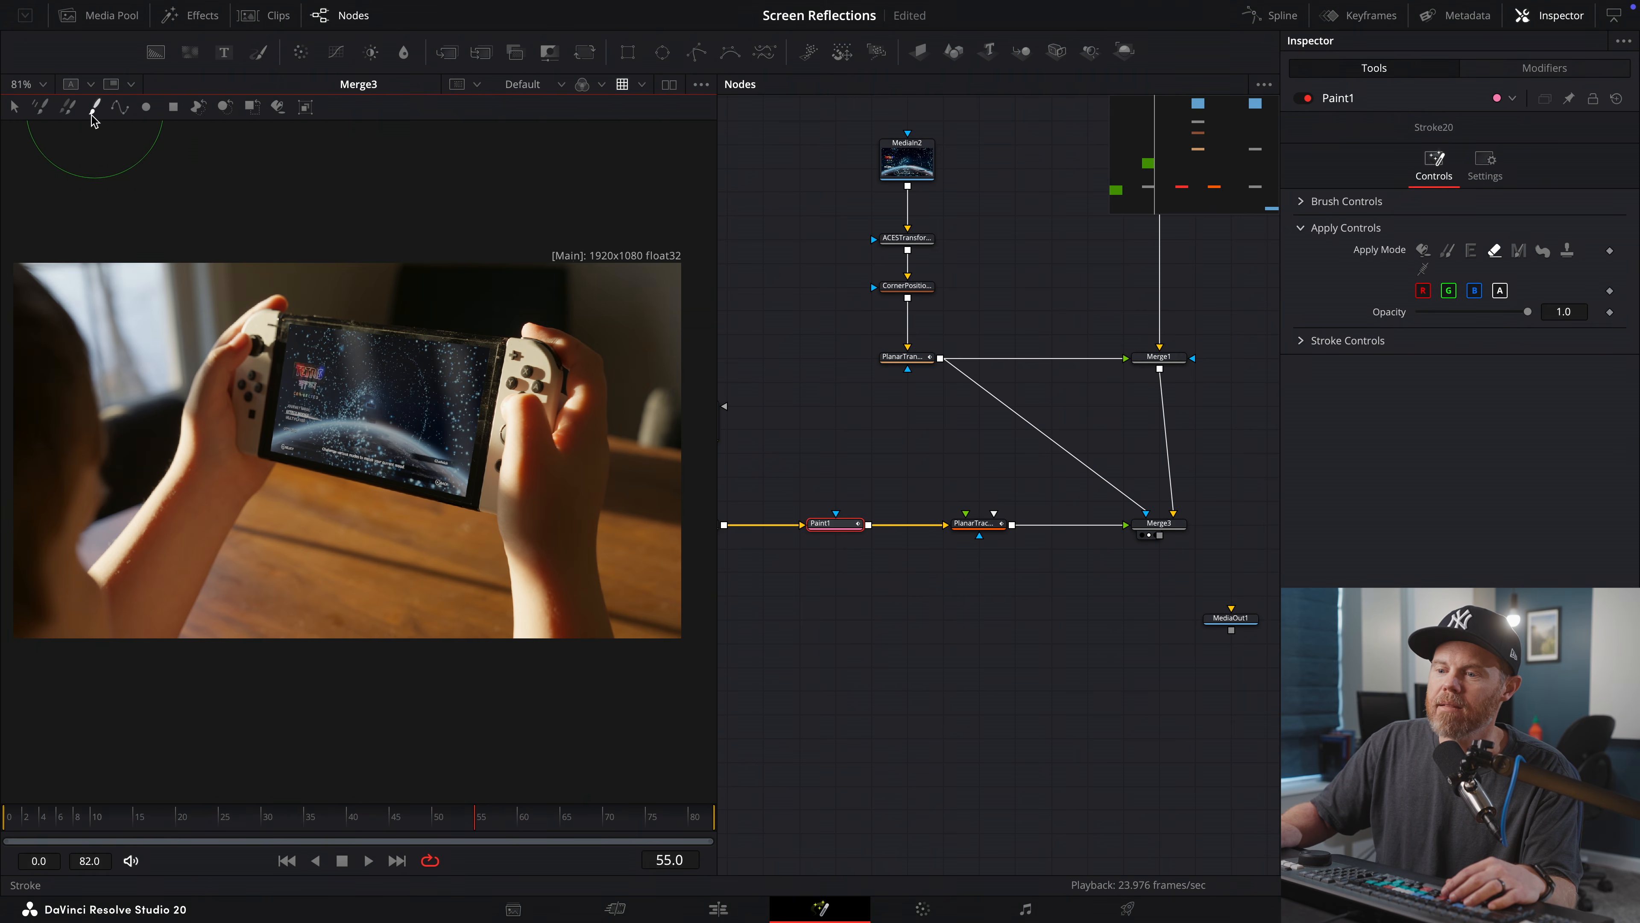
- At frame 0, add erase strokes with Paint1 over the reflections on the console's screen and play the result
left_click(2, 819)
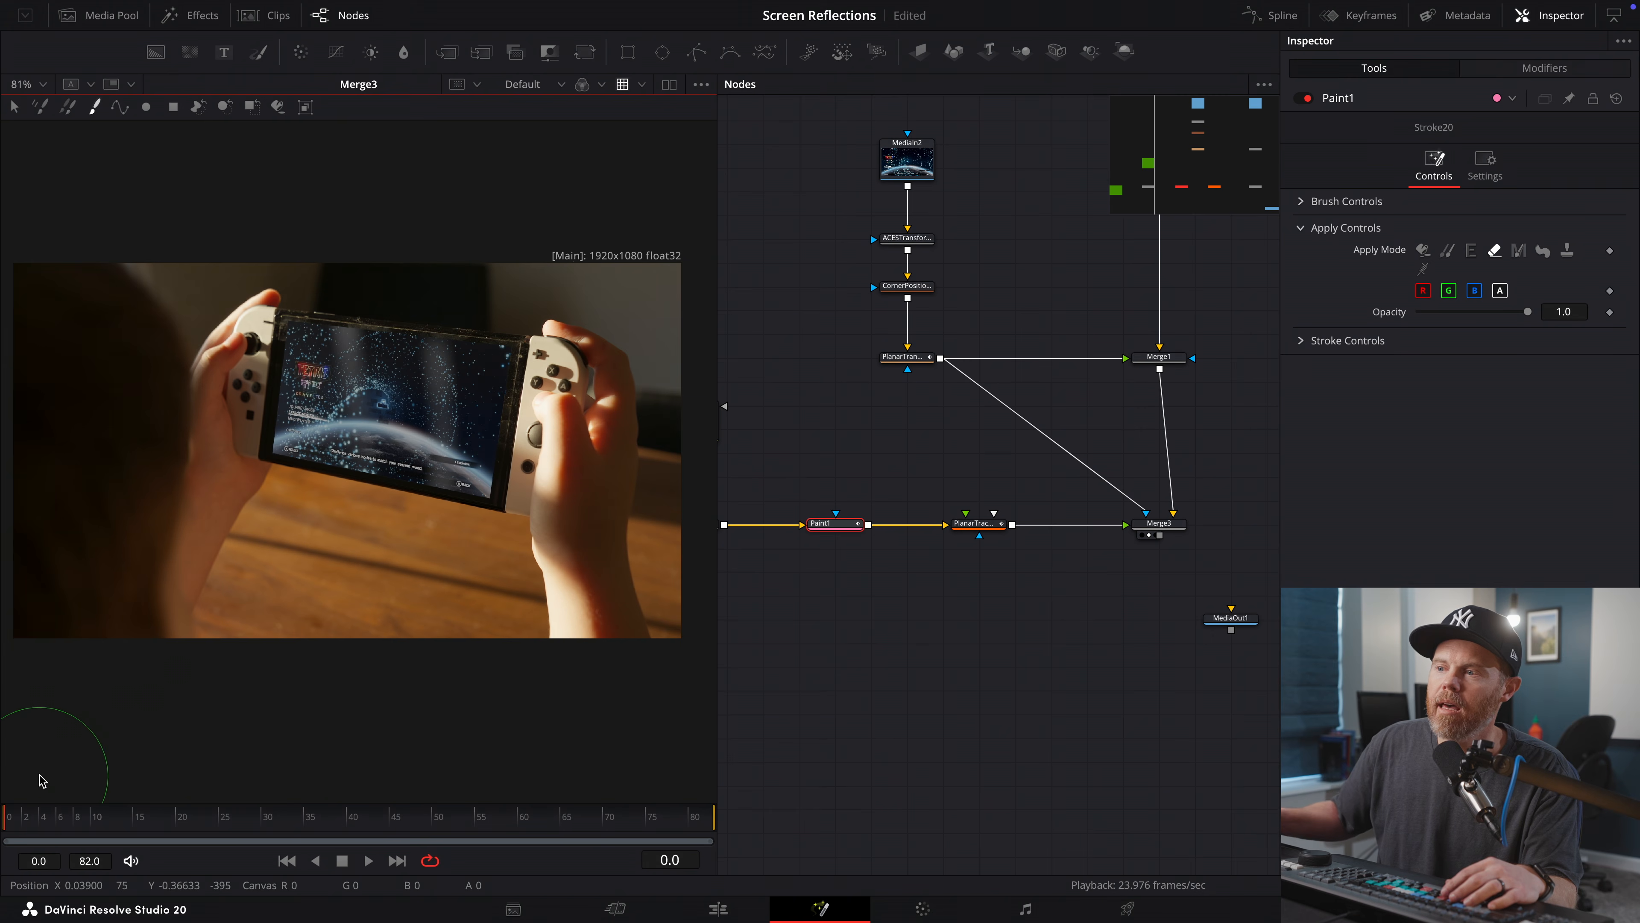
left_click_drag(497, 462, 475, 460)
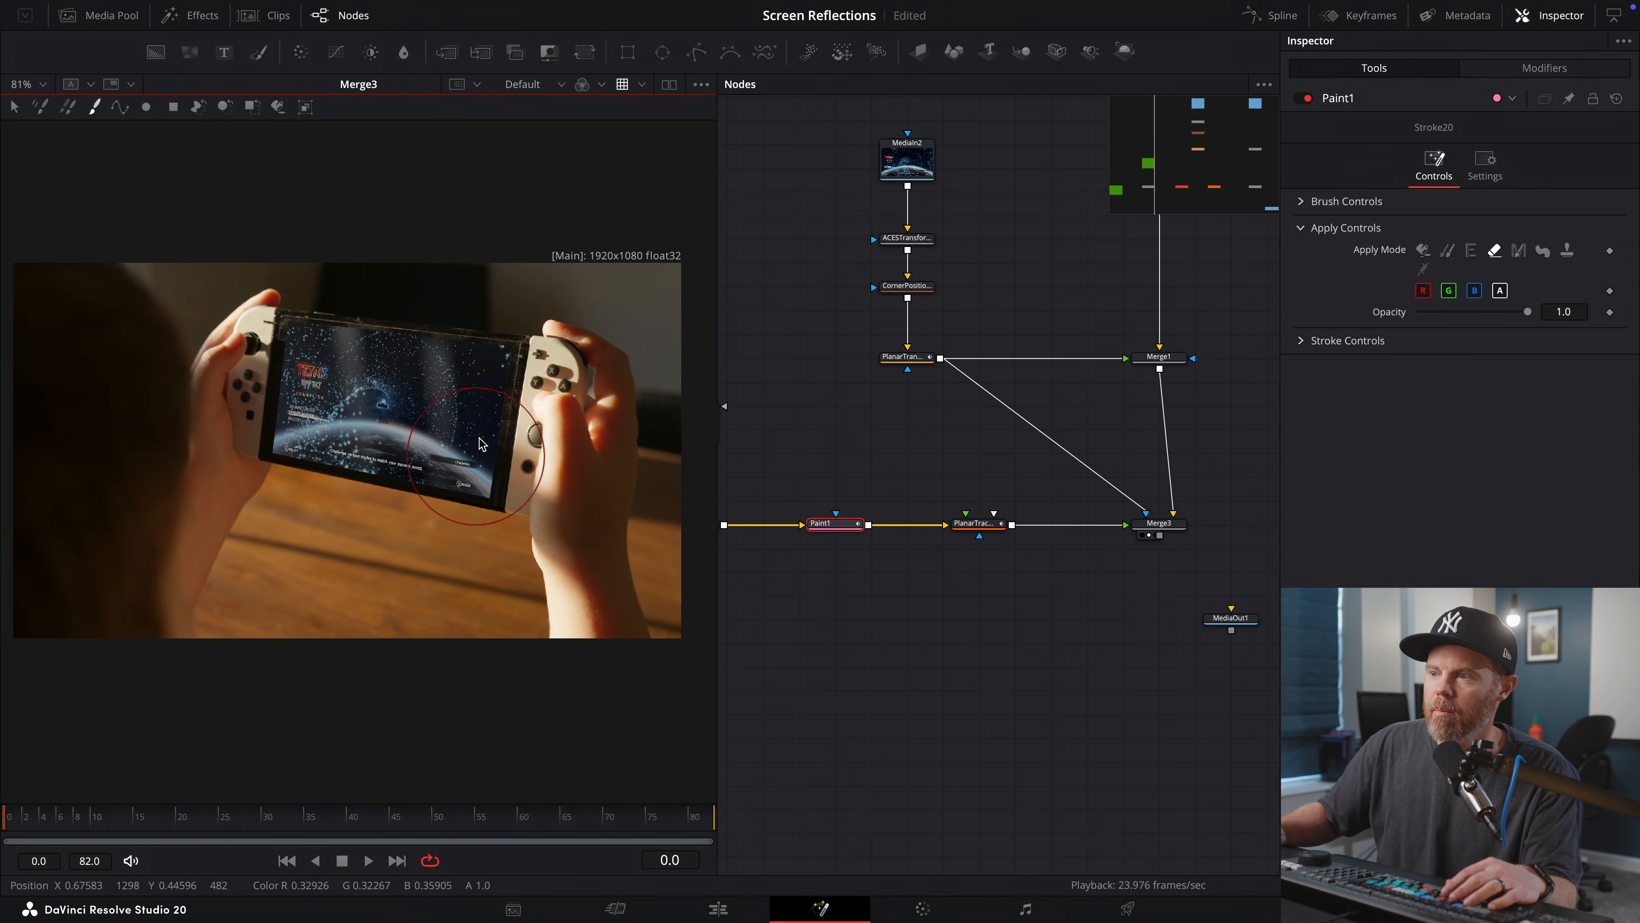
left_click_drag(348, 332, 369, 321)
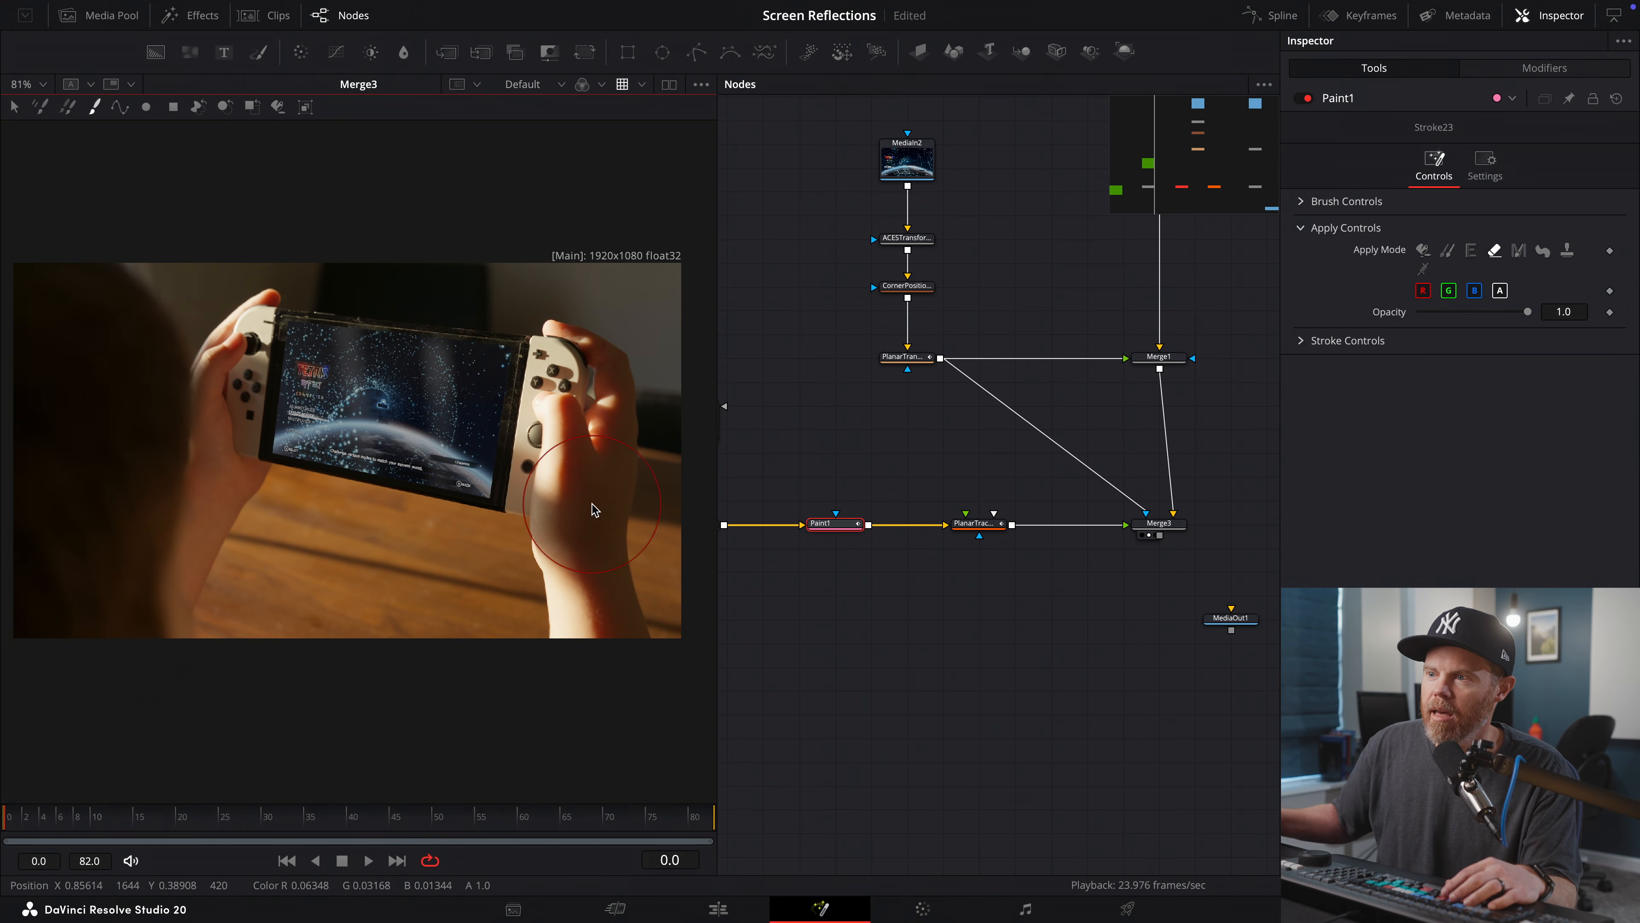
key("space")
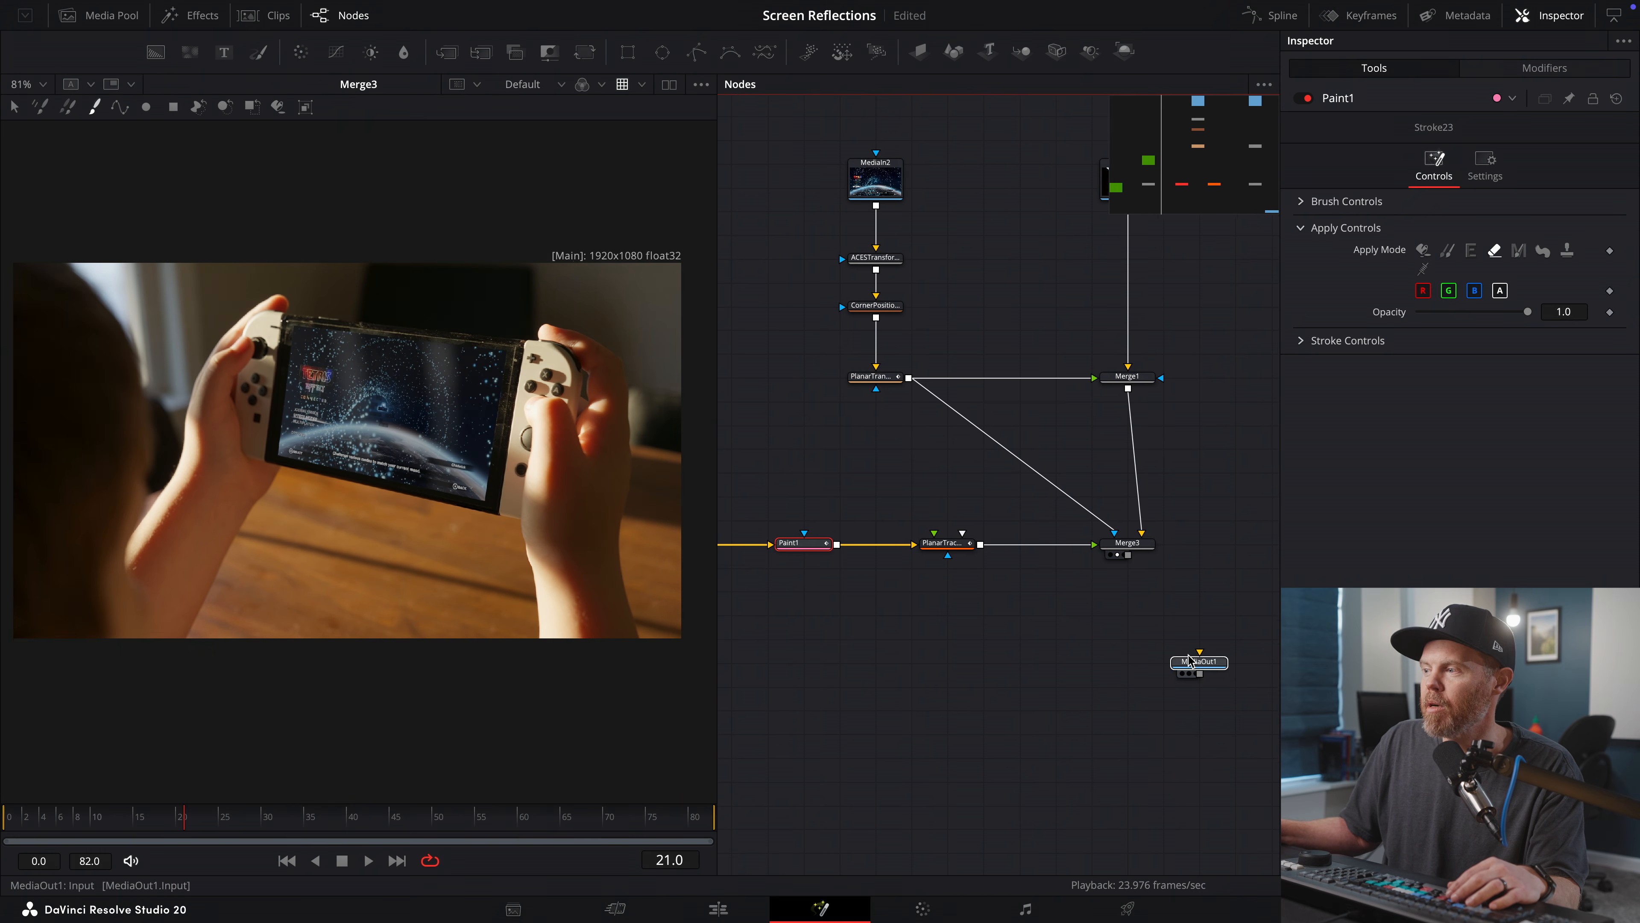
- Move MediaOut1 farther below Merge3 and examine the console screen's reflections up close
left_click_drag(1206, 666, 1172, 710)
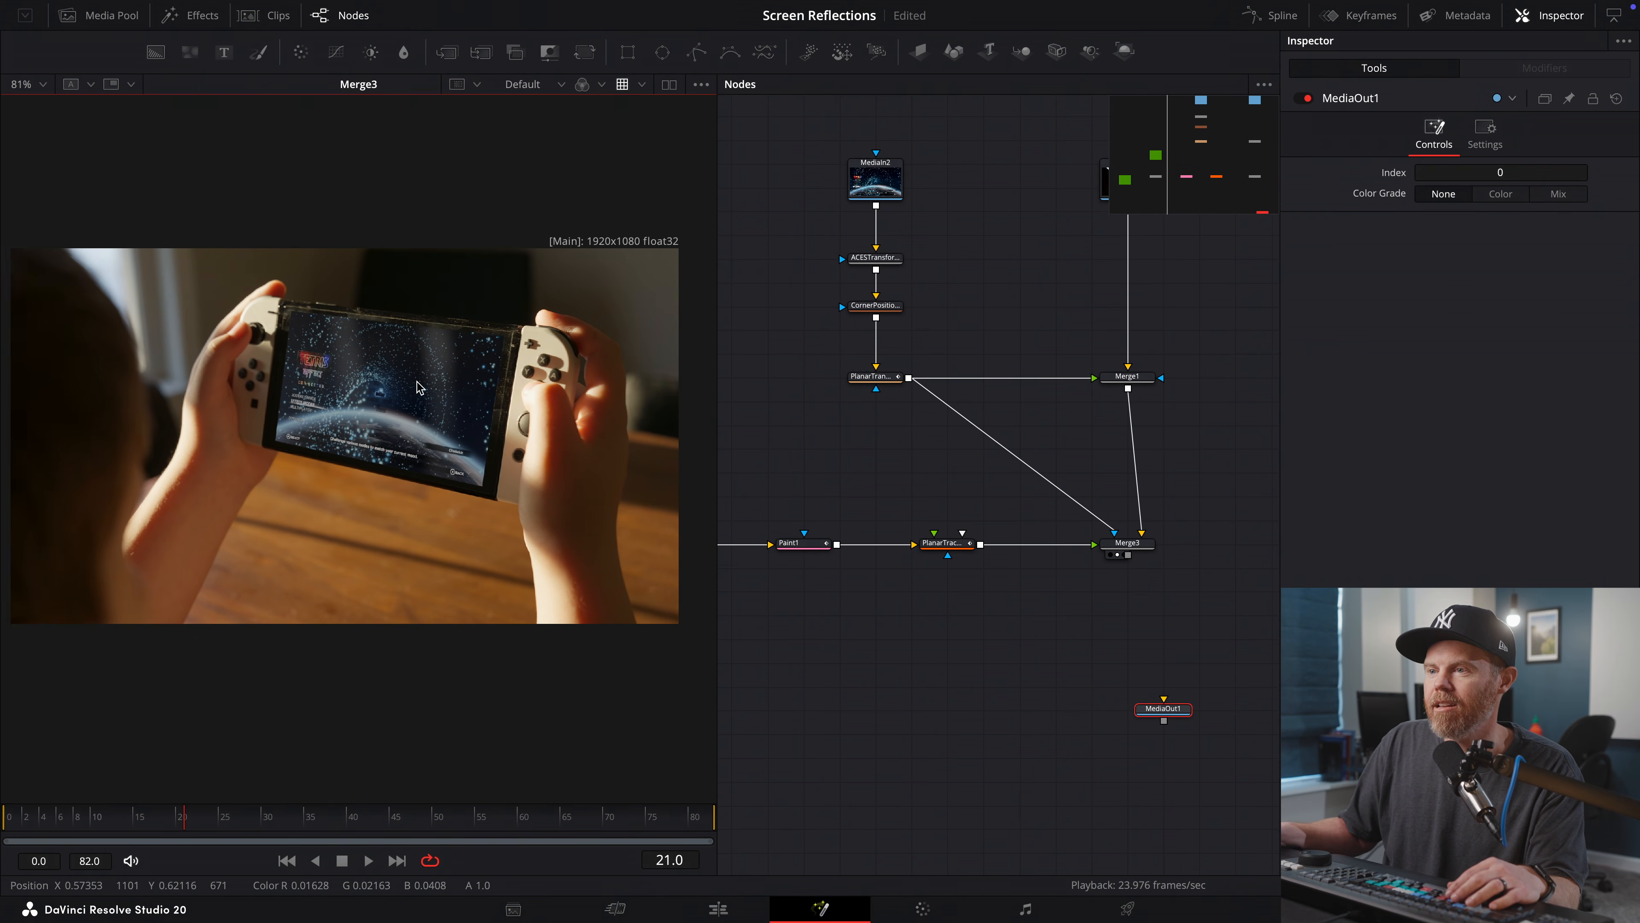
scroll(430, 416, "up", 4)
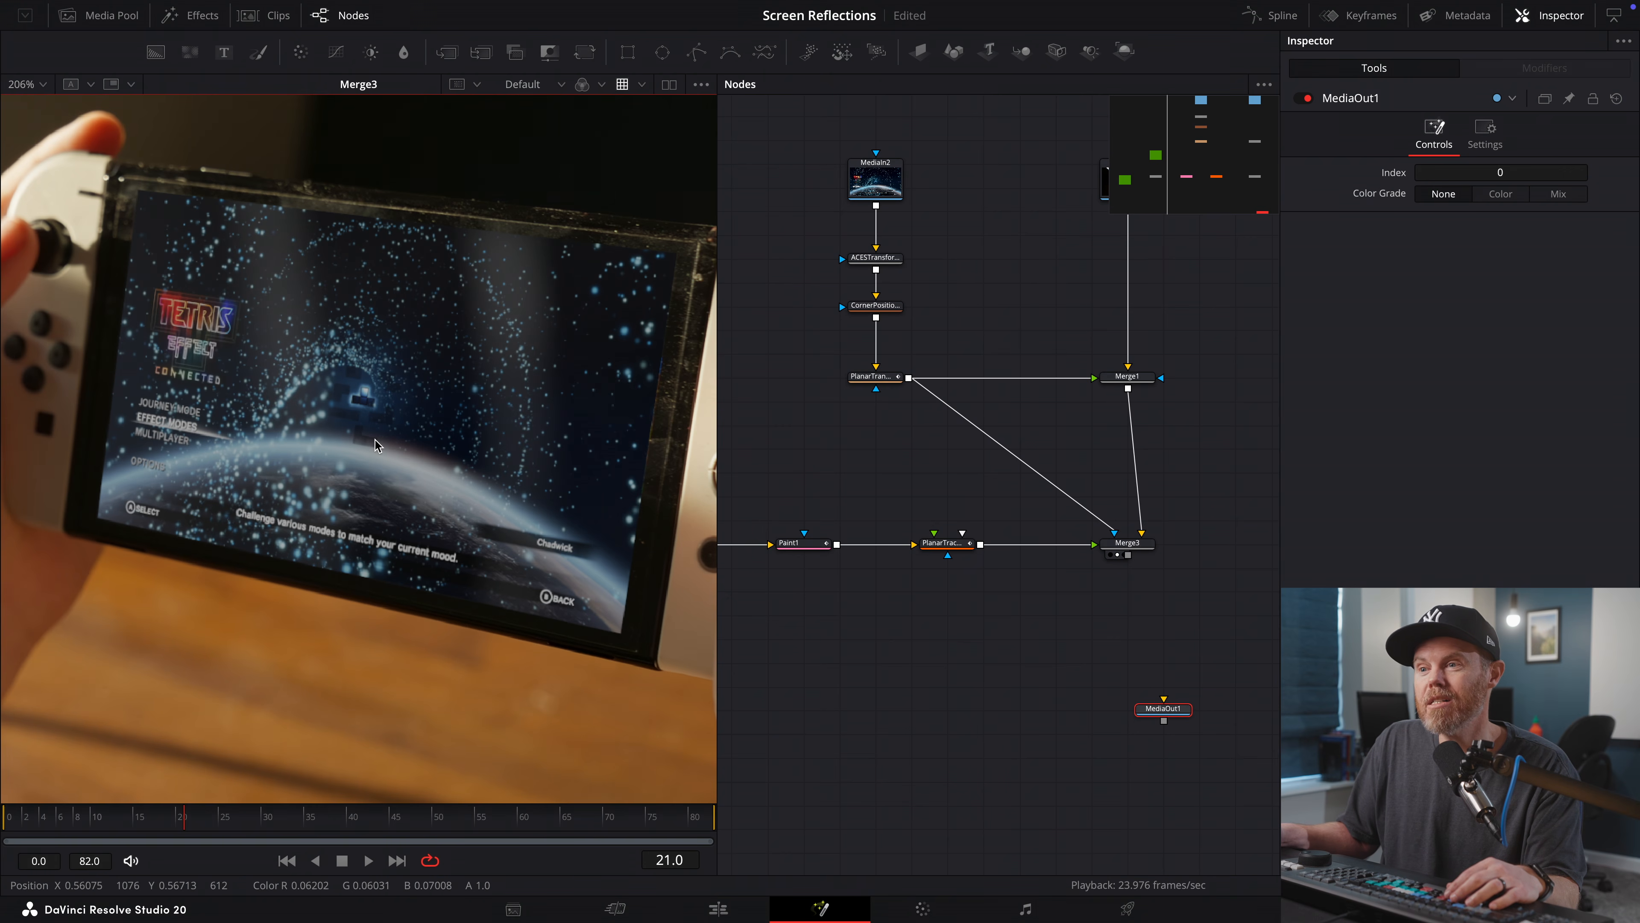
scroll(326, 407, "down", 3)
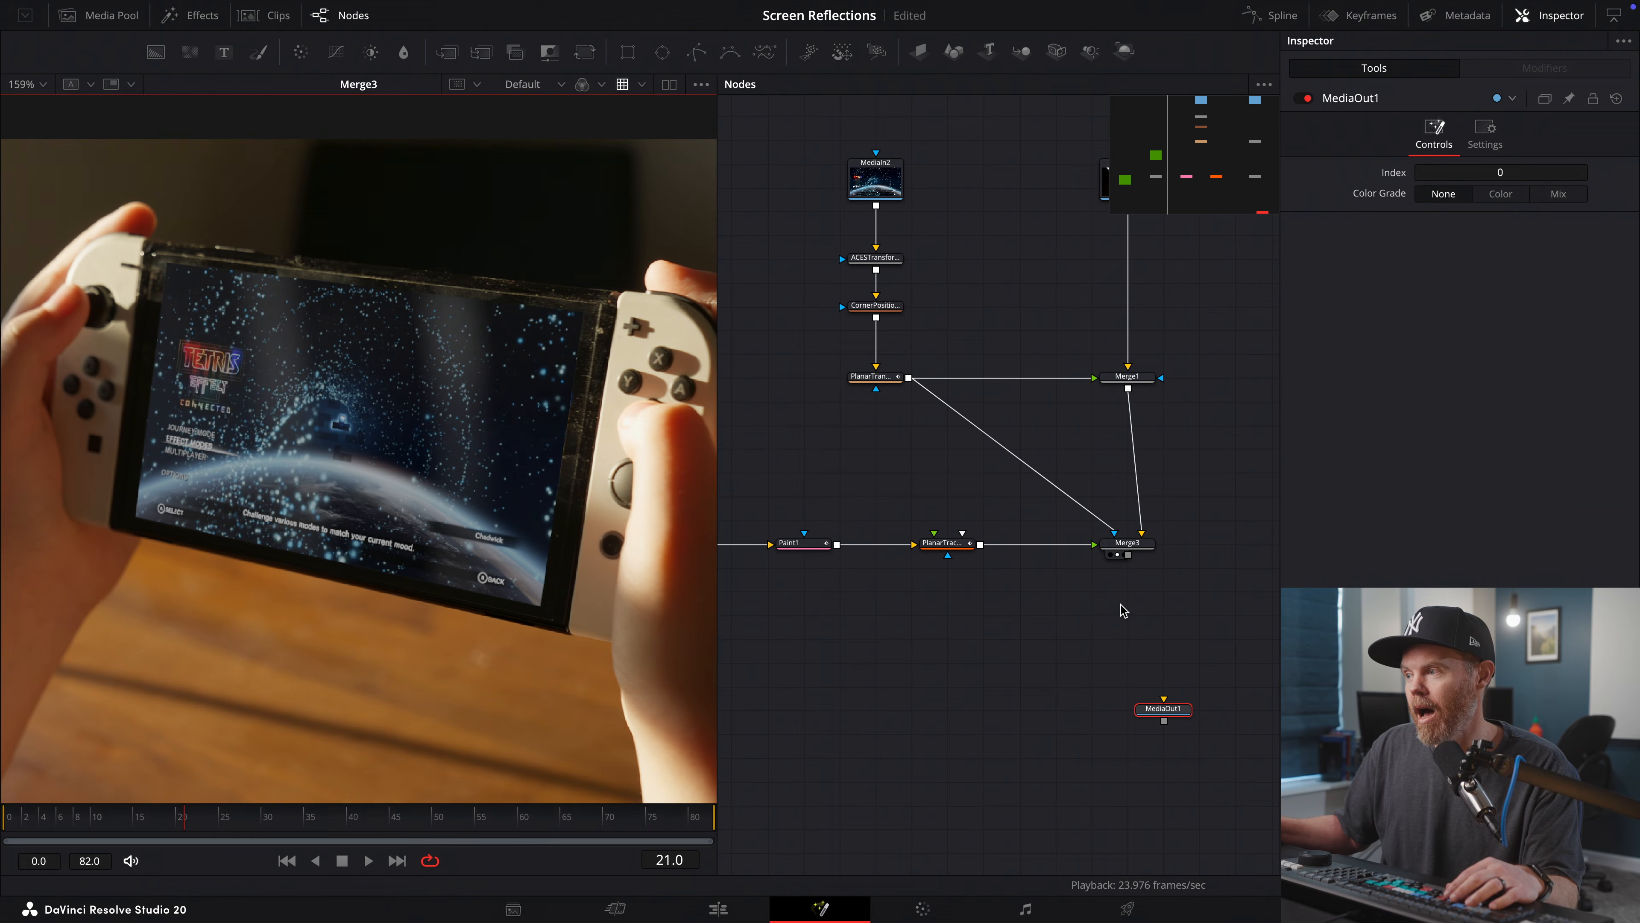
- Add a Tilt-Shift Blur node after Merge3 and place it directly below the merge
left_click(1128, 544)
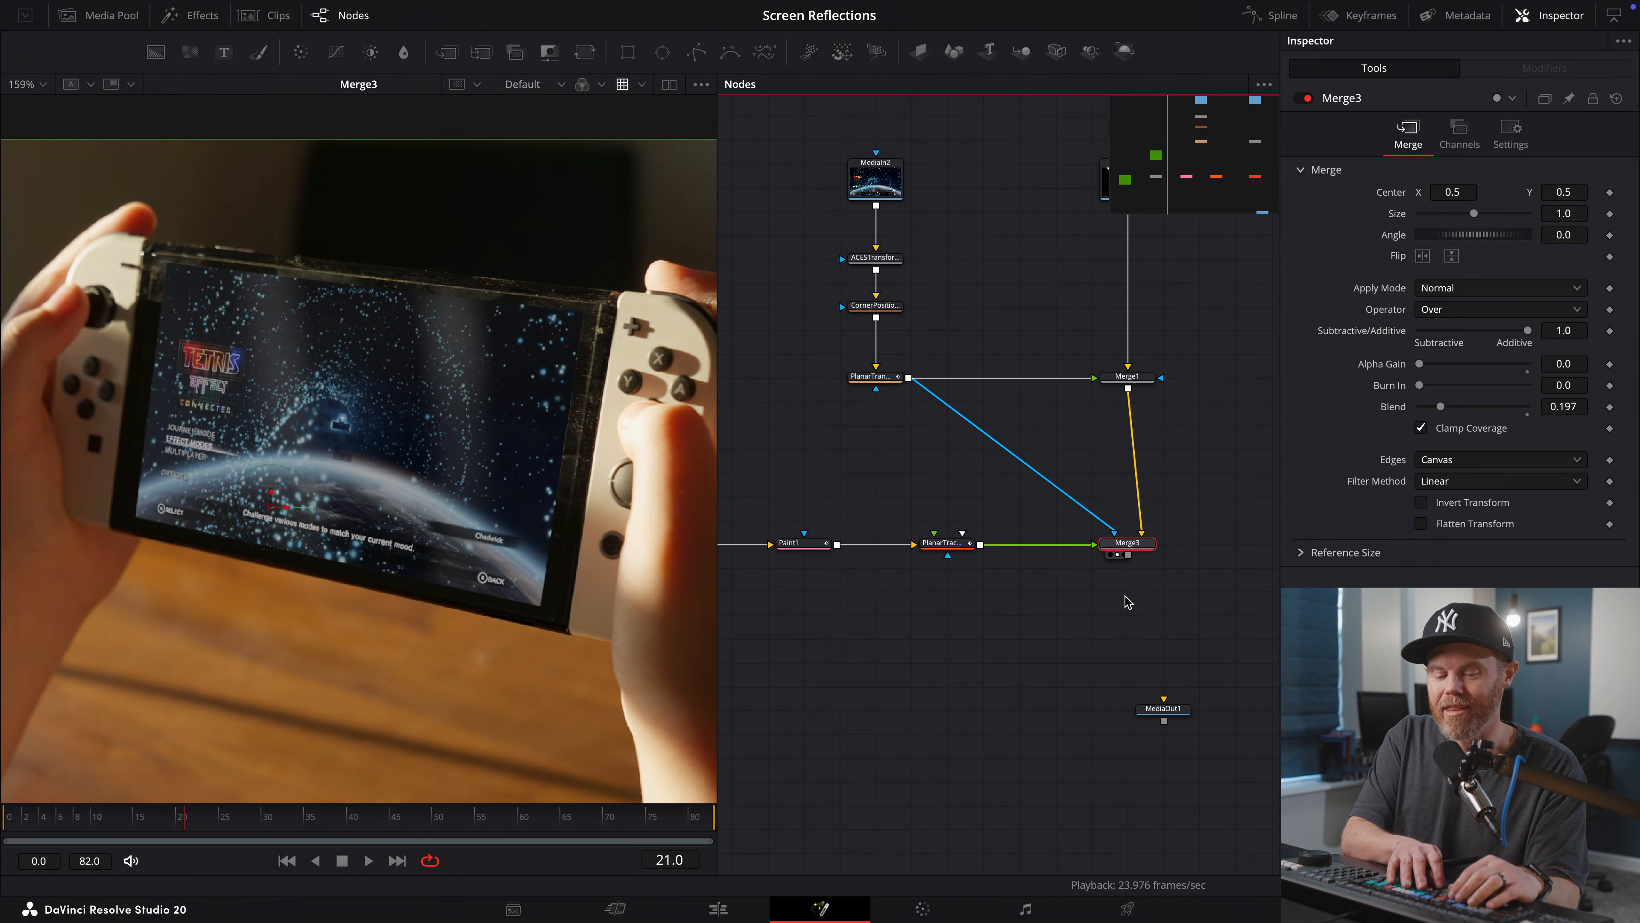
key("shift+space")
type("til")
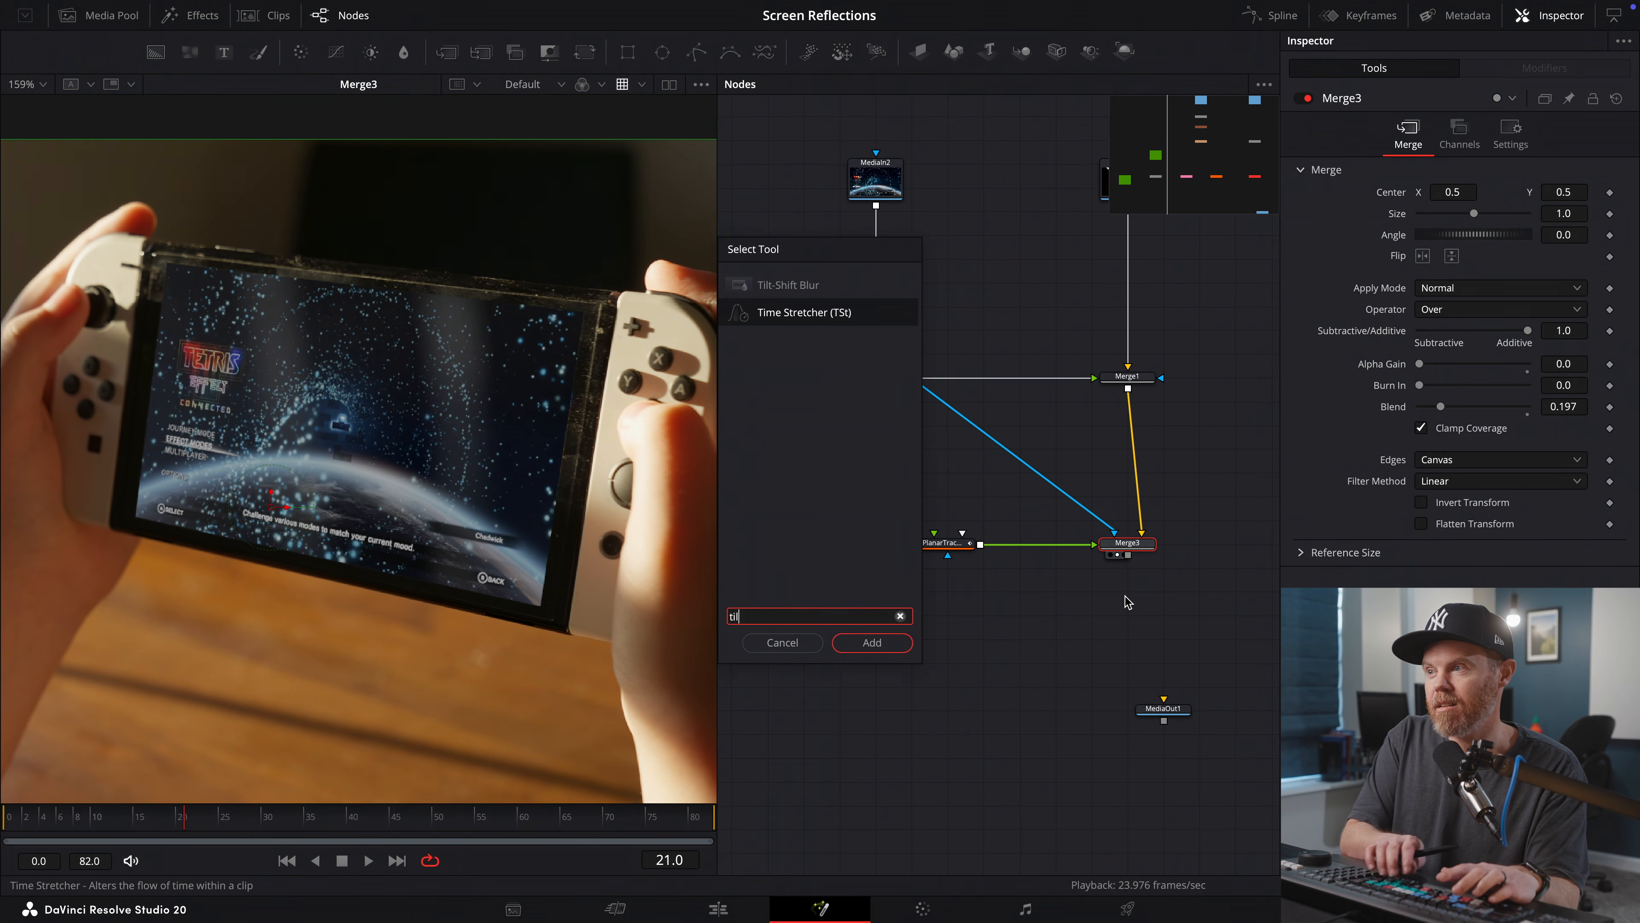
key("Up")
key("Return")
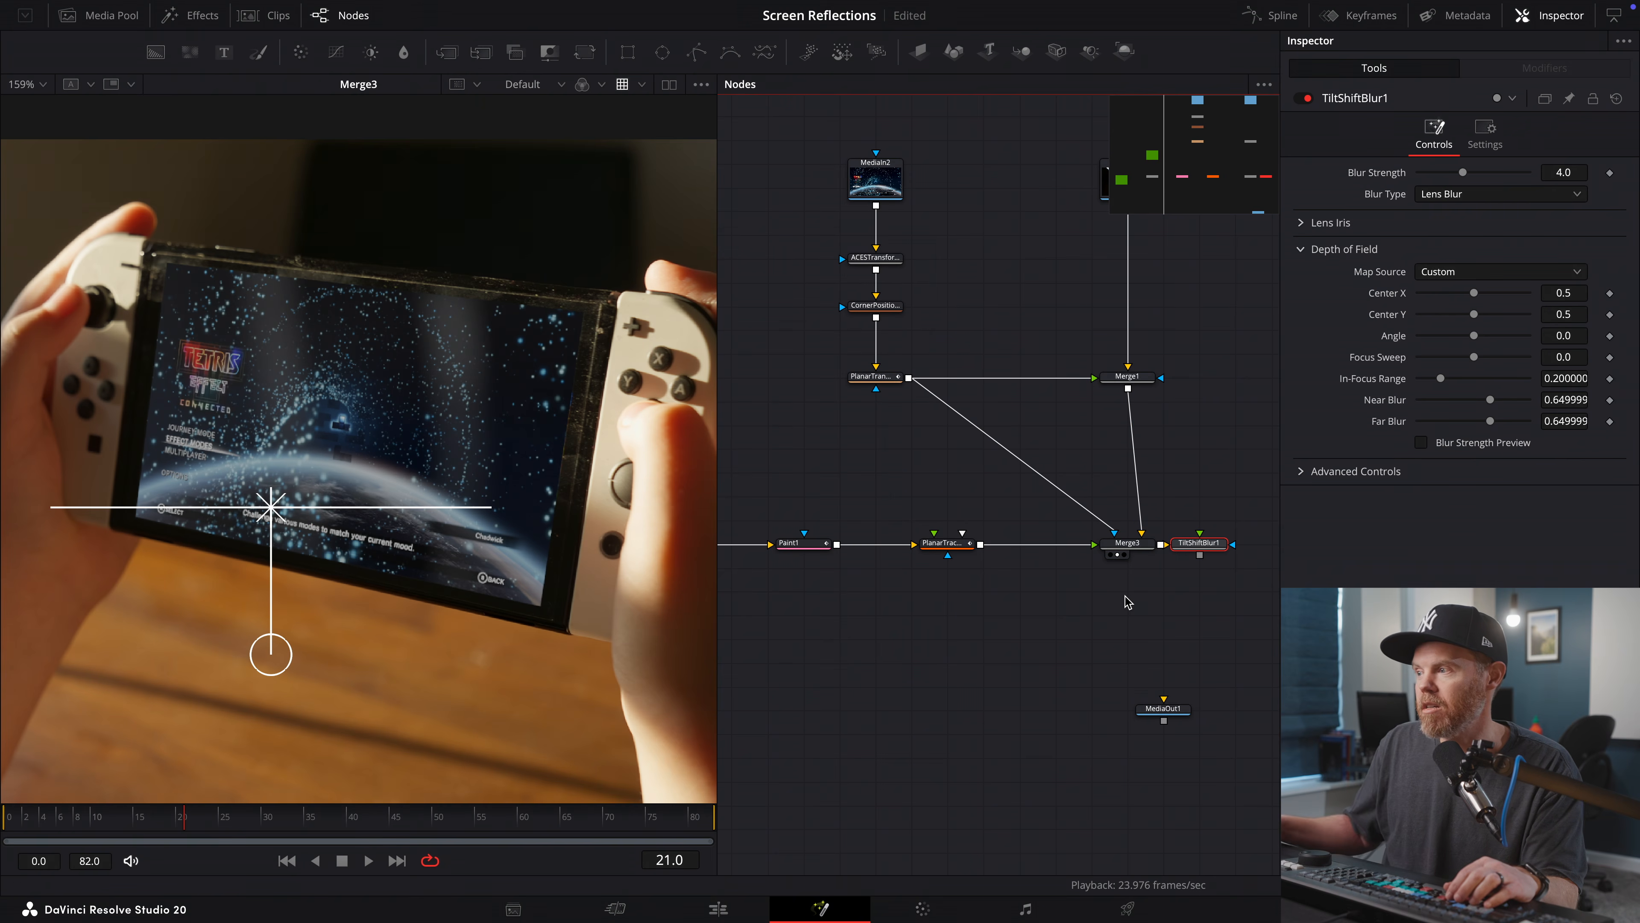
left_click_drag(1195, 546, 1128, 640)
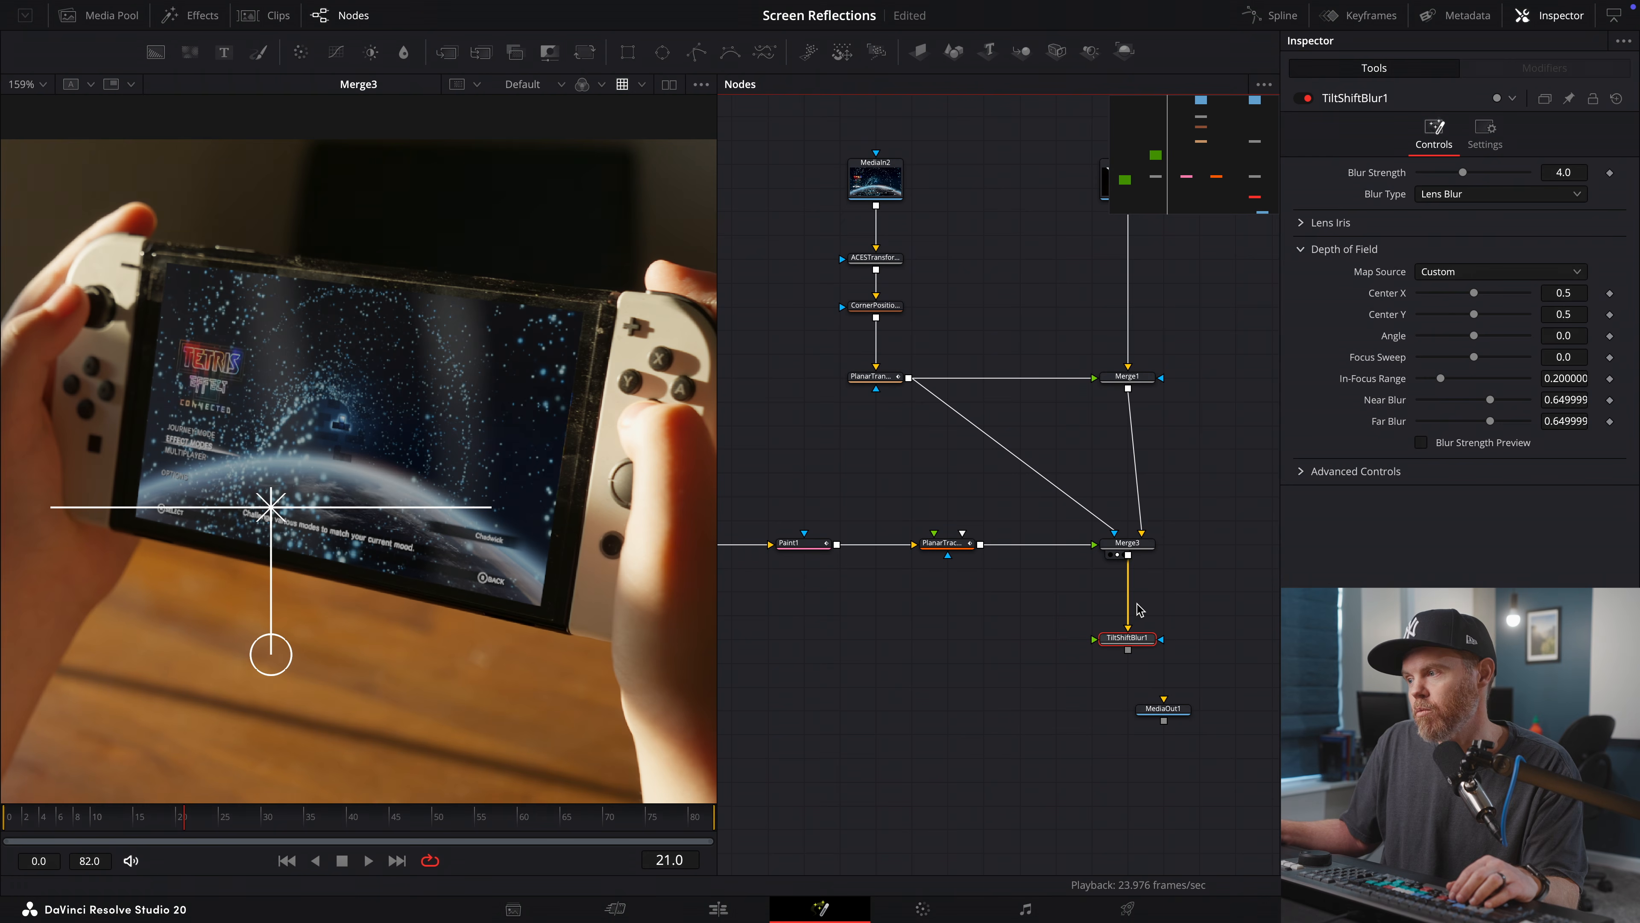
- Rotate the tilt-shift blur to an angle of about -47.9 over the console screen
left_click_drag(270, 654, 381, 610)
scroll(419, 468, "down", 2)
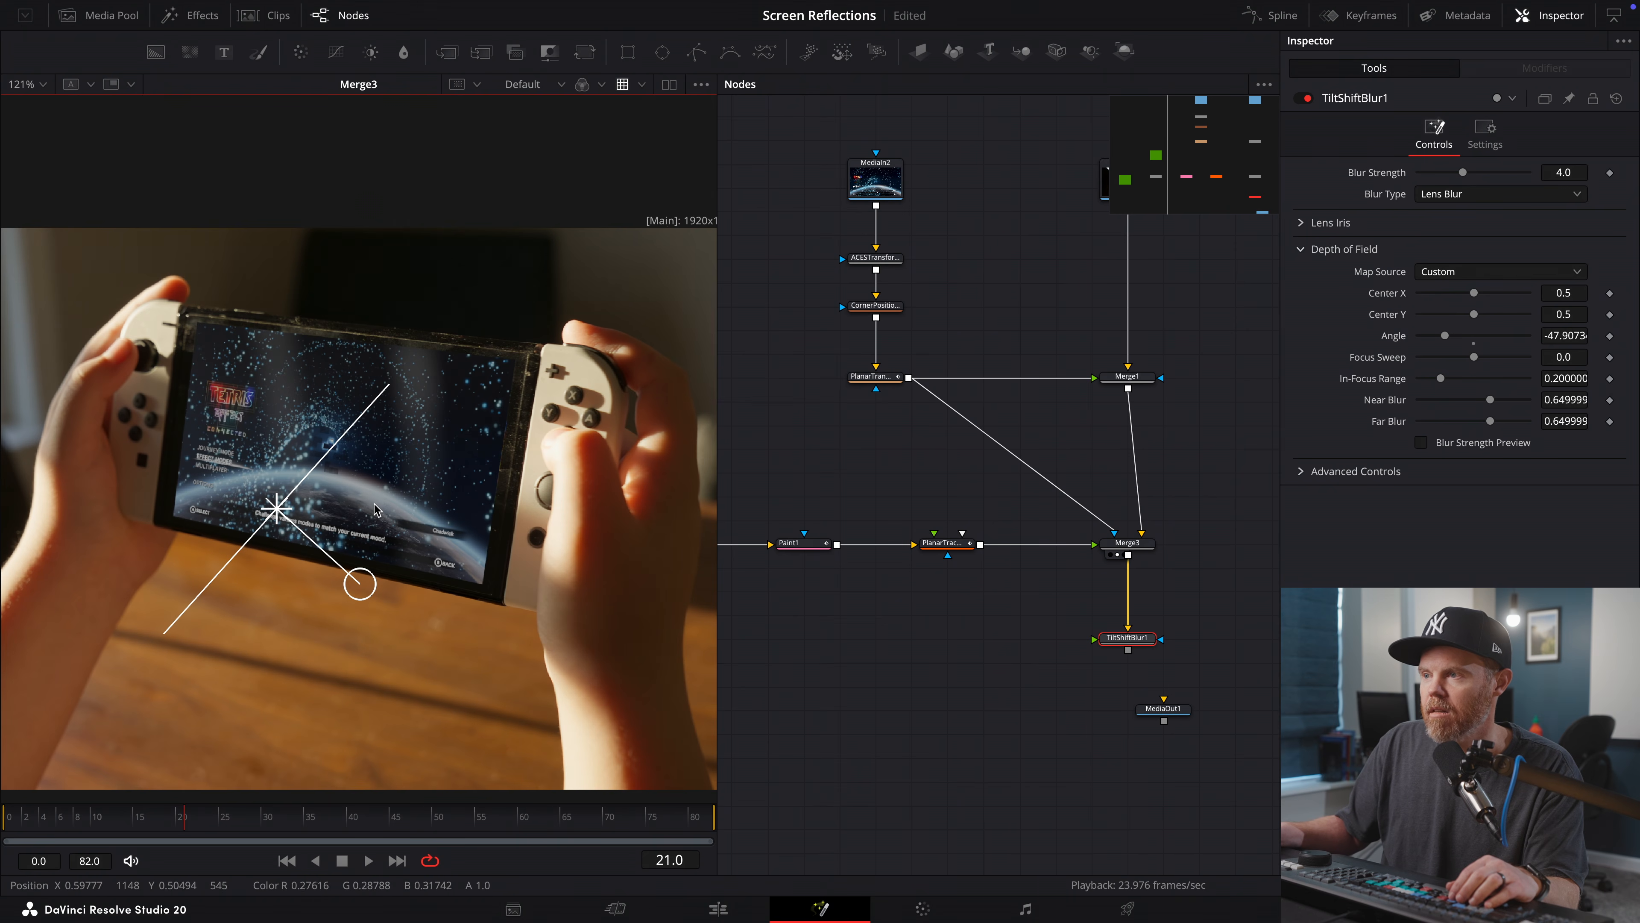
- Load the original MediaIn1 footage into the viewer's second buffer and compare it with Merge3 through an angled split wipe
left_click(90, 84)
left_click(106, 132)
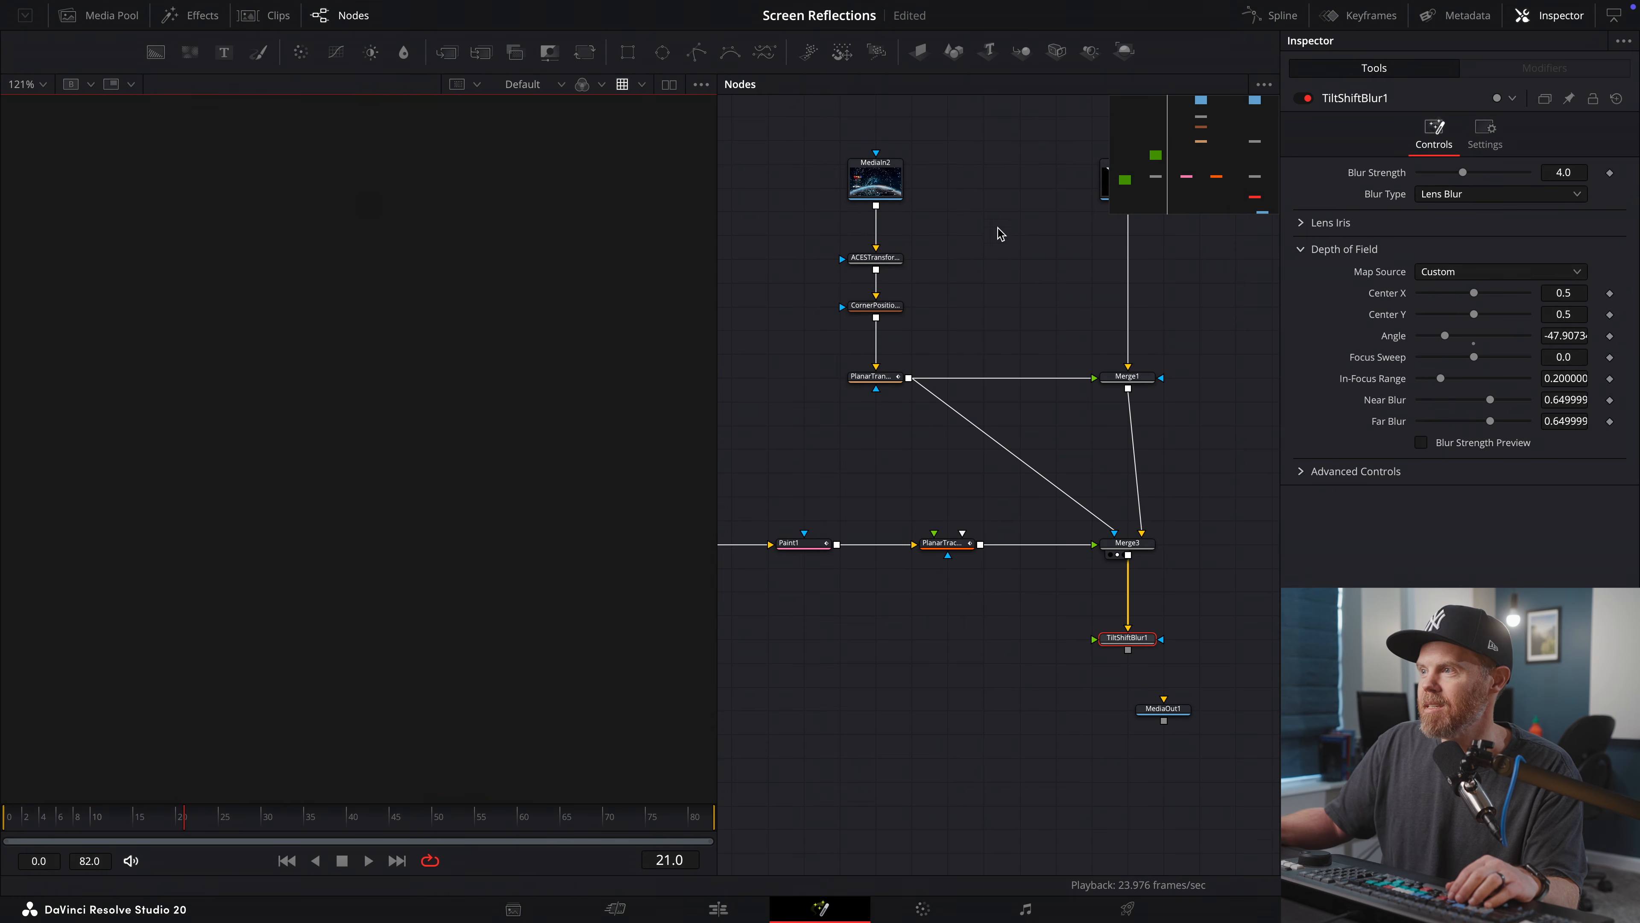
scroll(993, 237, "up", 3)
left_click_drag(1074, 272, 560, 383)
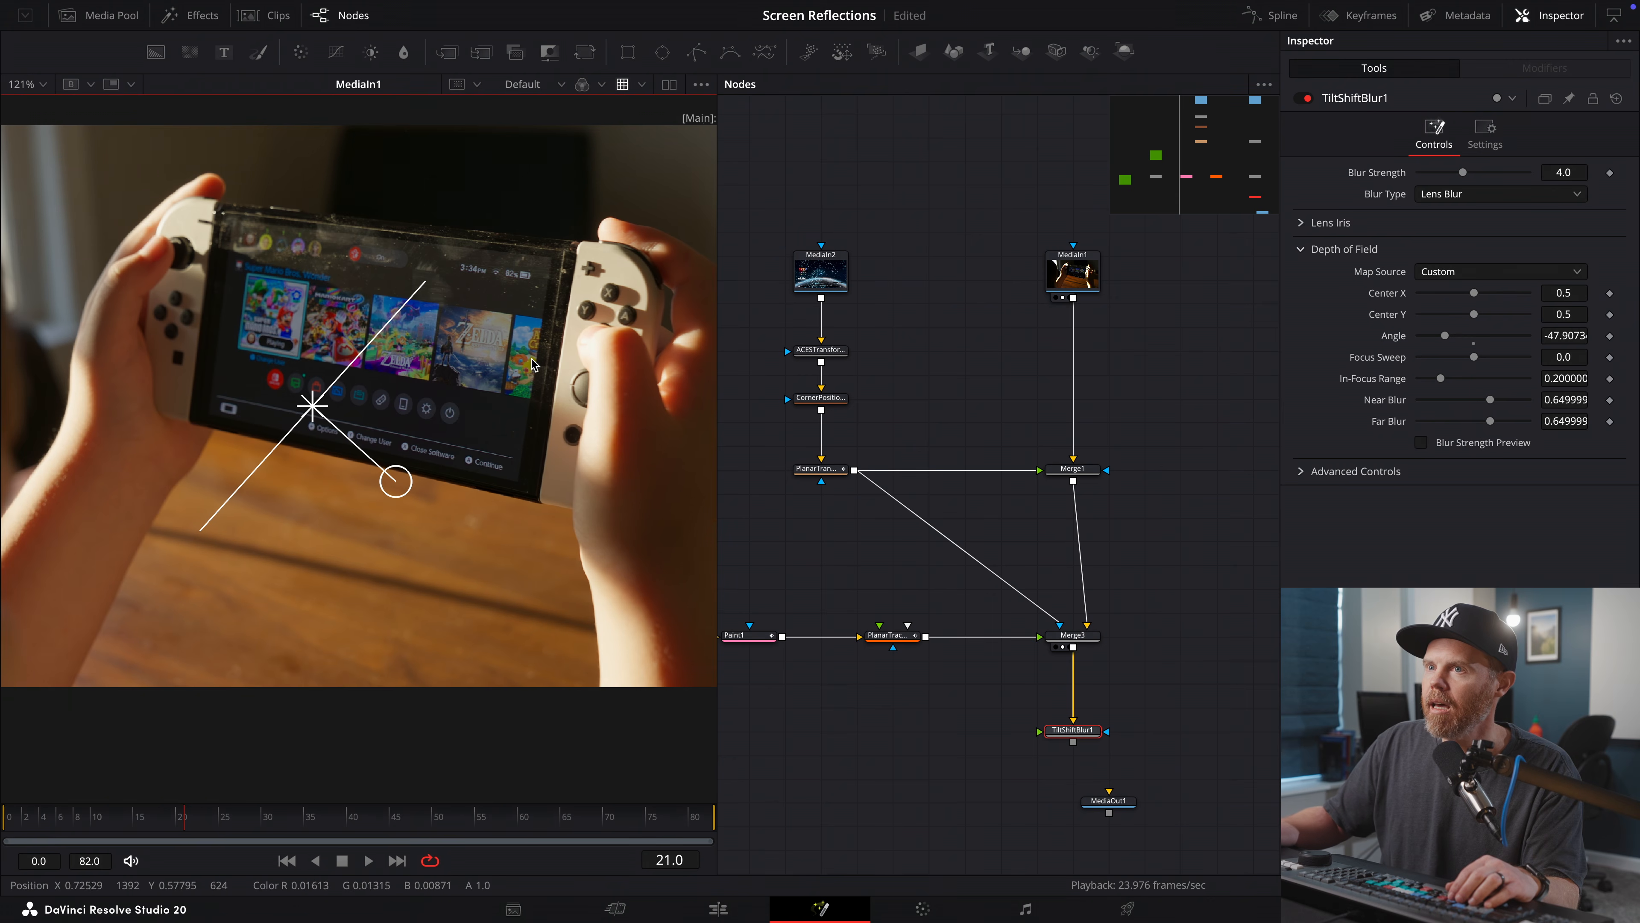
left_click(91, 86)
left_click(132, 153)
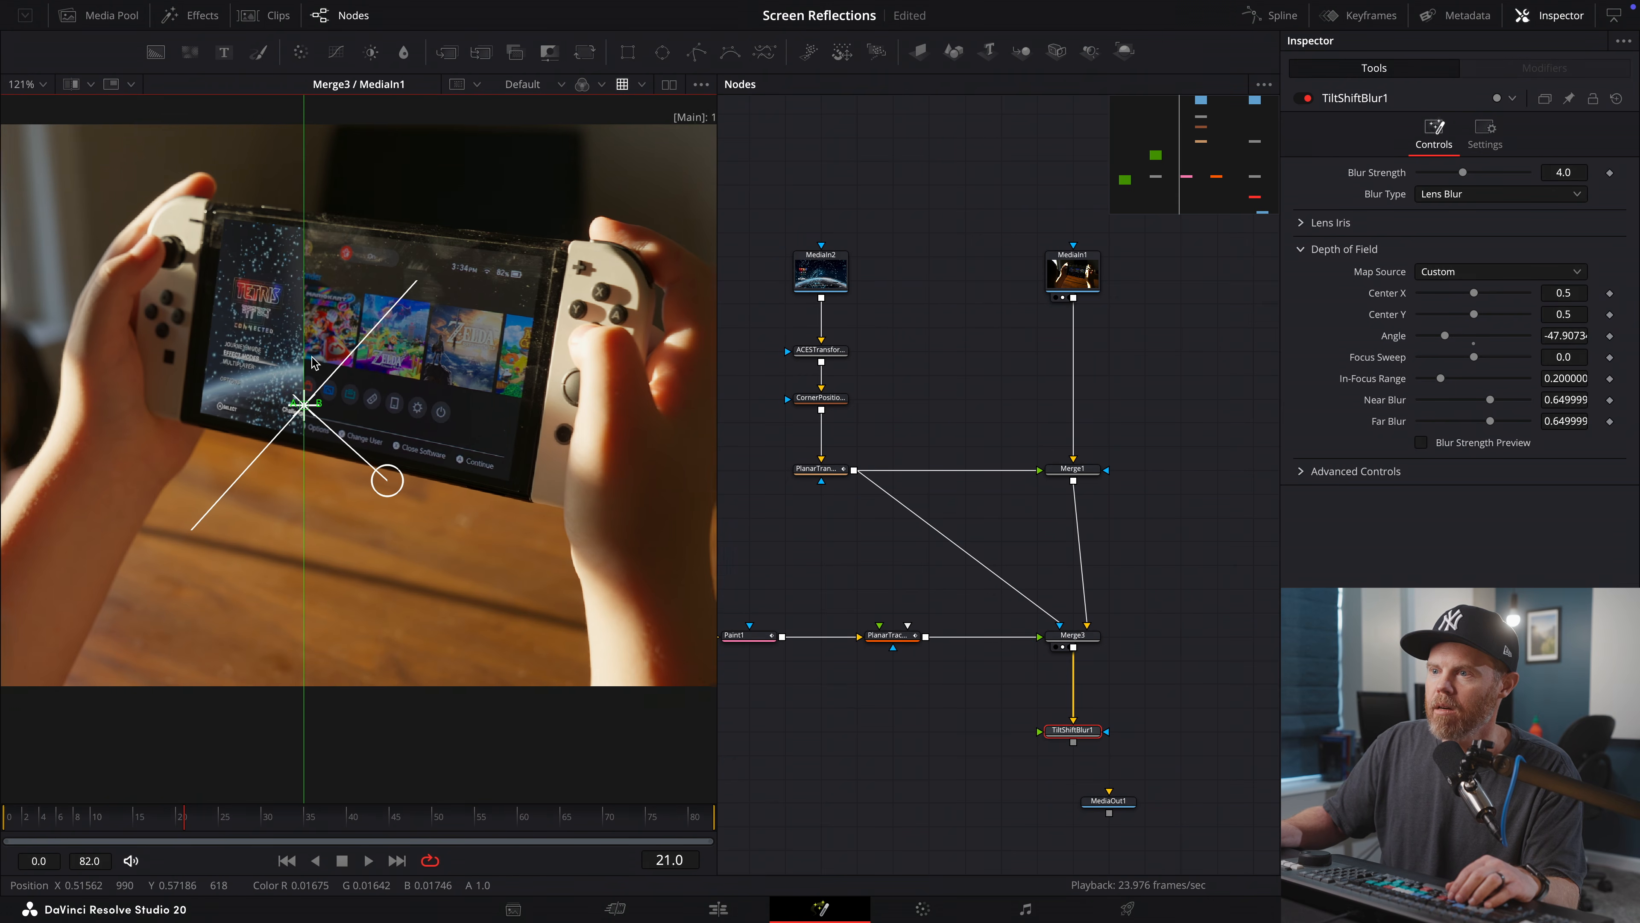
left_click_drag(289, 323, 365, 283)
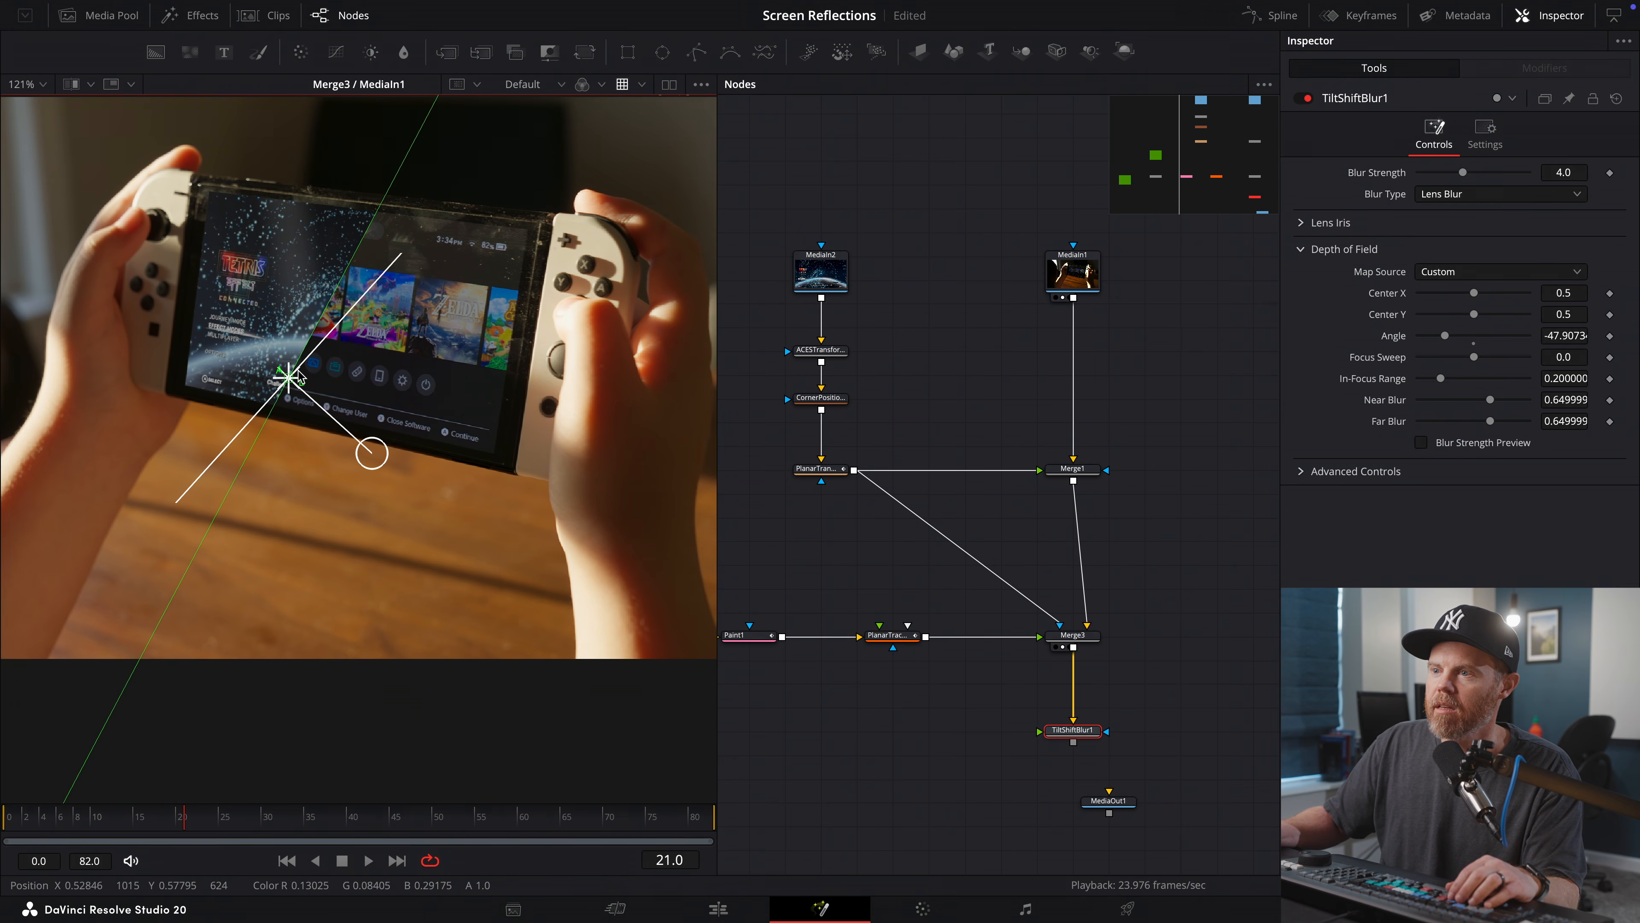
- Examine up close how sharp the Tetris insert is against the original console screen, shifting the split across the image
scroll(310, 329, "up", 5)
left_click_drag(144, 424, 353, 171)
left_click_drag(465, 279, 455, 315)
scroll(451, 311, "down", 2)
left_click_drag(380, 244, 405, 176)
left_click_drag(522, 300, 456, 269)
scroll(456, 270, "up", 1)
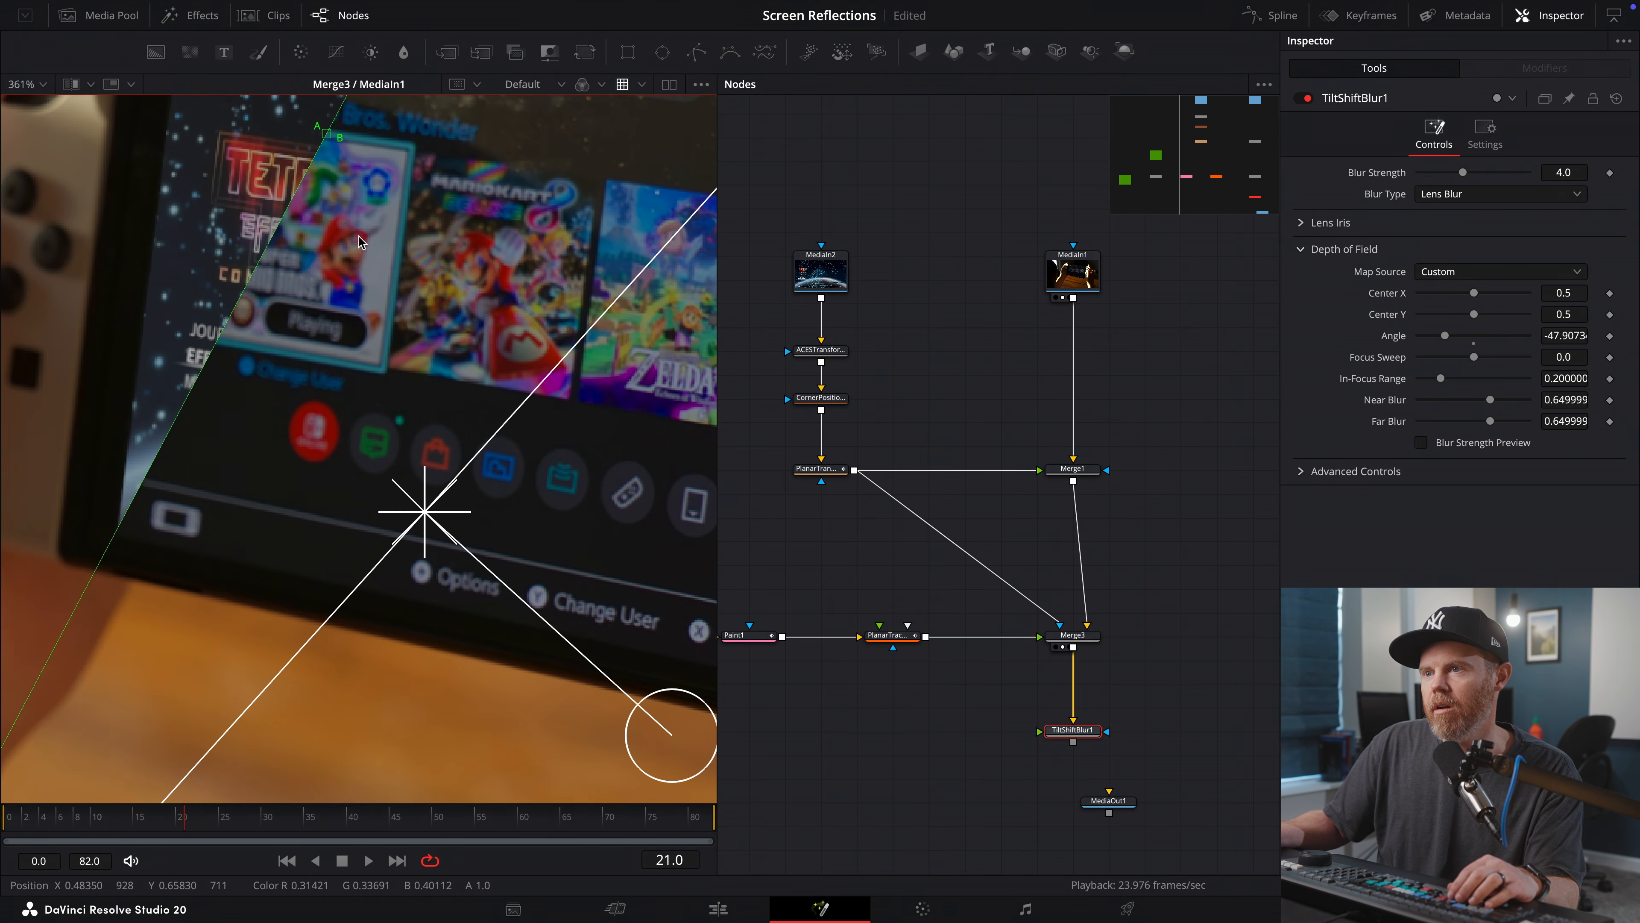
- Move the tilt-shift blur's centre to about 0.562, 0.558 and shift the split wipe past the Tetris logo
left_click_drag(359, 236, 354, 252)
left_click_drag(416, 530, 432, 420)
scroll(437, 448, "down", 2)
scroll(445, 433, "down", 1)
scroll(362, 368, "up", 2)
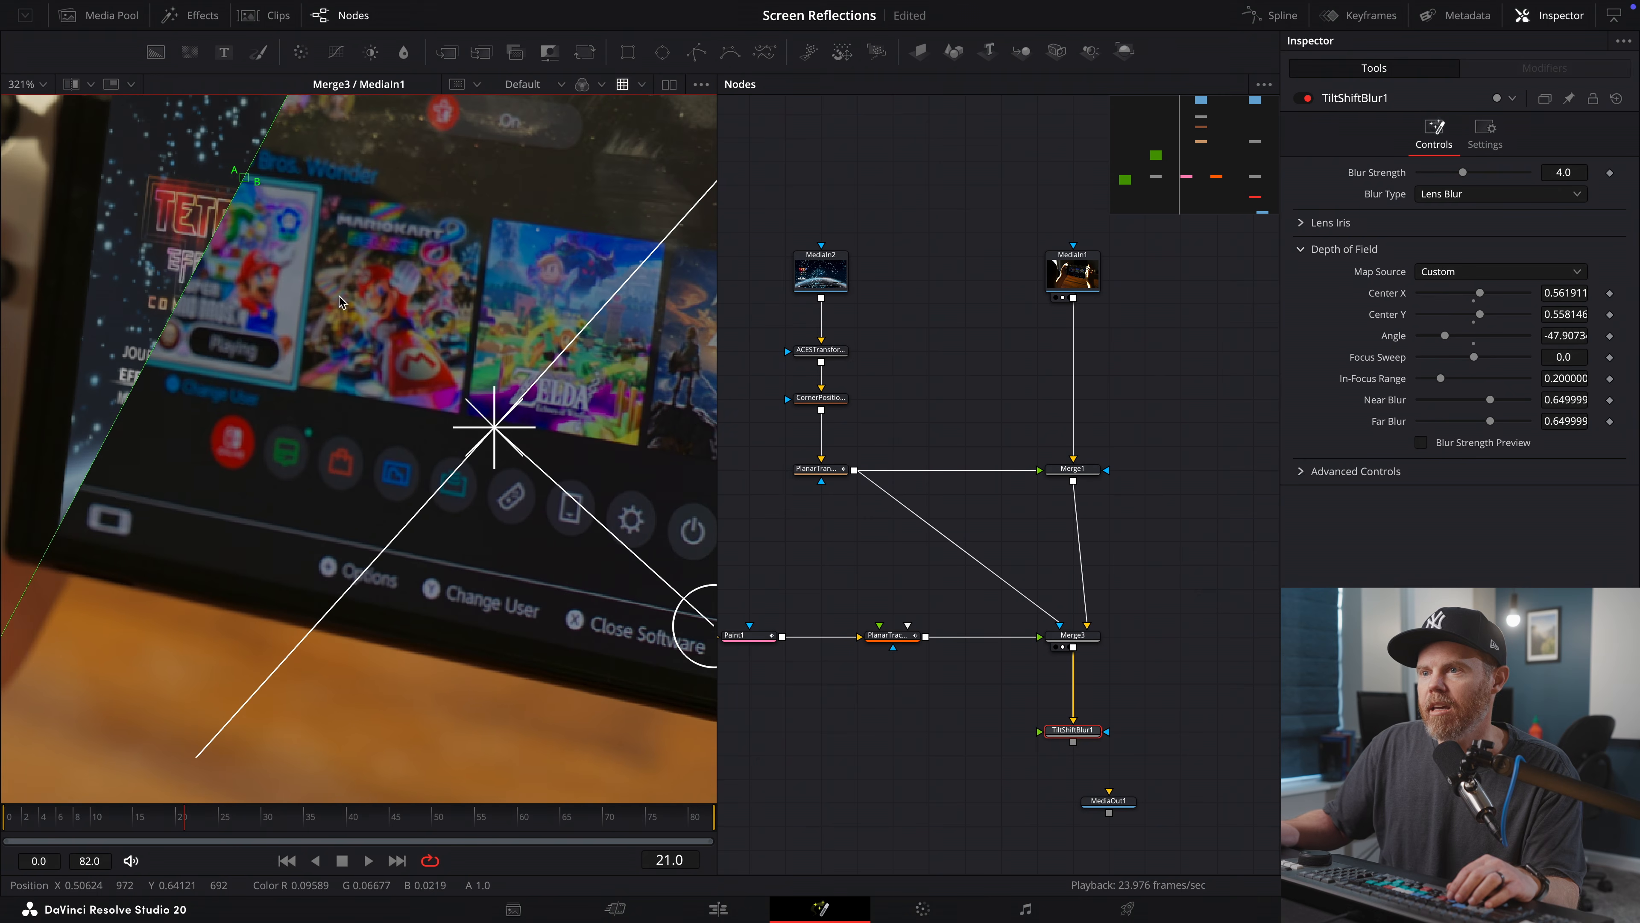
left_click_drag(238, 194, 334, 258)
- Show TiltShiftBlur1 in the split comparison and set its Blur Strength to 2.6 and In-Focus Range to about 0.346
left_click(1073, 732)
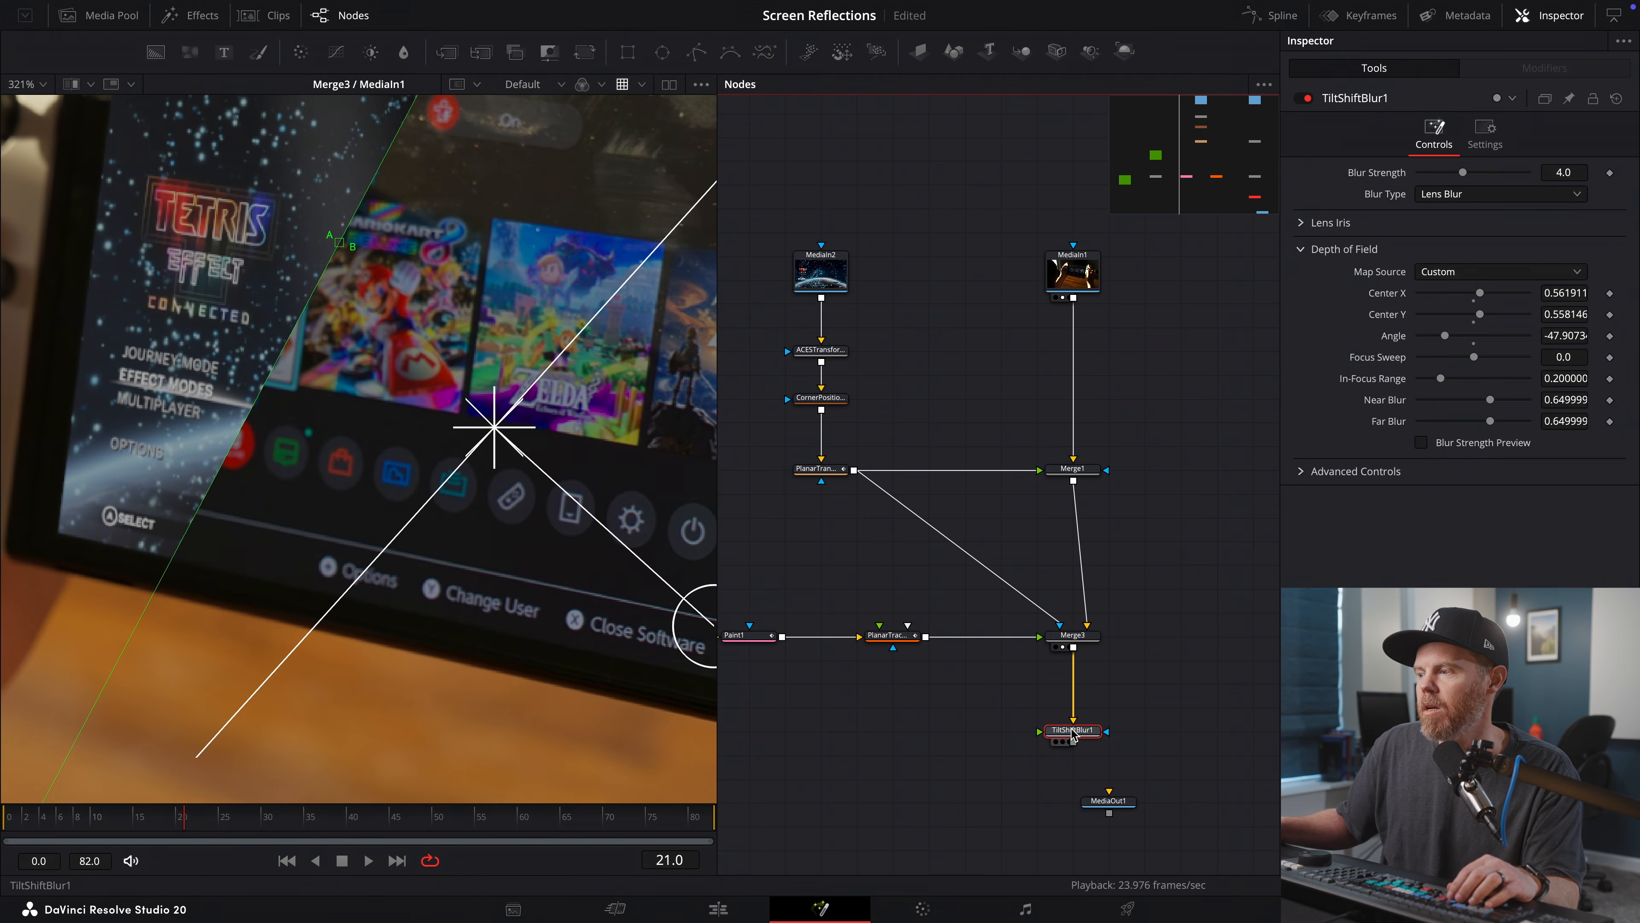
key("1")
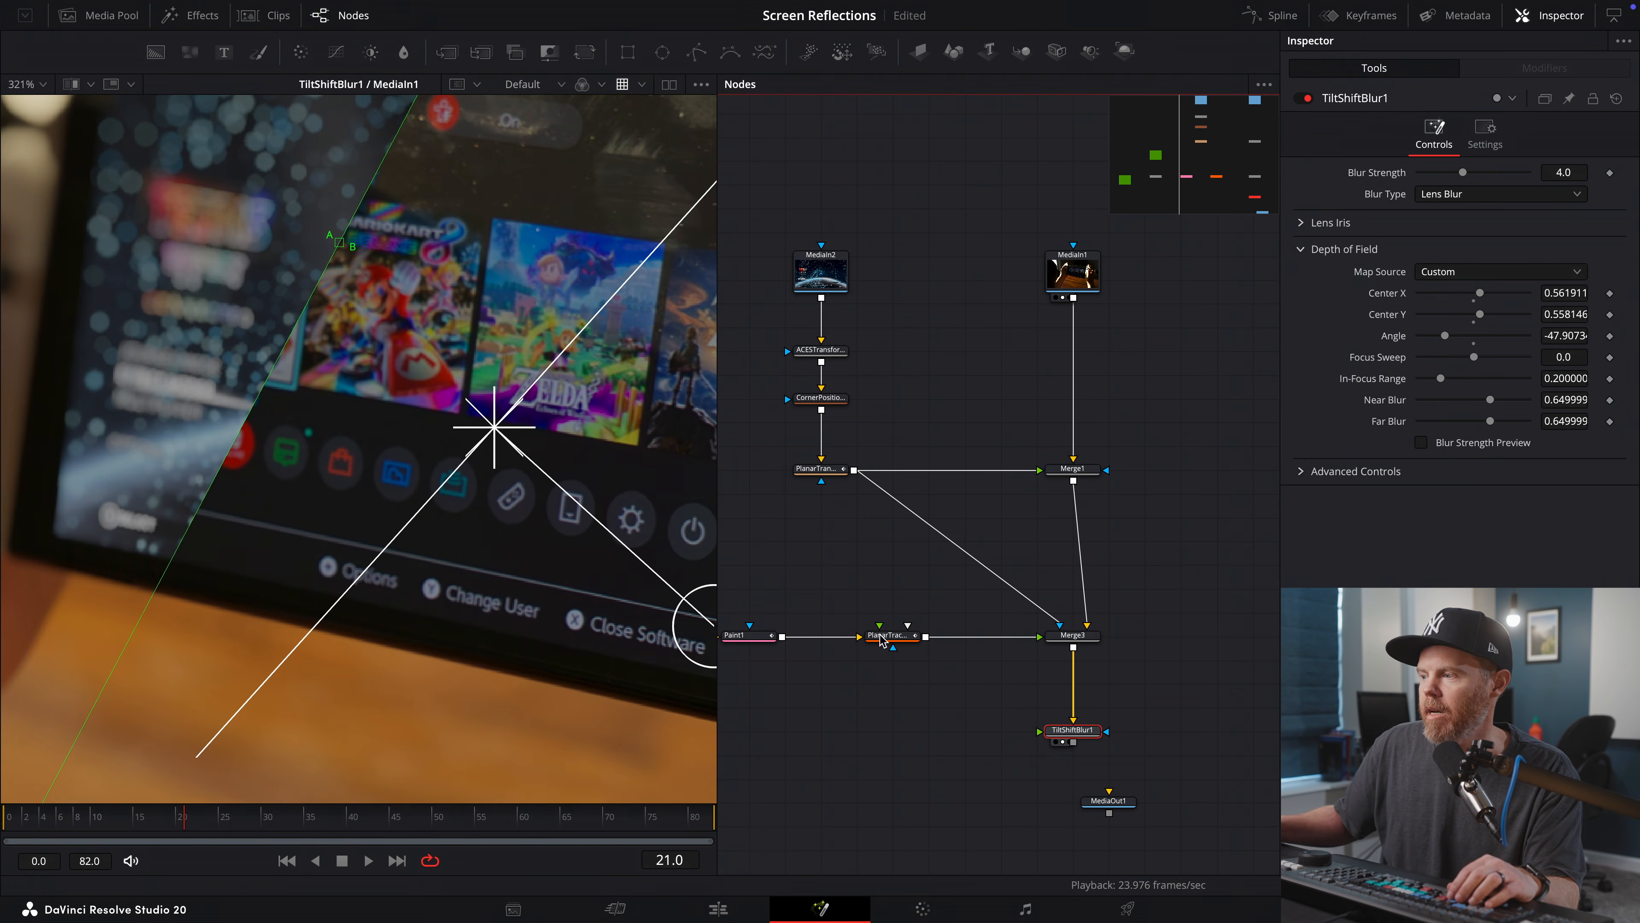
scroll(155, 258, "down", 1)
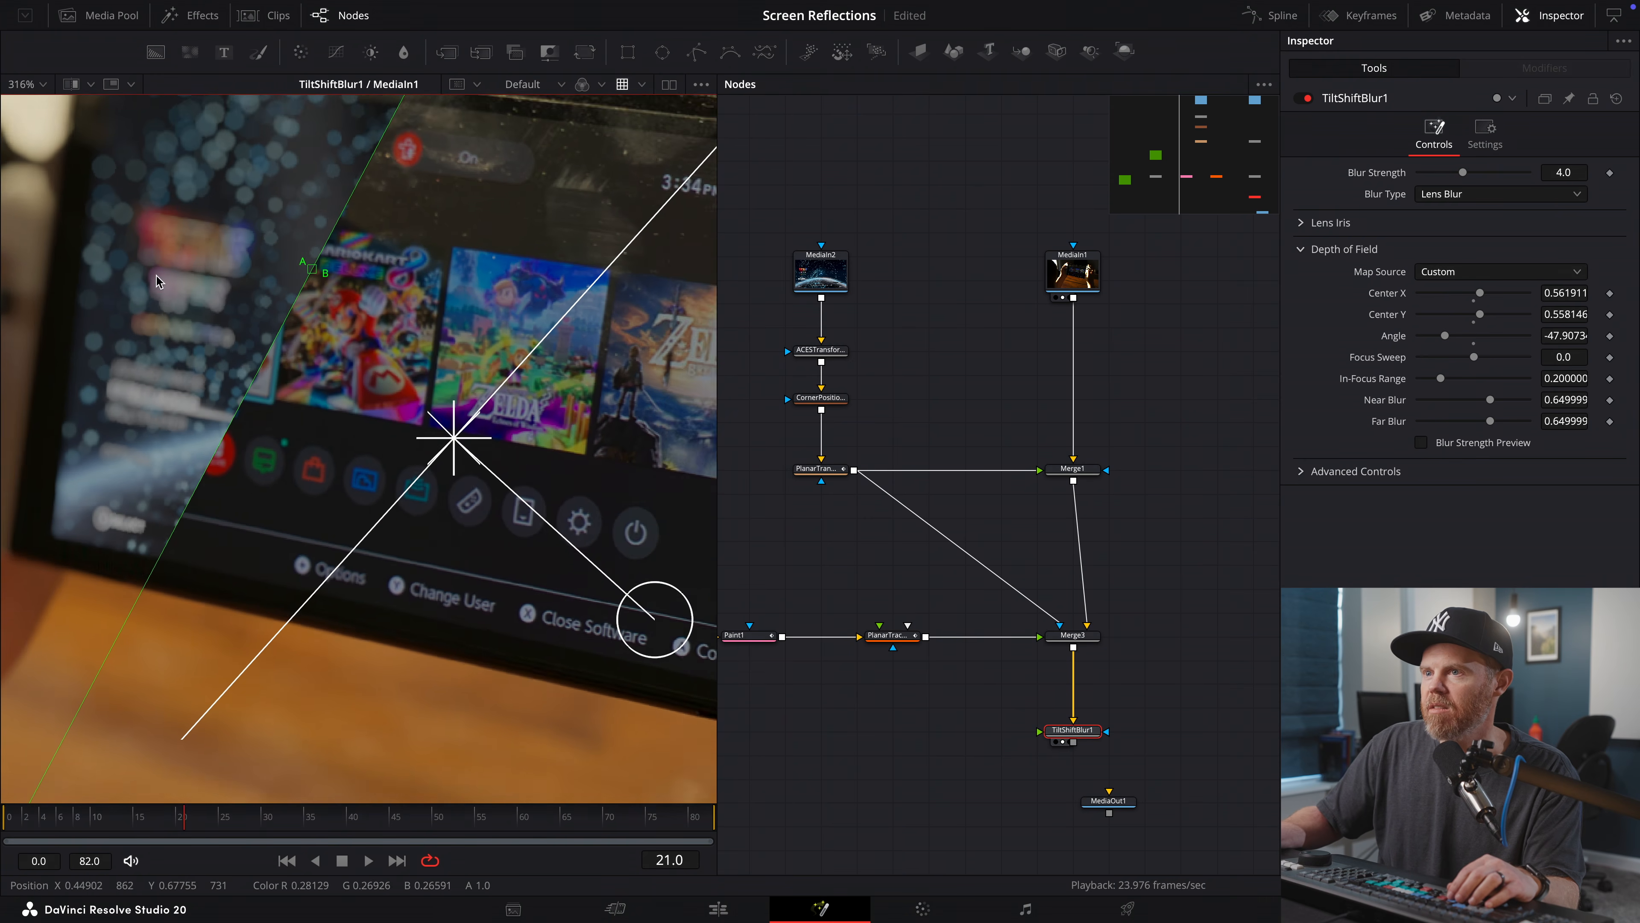
scroll(209, 202, "up", 2)
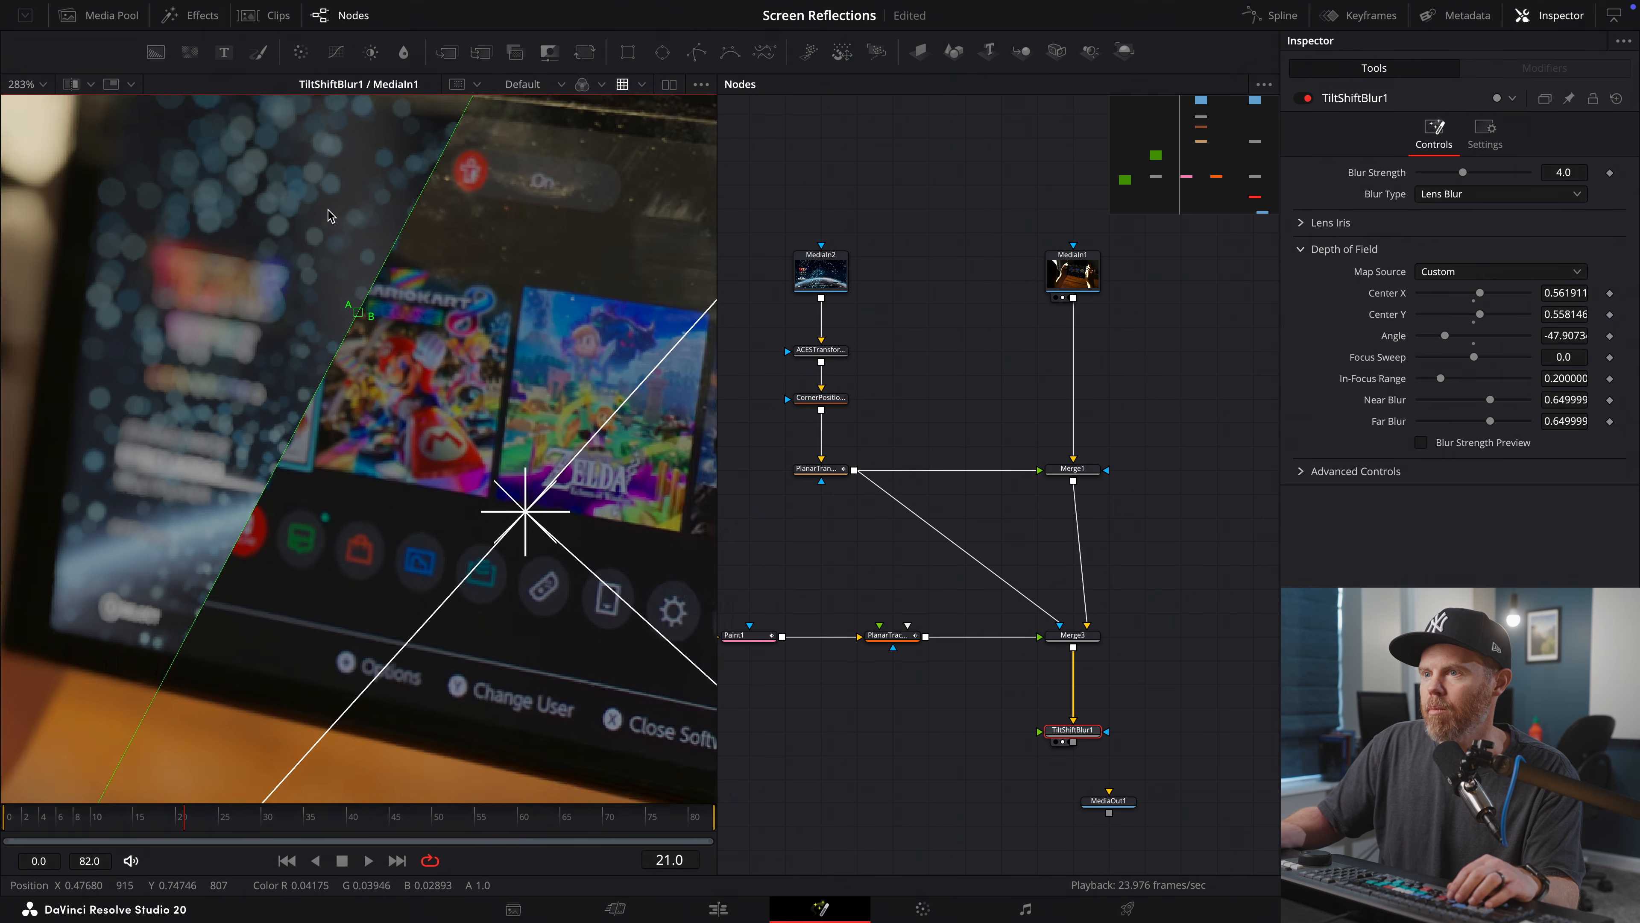
left_click_drag(1462, 173, 1444, 175)
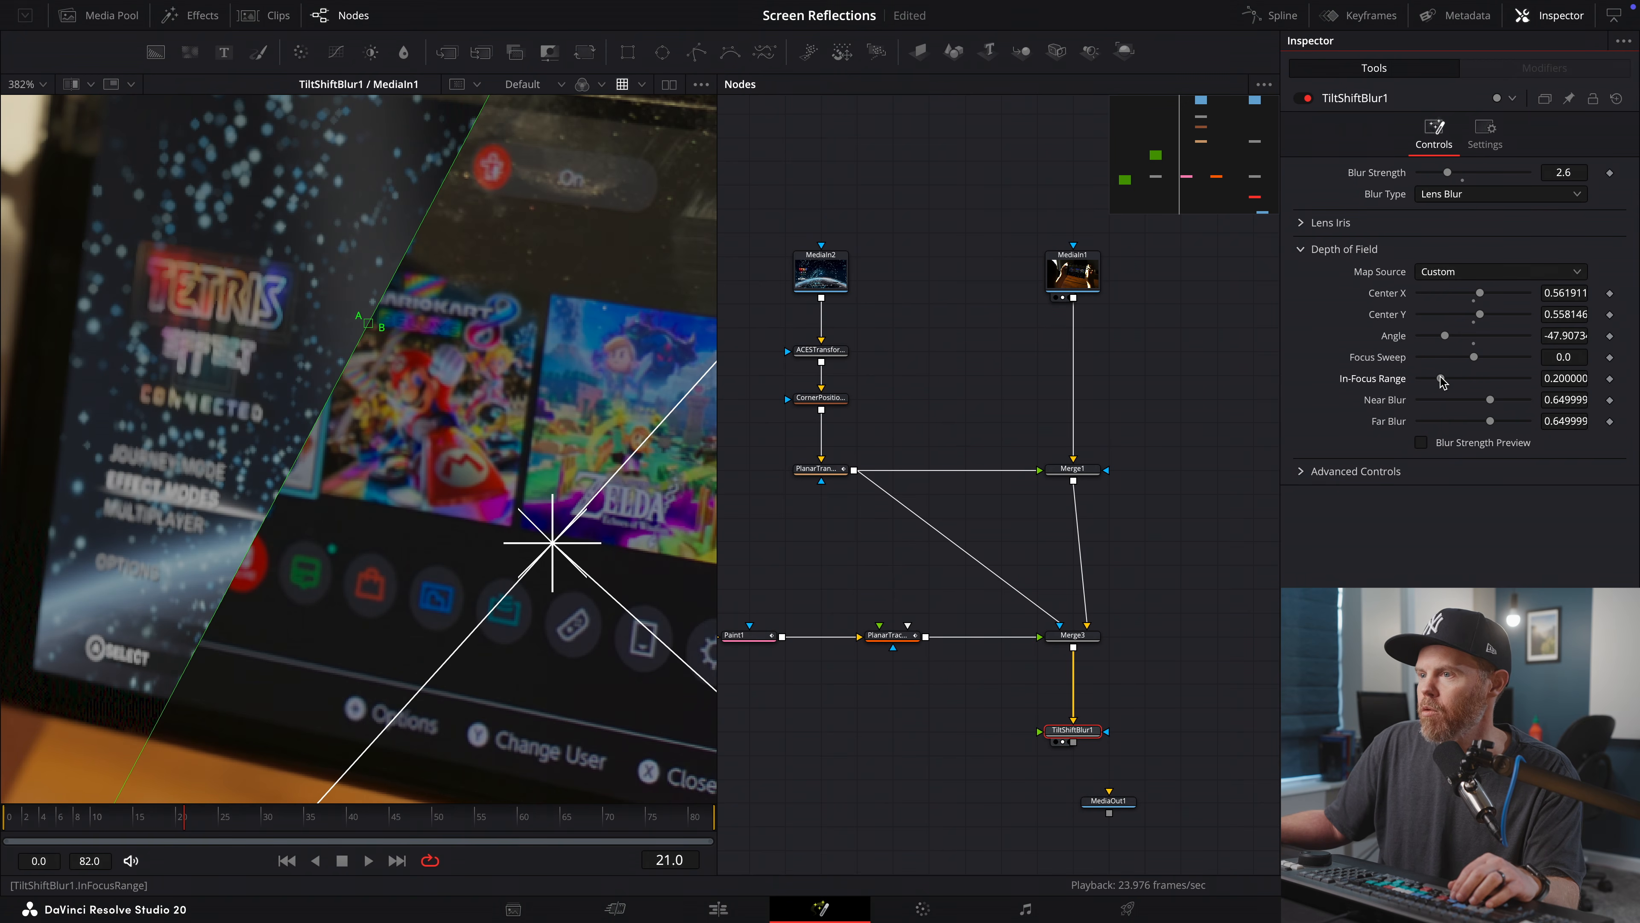
mouse_move(1447, 381)
left_mouse_down()
mouse_move(1480, 384)
mouse_move(1455, 386)
left_mouse_up()
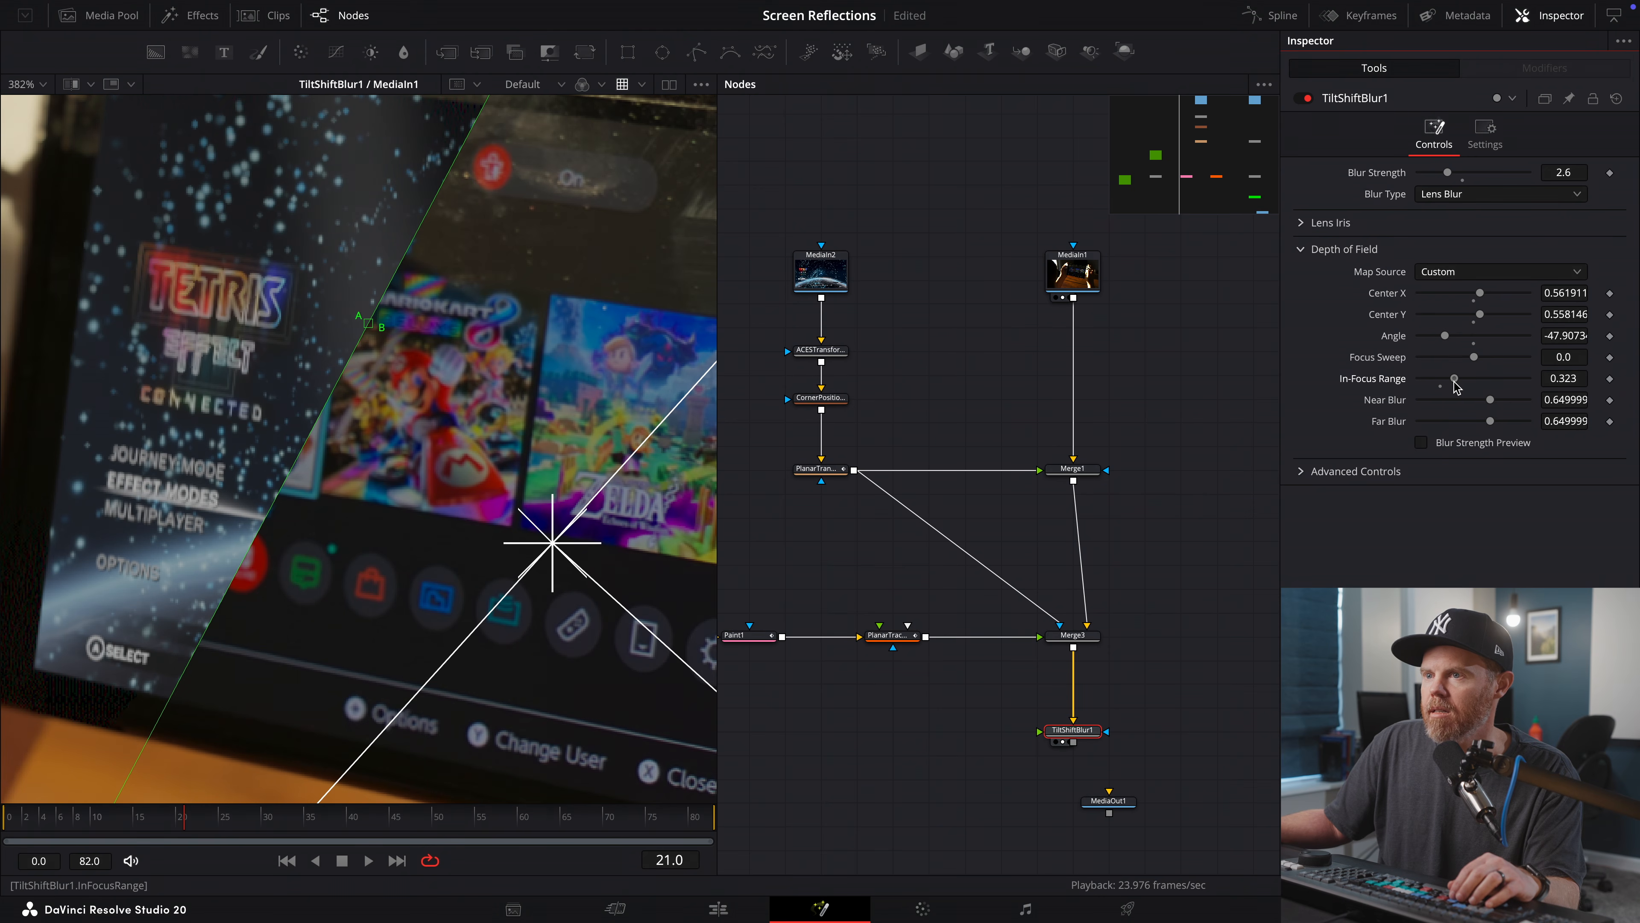
- Compare the blurred insert with the original across the console screen and turn off the split view
left_click_drag(349, 323, 523, 479)
scroll(262, 284, "down", 3)
left_click_drag(524, 479, 386, 404)
scroll(379, 398, "down", 2)
left_click_drag(383, 404, 447, 425)
scroll(452, 424, "down", 6)
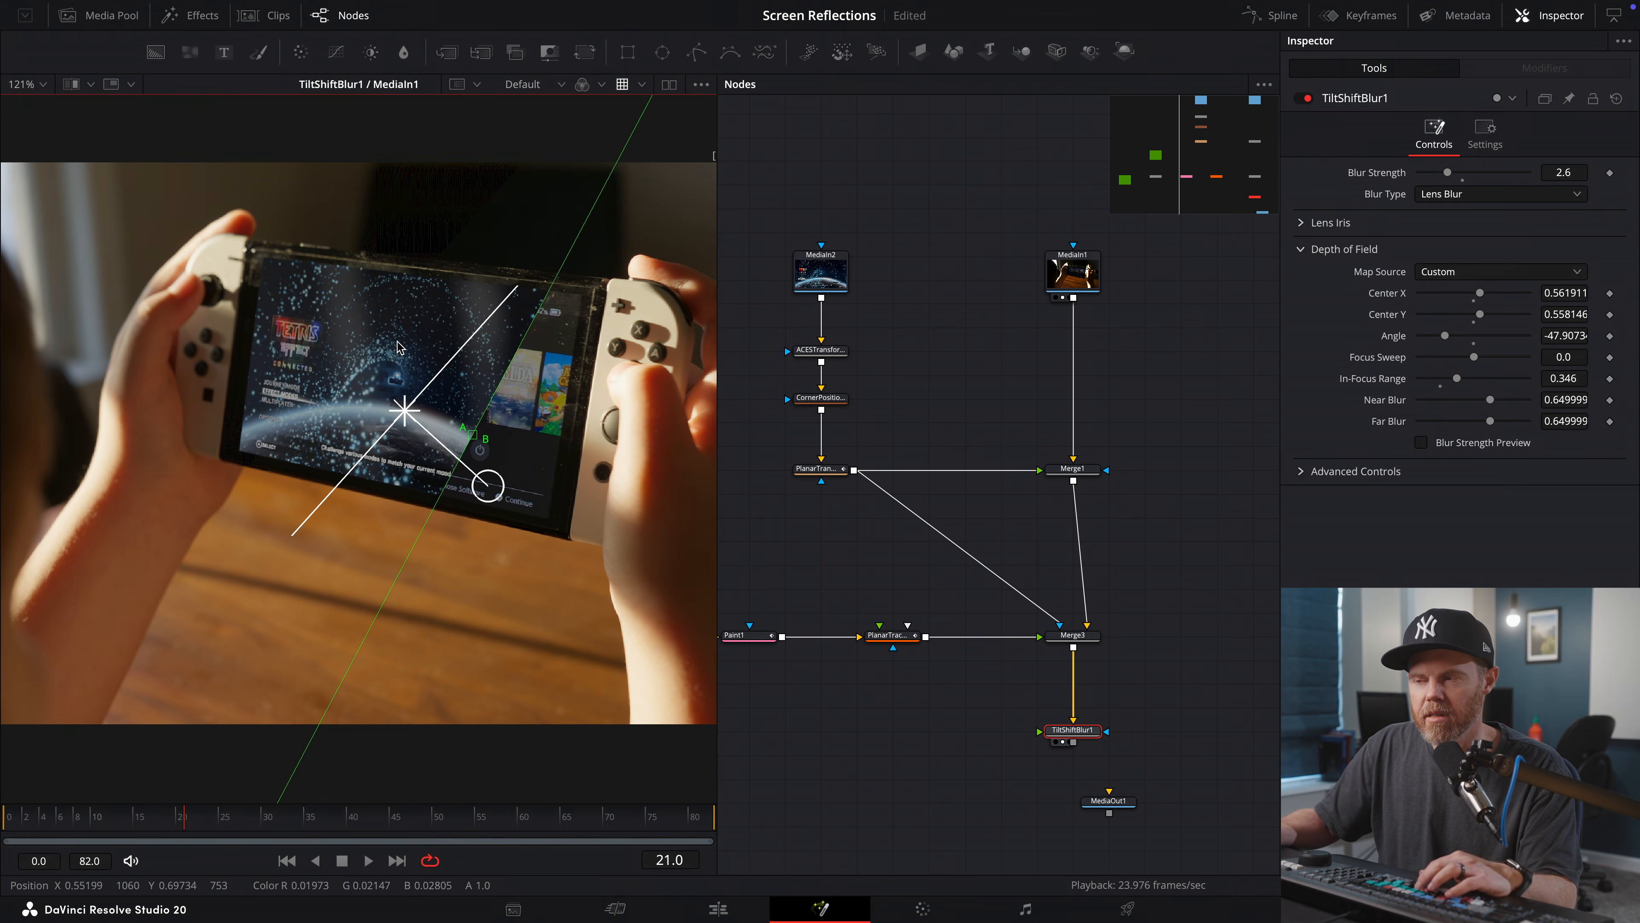
key("slash")
scroll(316, 326, "up", 4)
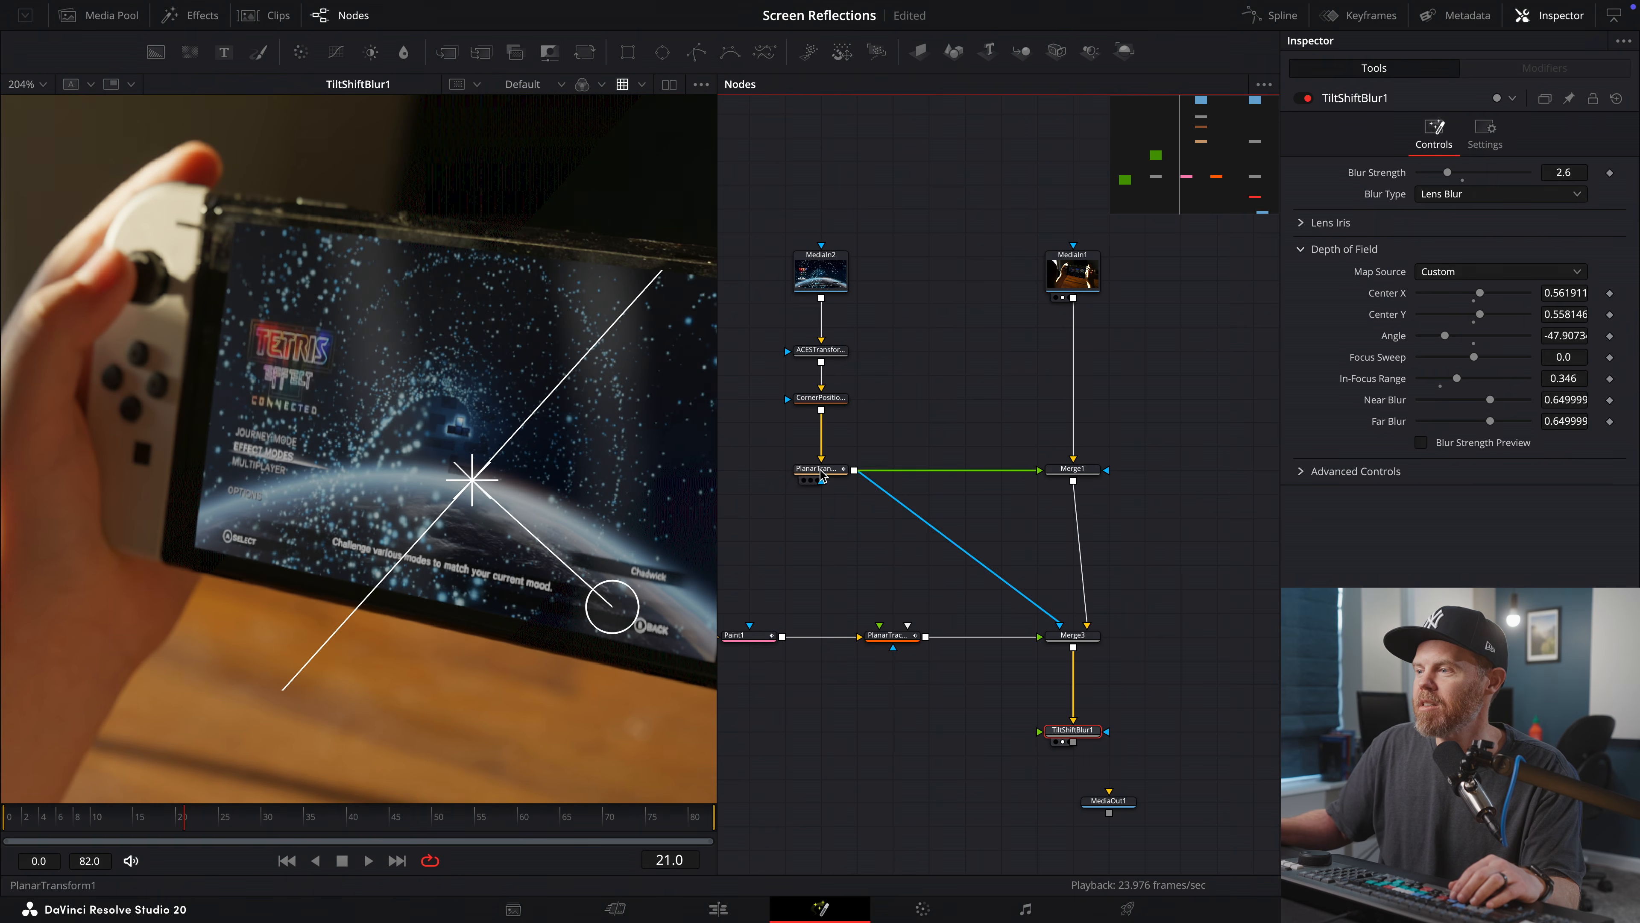
- Connect PlanarTransform1's output to TiltShiftBlur1 as its Effect Mask and show the masked blur in the viewer
key("1")
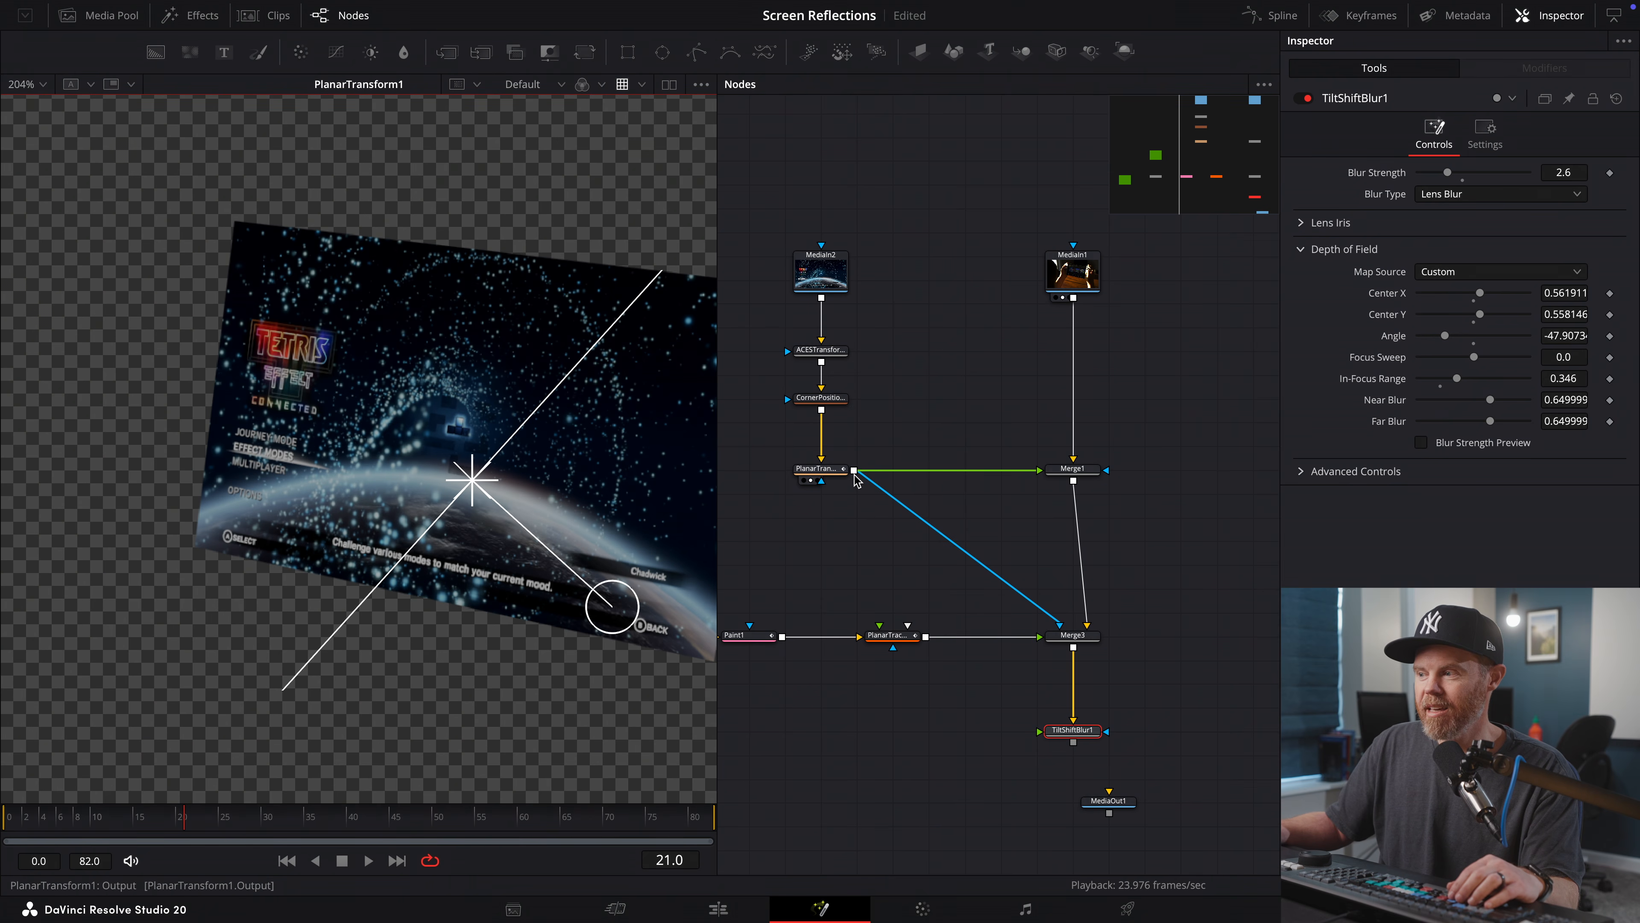
left_click_drag(857, 476, 1054, 735)
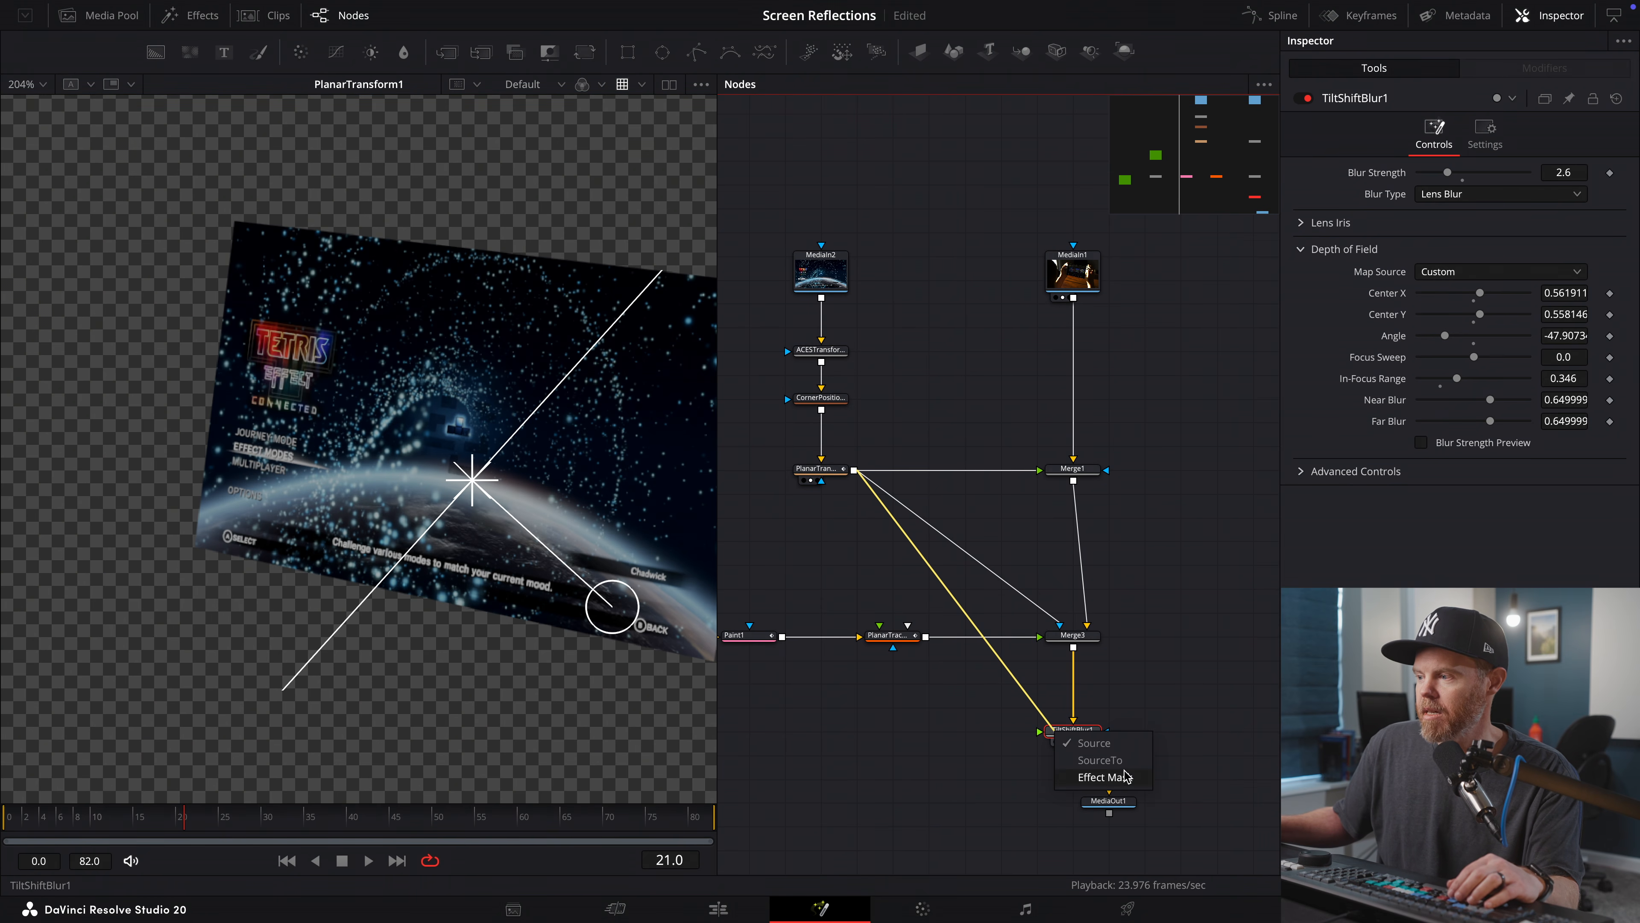
left_click(1104, 778)
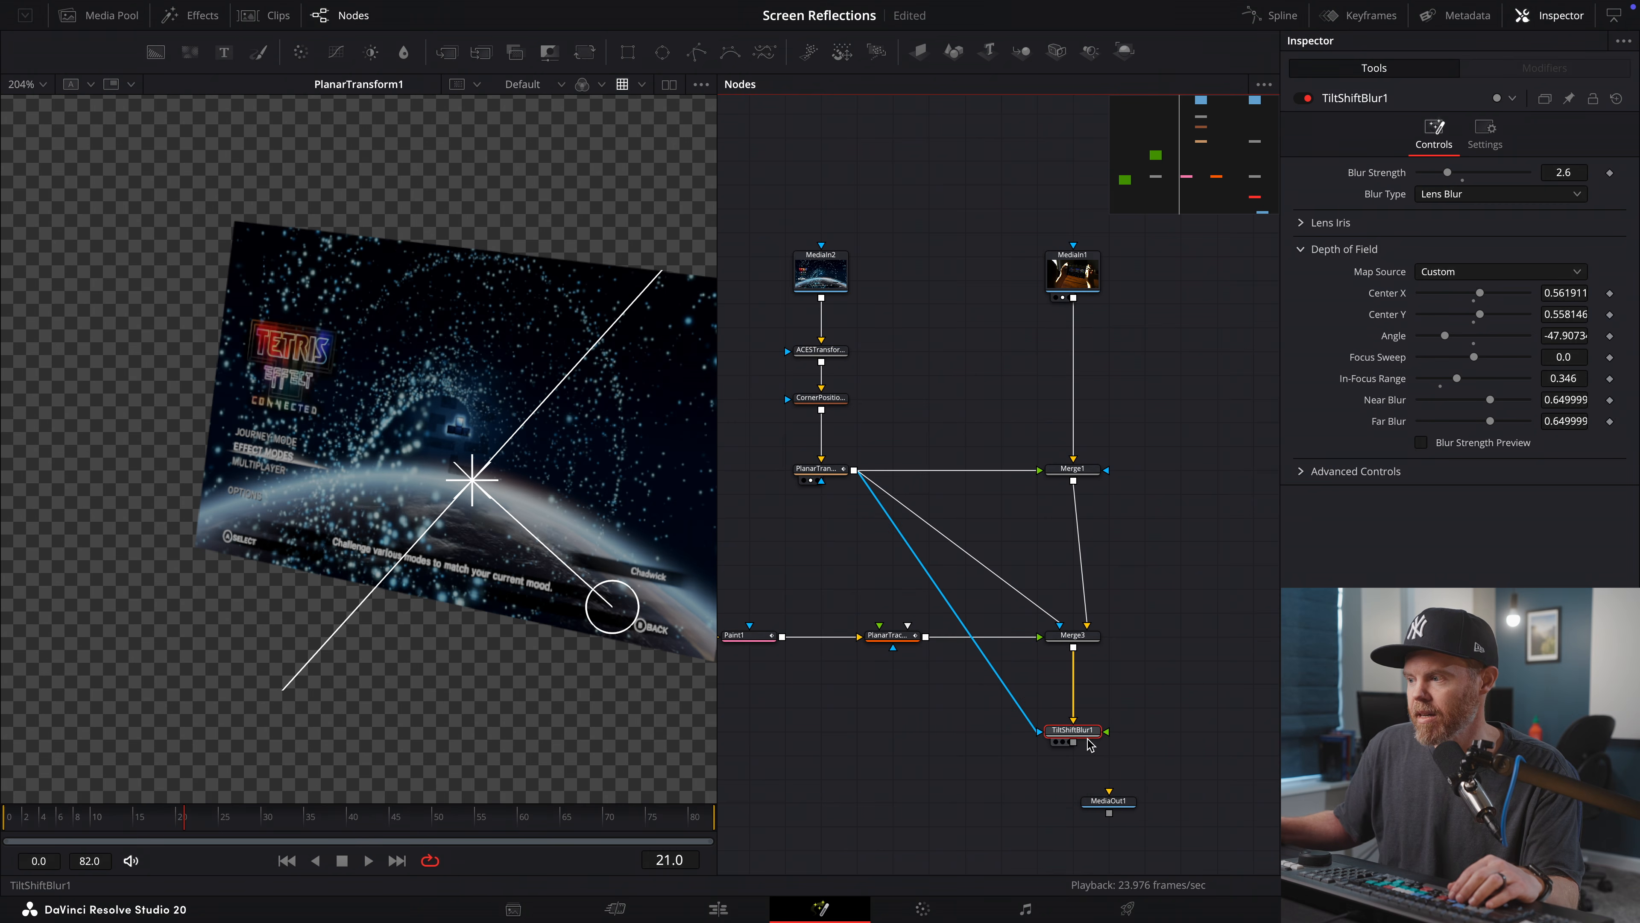
key("1")
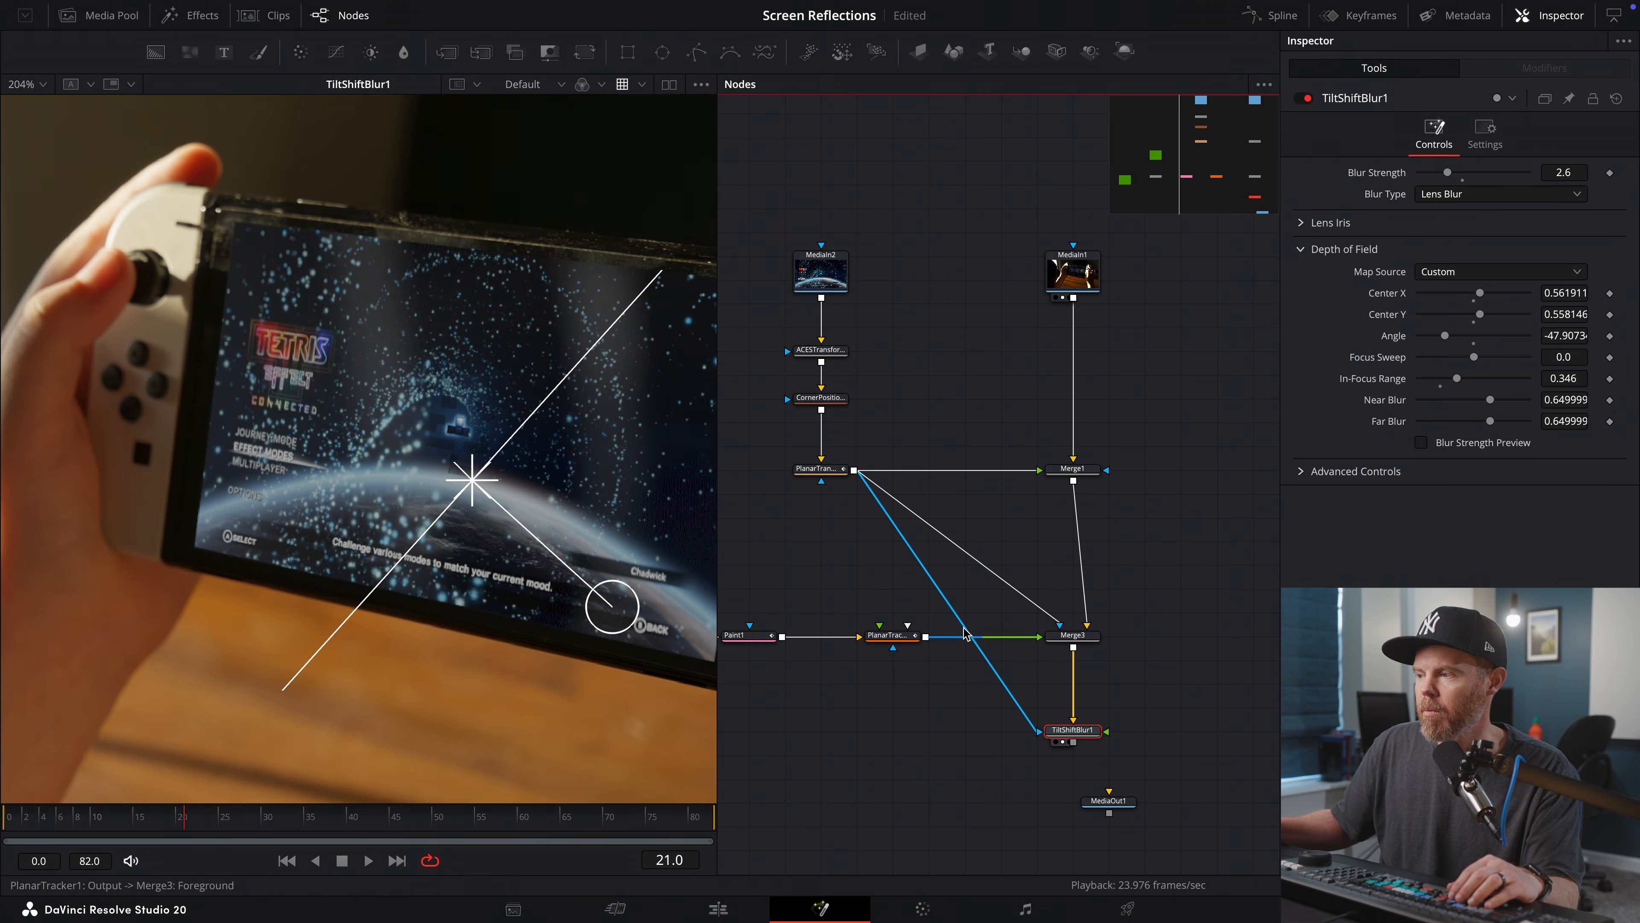
left_click(1144, 725)
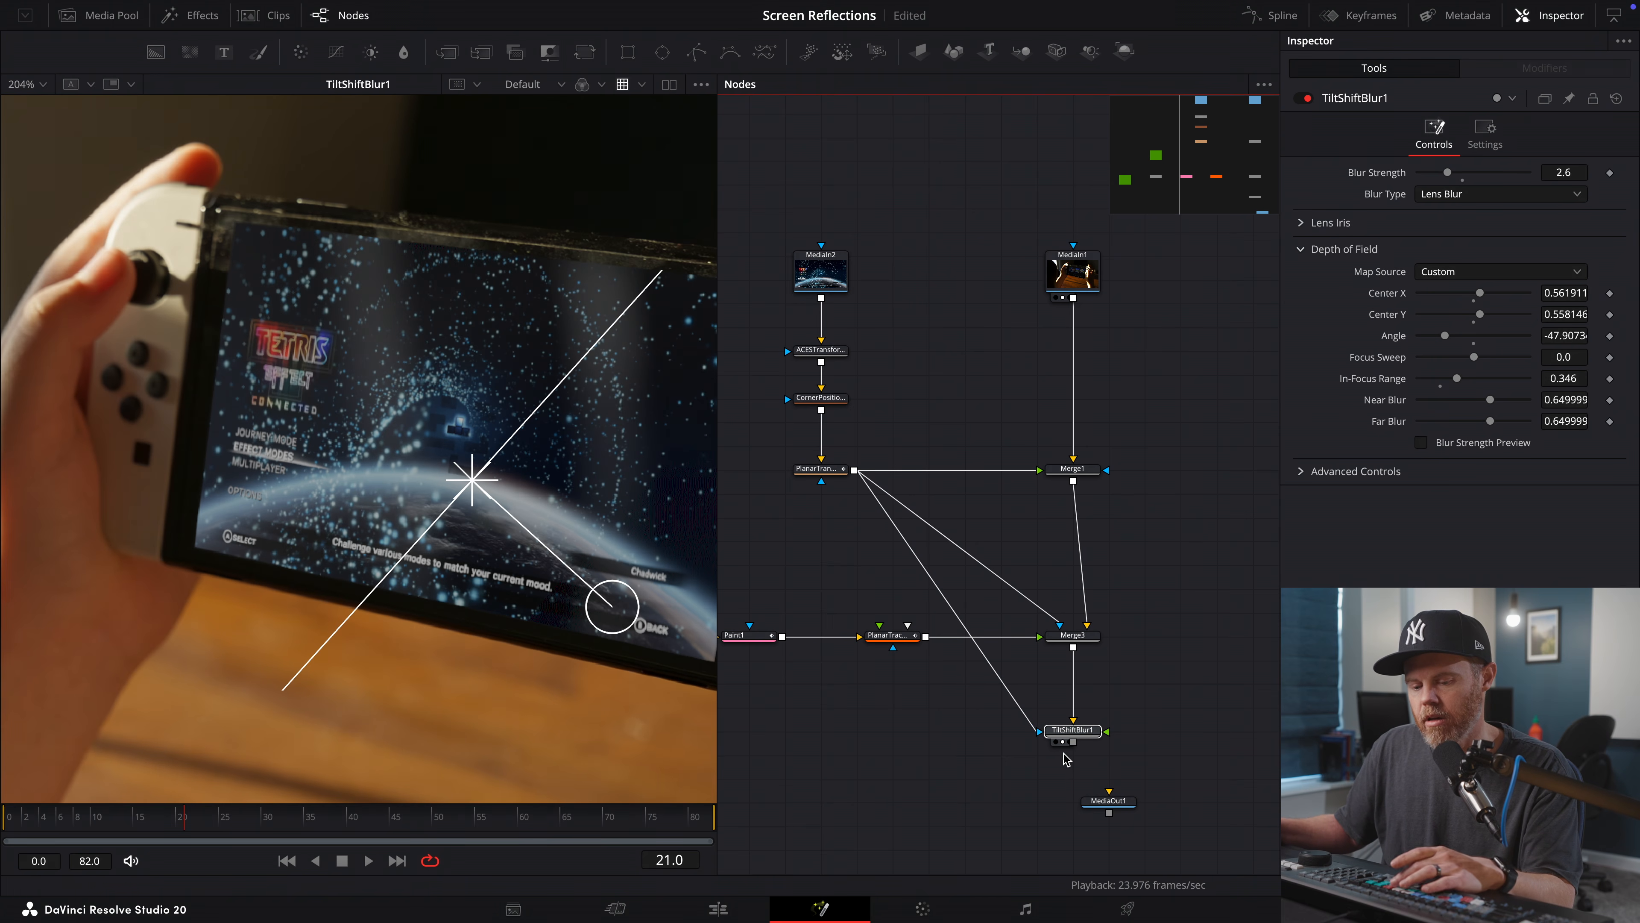
- Toggle TiltShiftBlur1 off and on to compare the result, and play the clip while examining the console screen
key("super+p")
key("super+p")
key("super+p")
key("super+p")
key("super+p")
key("super+p")
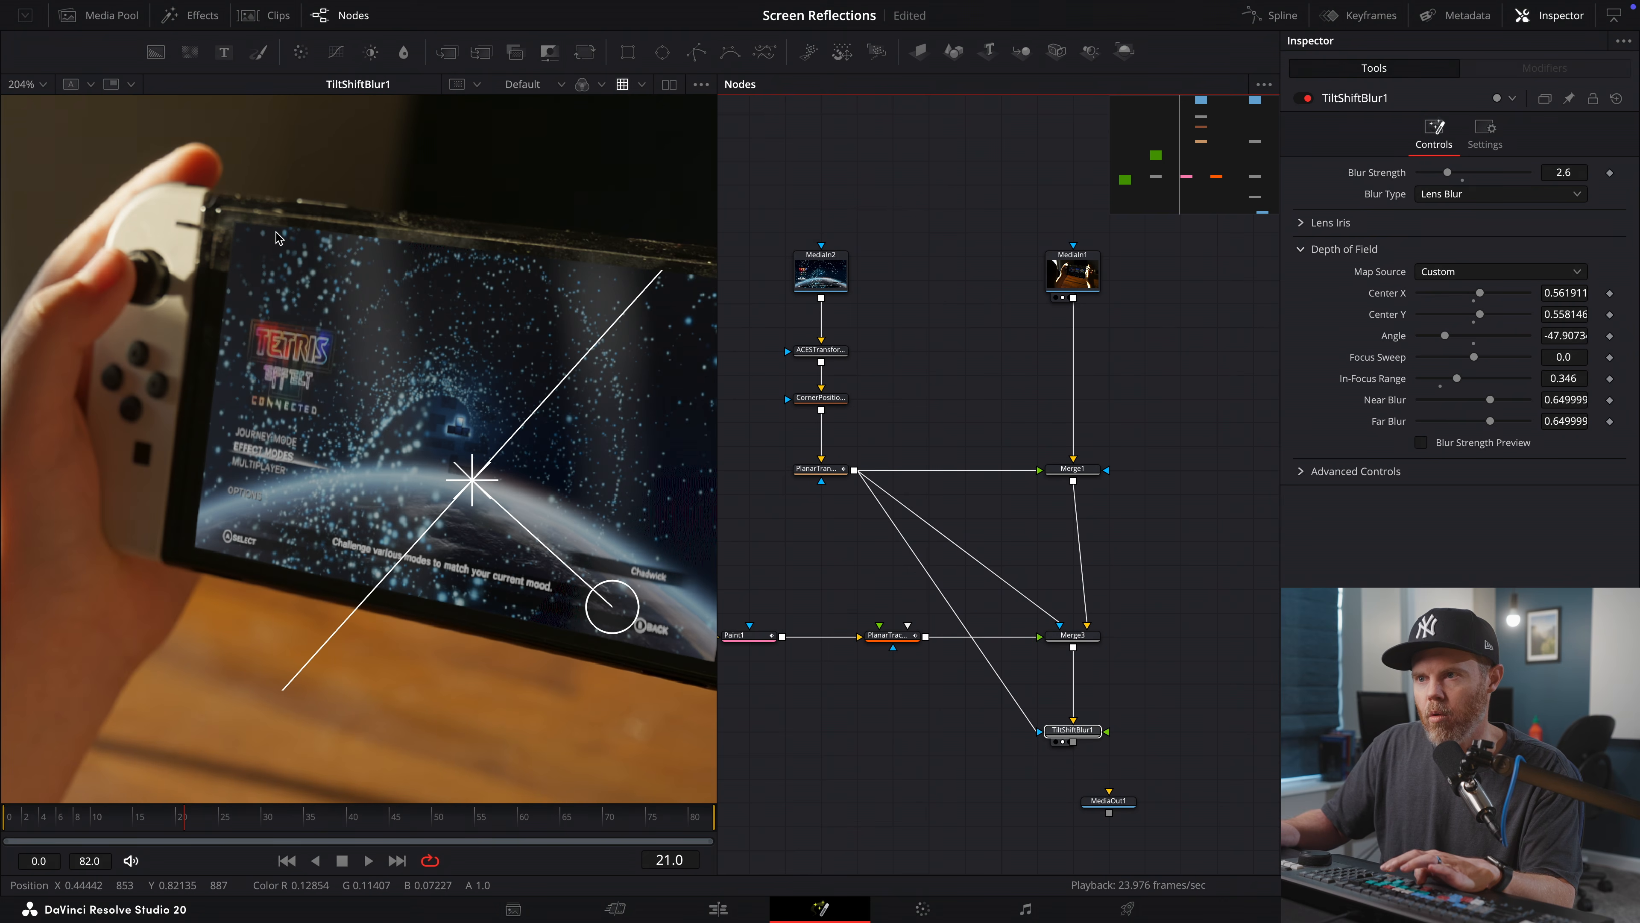
key("space")
scroll(417, 387, "down", 5)
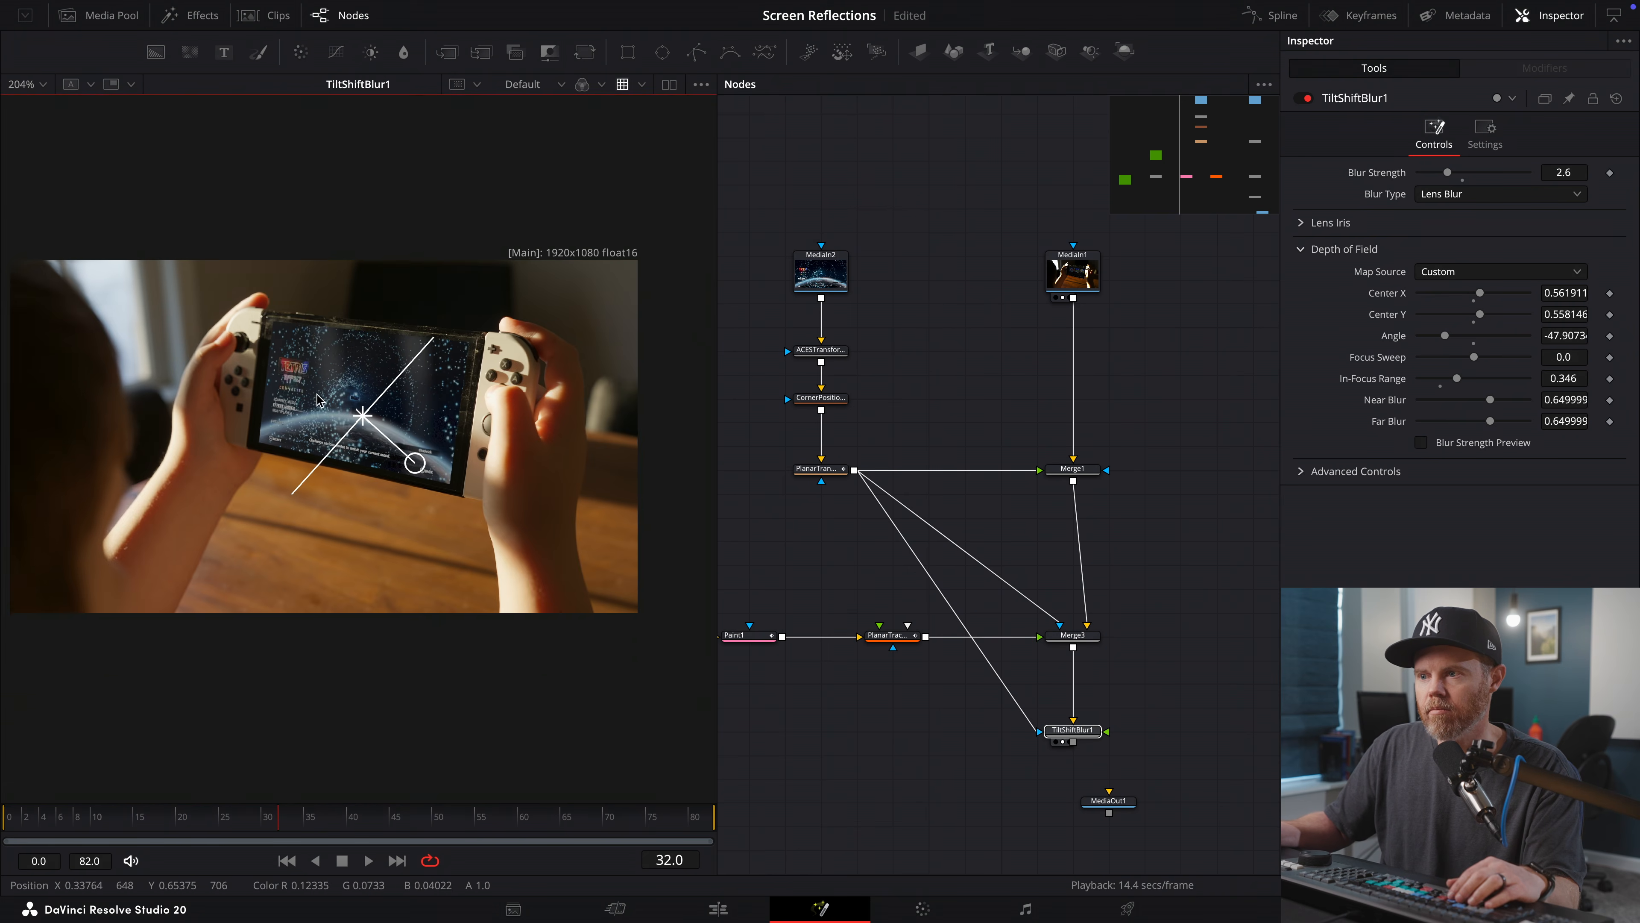
scroll(397, 390, "up", 6)
key("space")
key("space")
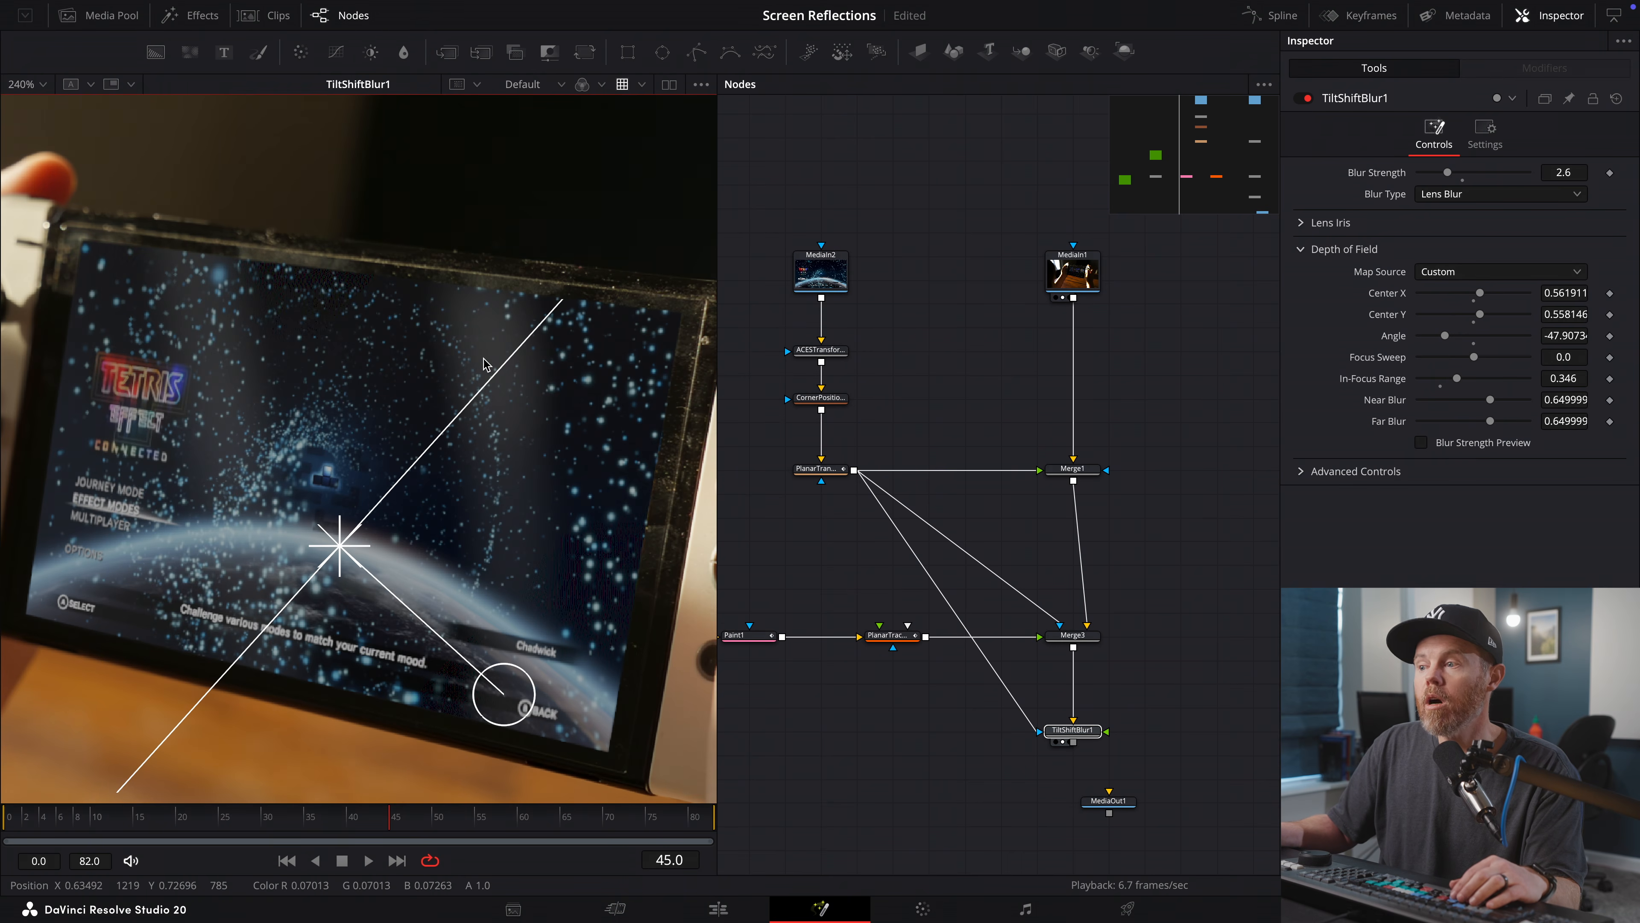
scroll(470, 391, "down", 2)
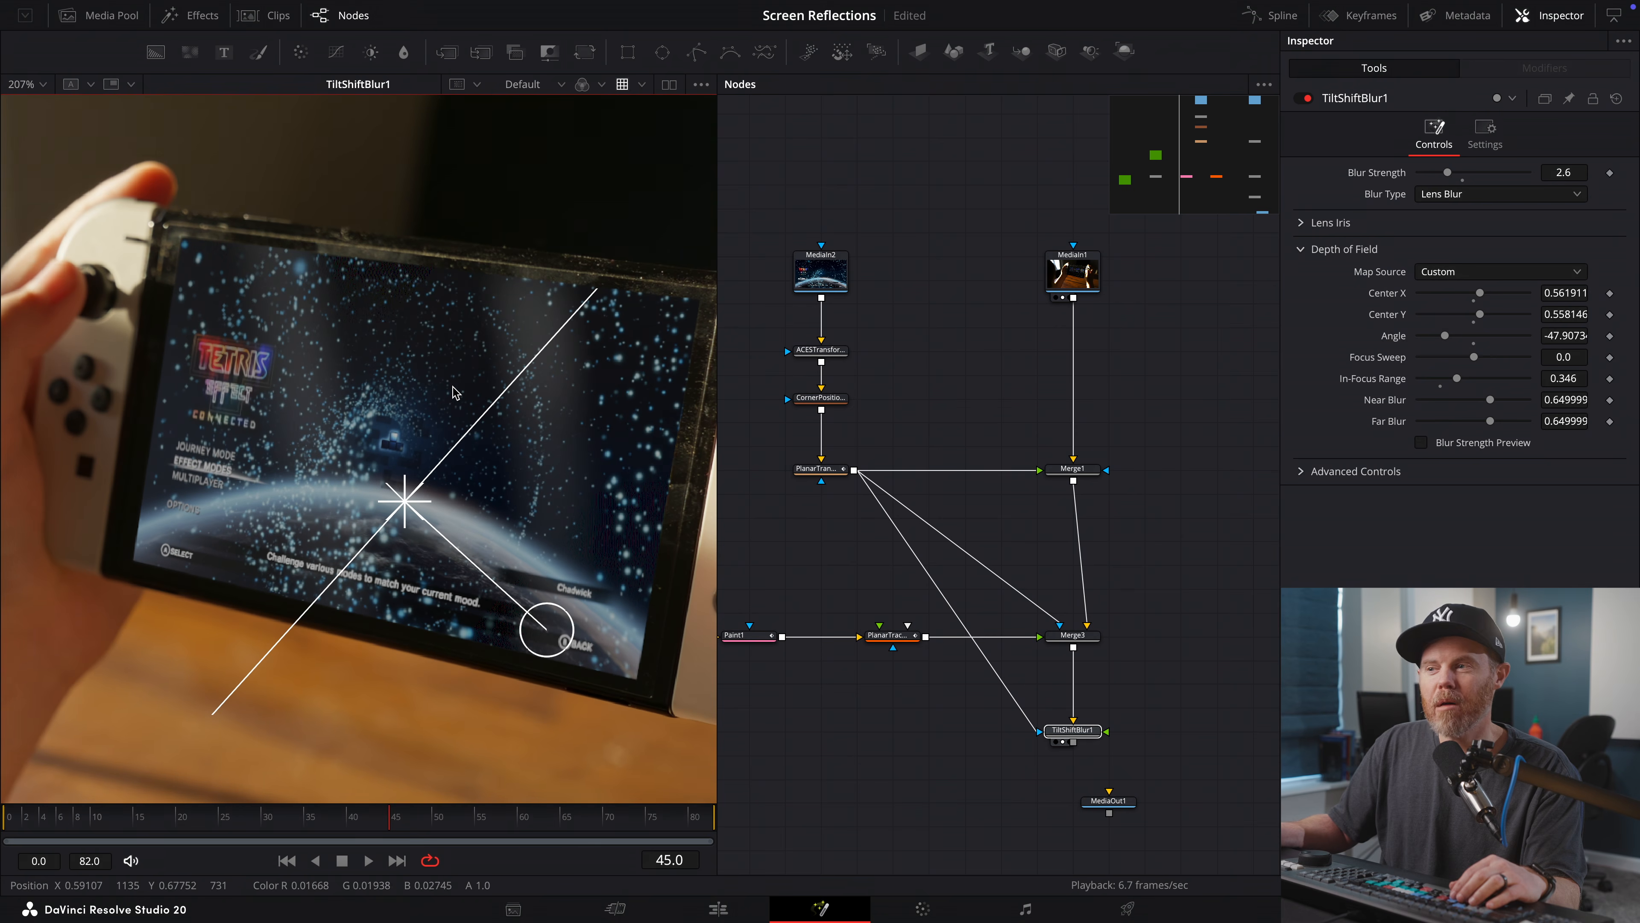
- Enable Motion Blur on PlanarTransform1 with Quality 10 and play the clip from frame 0
left_click(818, 469)
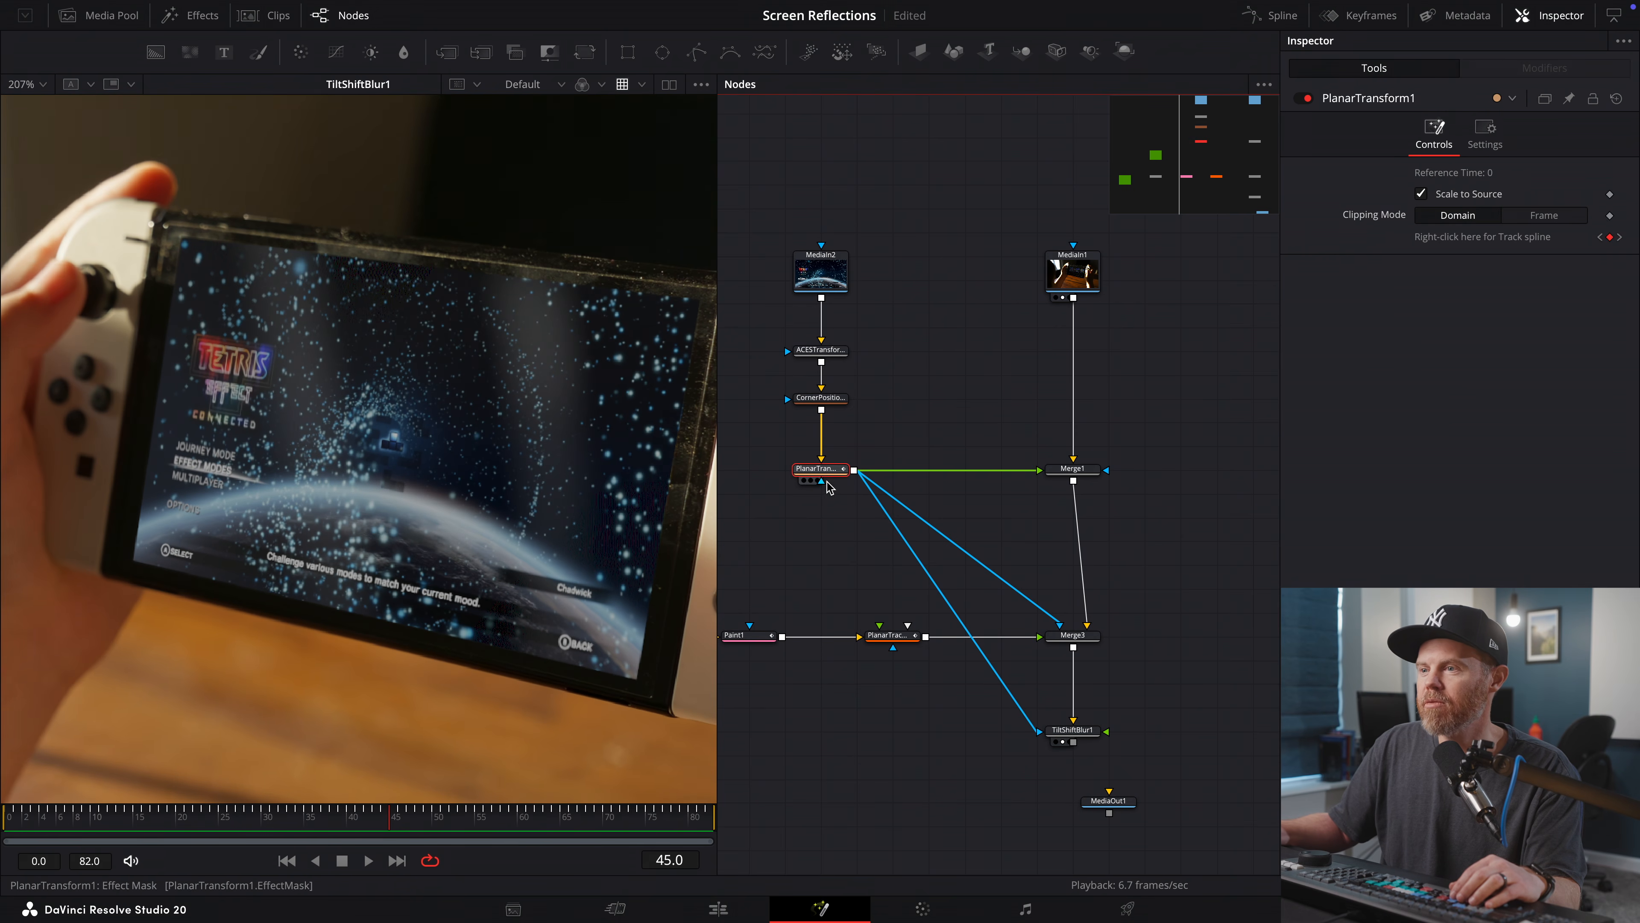
left_click_drag(369, 824, 4, 866)
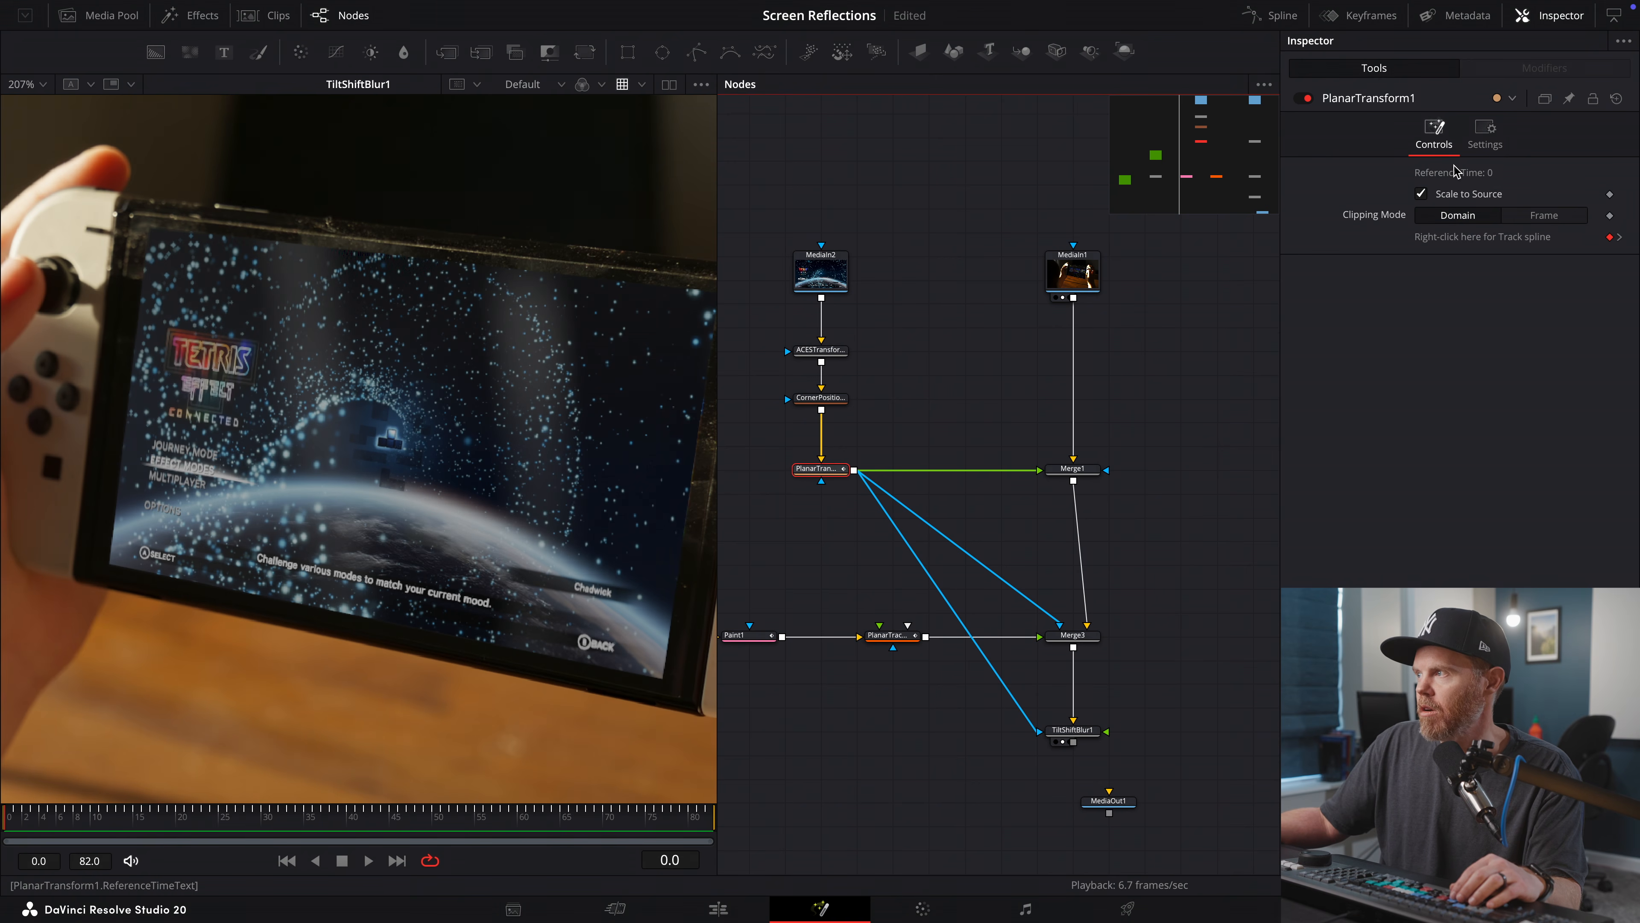
left_click(1481, 137)
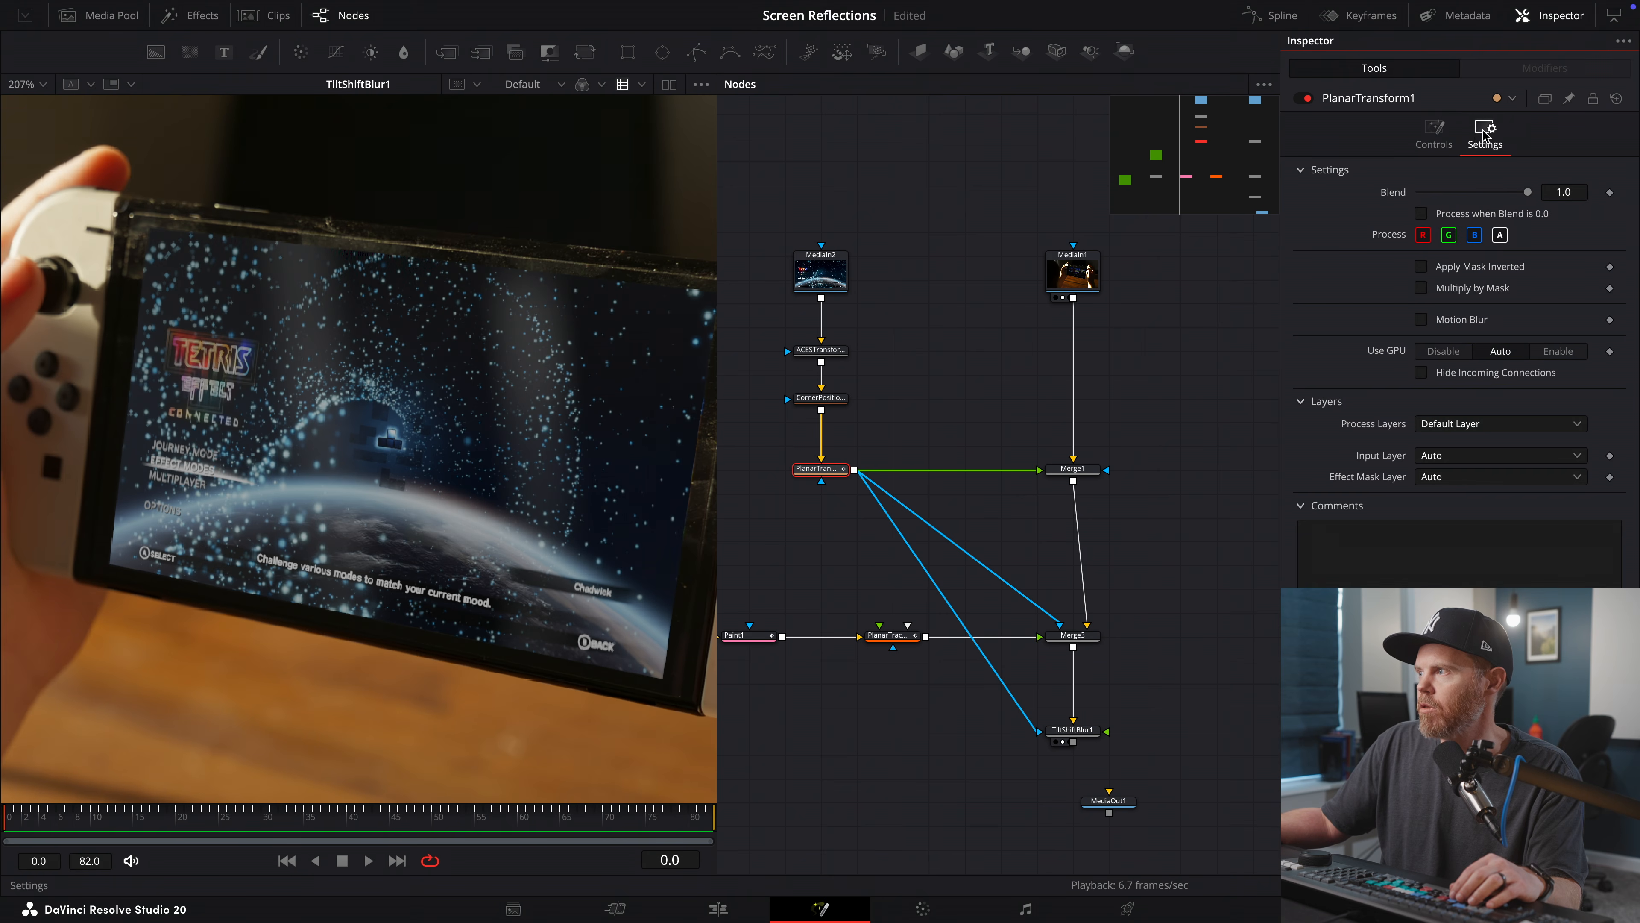
left_click(1436, 321)
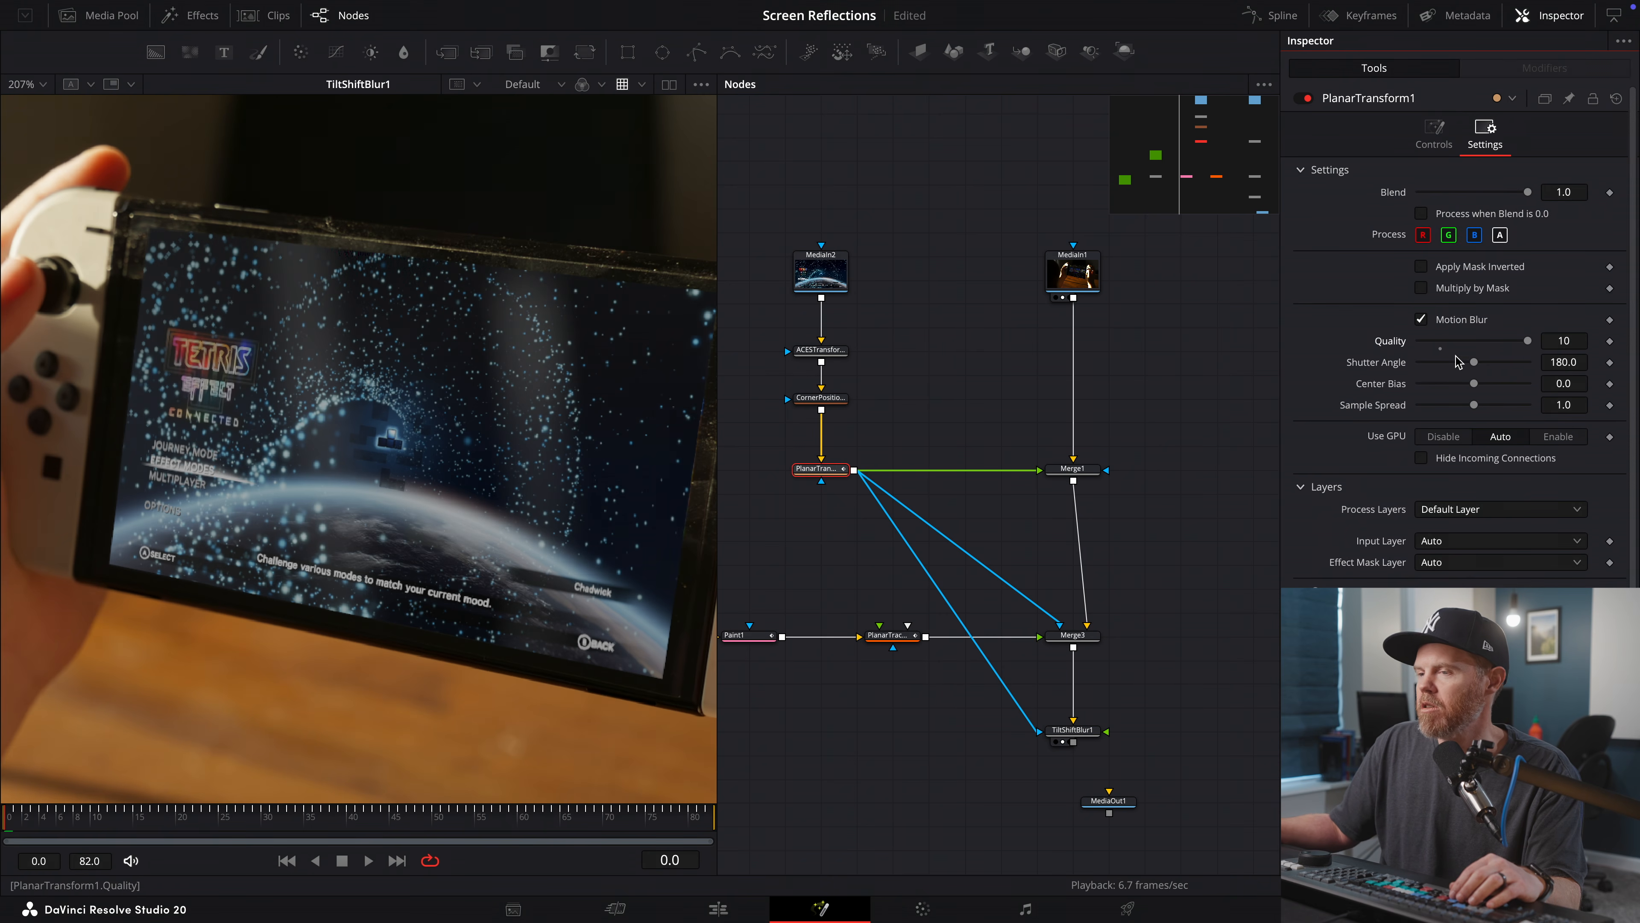
key("space")
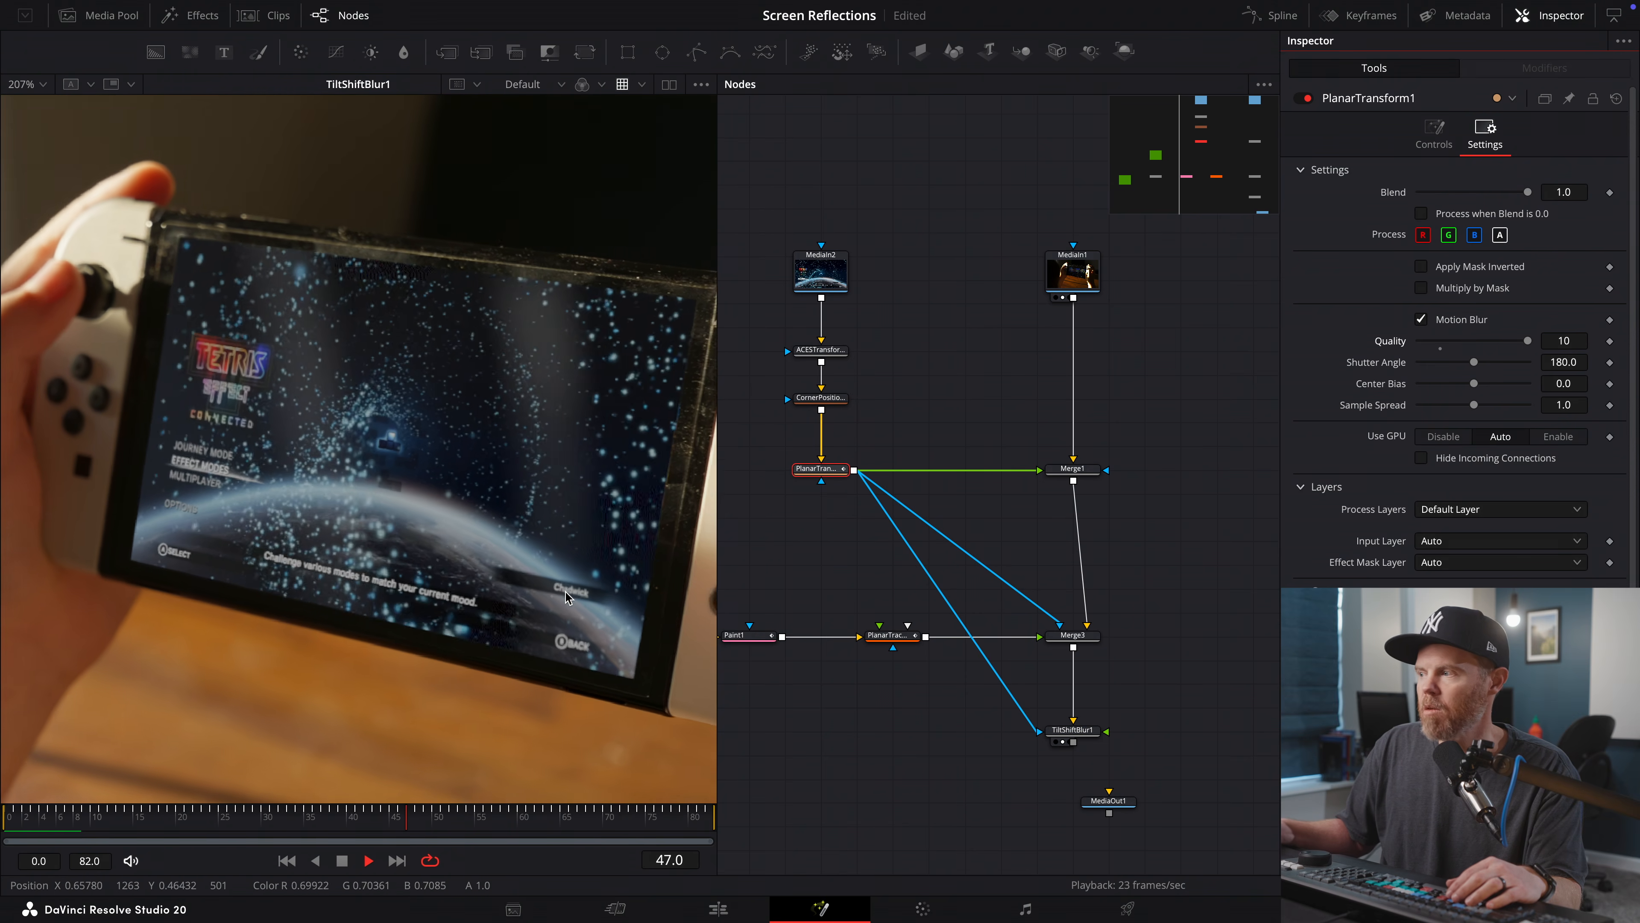
key("space")
- Place MediaOut1 directly below TiltShiftBlur1 and connect the blur's output to it
left_click_drag(1007, 692, 997, 514)
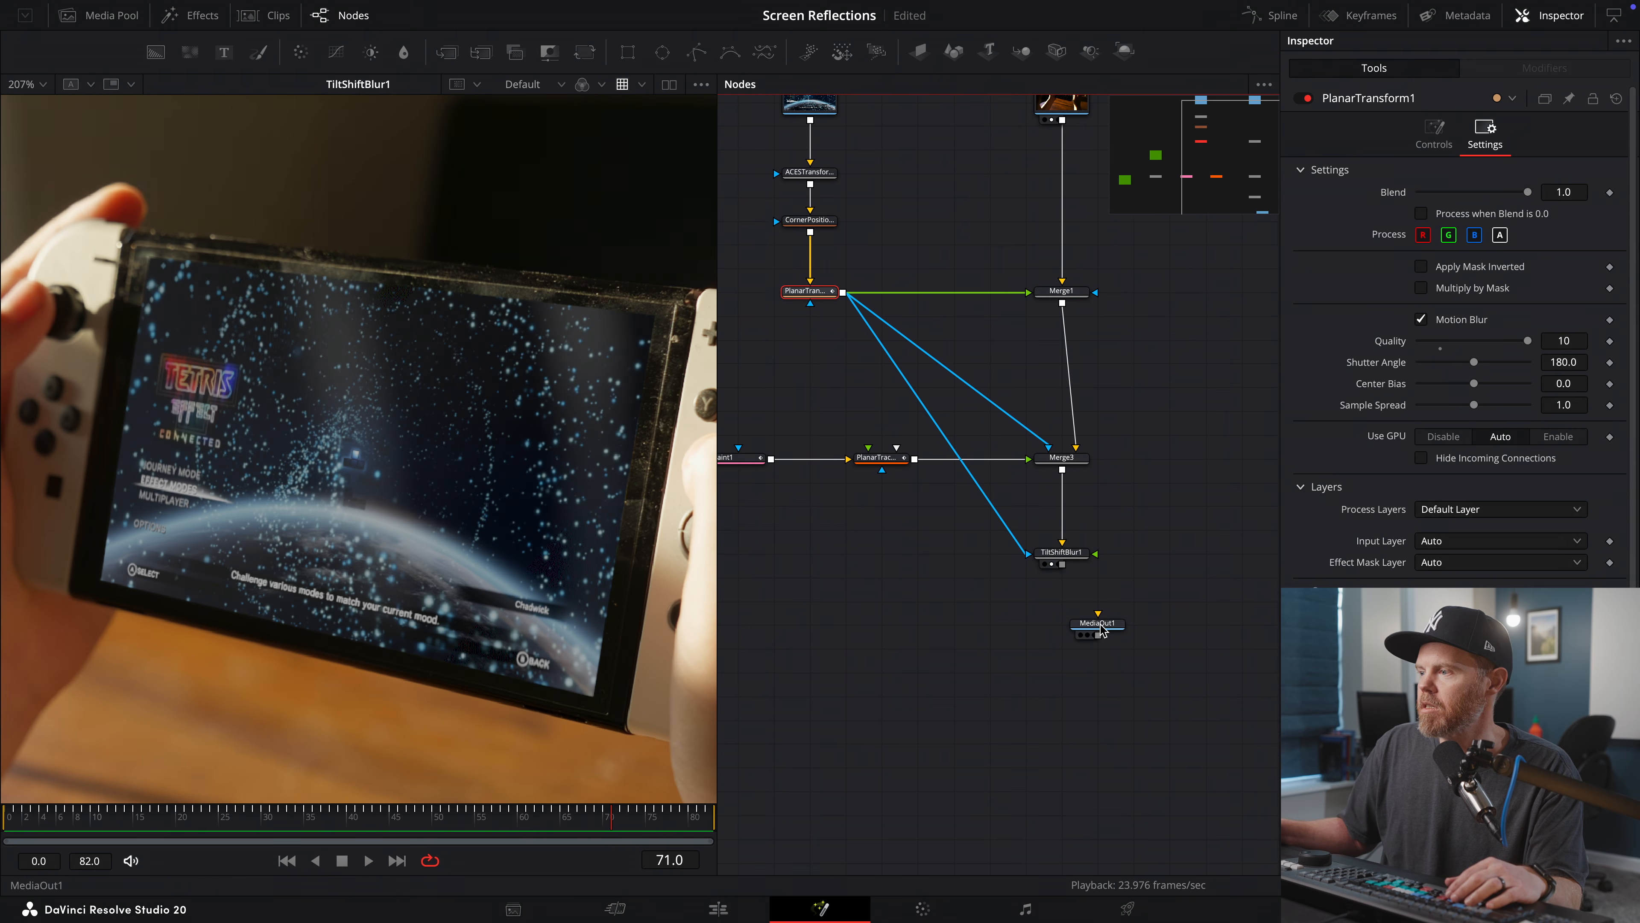
left_click_drag(1101, 631, 1061, 674)
left_click_drag(1062, 564, 1072, 669)
left_click_drag(880, 660, 920, 705)
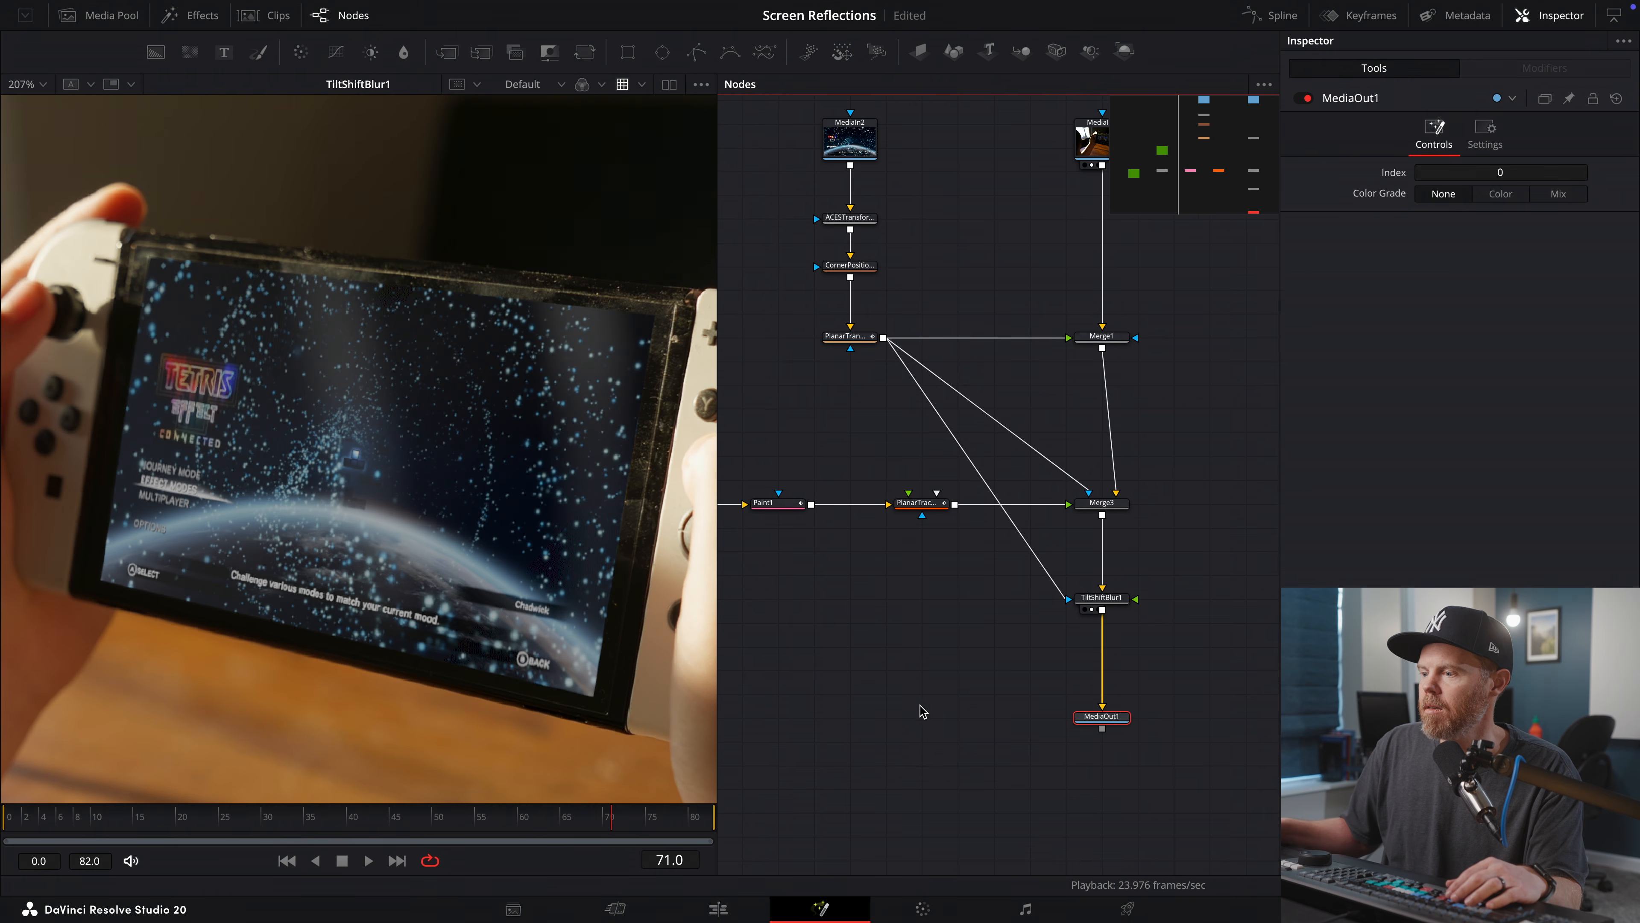
- Enlarge the node area and review the finished node tree, viewing MediaIn1, Merge1 and PlanarTransform1's settings, ending at frame 0
left_click_drag(718, 780, 425, 763)
left_click_drag(583, 682, 866, 732)
scroll(886, 702, "down", 1)
scroll(871, 681, "up", 1)
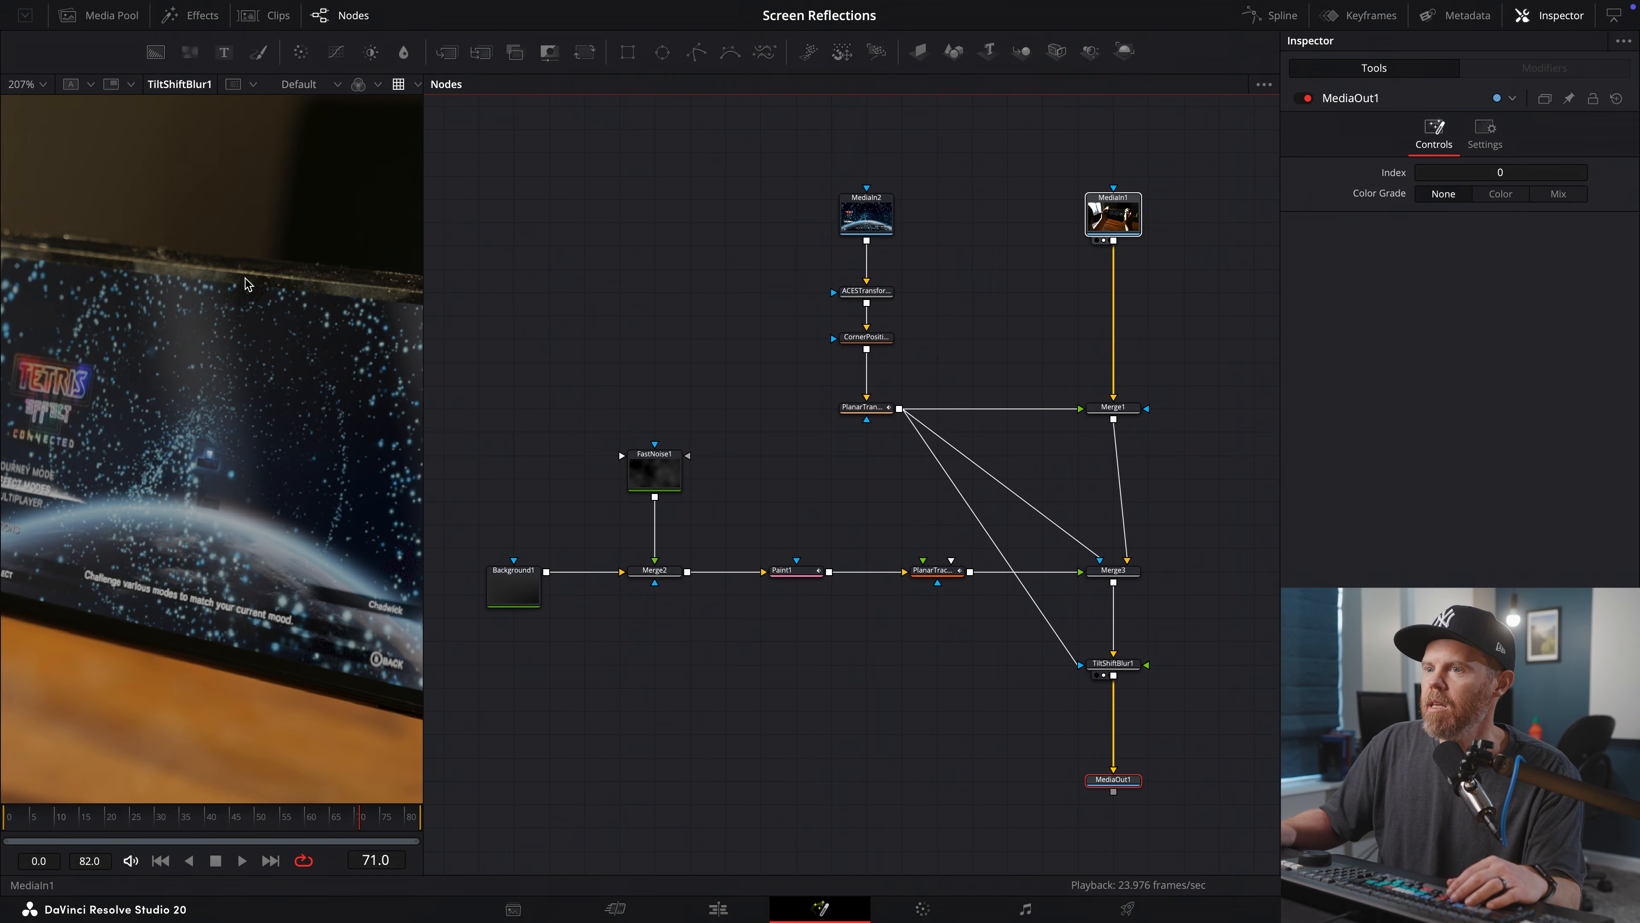
key("1")
key("1")
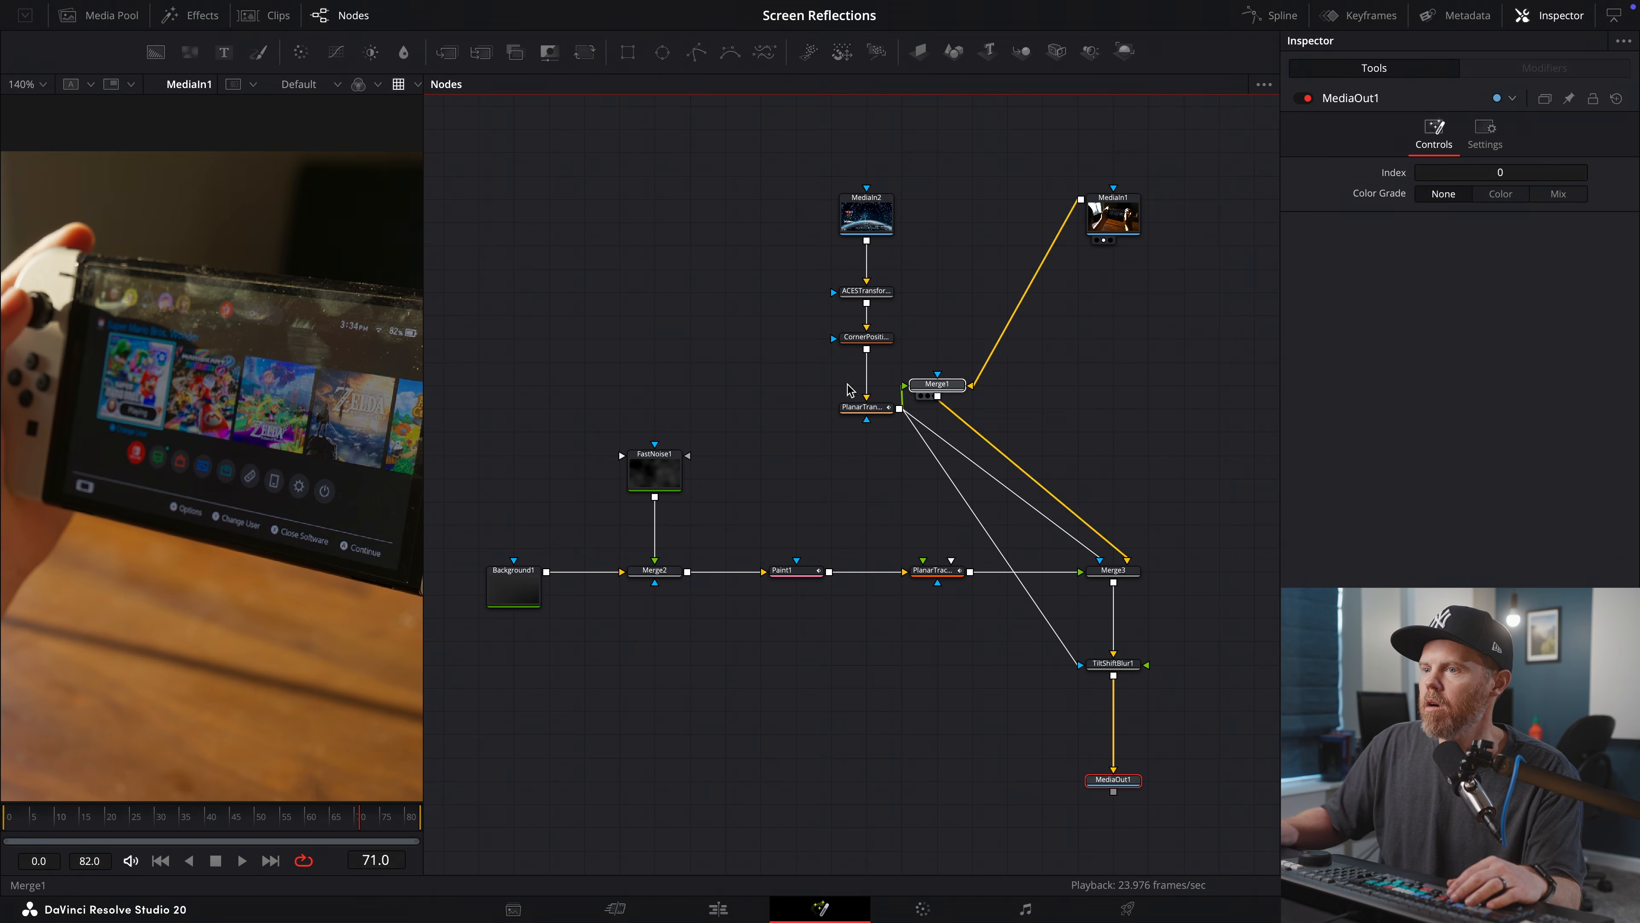
left_click(869, 411)
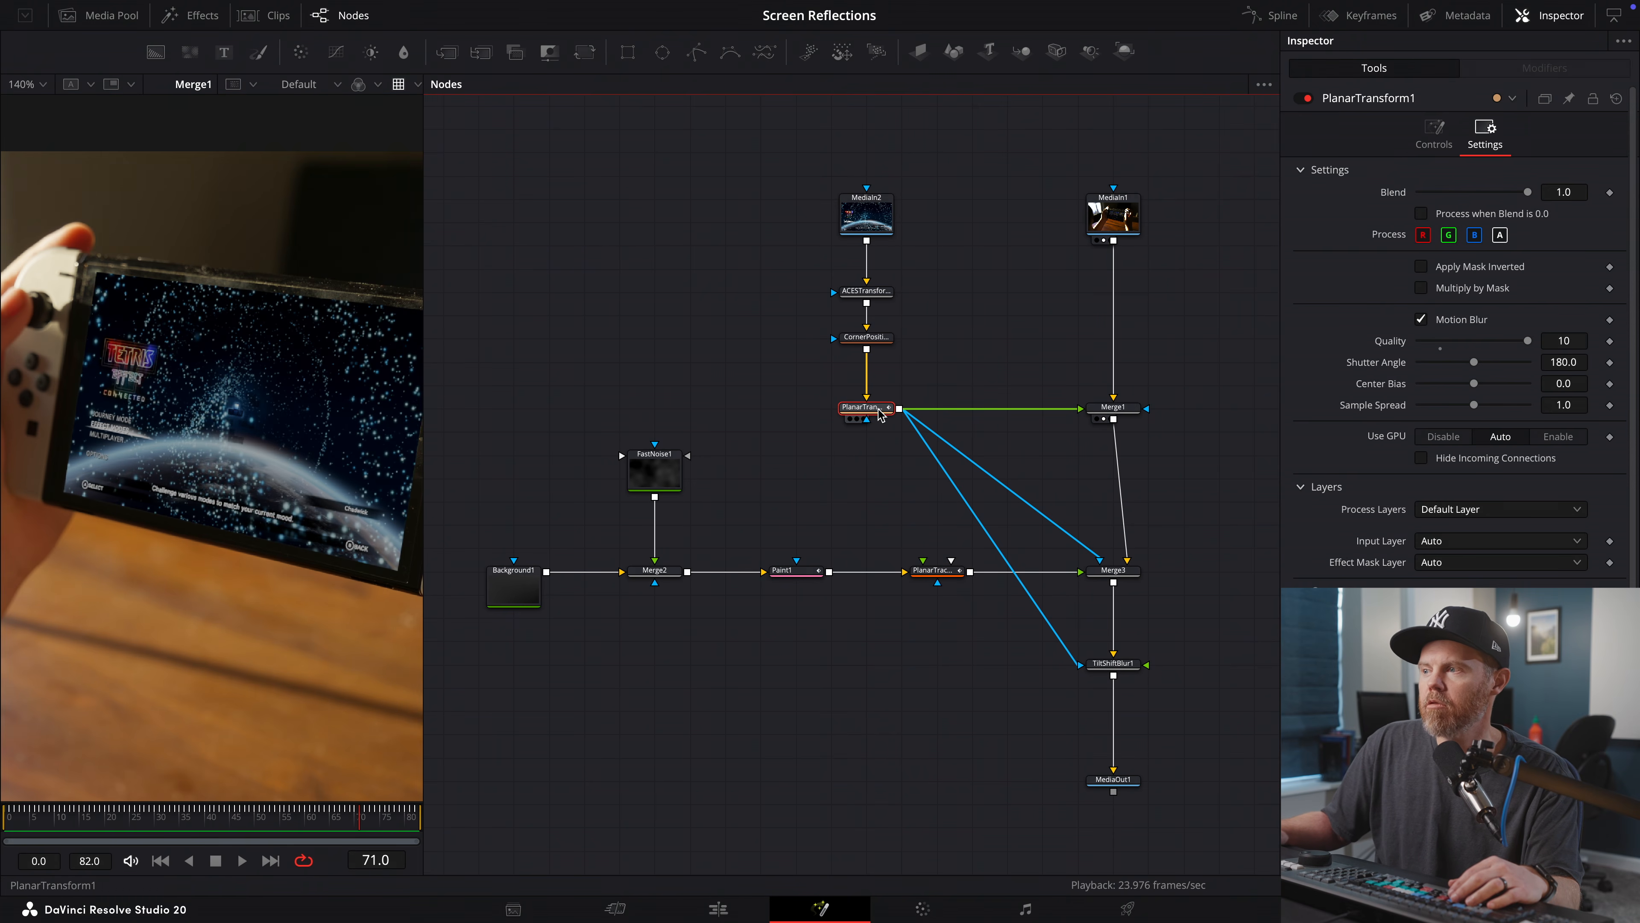
scroll(707, 366, "up", 1)
left_click_drag(178, 817, 6, 834)
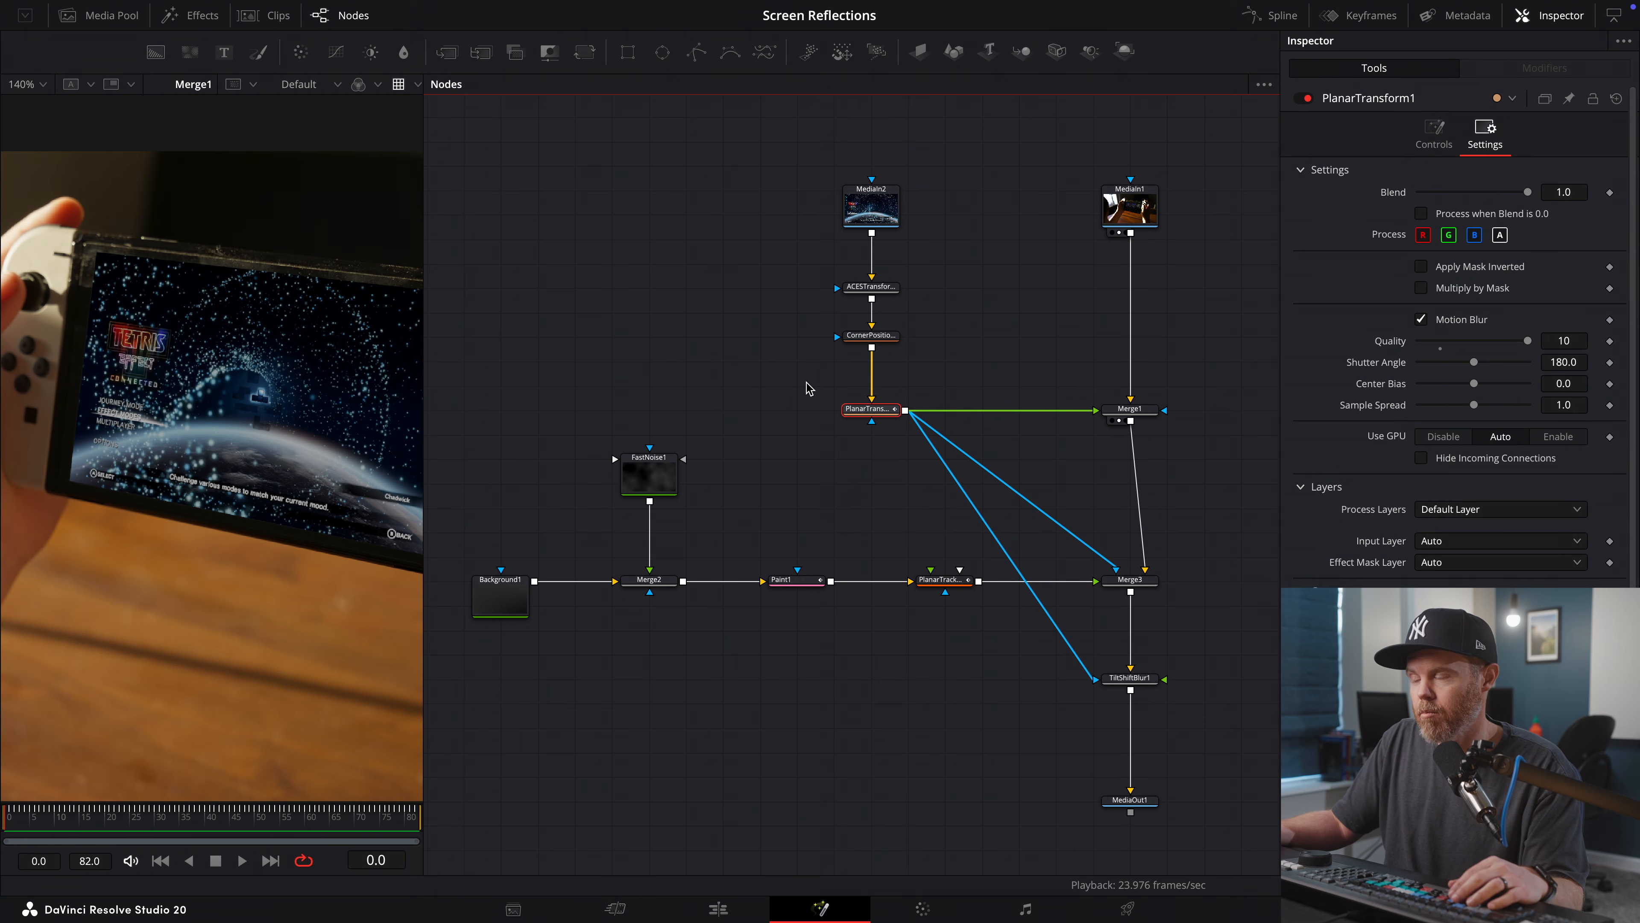
- View the outputs of CornerPositioner1, PlanarTransform1 and Merge1 in turn to review how the screen insert is composited
key("1")
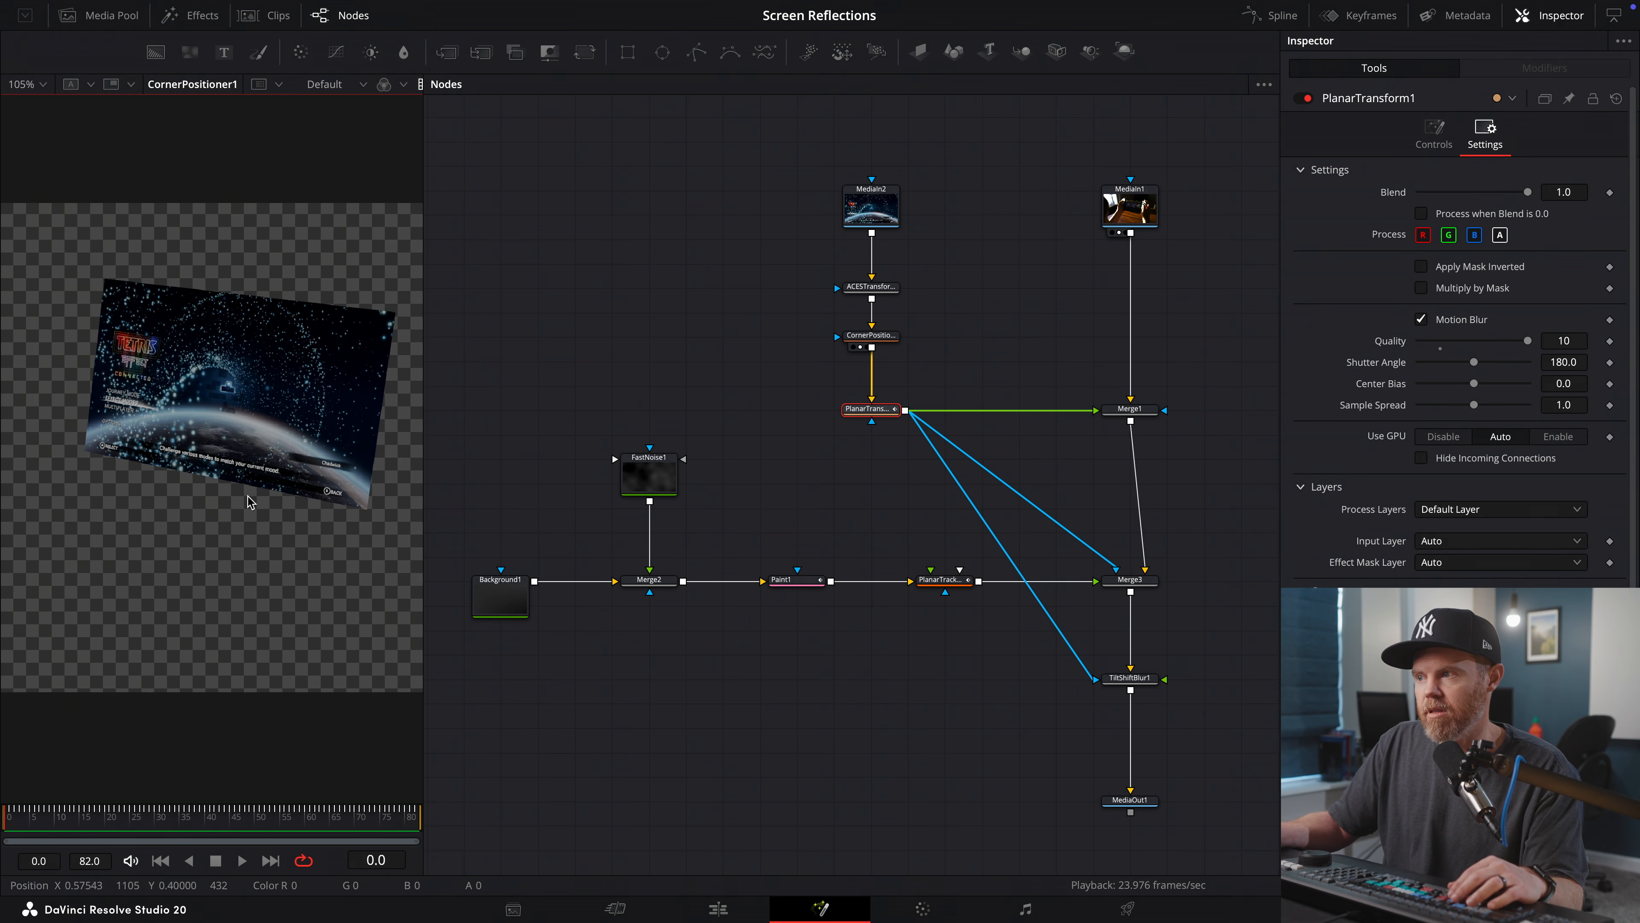
key("1")
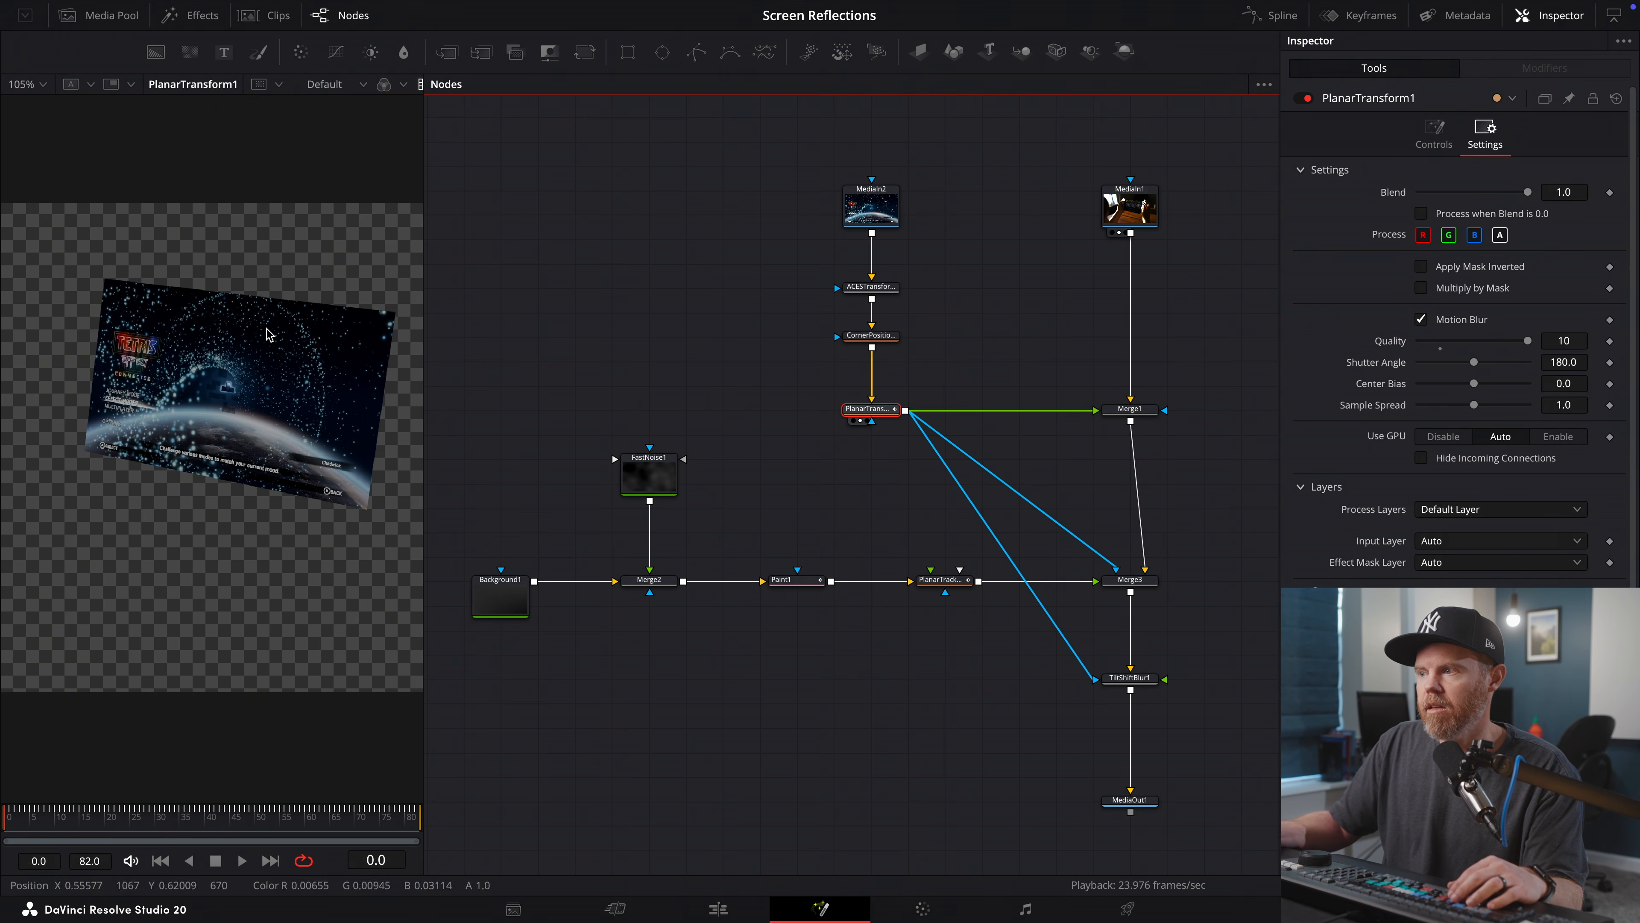
left_click_drag(1131, 409, 611, 336)
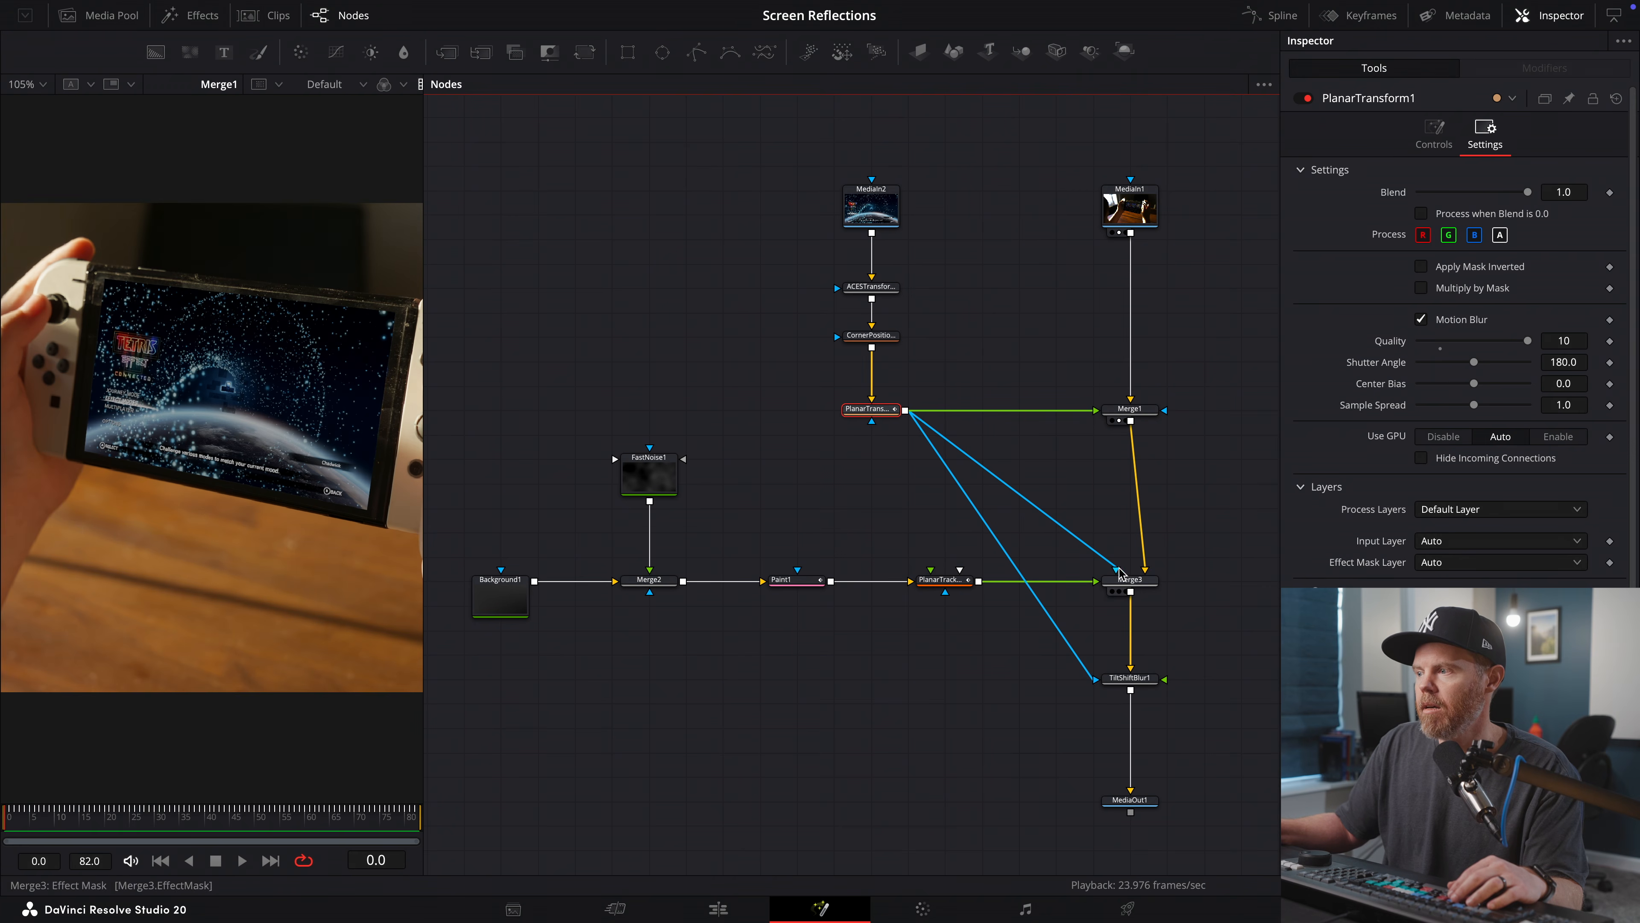
scroll(376, 428, "up", 5)
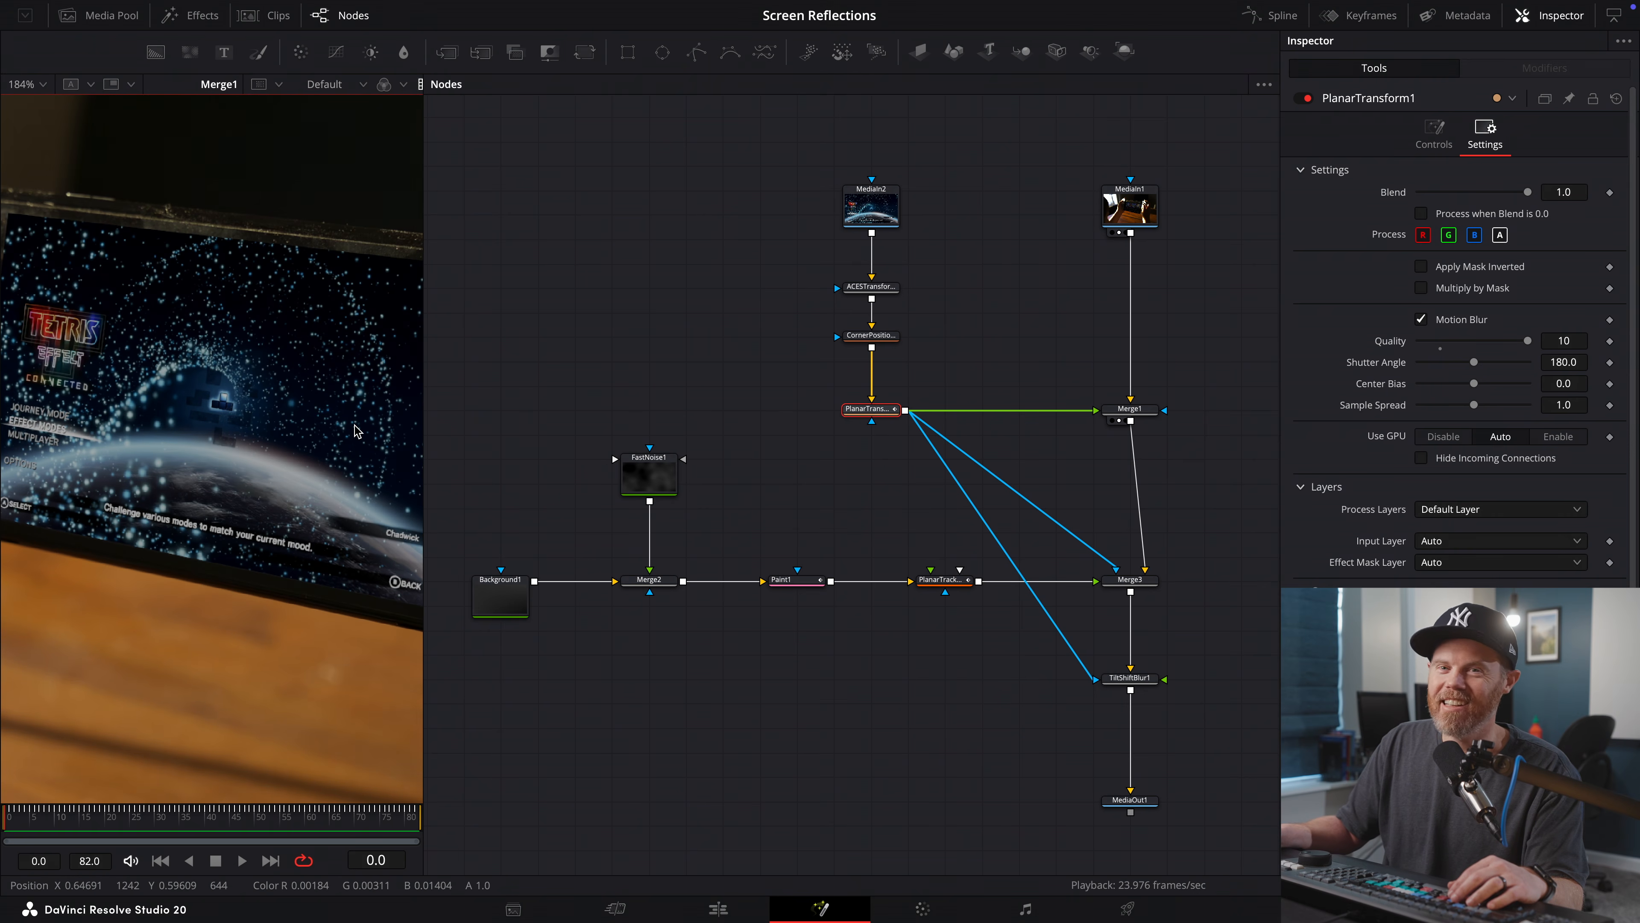
- Review the reflection branch by viewing Merge3, Background1, Merge2 and Paint1 in turn
left_click_drag(862, 411, 888, 386)
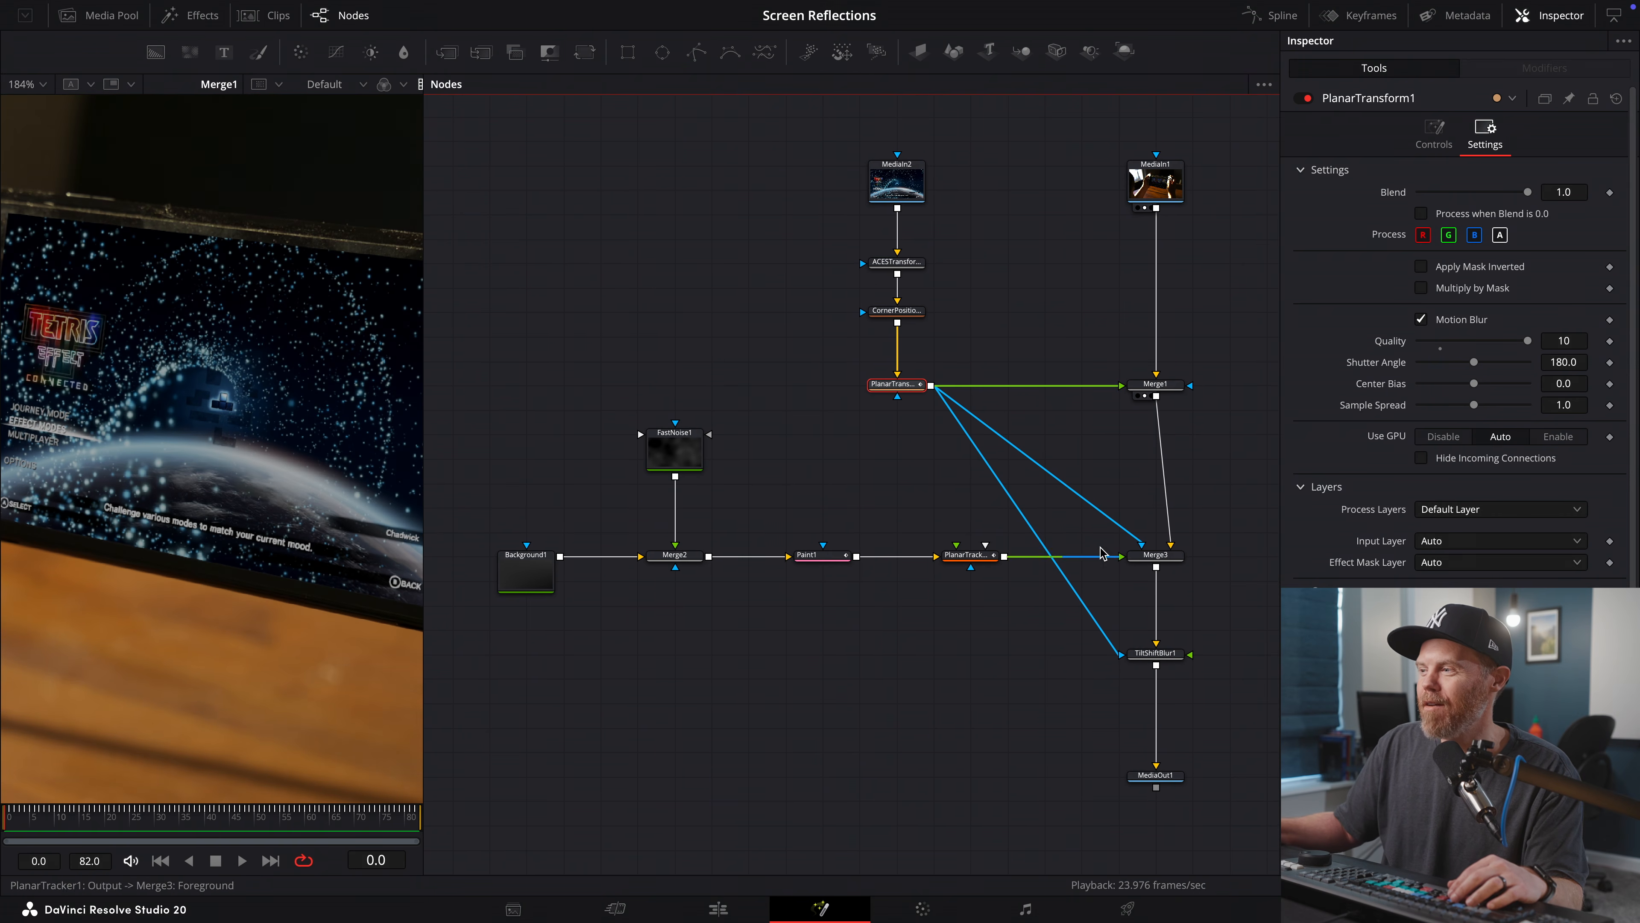
left_click(1150, 559)
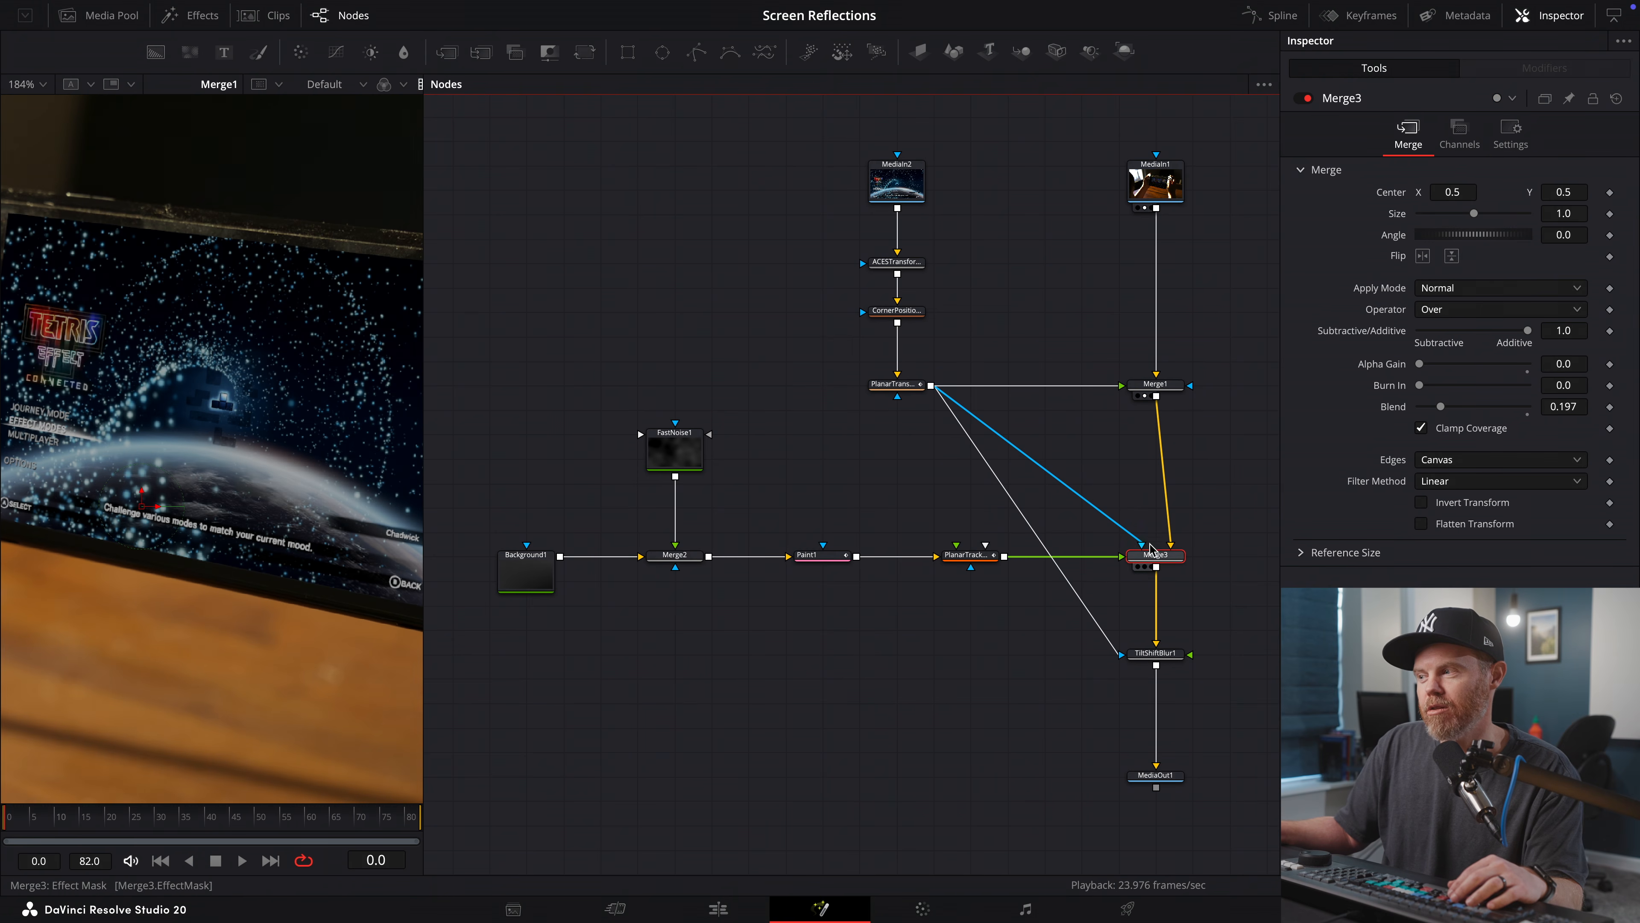
left_click_drag(1154, 561, 297, 375)
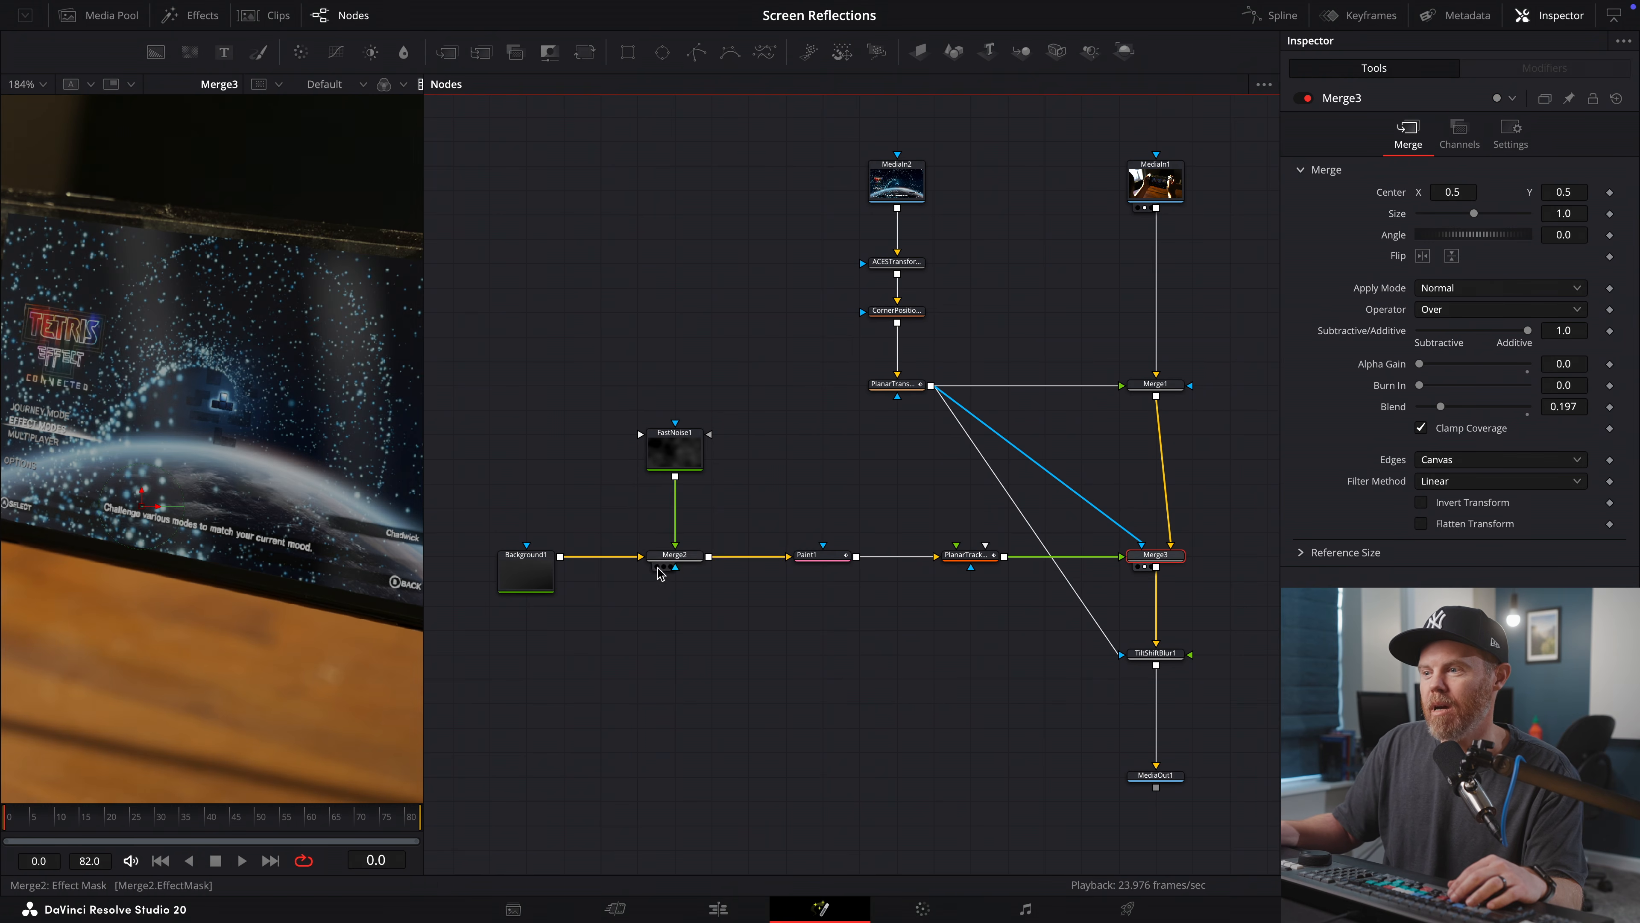
left_click_drag(528, 575, 241, 494)
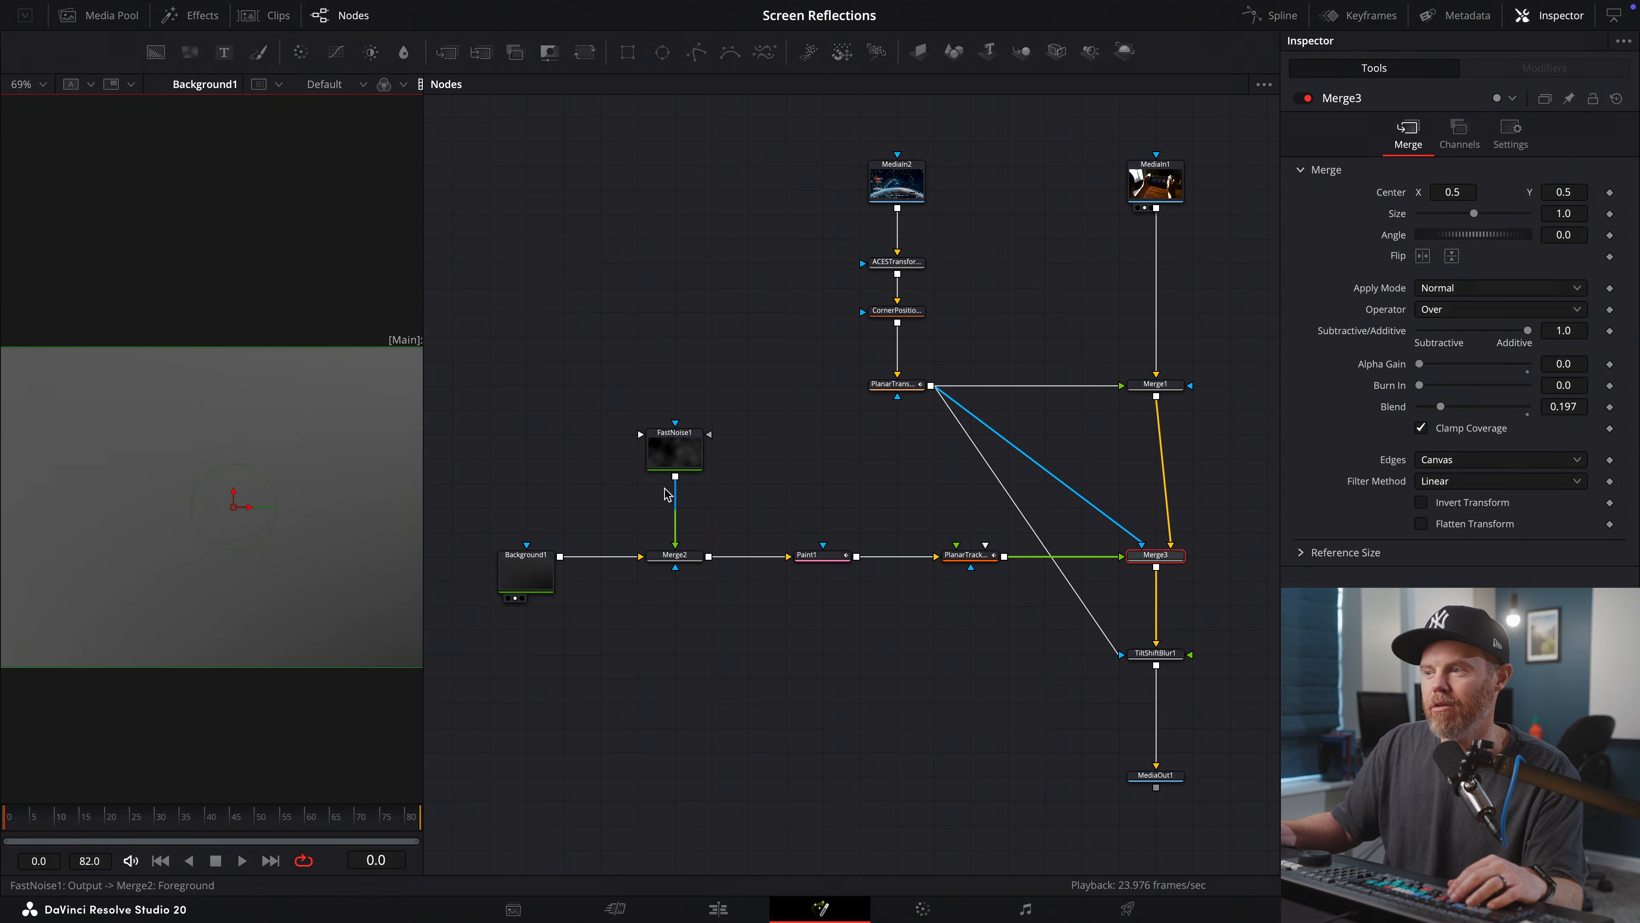
left_click_drag(671, 560, 270, 459)
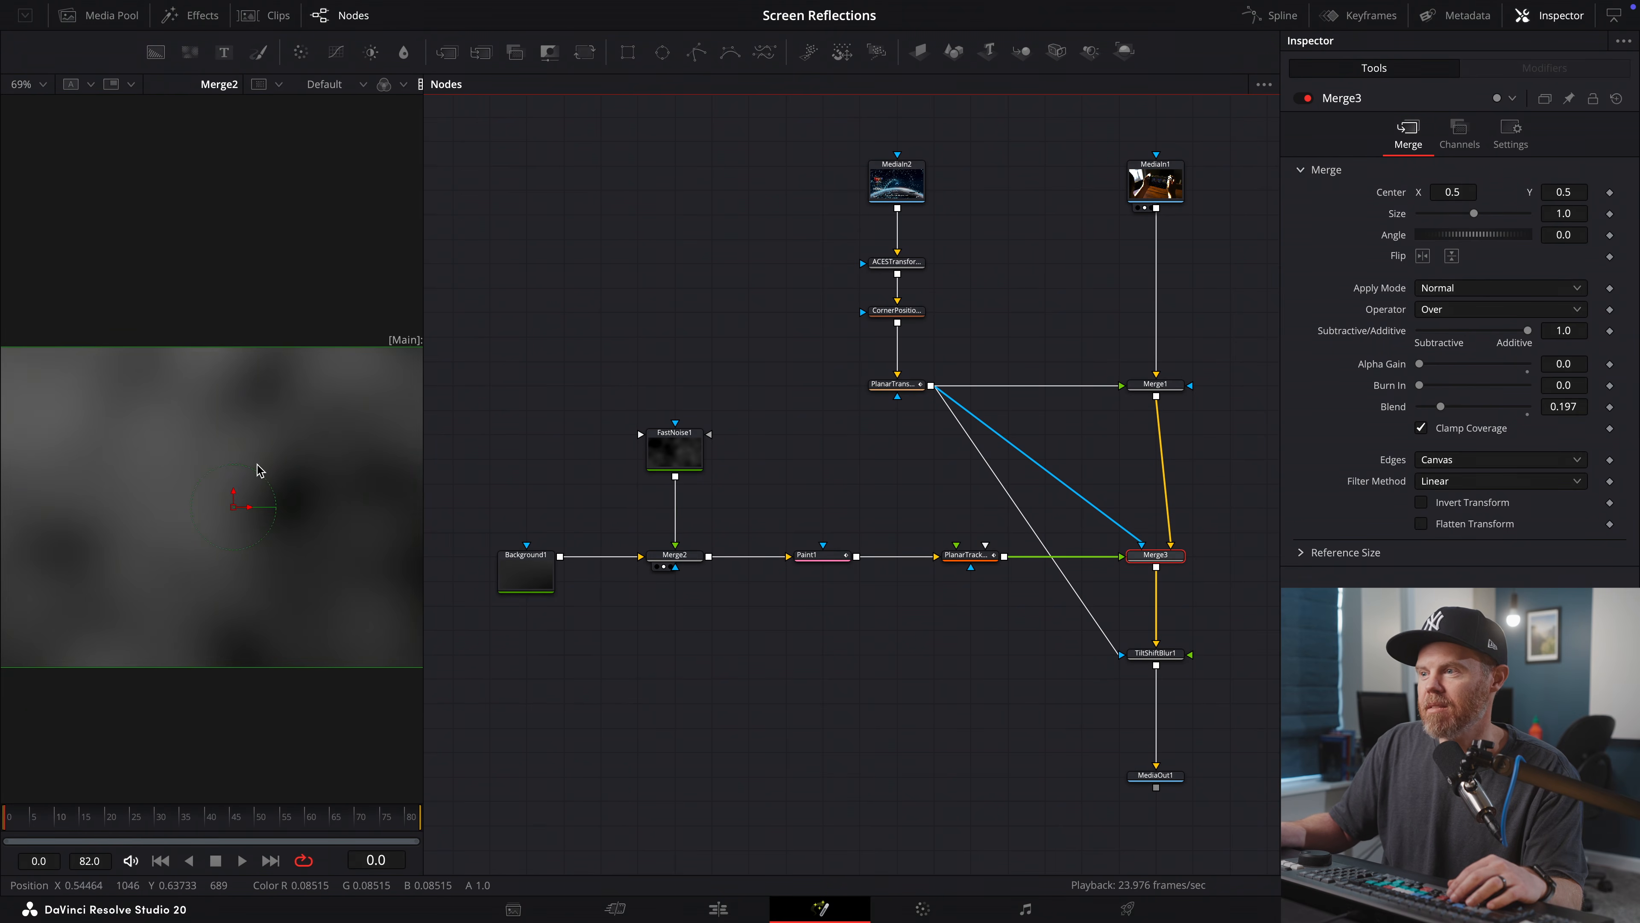
scroll(261, 465, "down", 2)
left_click(811, 566)
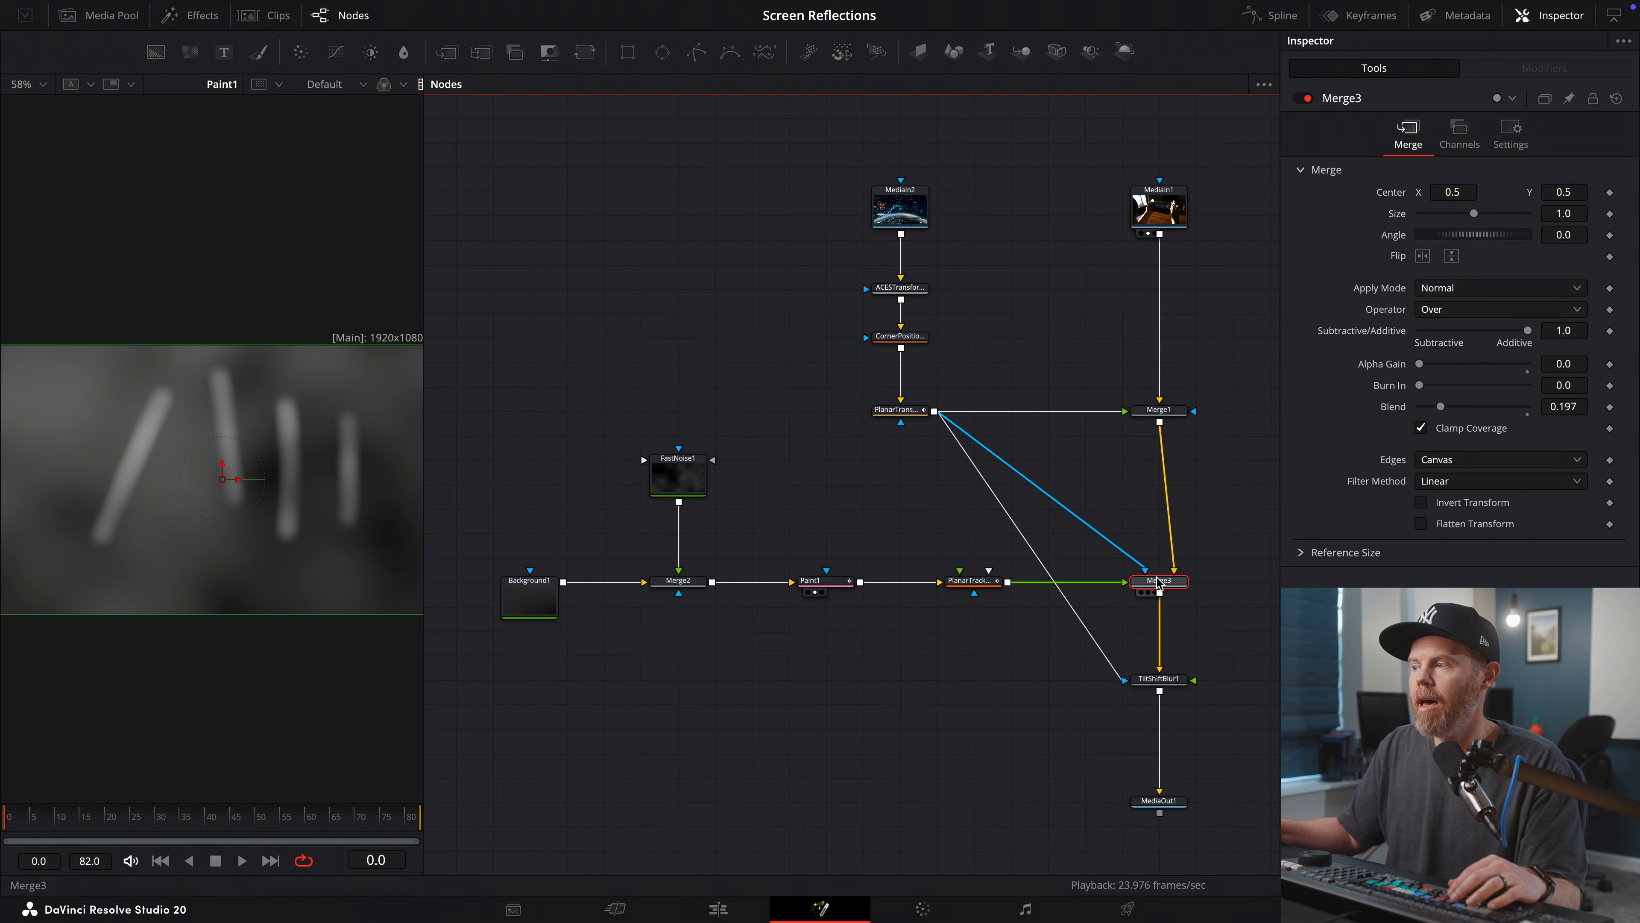
- Set Merge3's Blend to 0.37 and play the clip to check the stronger reflections
key("1")
scroll(252, 432, "up", 3)
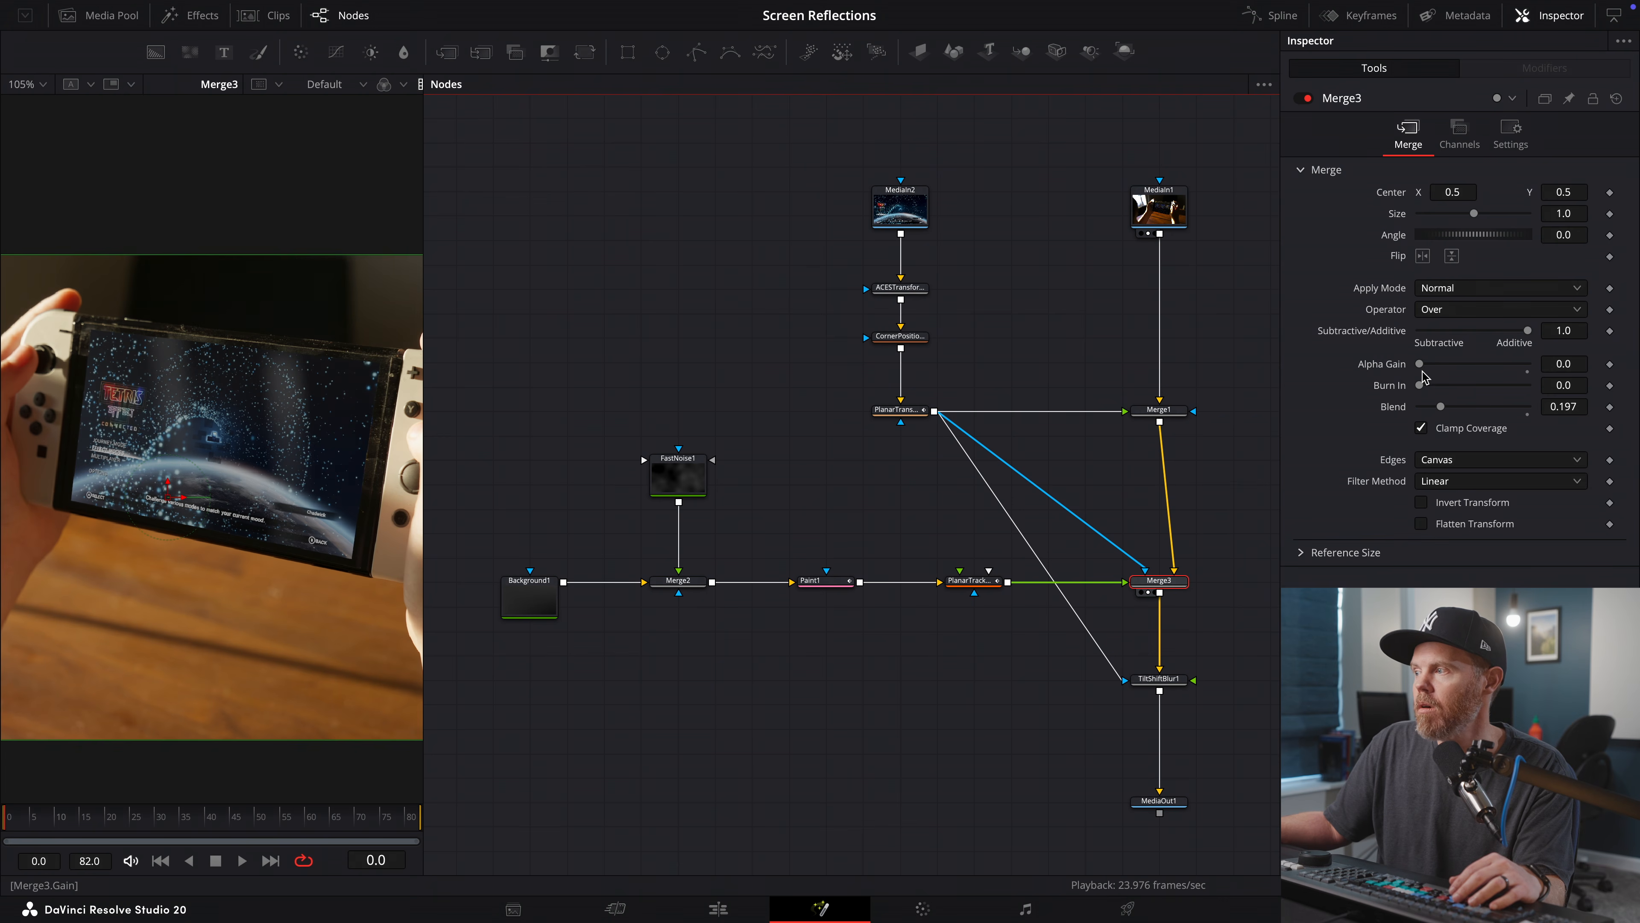
mouse_move(1441, 411)
left_mouse_down()
mouse_move(1485, 412)
mouse_move(1446, 419)
left_mouse_up()
key("space")
key("space")
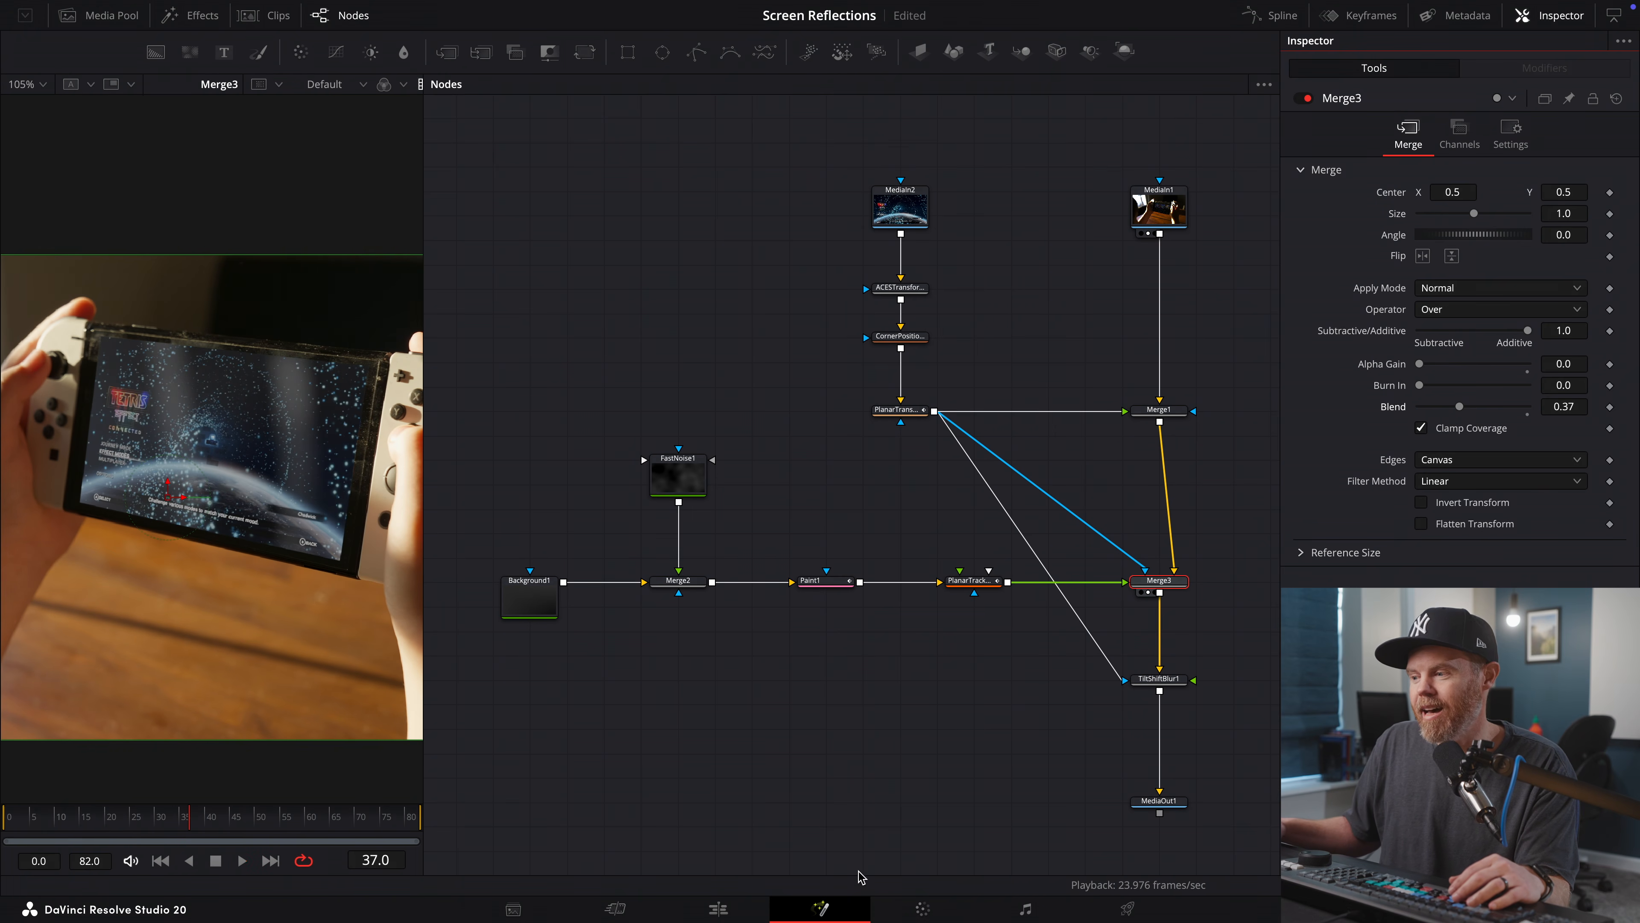
- Switch to the Color page and open the Grain settings of the Film Look Creator on node 04
left_click(922, 910)
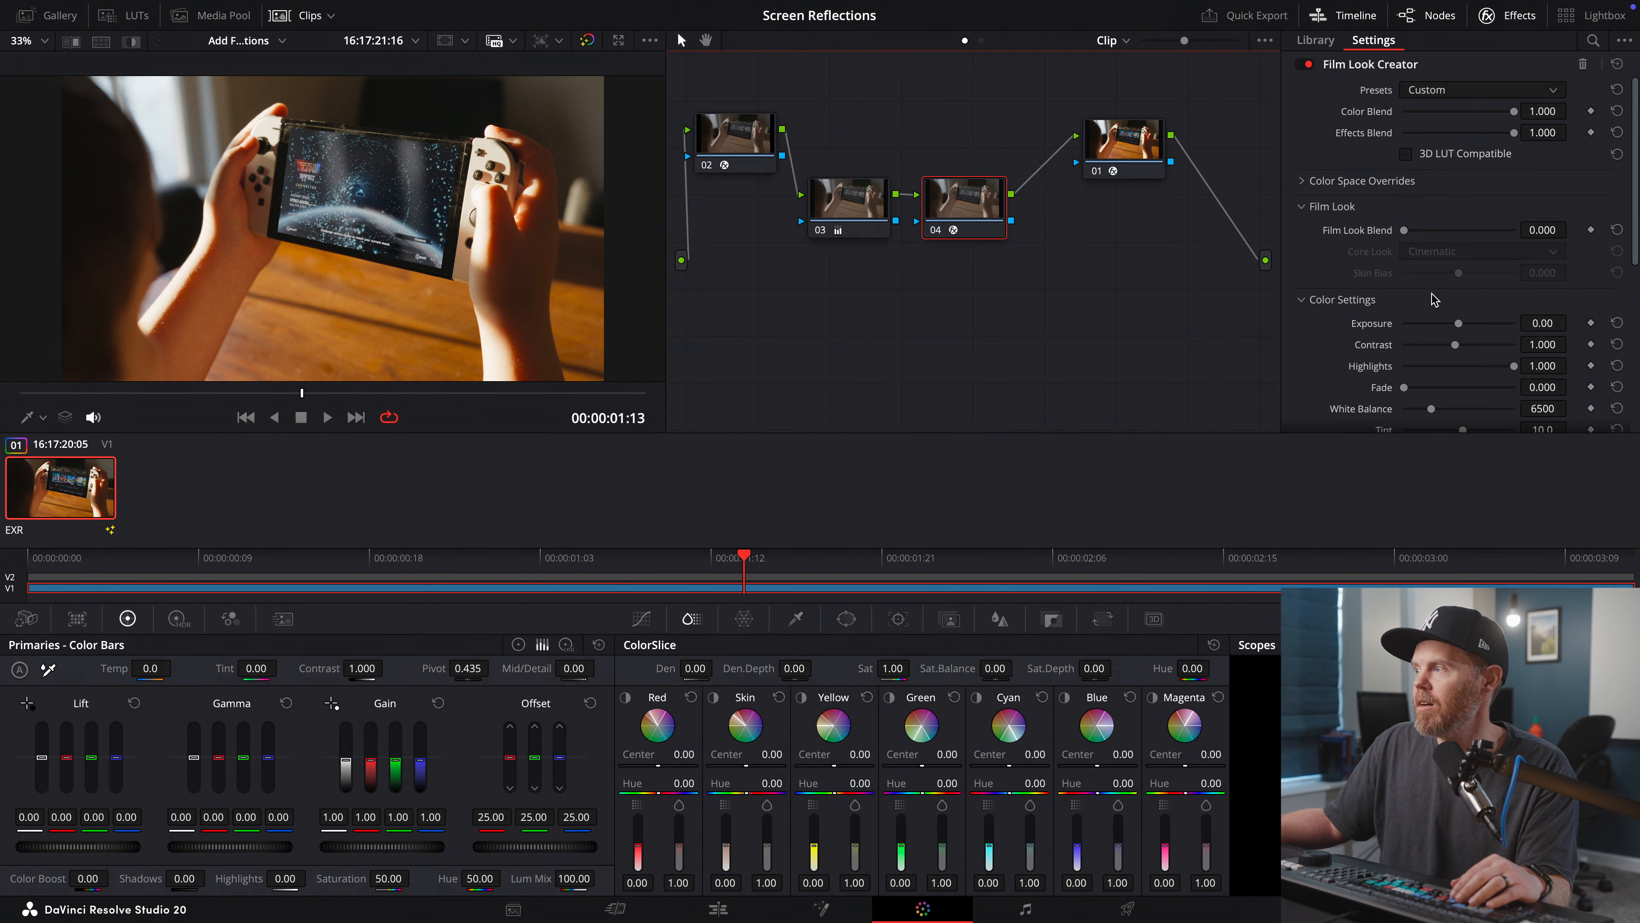
scroll(1500, 253, "down", 5)
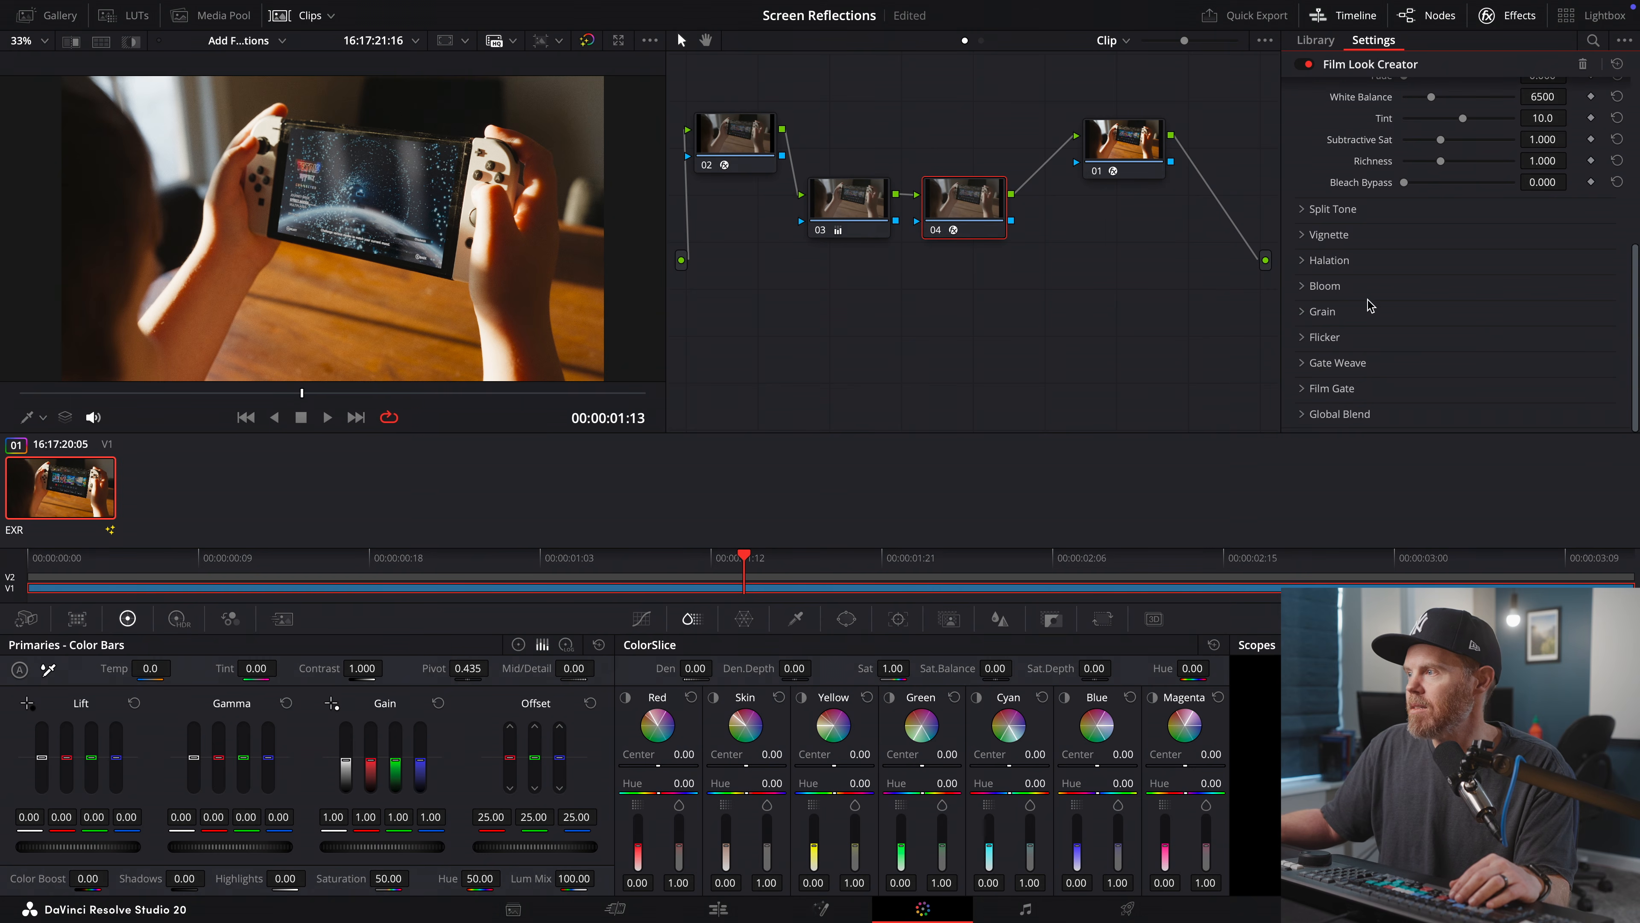
left_click(1317, 311)
scroll(1408, 213, "down", 3)
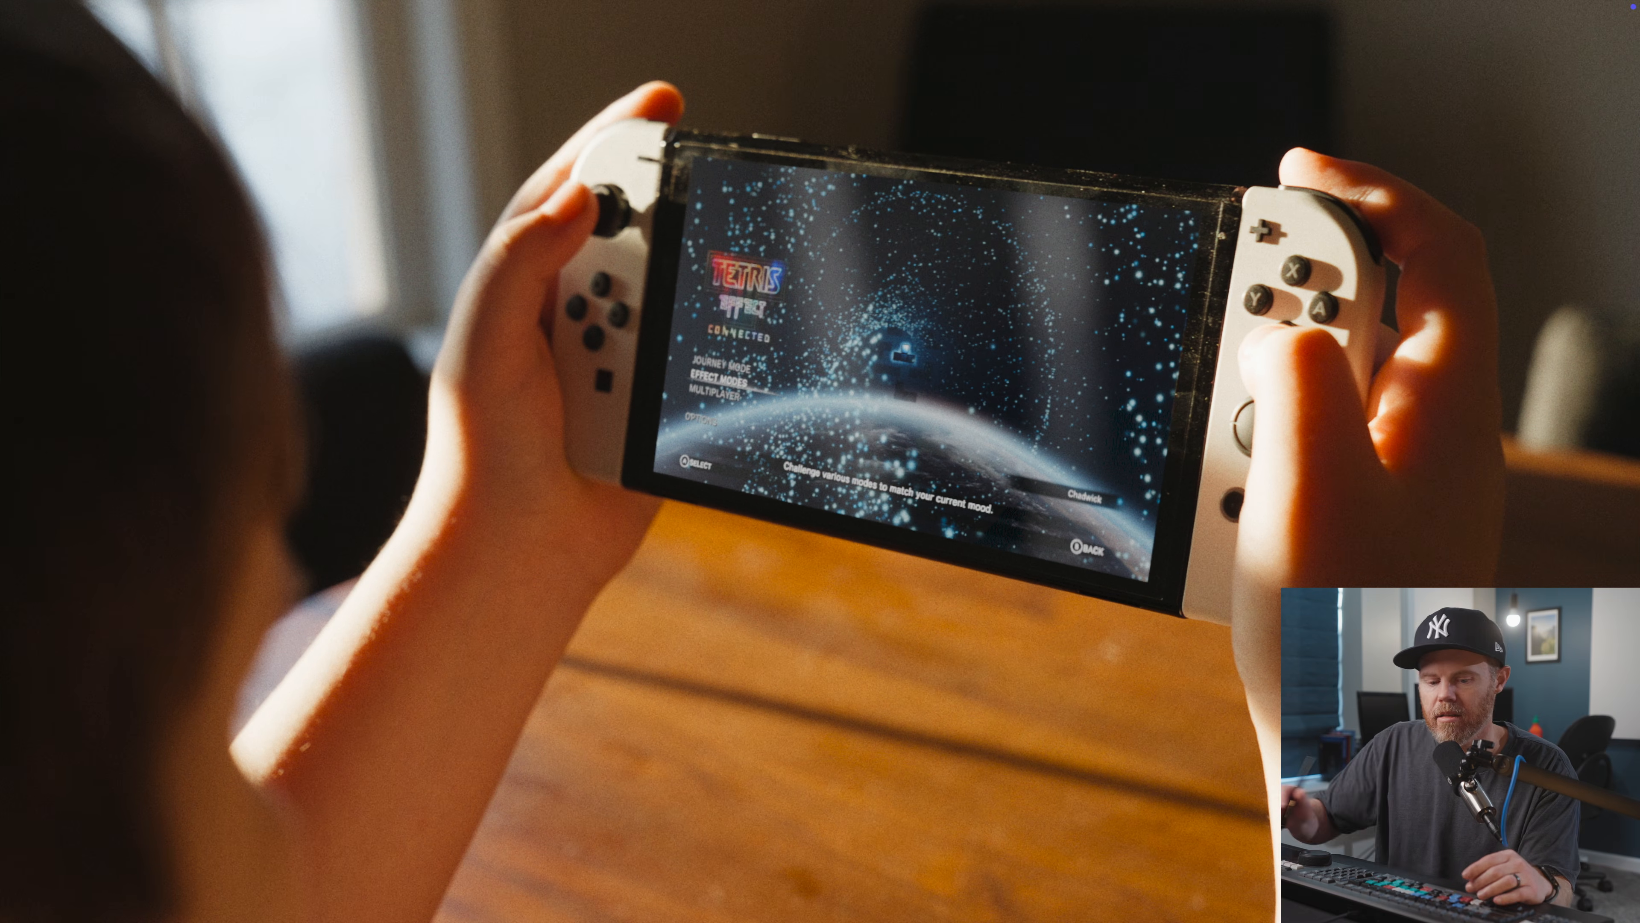
- Play the graded clip full screen to examine the finished composite
mouse_move(1096, 381)
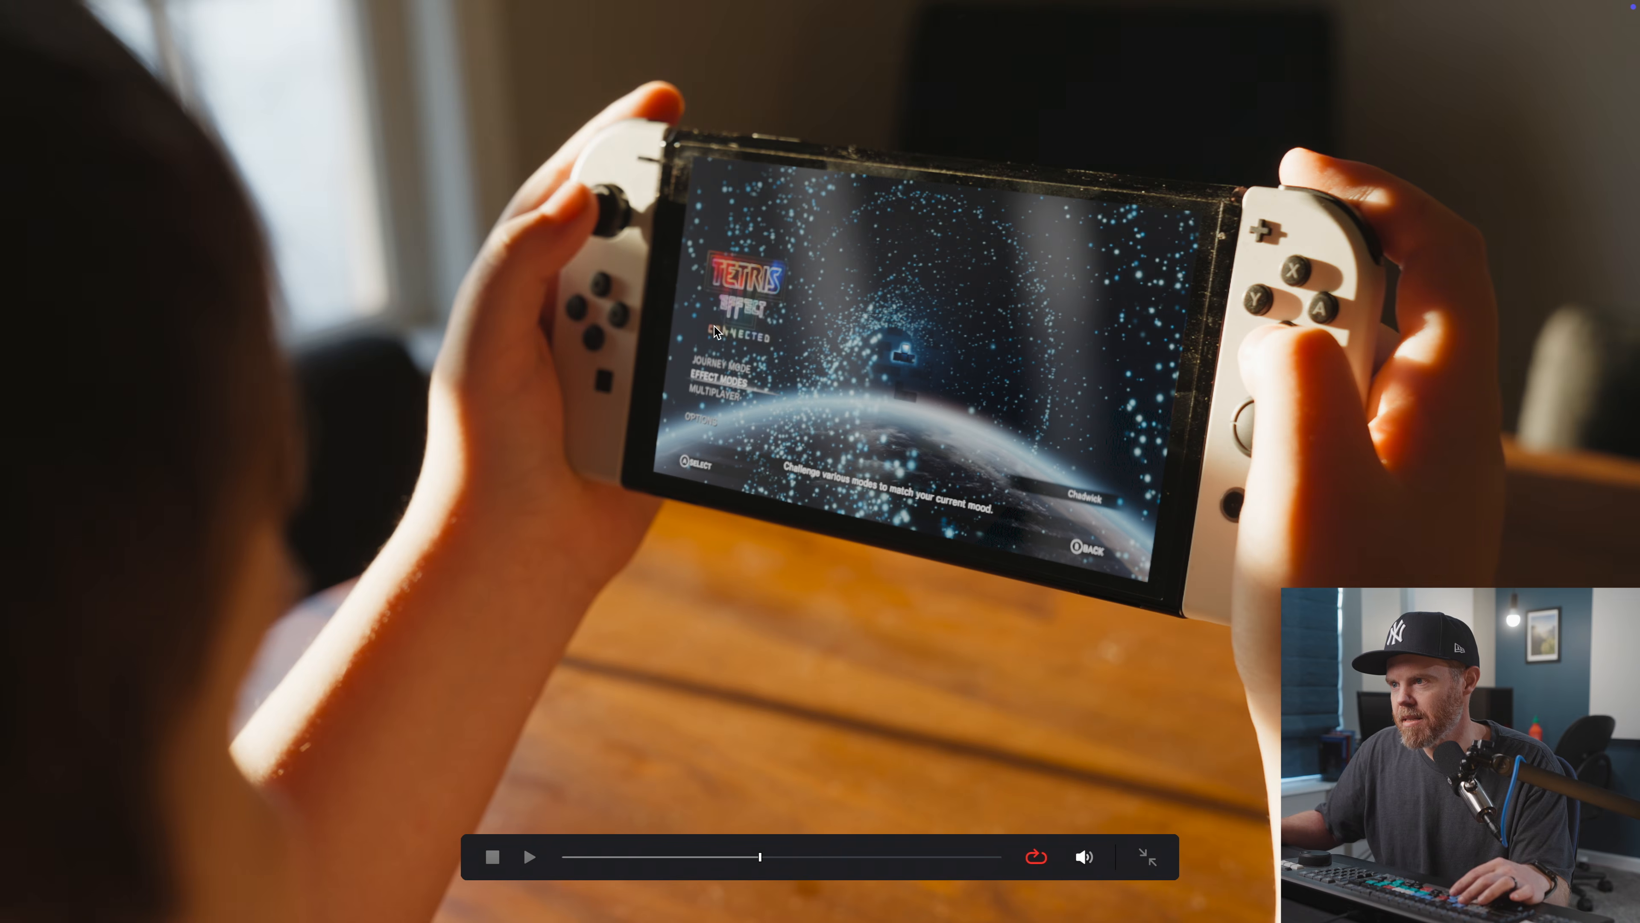
key("space")
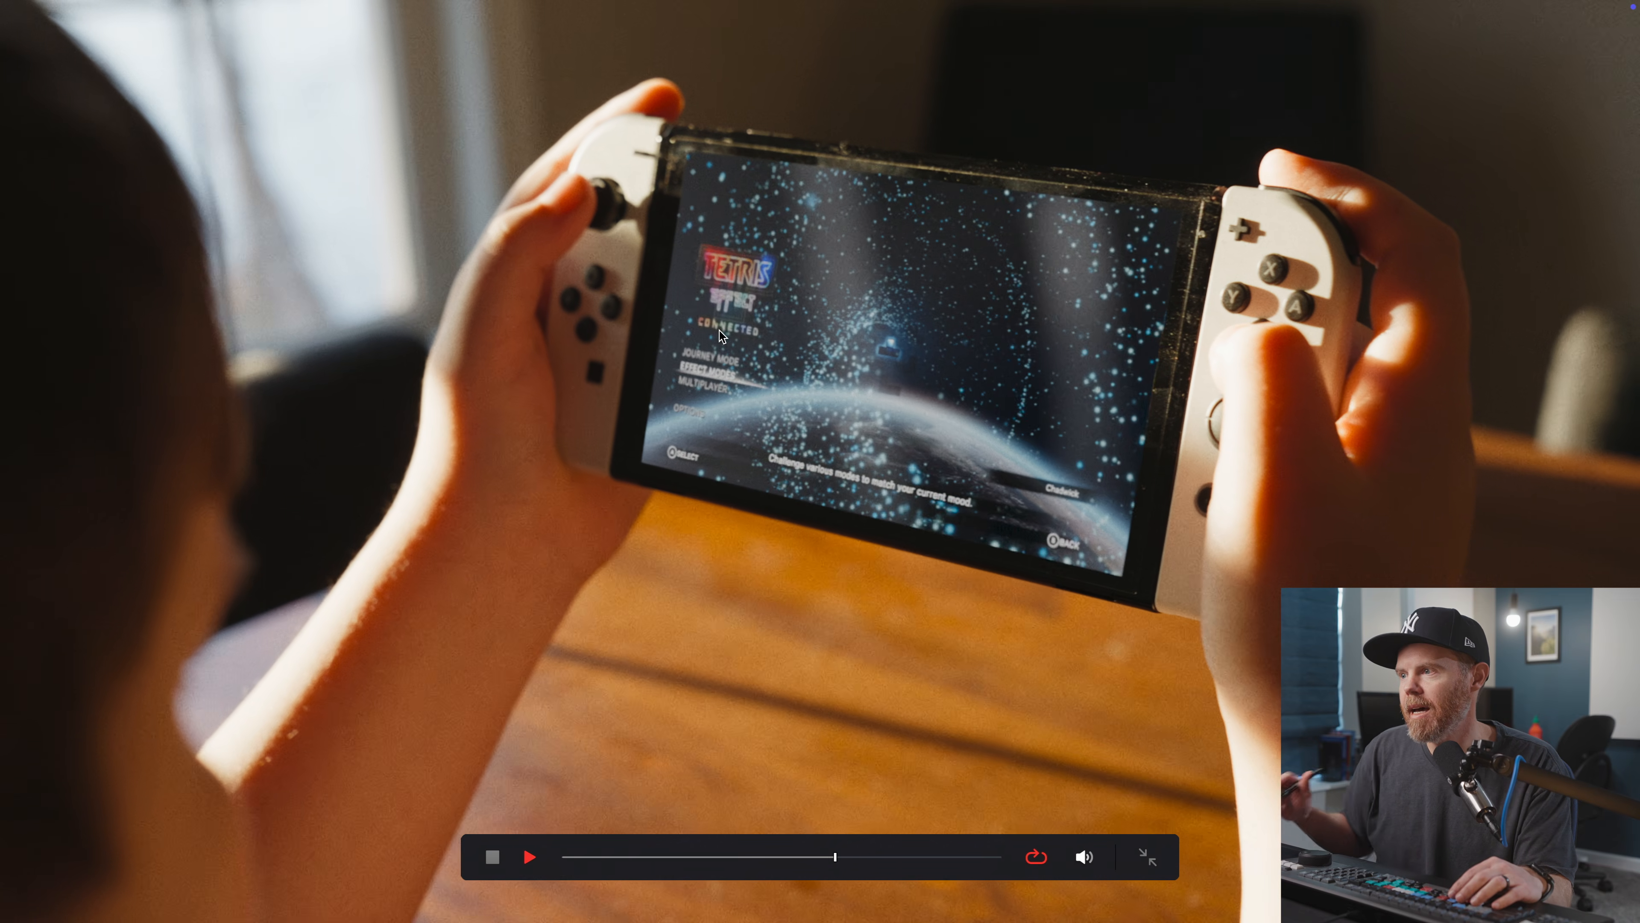